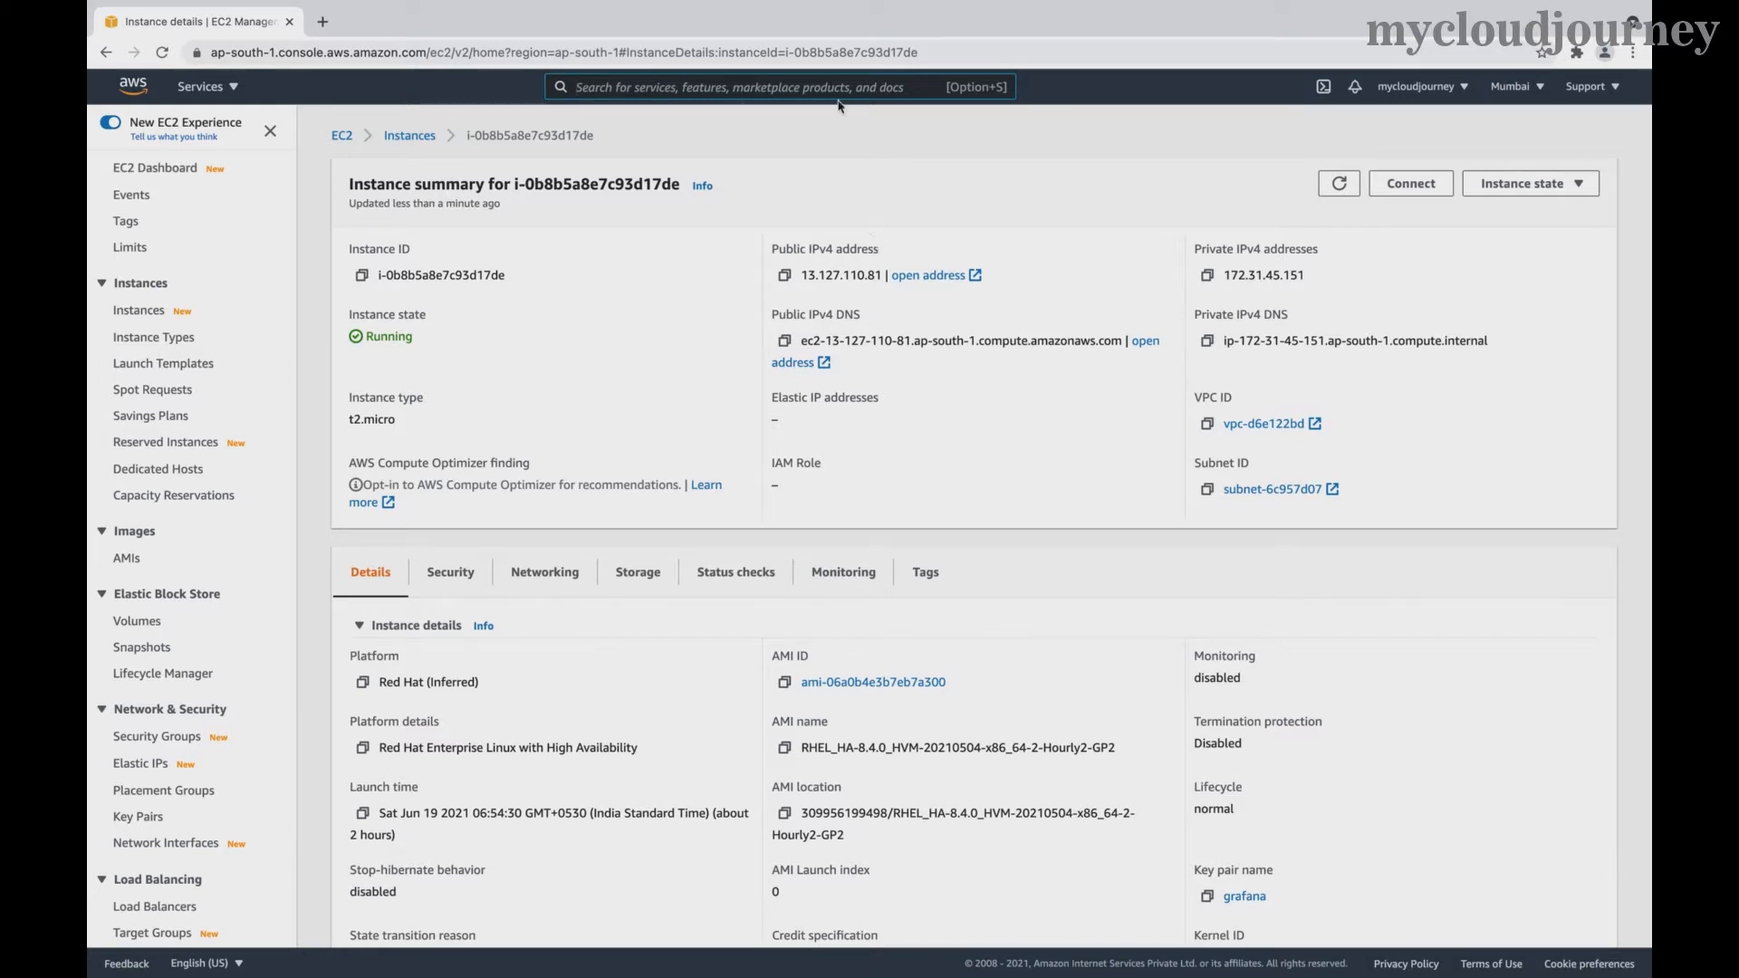
- Copy the running instance's public IPv4 DNS name from the EC2 instance summary
left_click(785, 341)
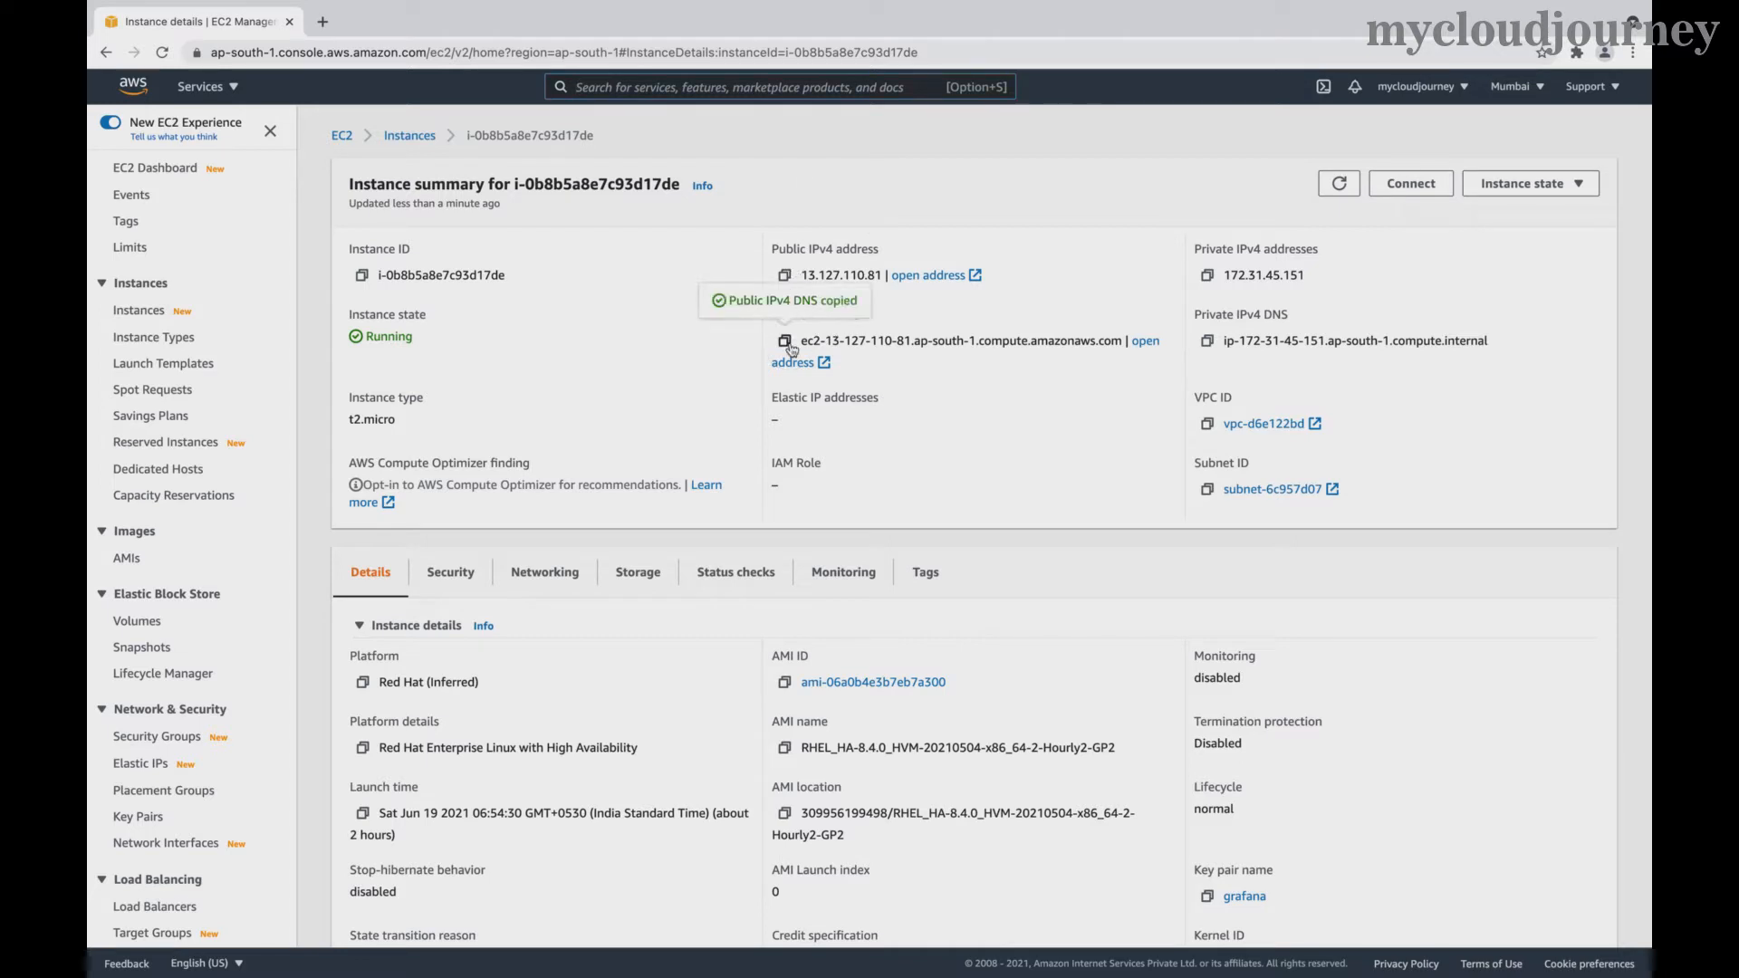
- Load the EC2 public DNS name with :3000 appended in a new Chrome tab
left_click(322, 22)
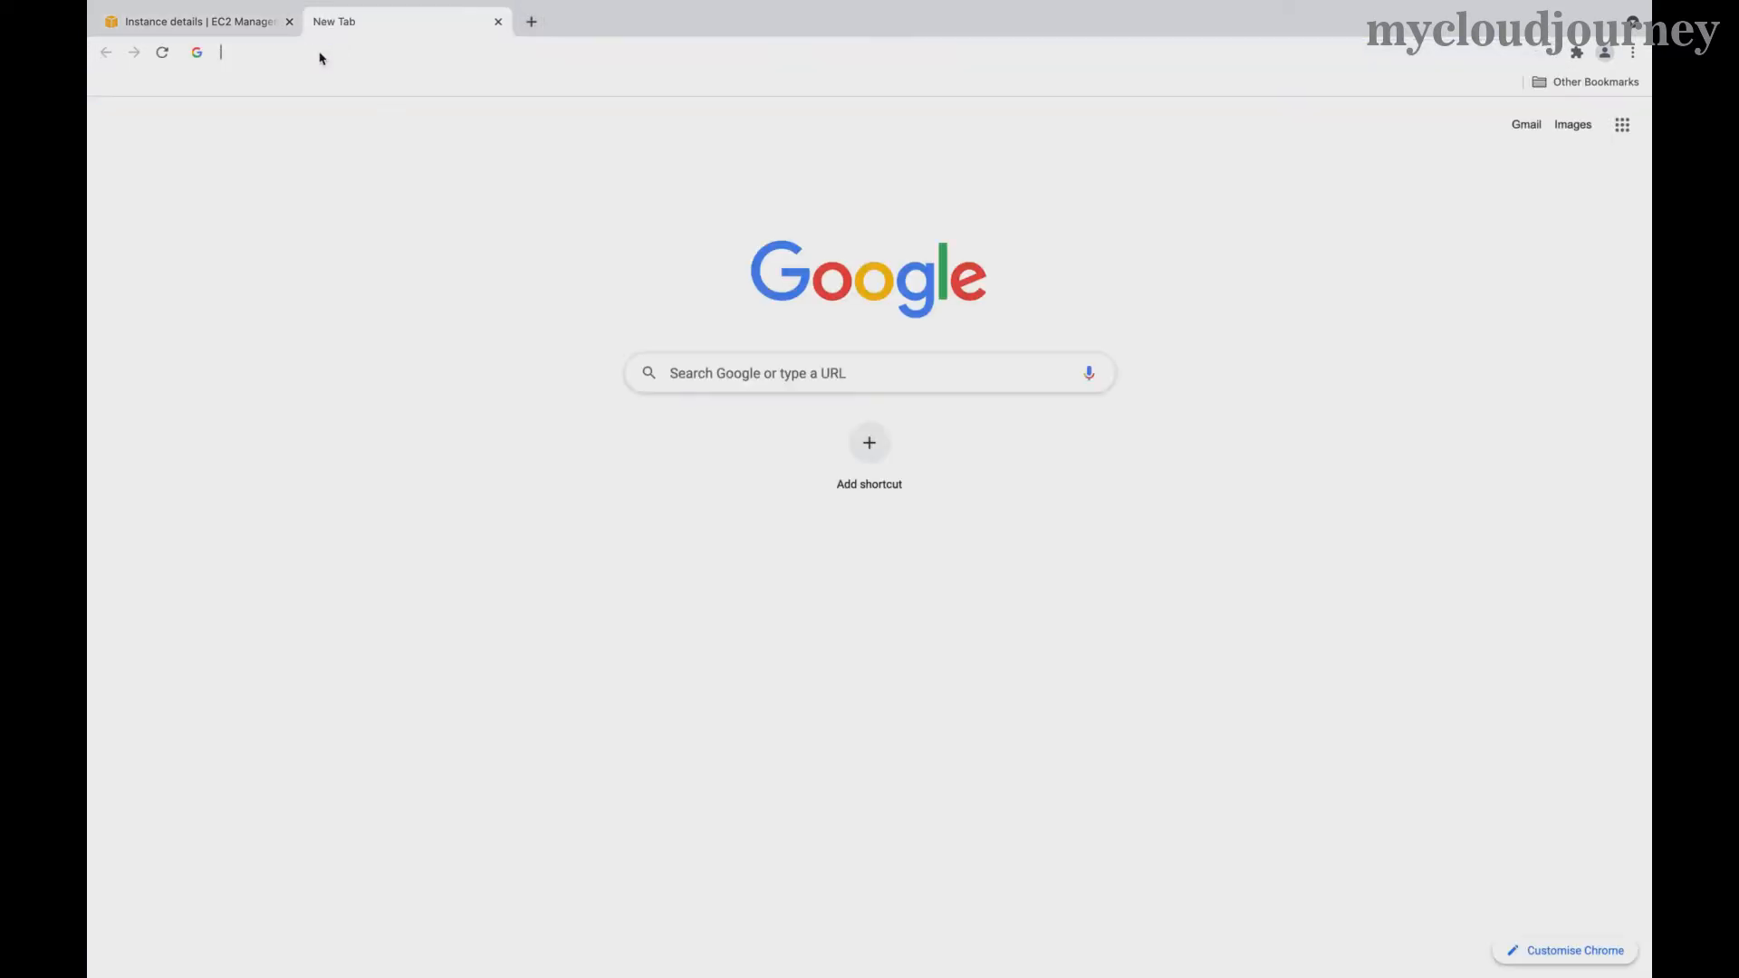
left_click(321, 54)
key("ctrl+v")
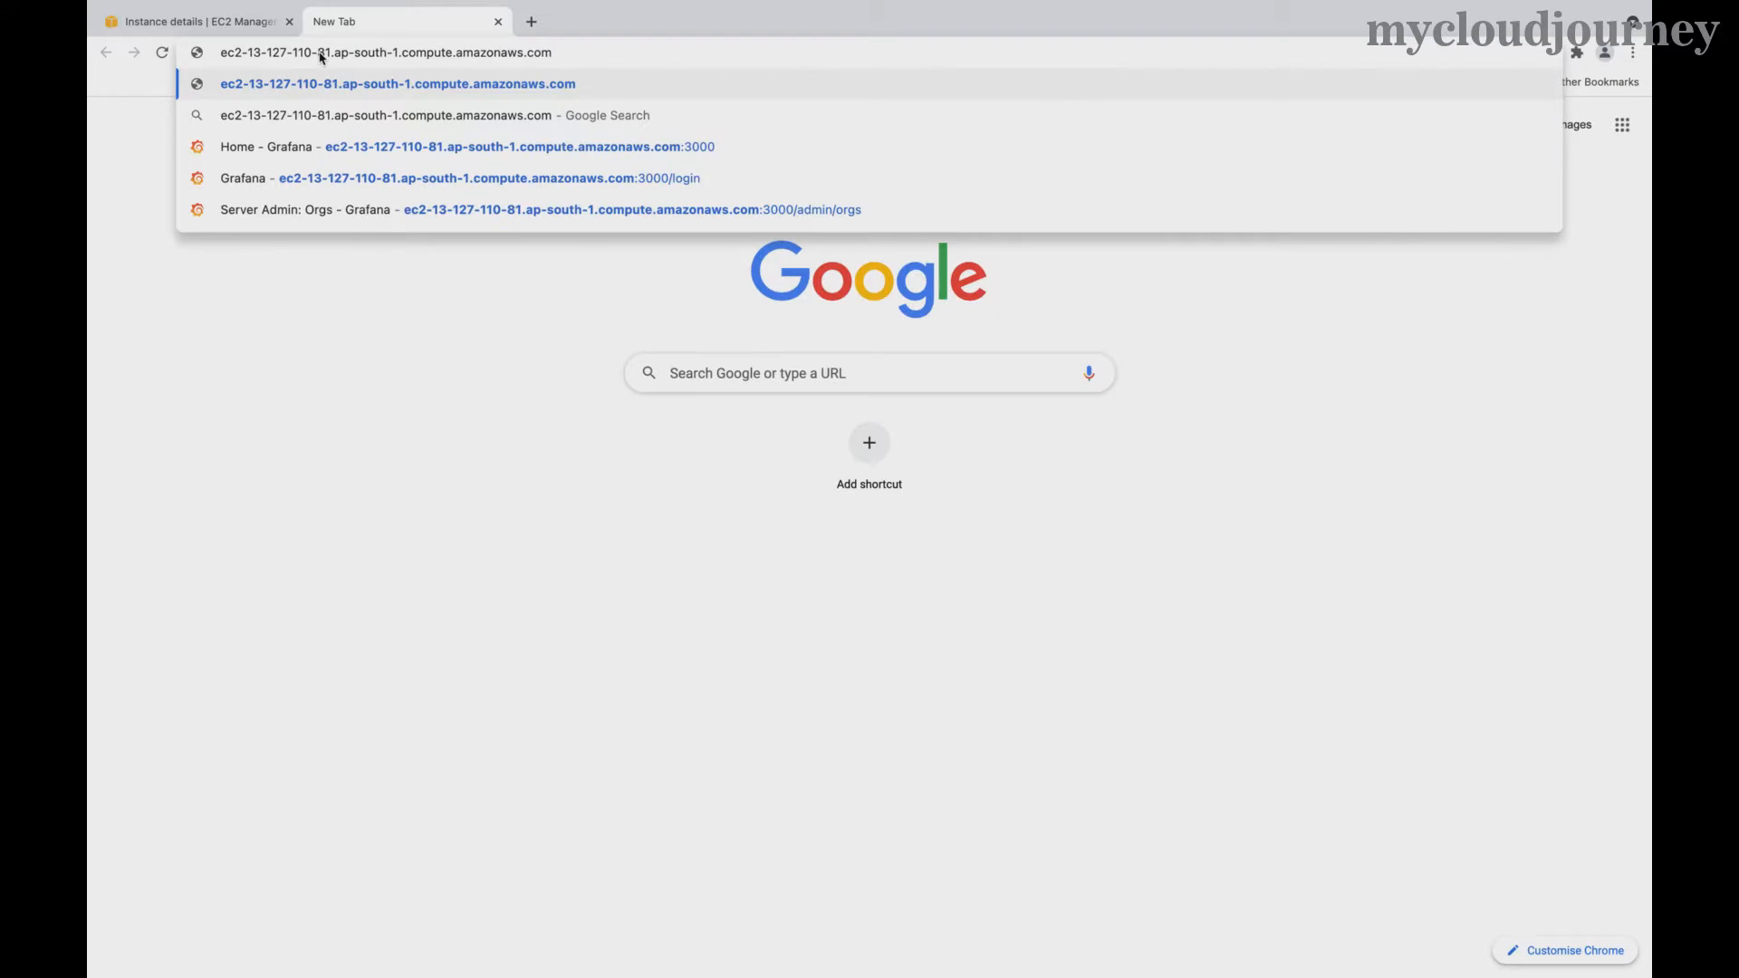
type(":3000")
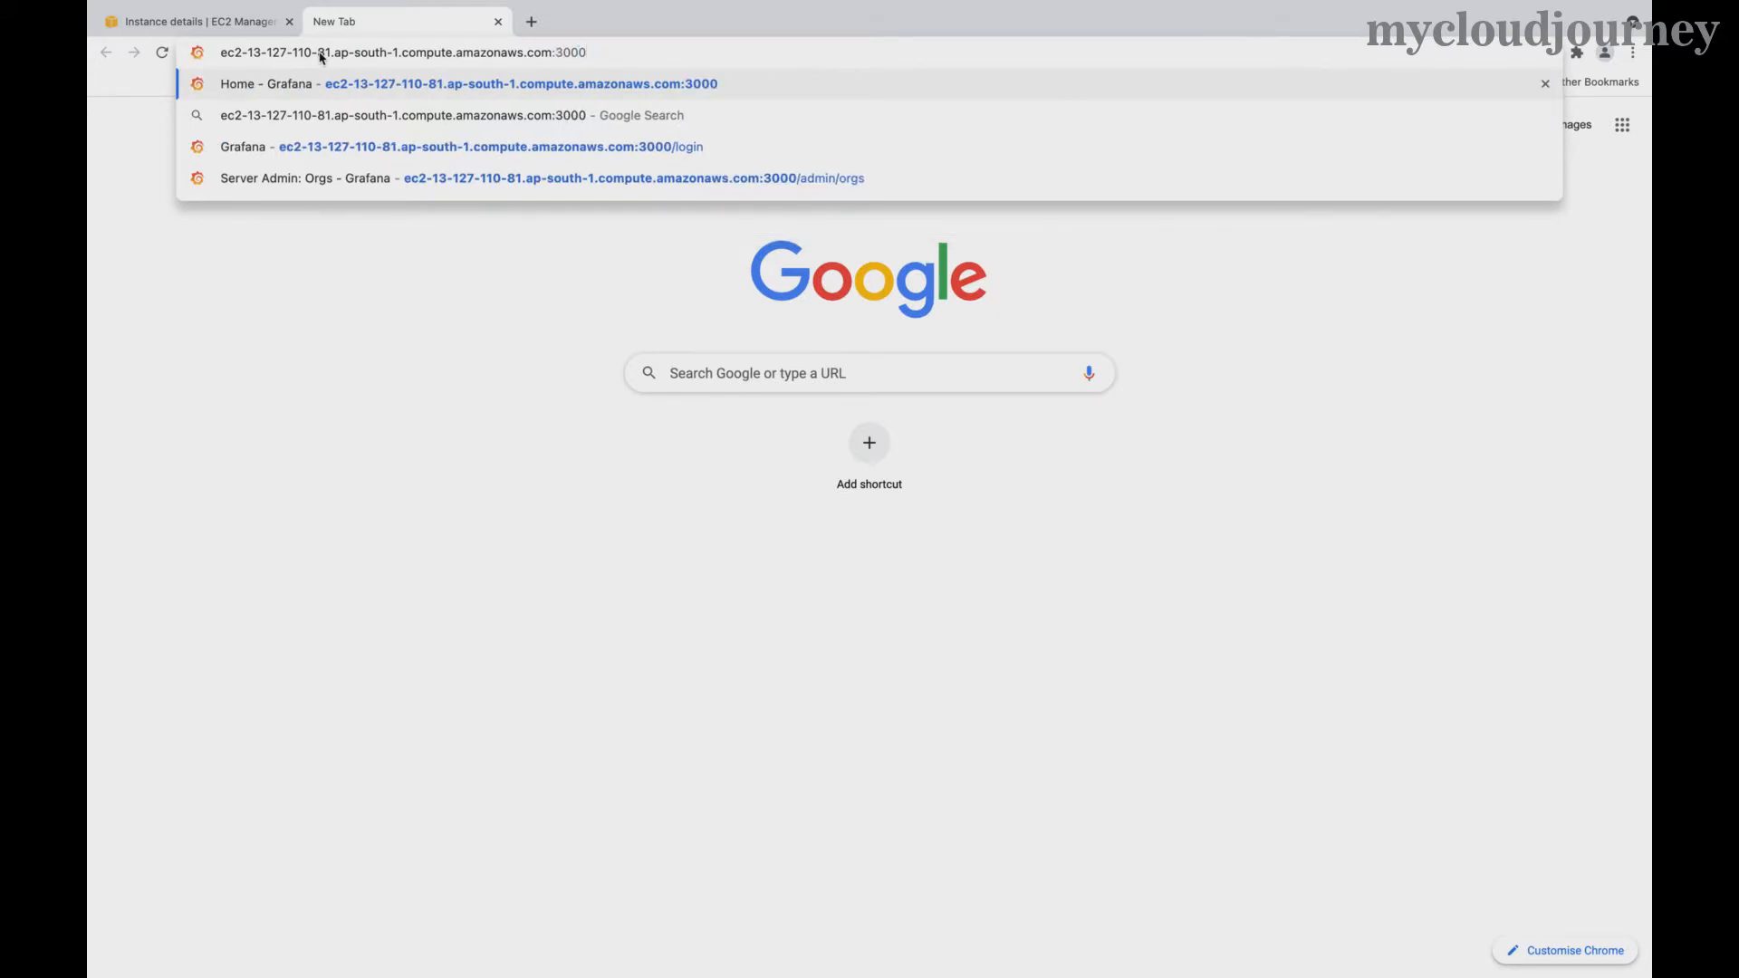
key("Return")
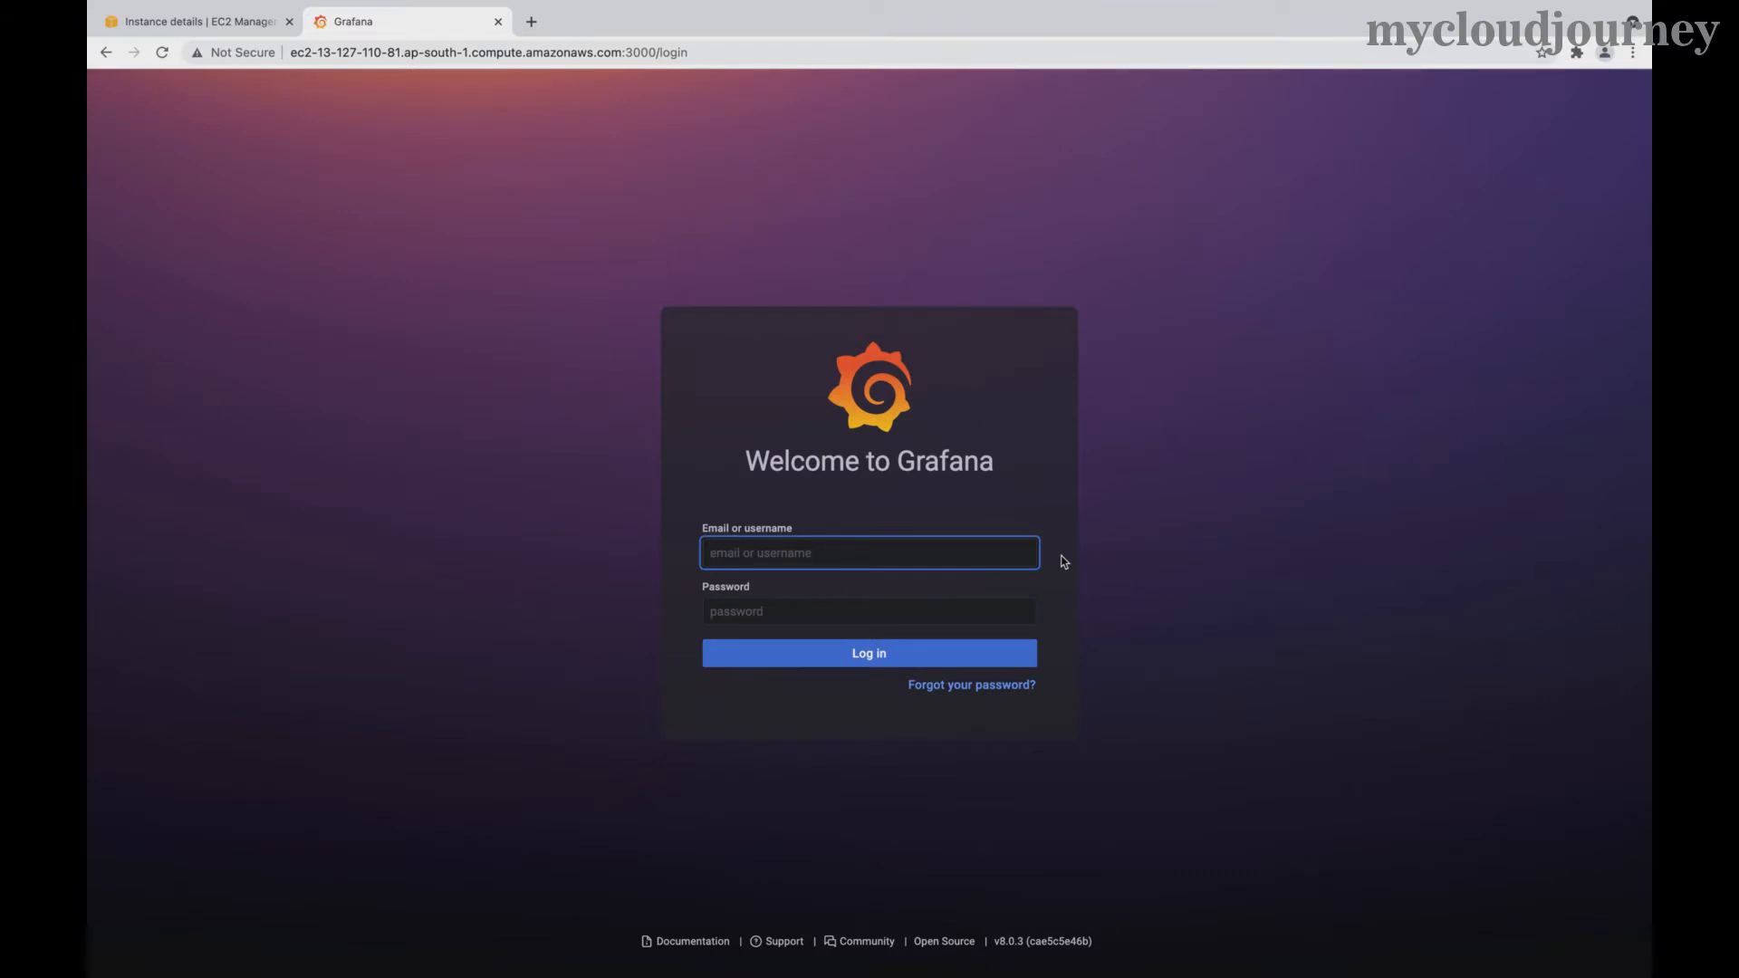
- Log in to Grafana with the default admin username and password
left_click(822, 555)
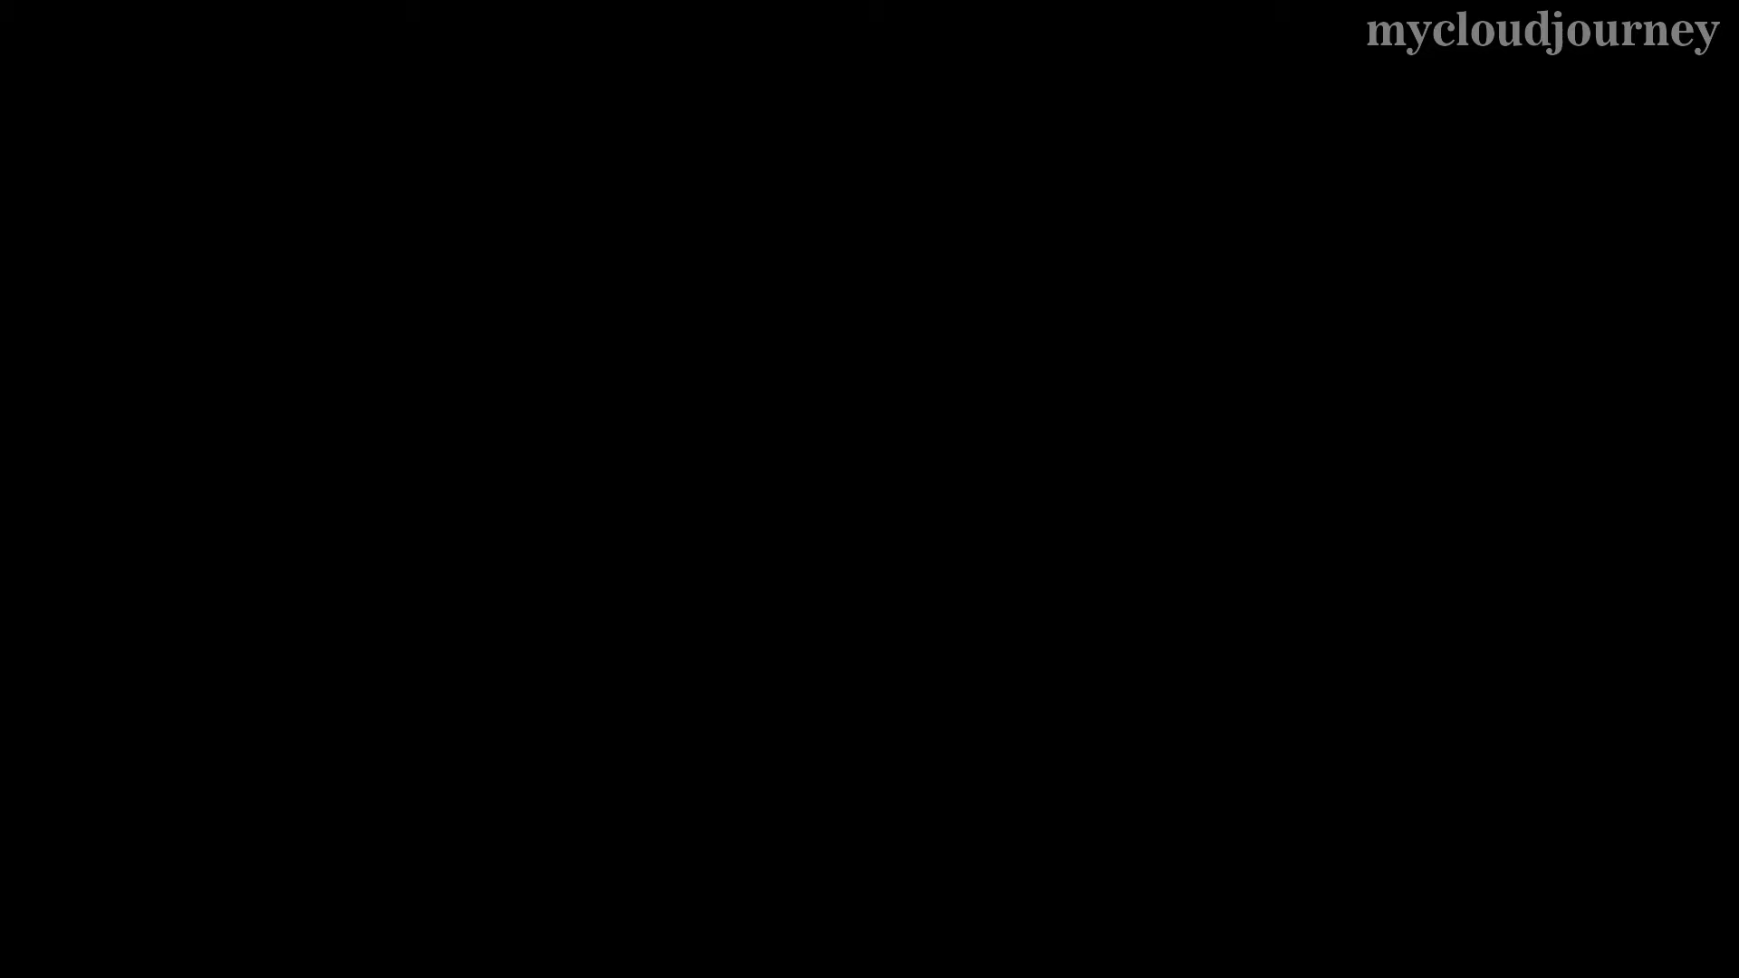
type("admin")
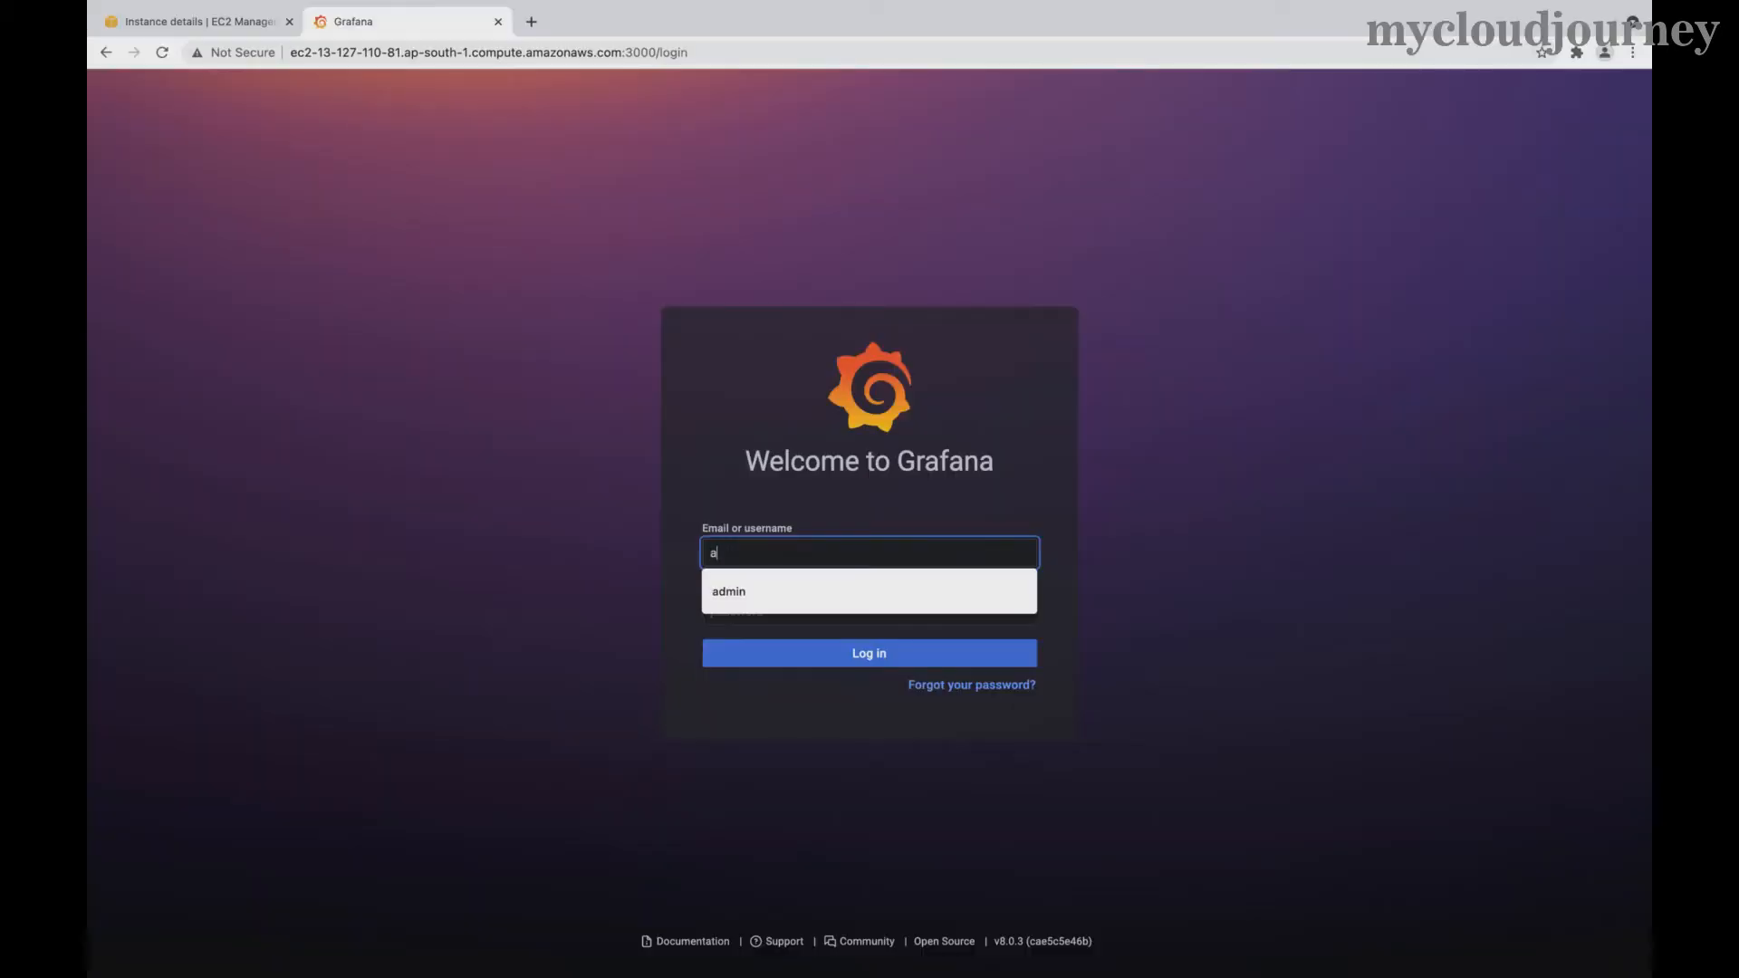
key("Tab")
type("admin")
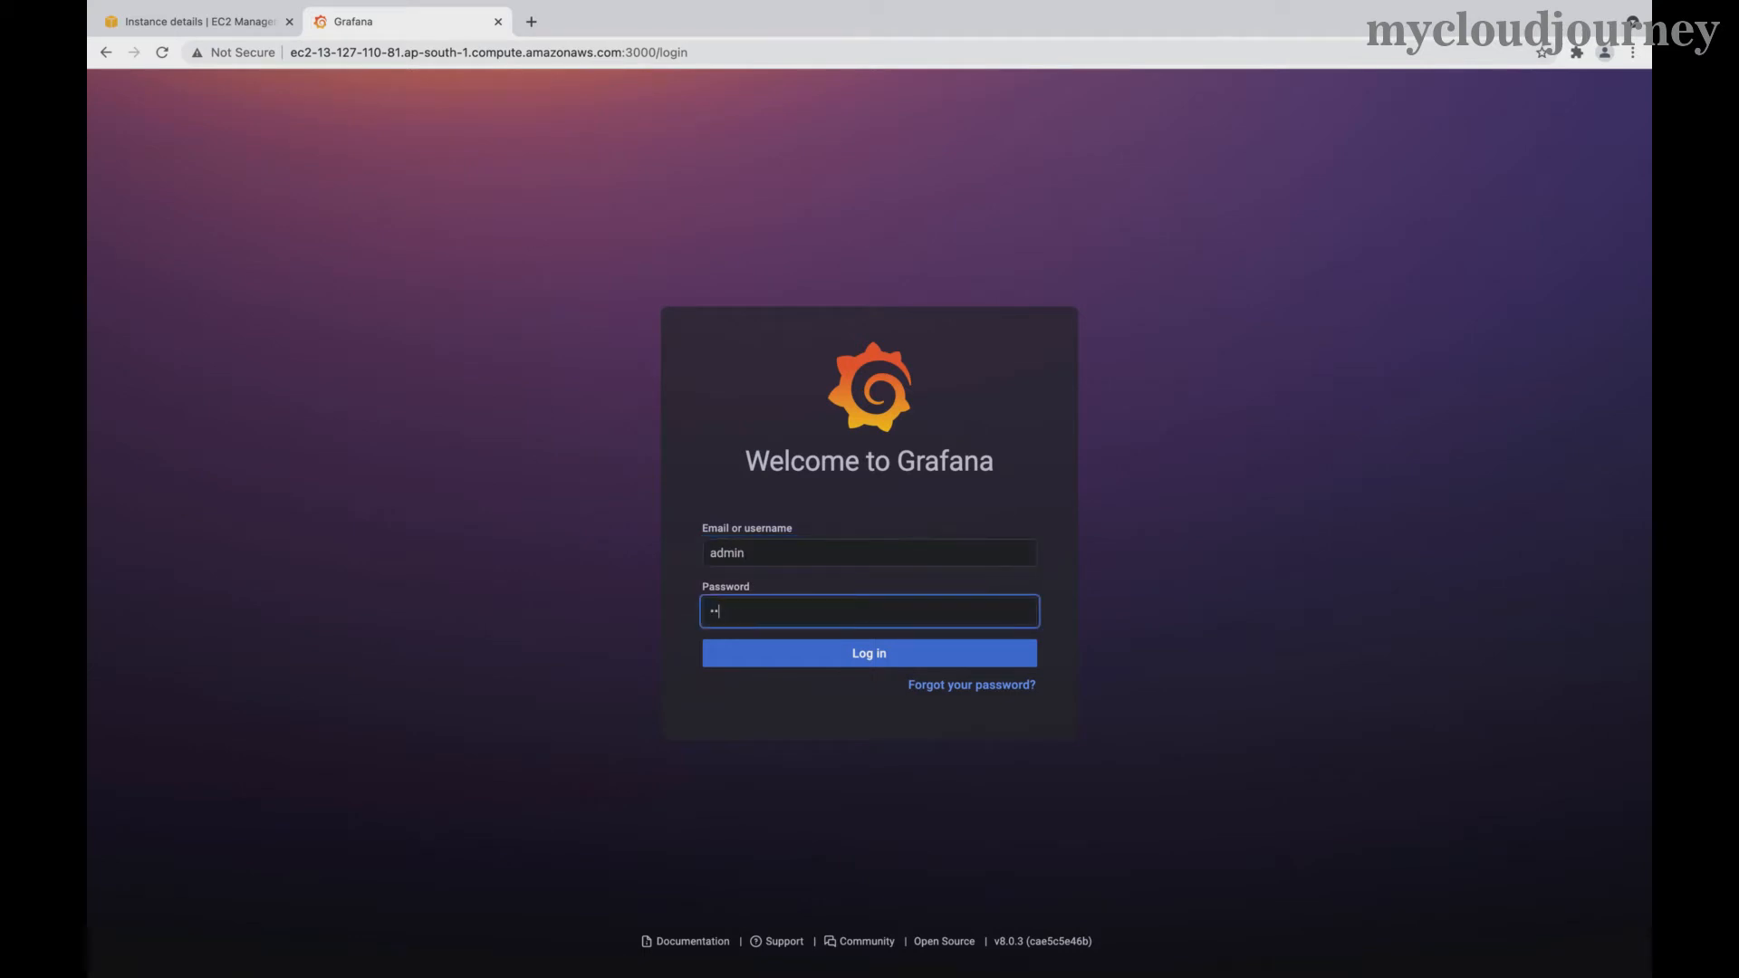
left_click(775, 657)
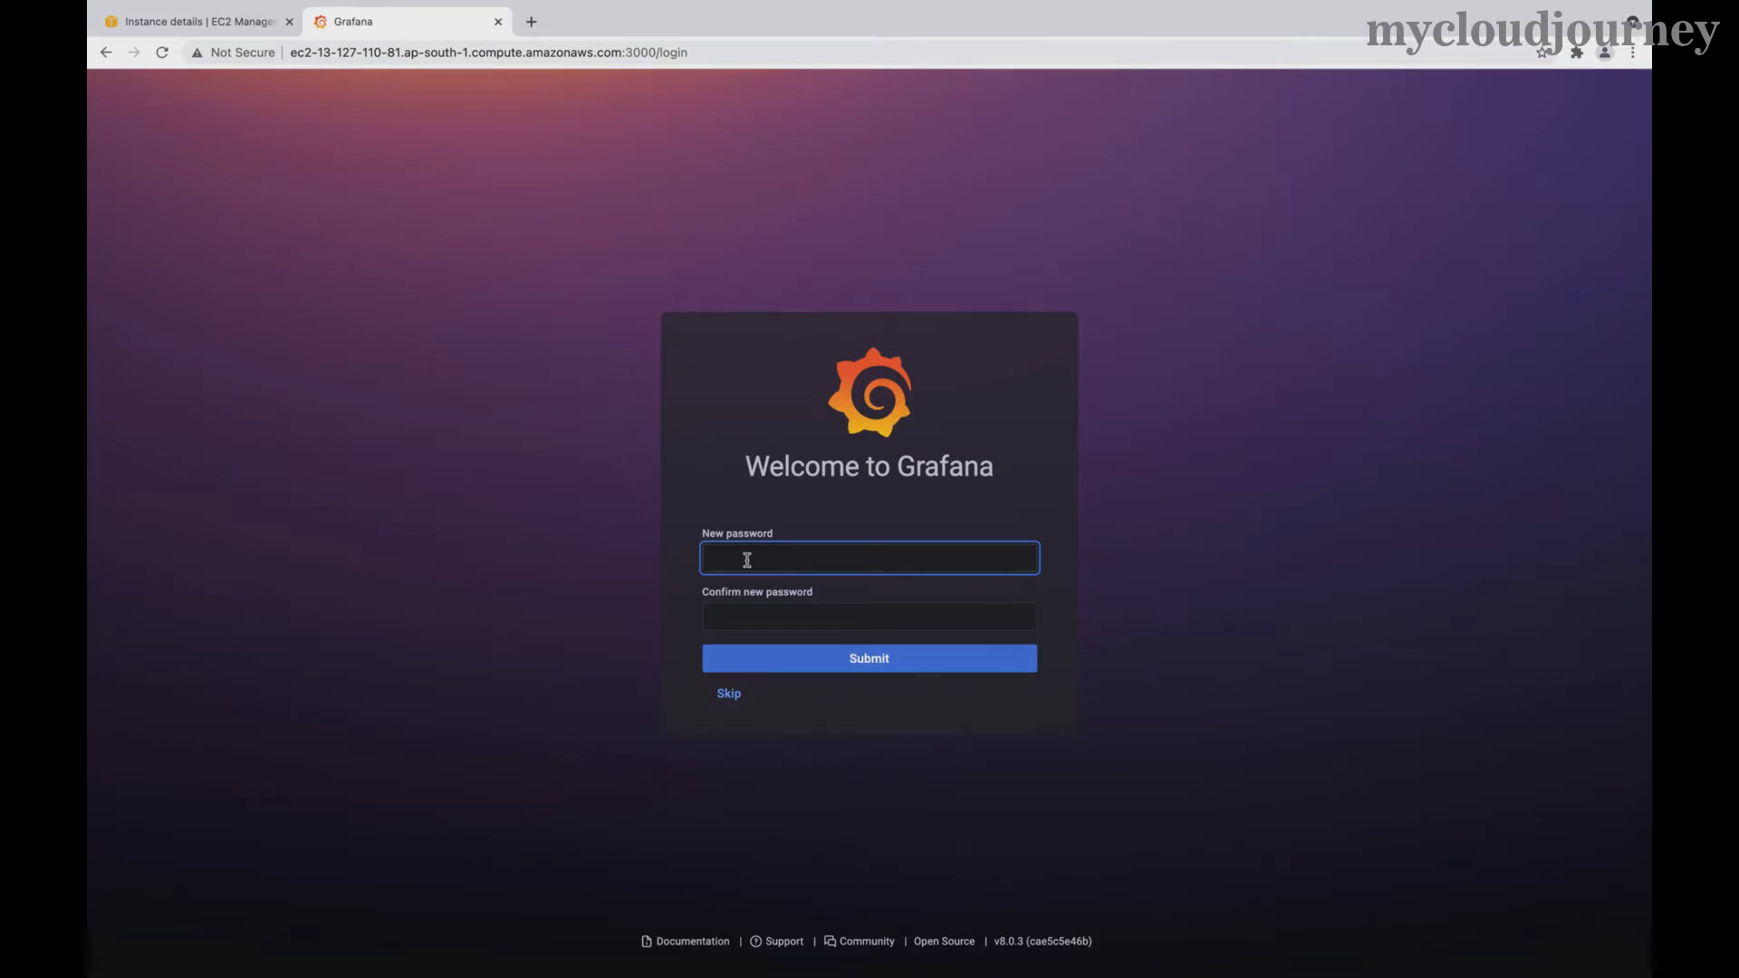
- Enter and confirm a new admin password, submit, then re-enter it after the mismatch error
type("admin")
key("Tab")
type("admin")
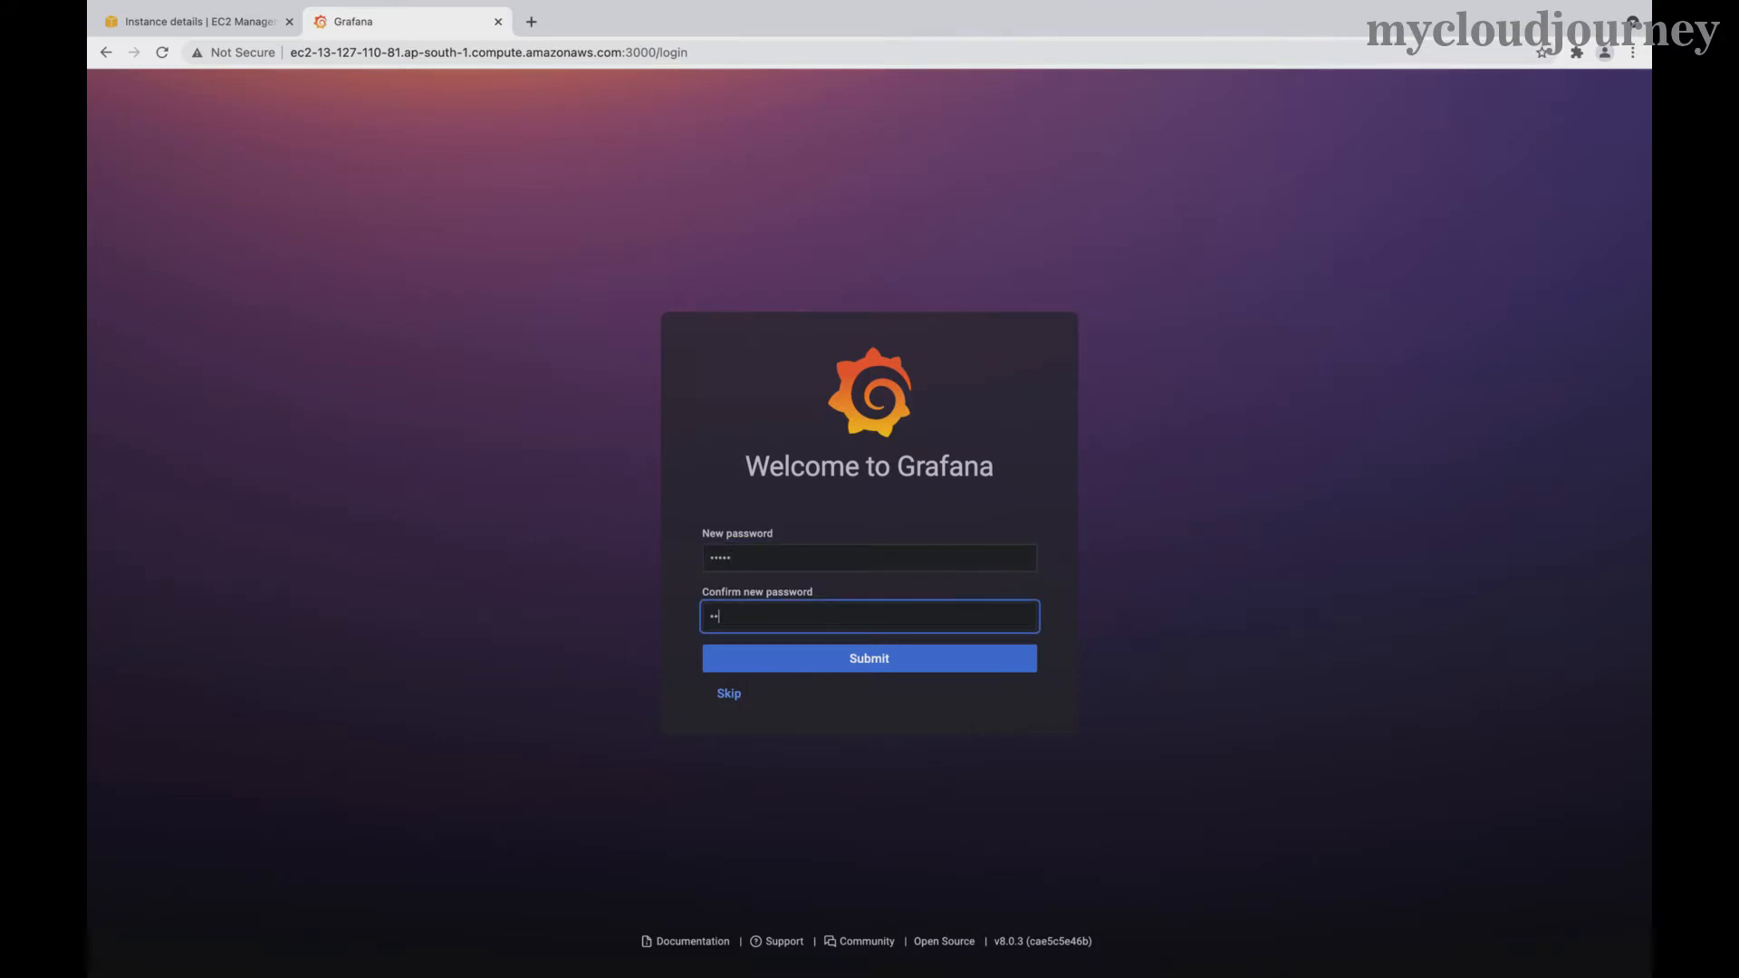
type("•••••")
left_click(851, 660)
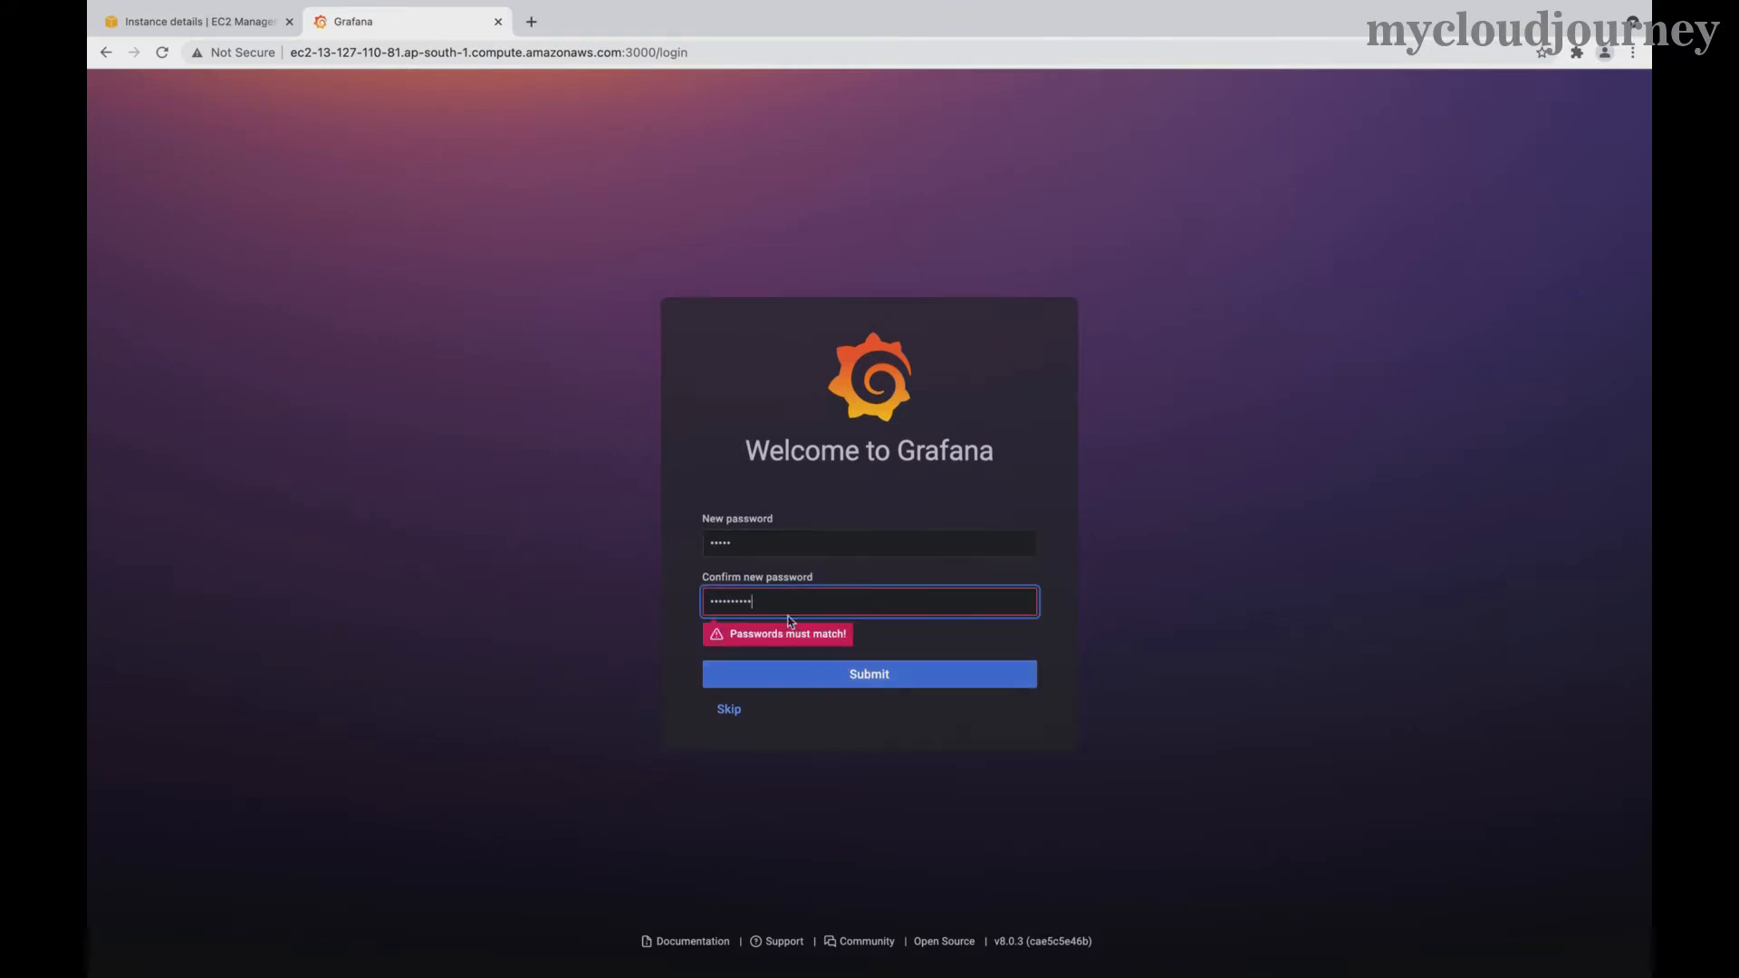
left_click(752, 536)
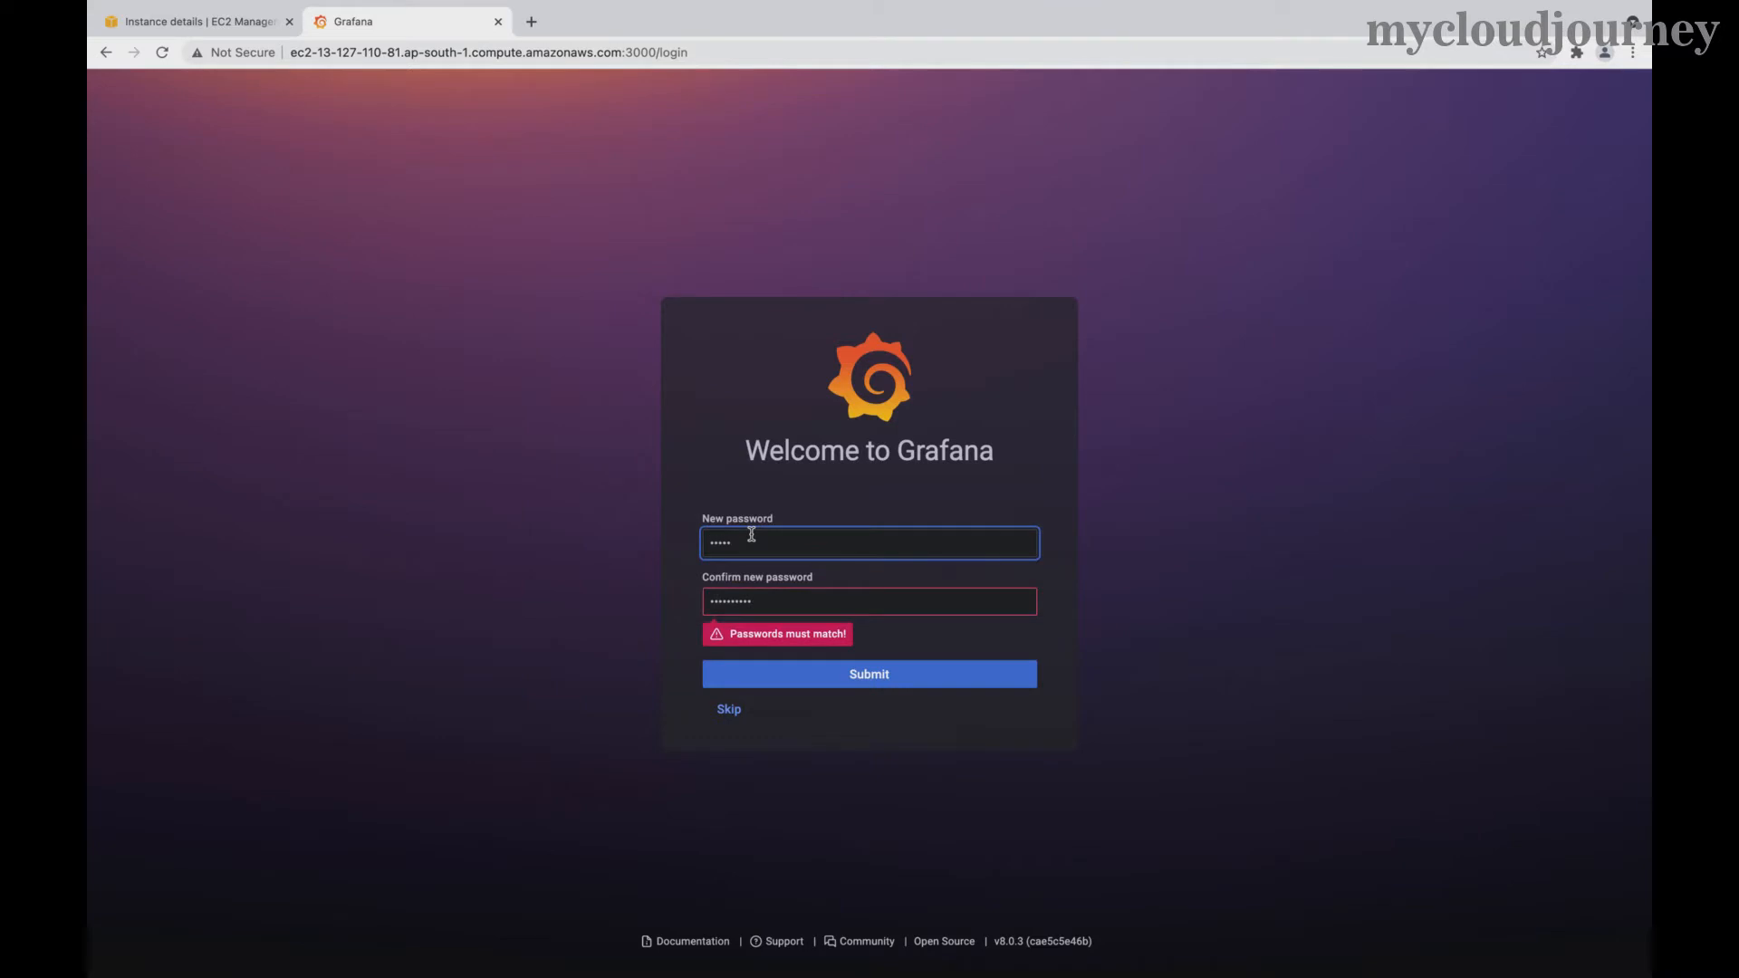
- Retype the matching new password and submit to reach the Grafana Home page
type("••••")
left_click(821, 678)
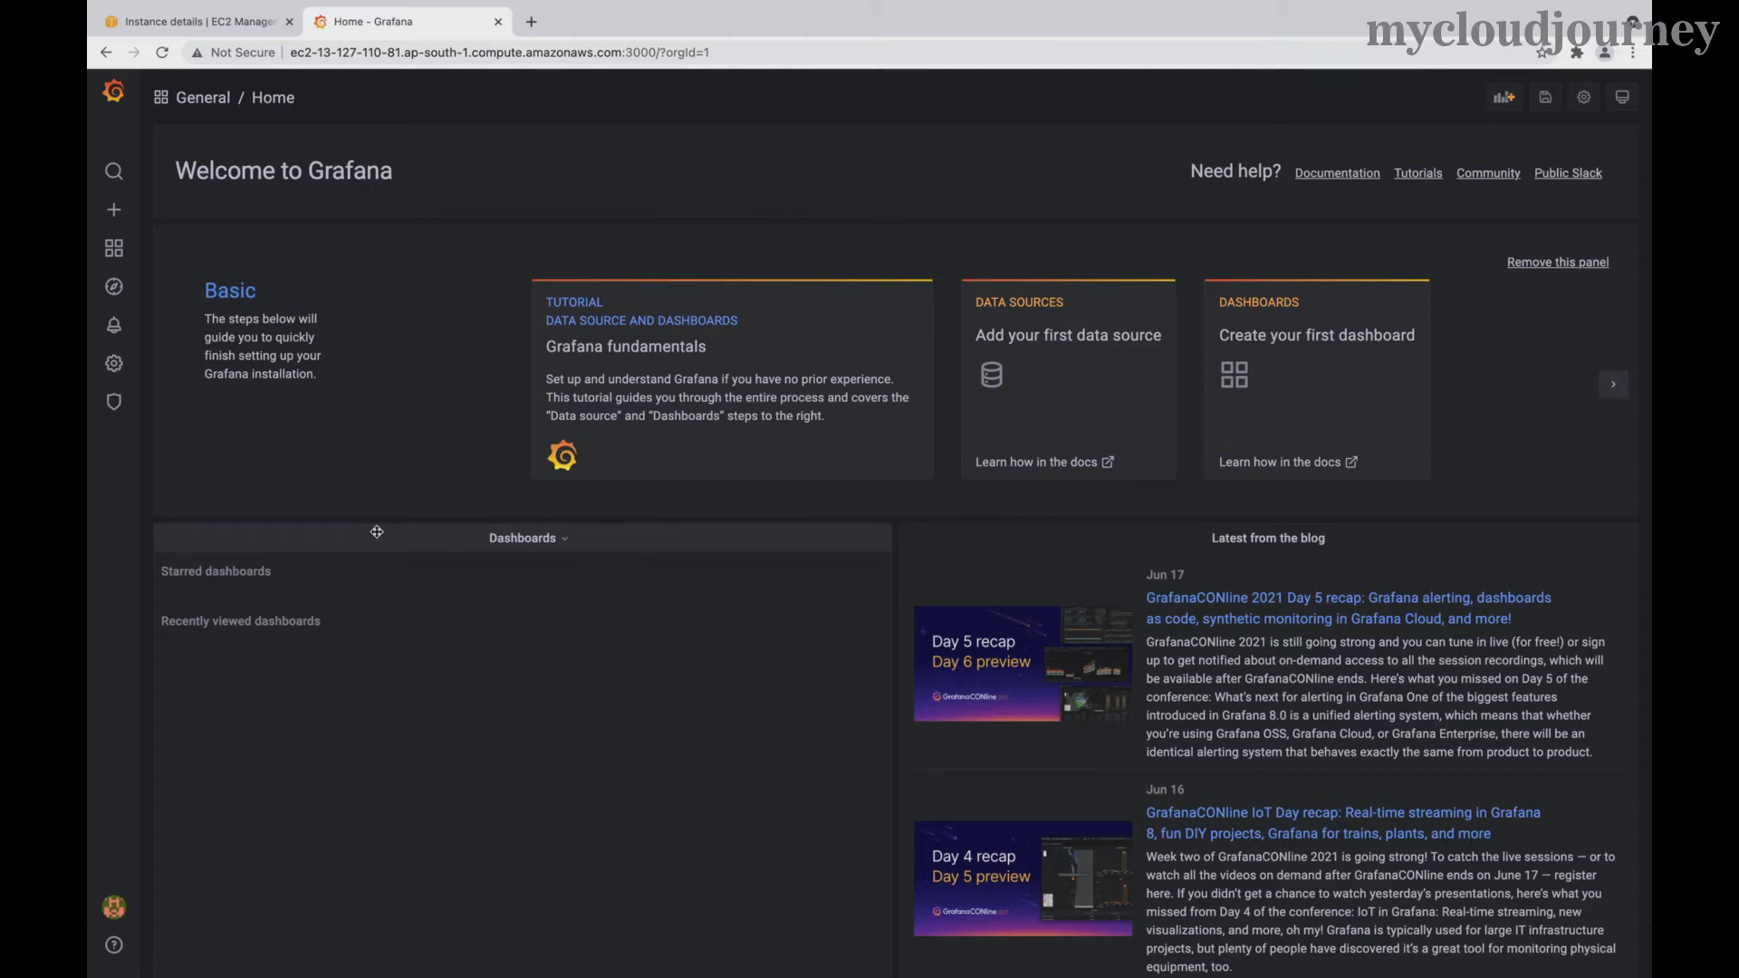
key("ctrl+Left")
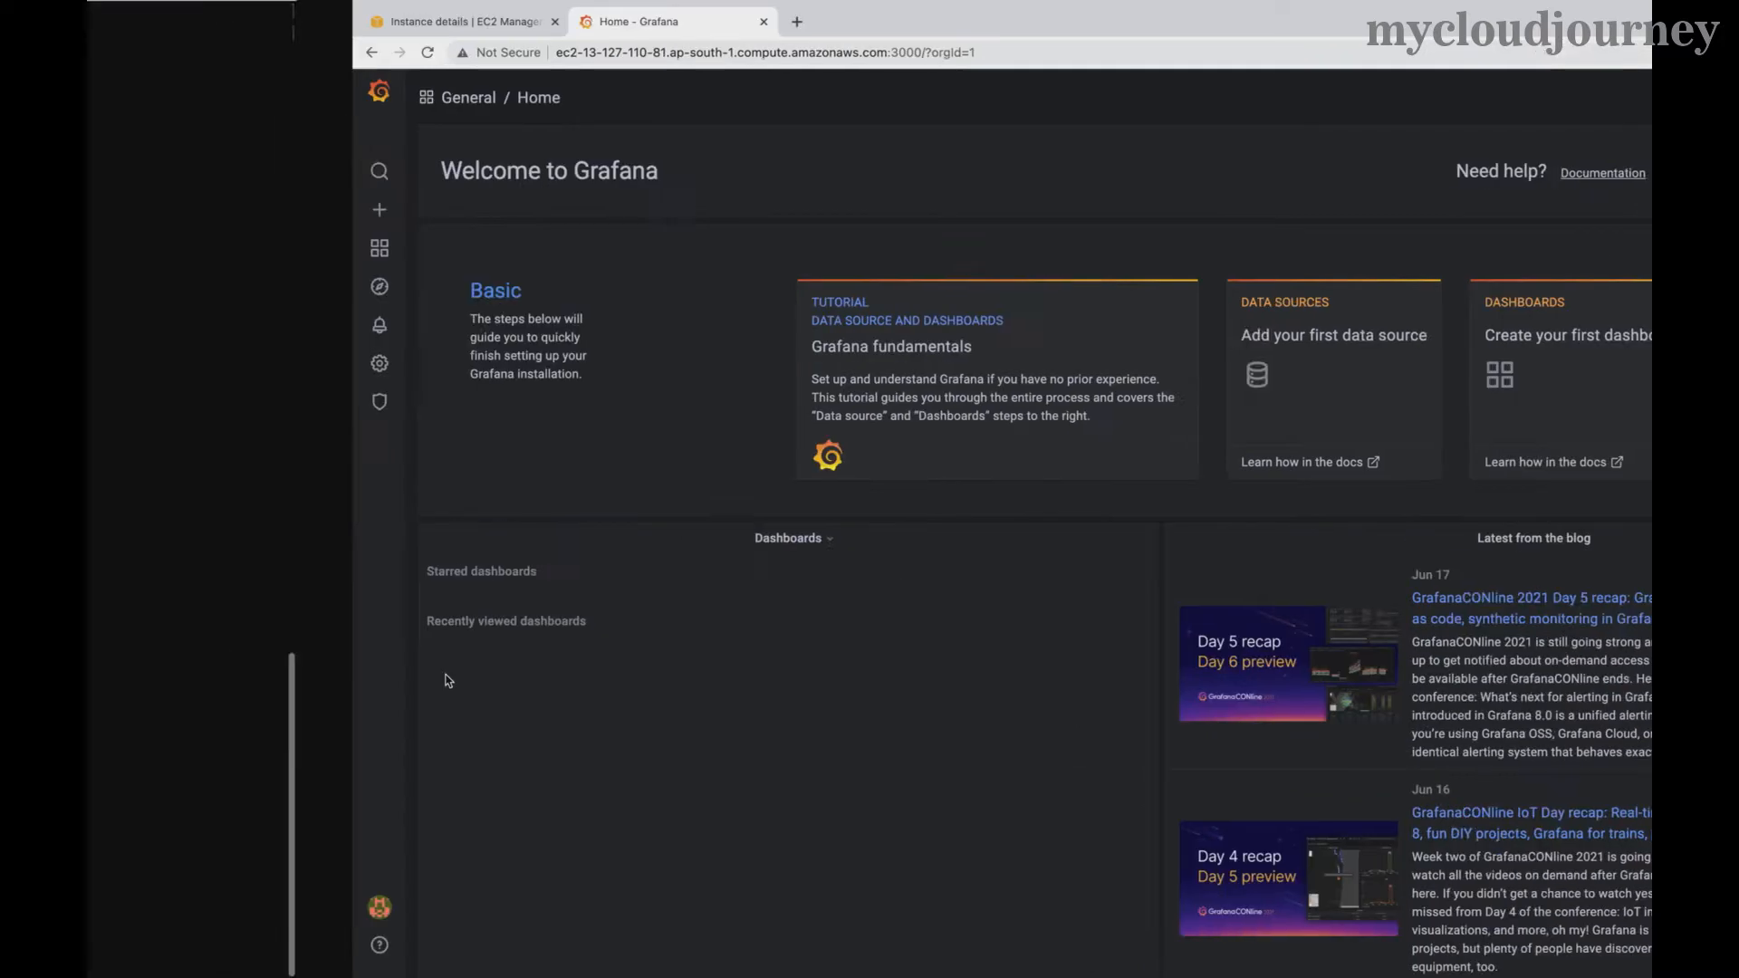
- SSH into the EC2 host, switch to root with sudo su, and open /etc/grafana/grafana.ini in vim
left_click(604, 292)
key("Return")
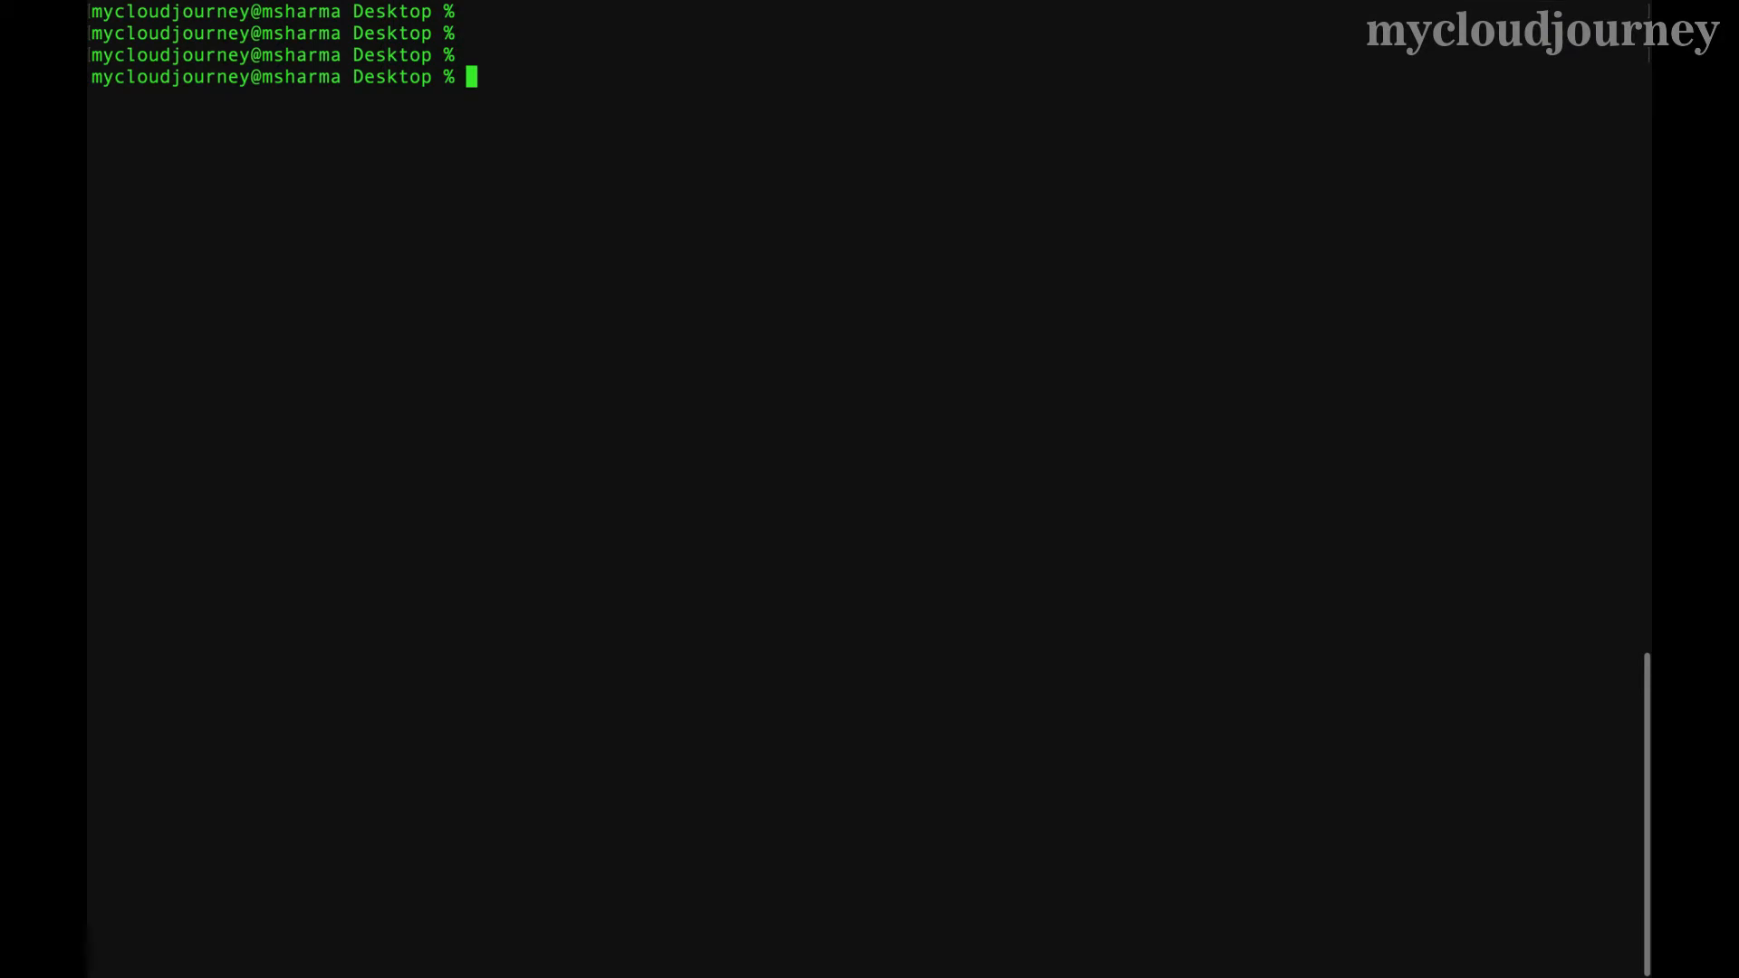
key("Up")
key("Up")
key("Return")
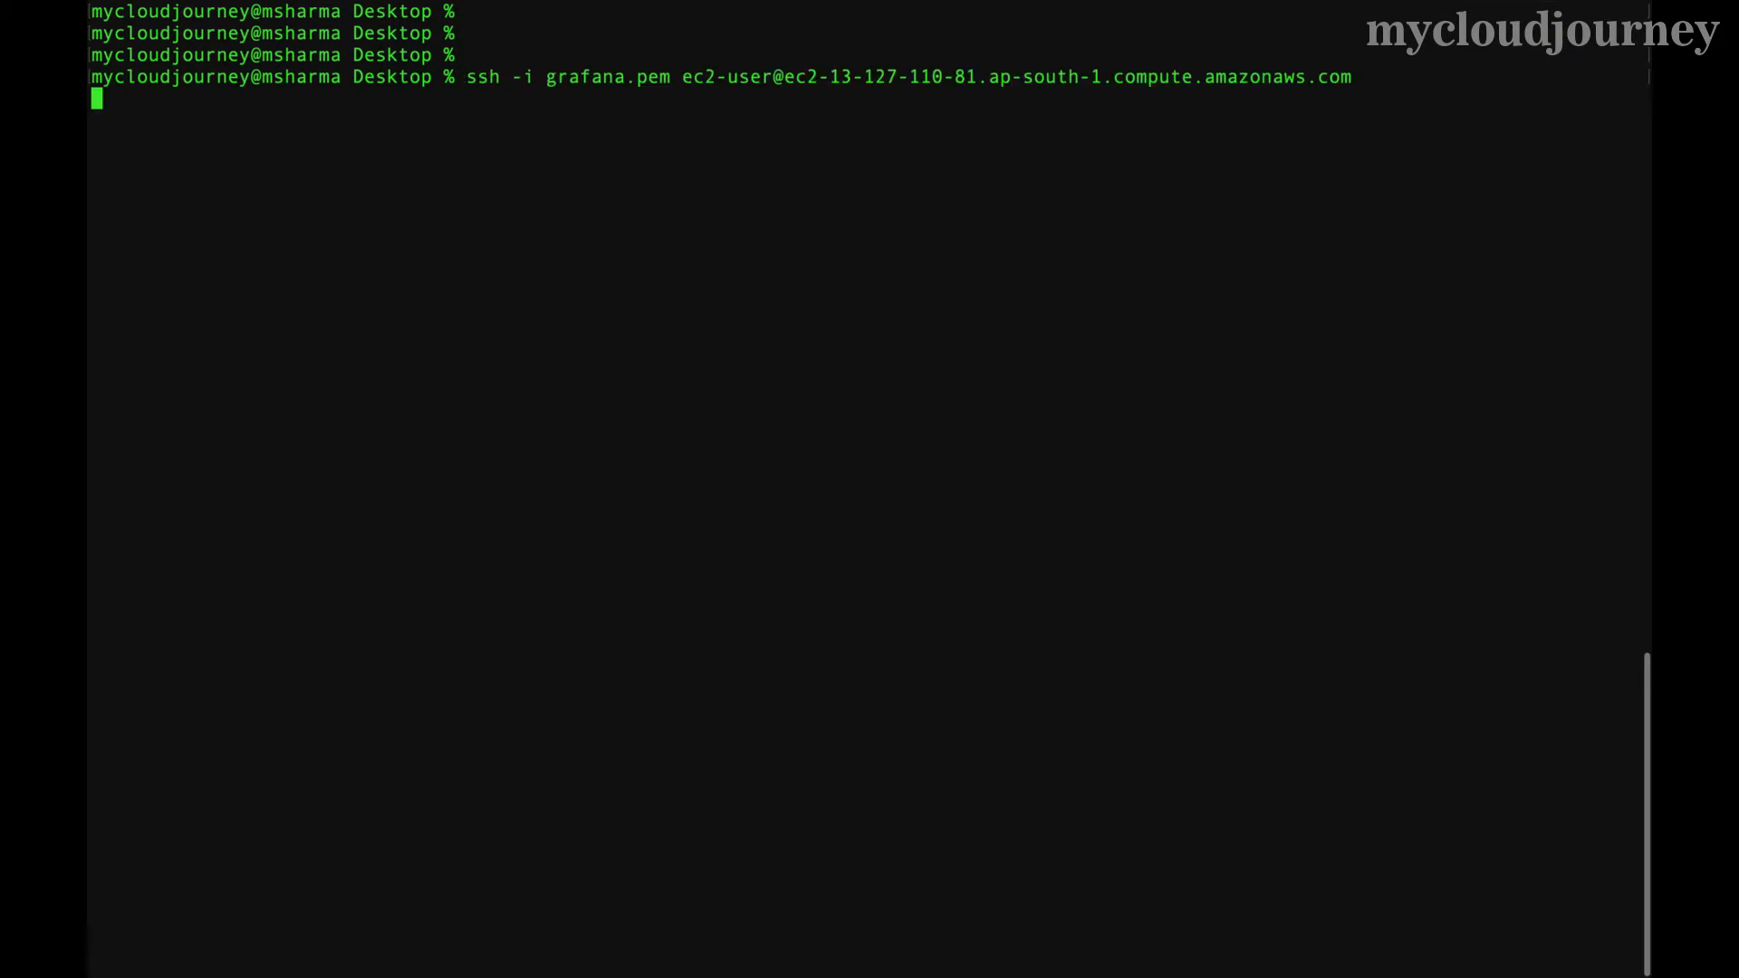
key("Return")
type("sudo su")
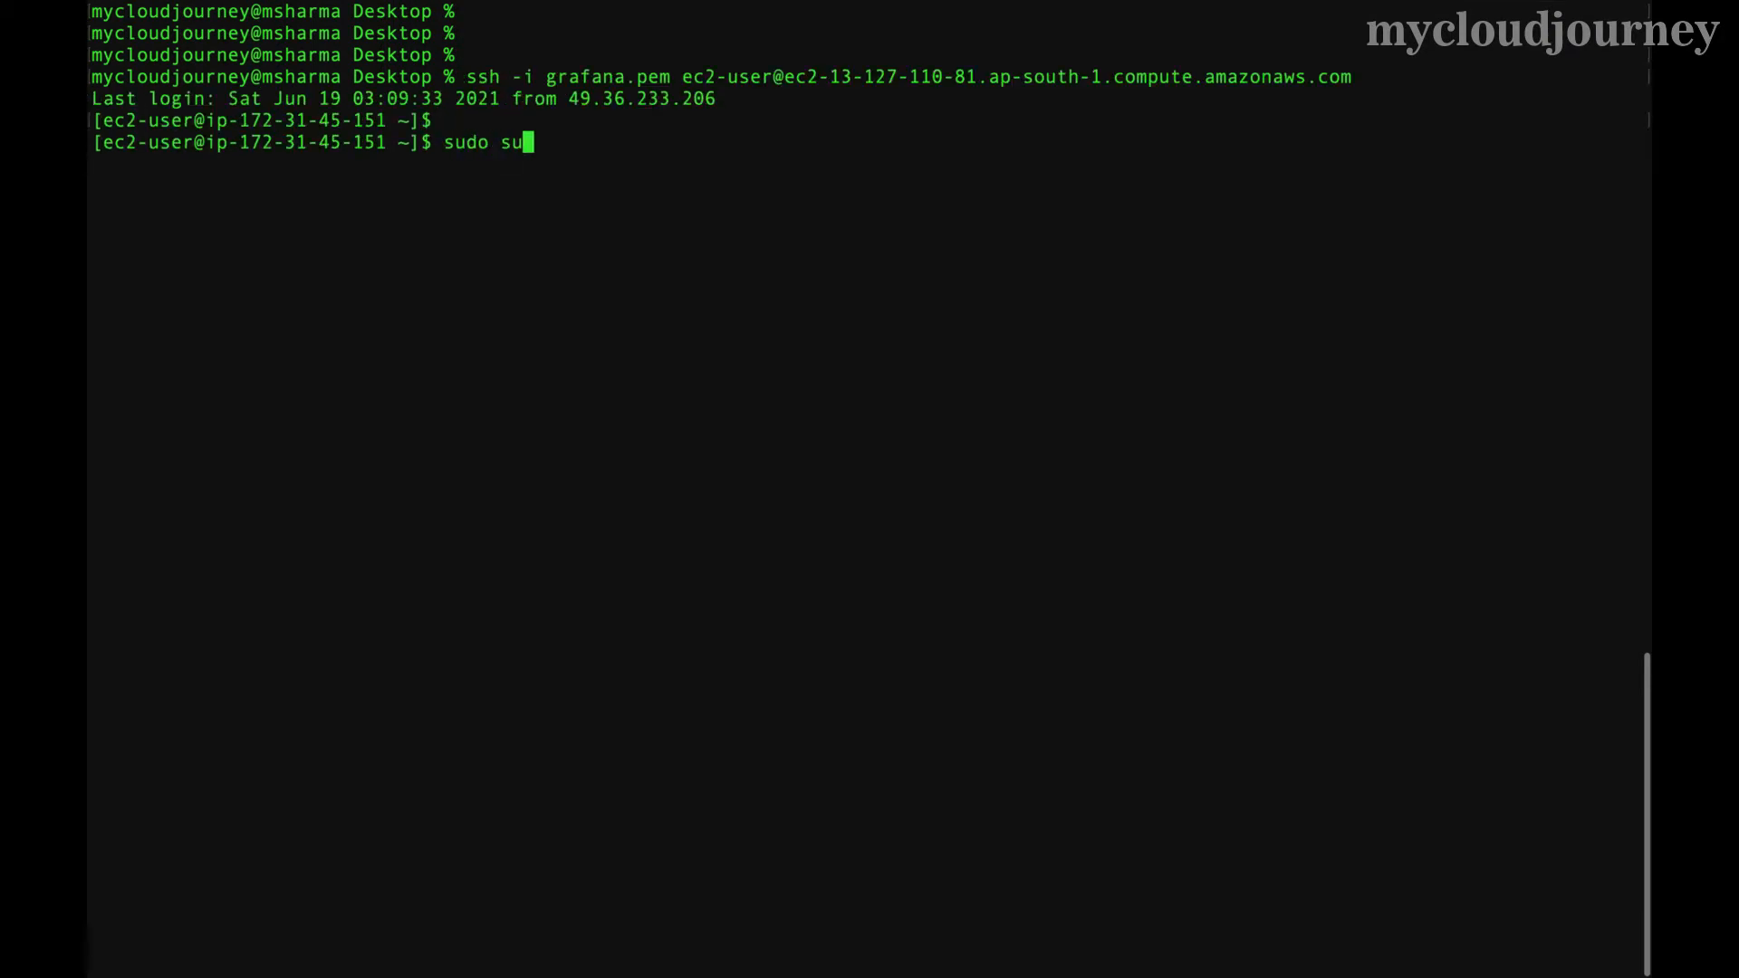
key("Return")
key("Return")
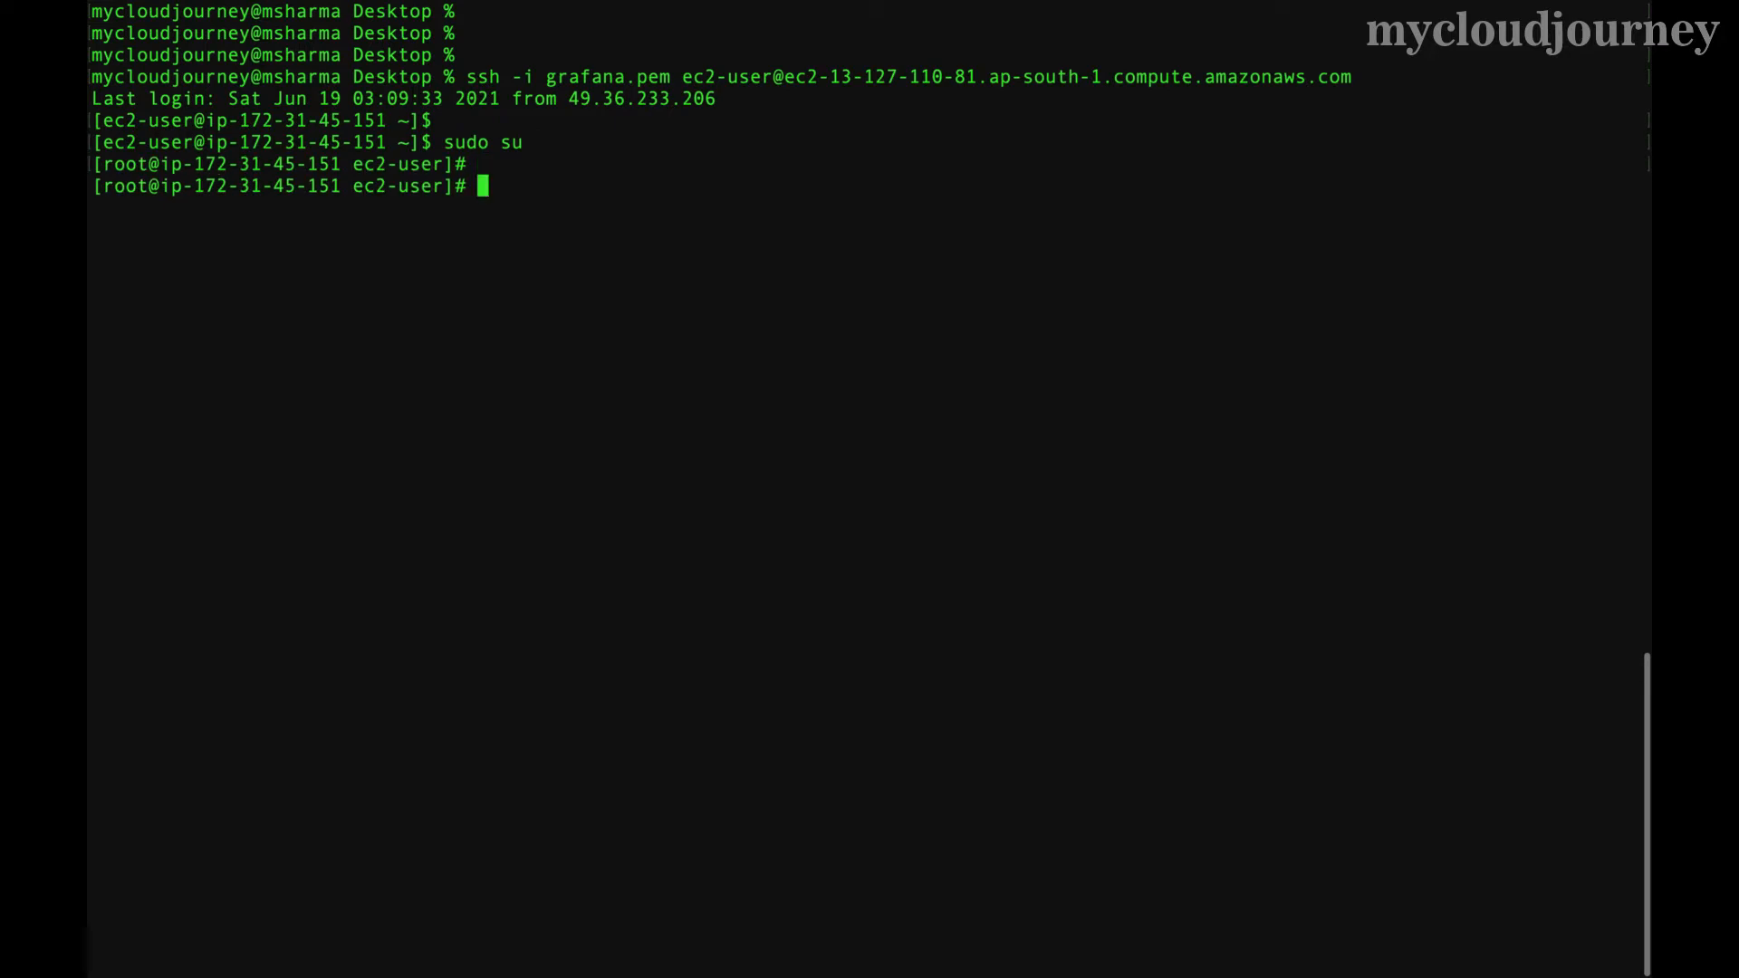
type("vim /etc/grafana/gra")
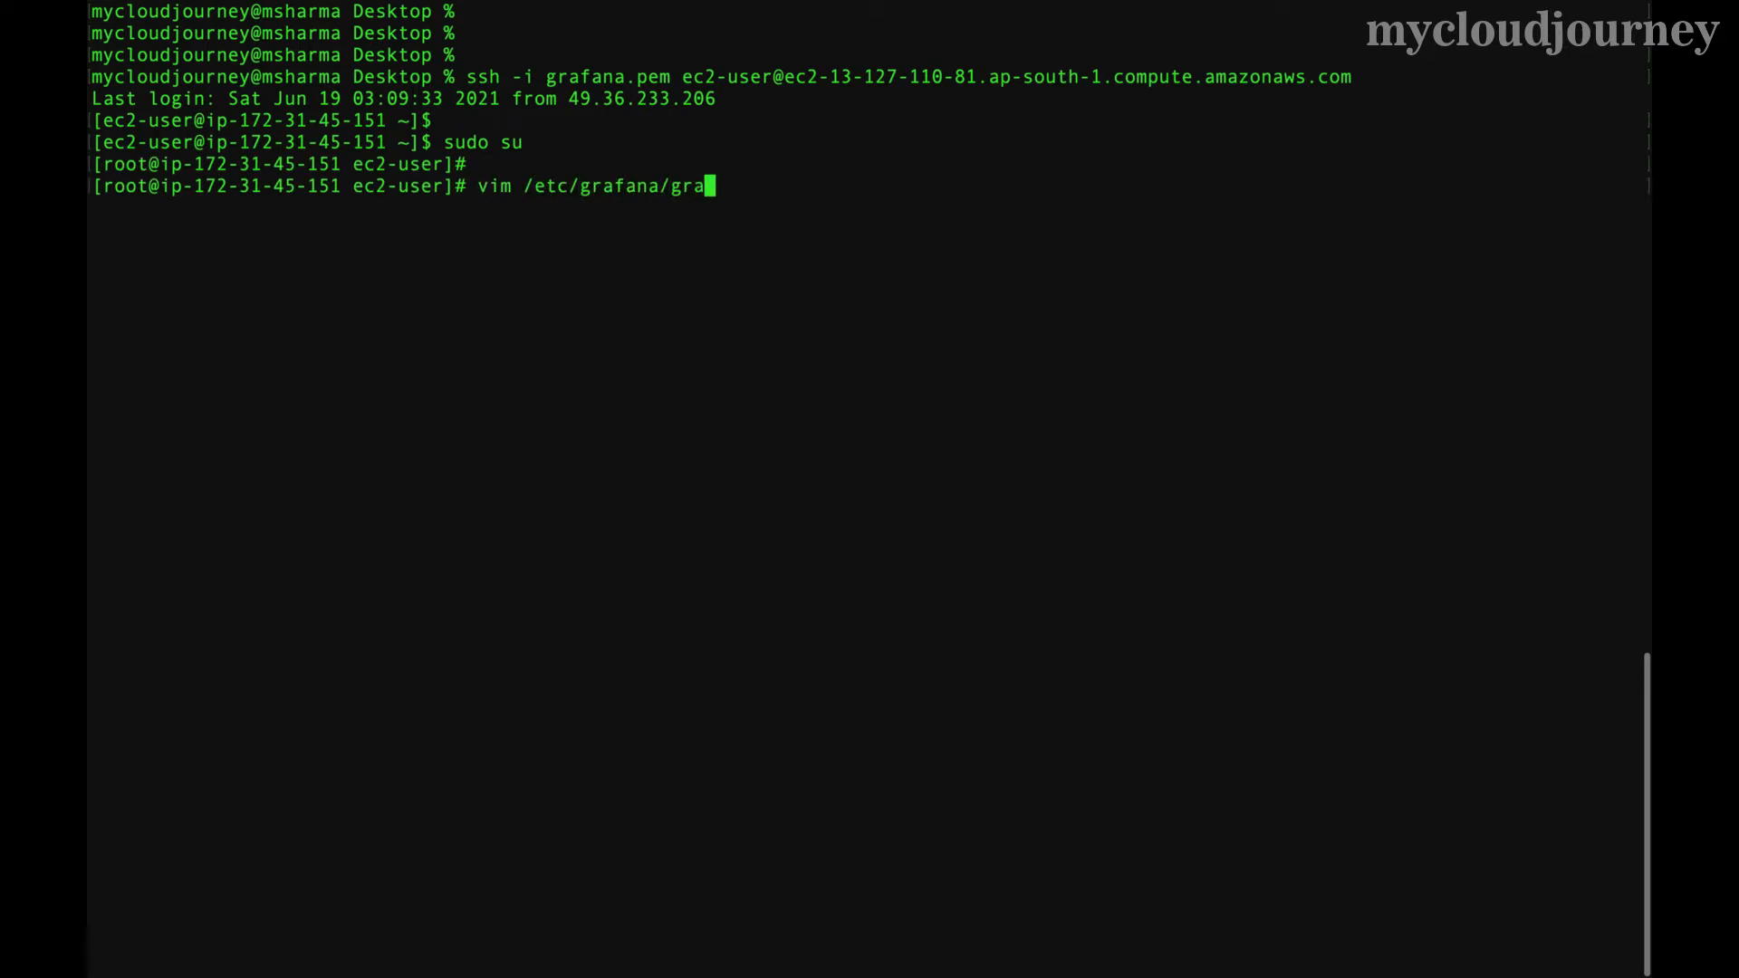
key("Tab")
key("Return")
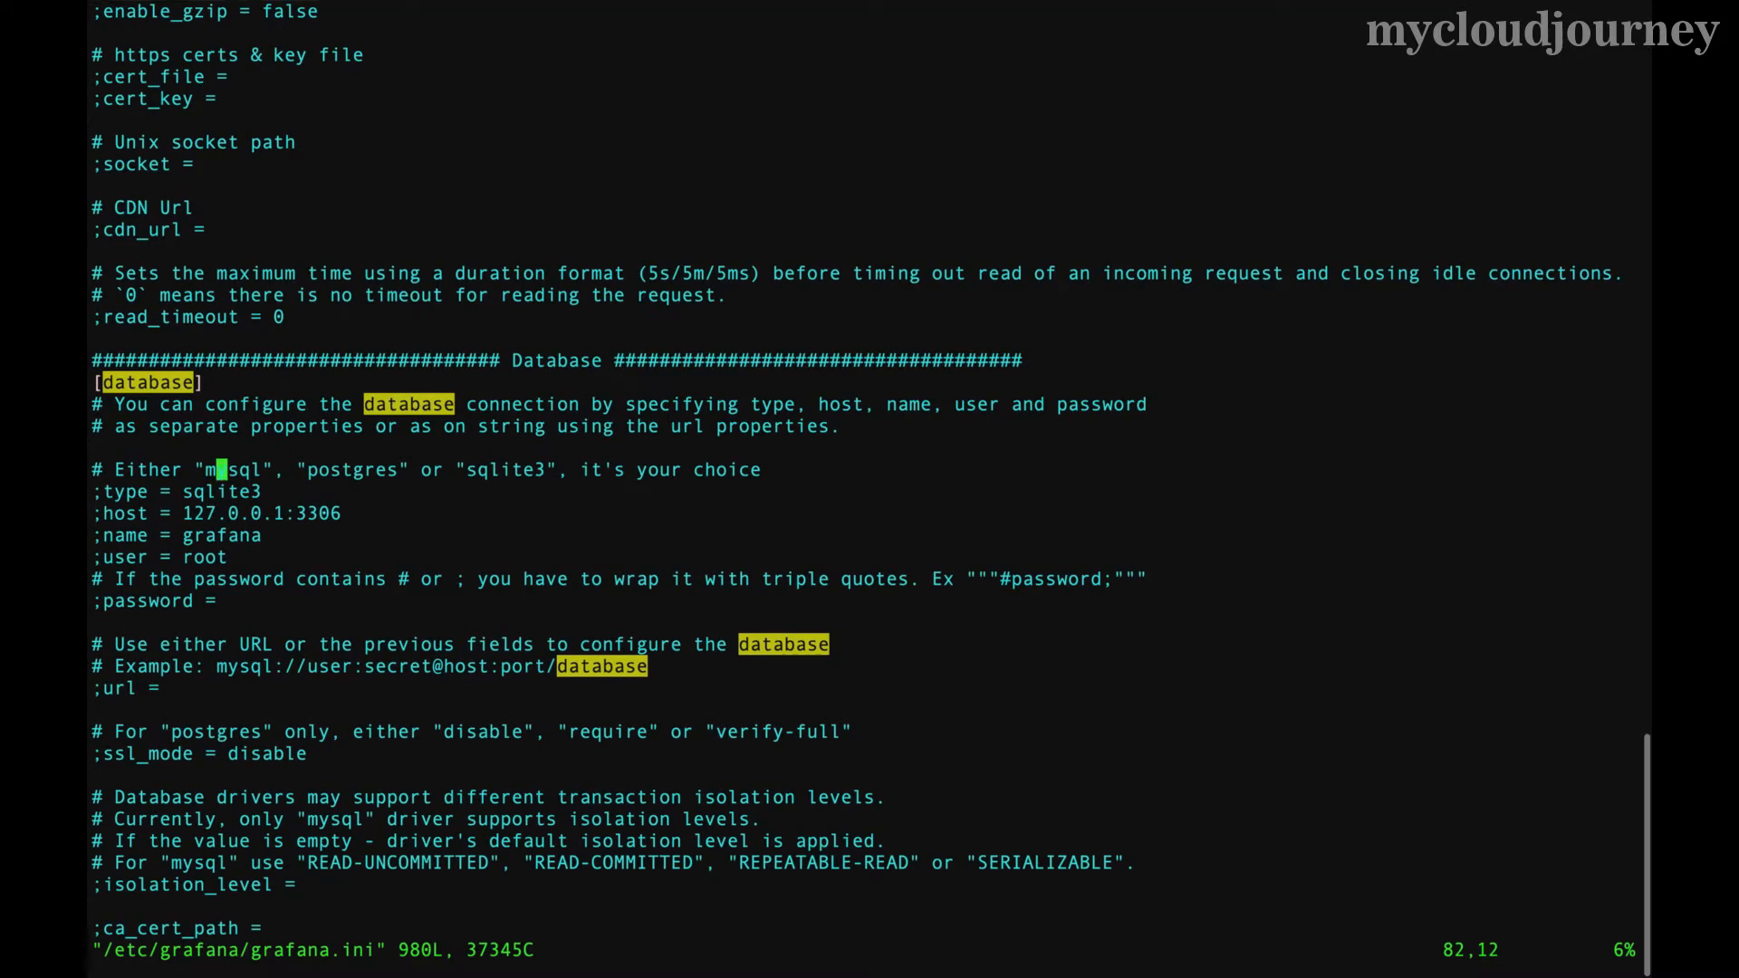
- Step through the [database] type, host, name and password lines in grafana.ini
key("Up")
key("Up")
key("Down")
key("Down")
key("Down")
key("Right")
key("Down")
key("Right")
key("Right")
key("Right")
key("Right")
key("Right")
key("Right")
key("Down")
key("Right")
key("Down")
key("Down")
key("Down")
- Highlight the host-to-password settings, then save and quit vim with :wq!
left_click_drag(102, 513, 217, 601)
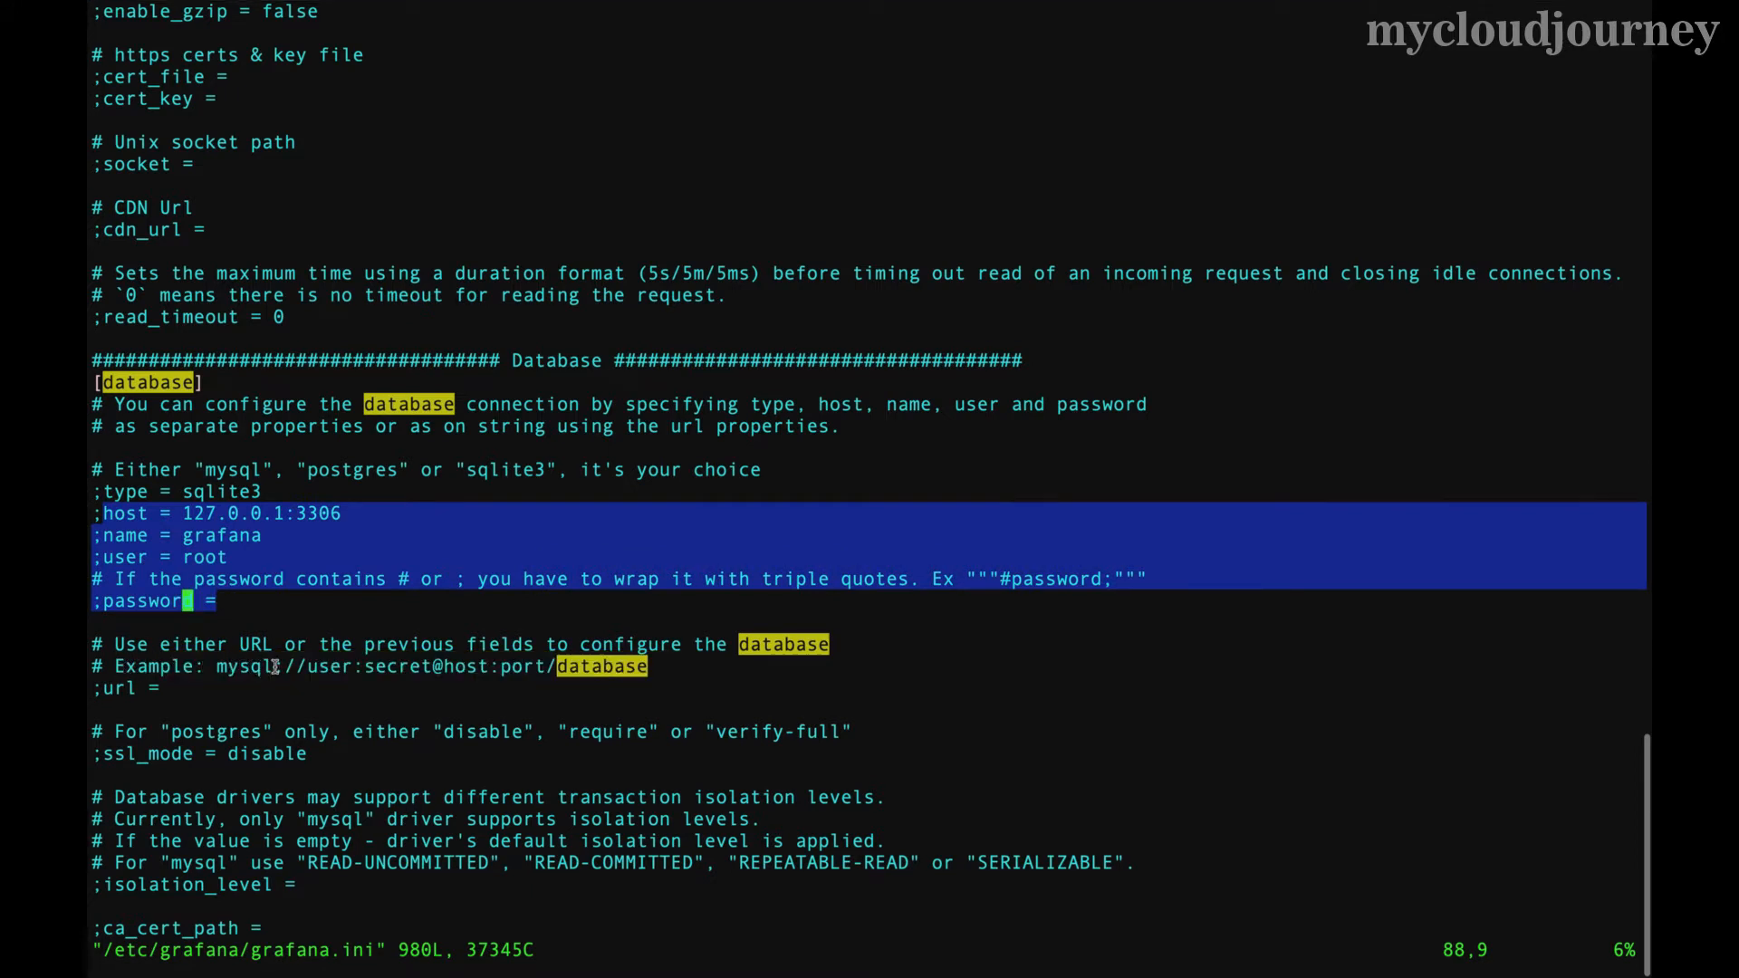
left_click(222, 675)
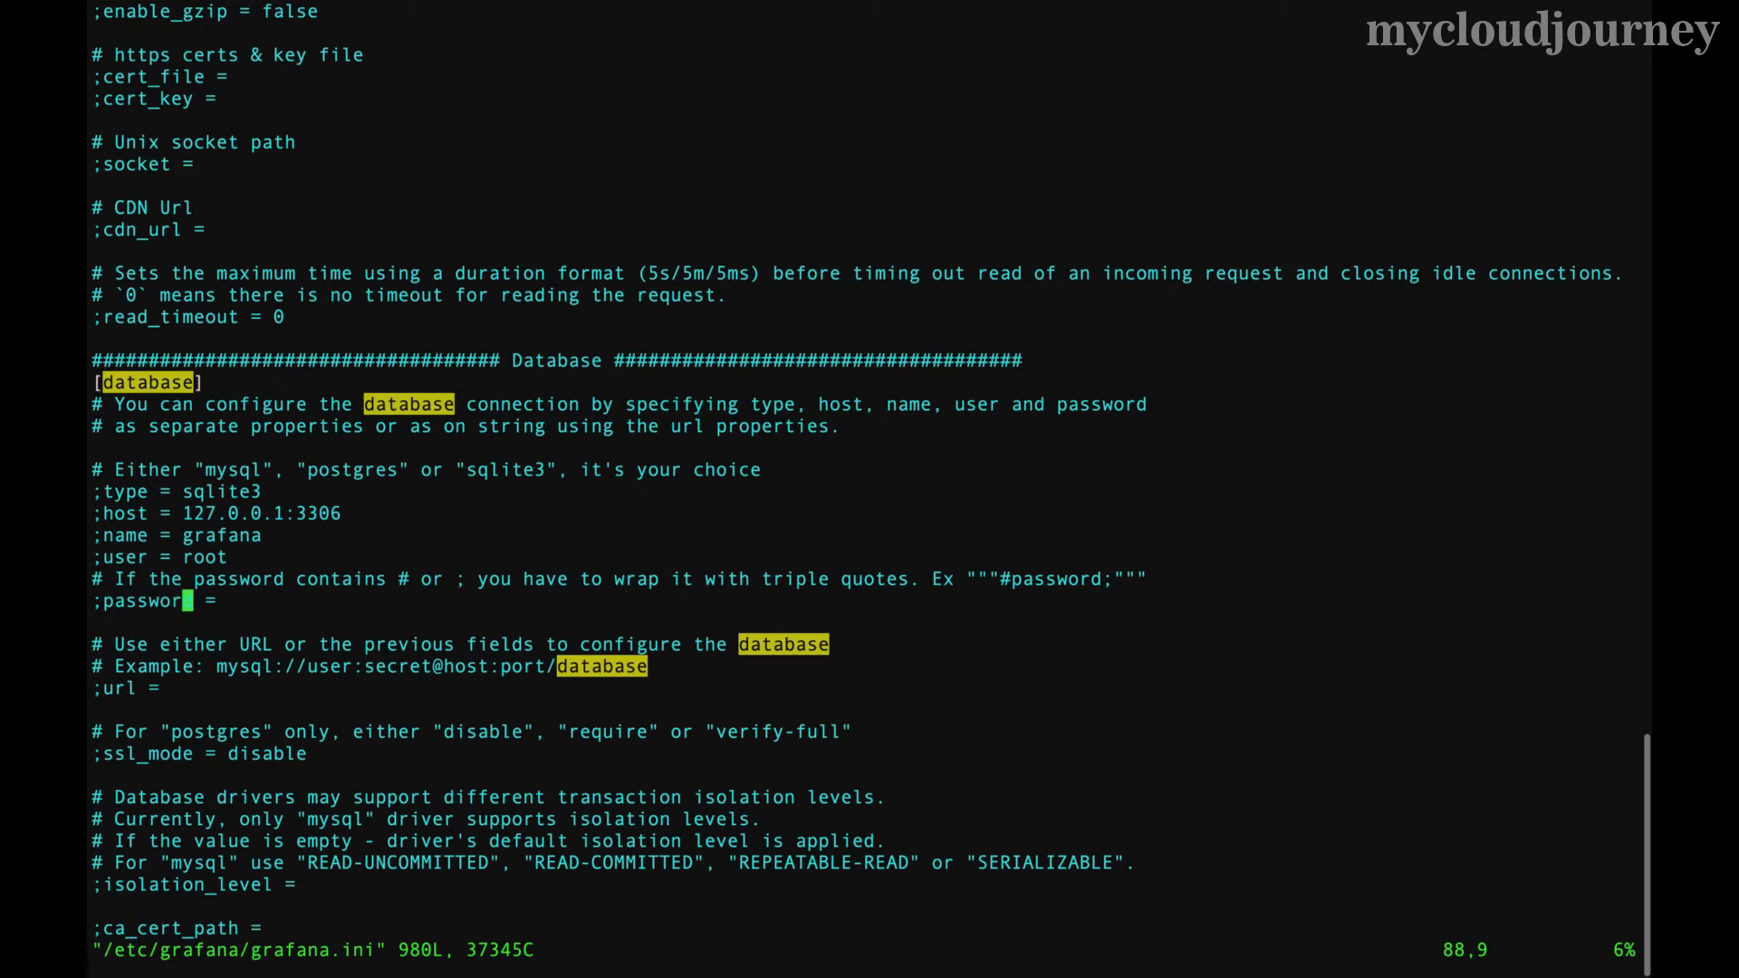
type(":wq!")
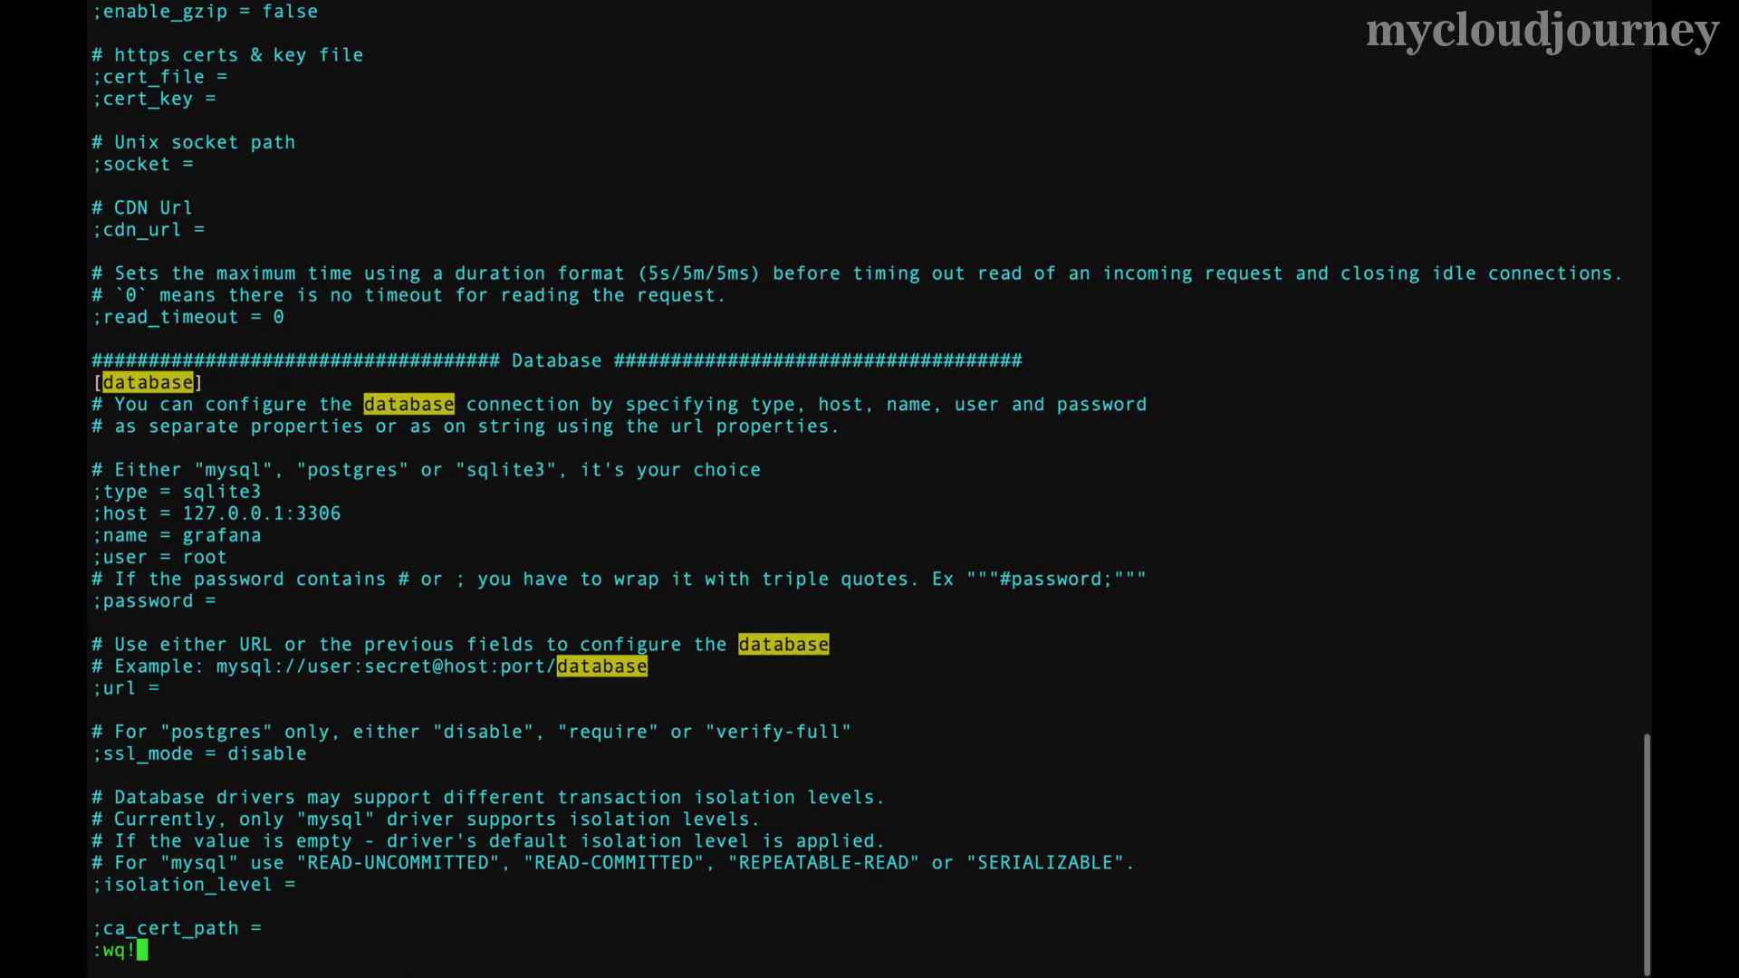
key("Return")
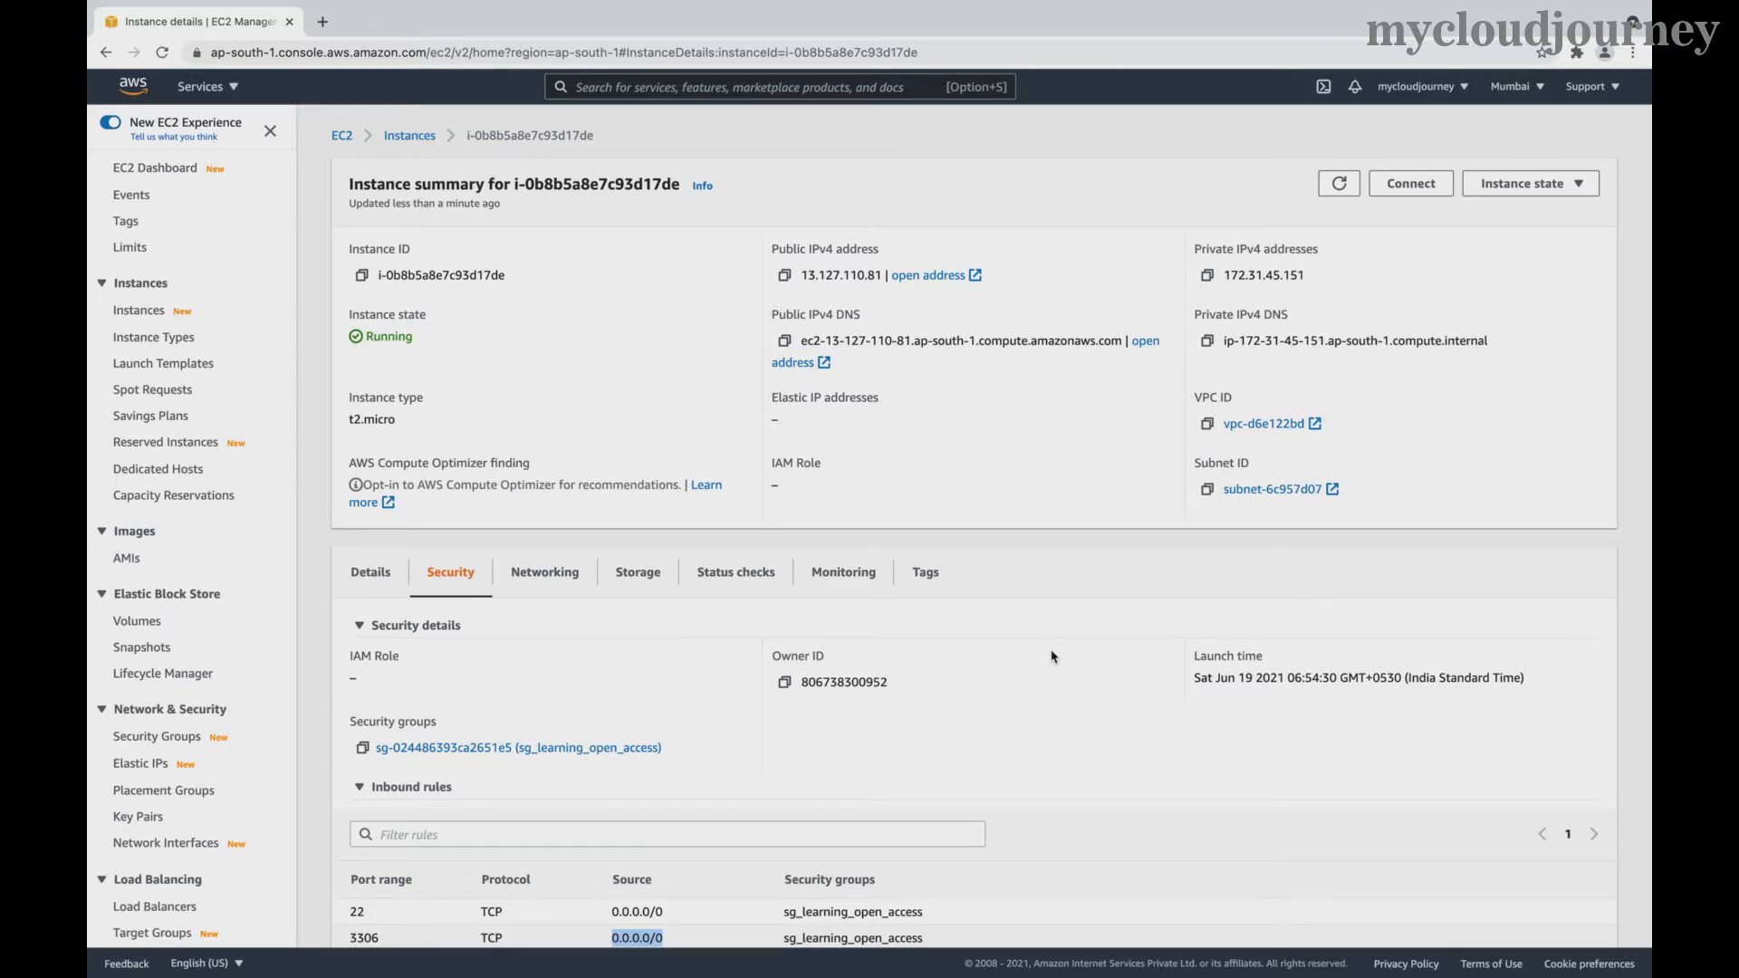
- Open the RDS service in a new tab and view its empty Databases list
left_click(602, 84)
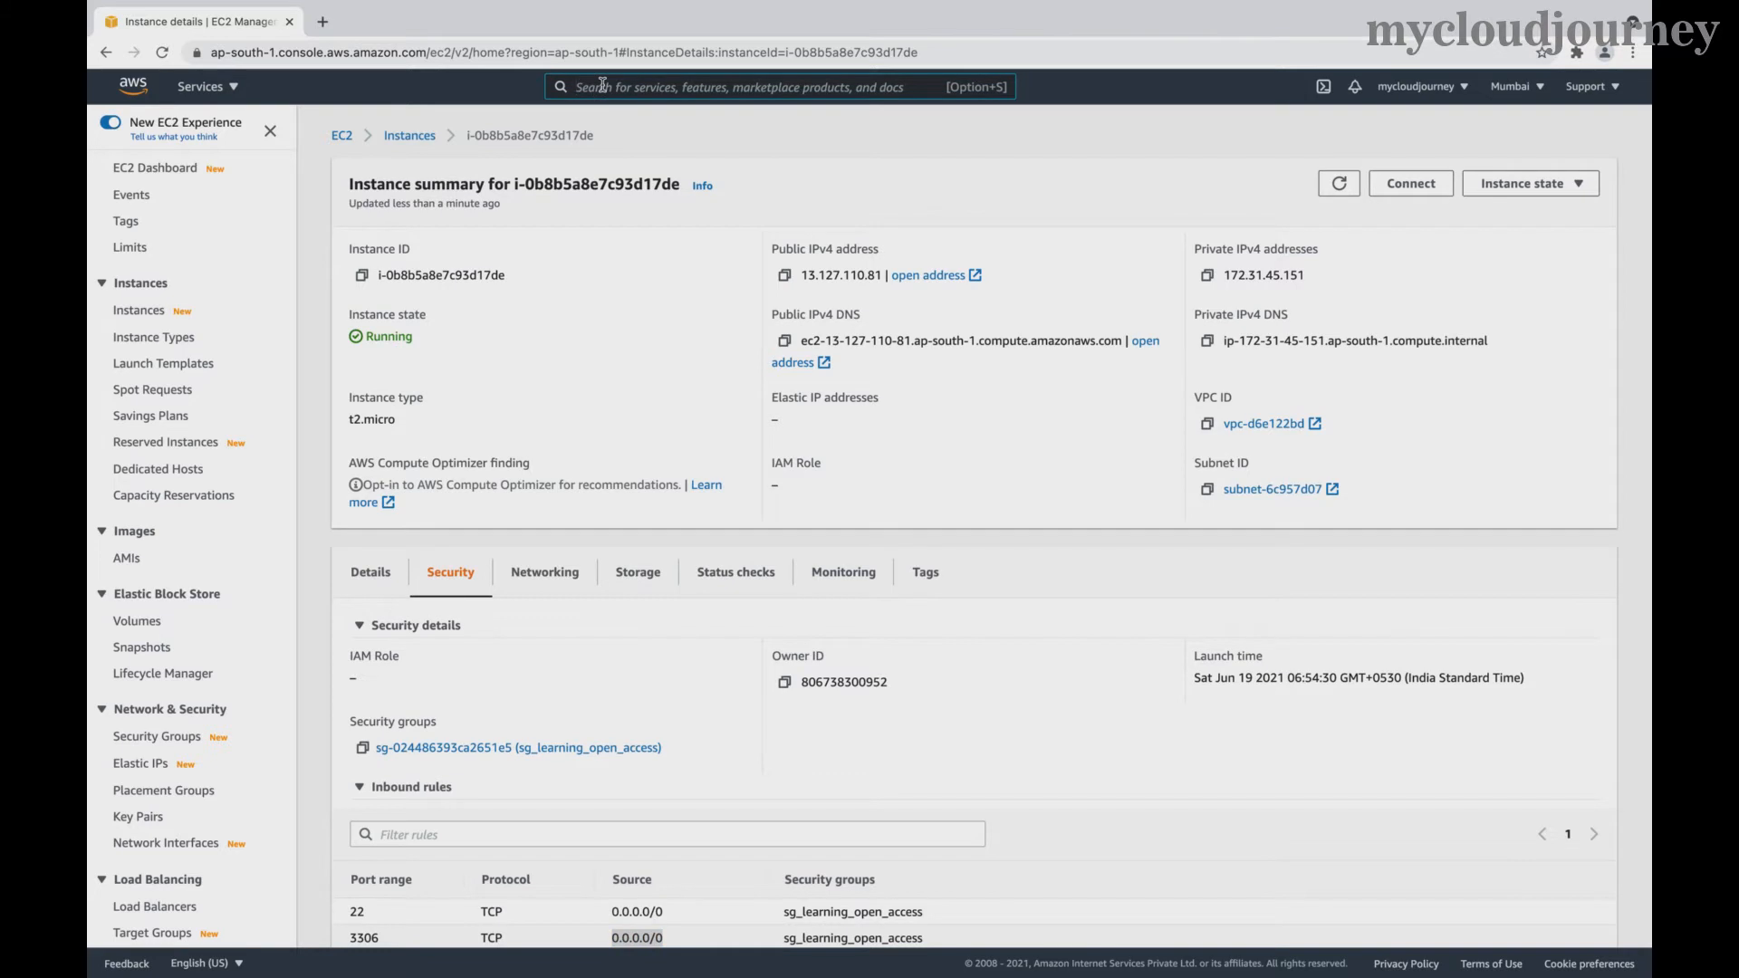
type("RDS")
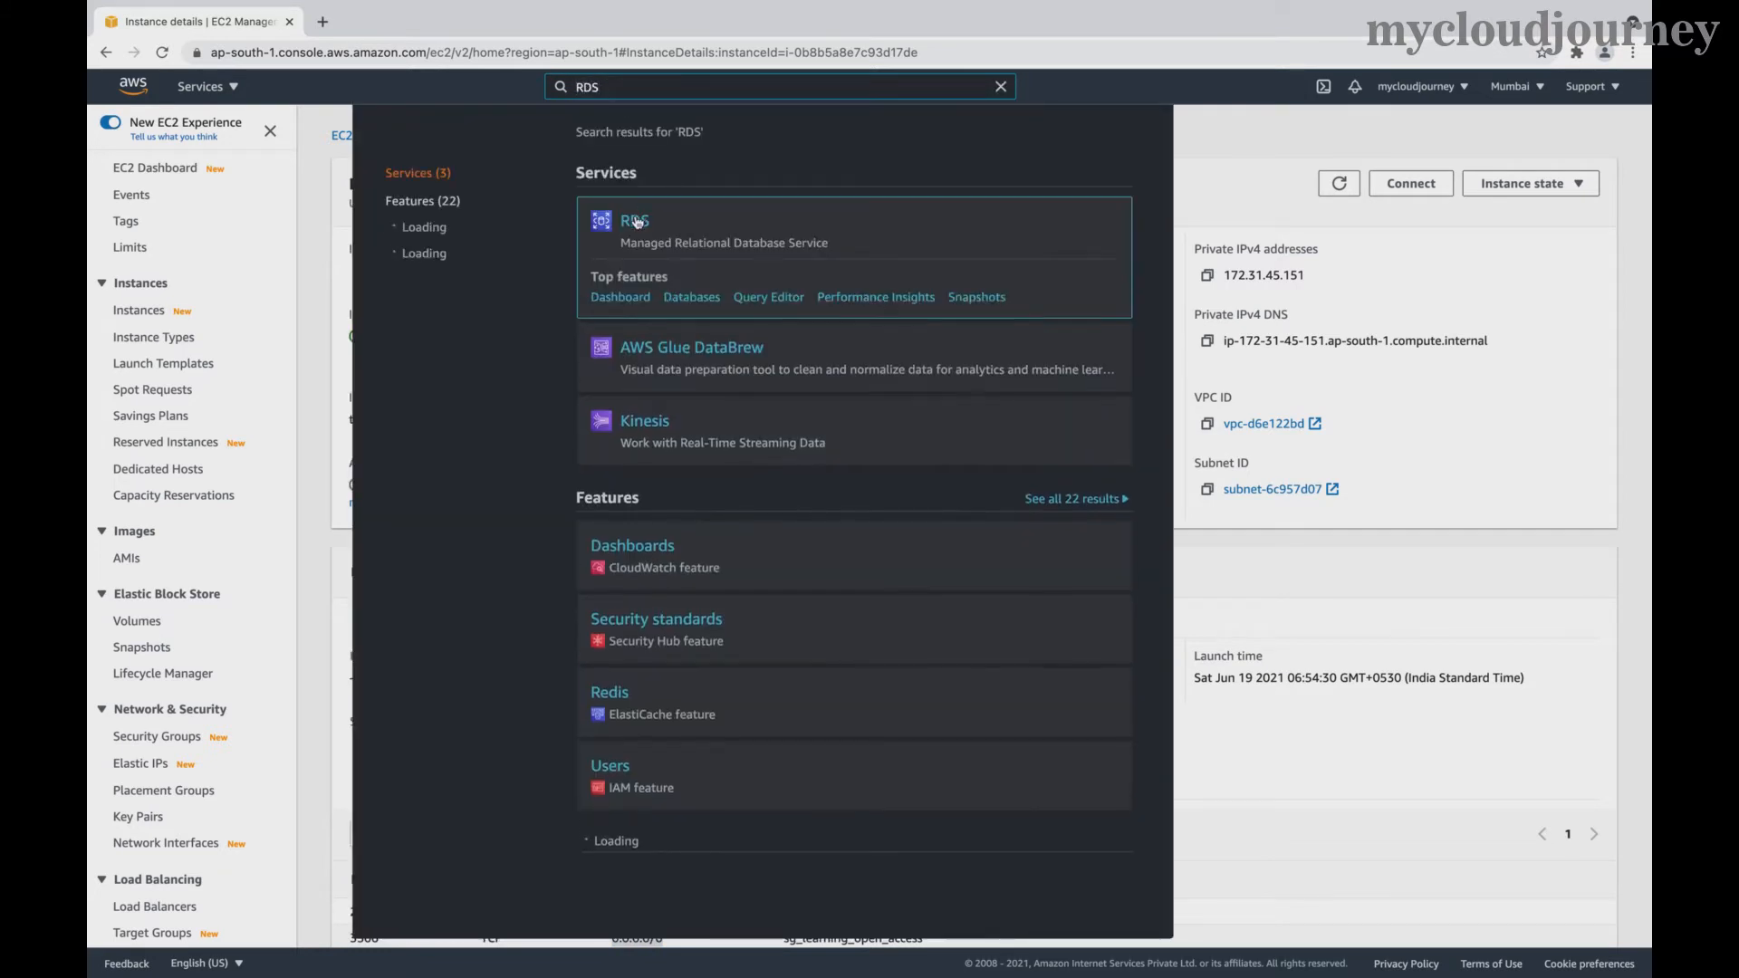
right_click(637, 221)
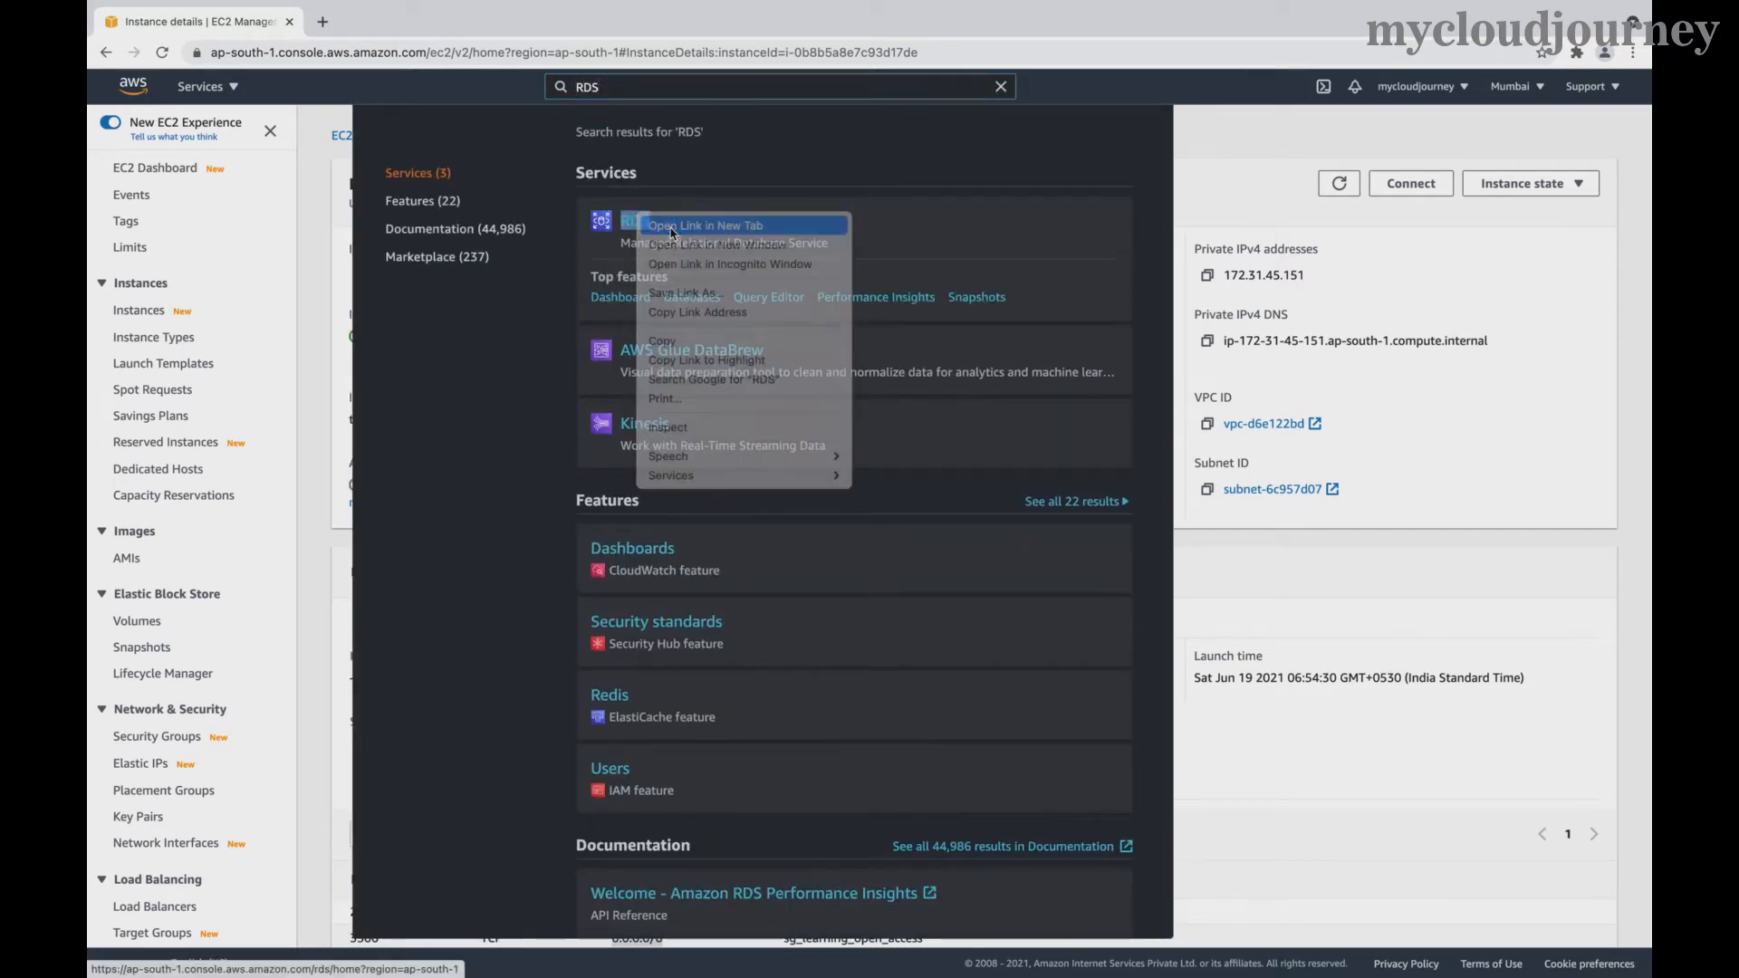
left_click(705, 226)
left_click(343, 27)
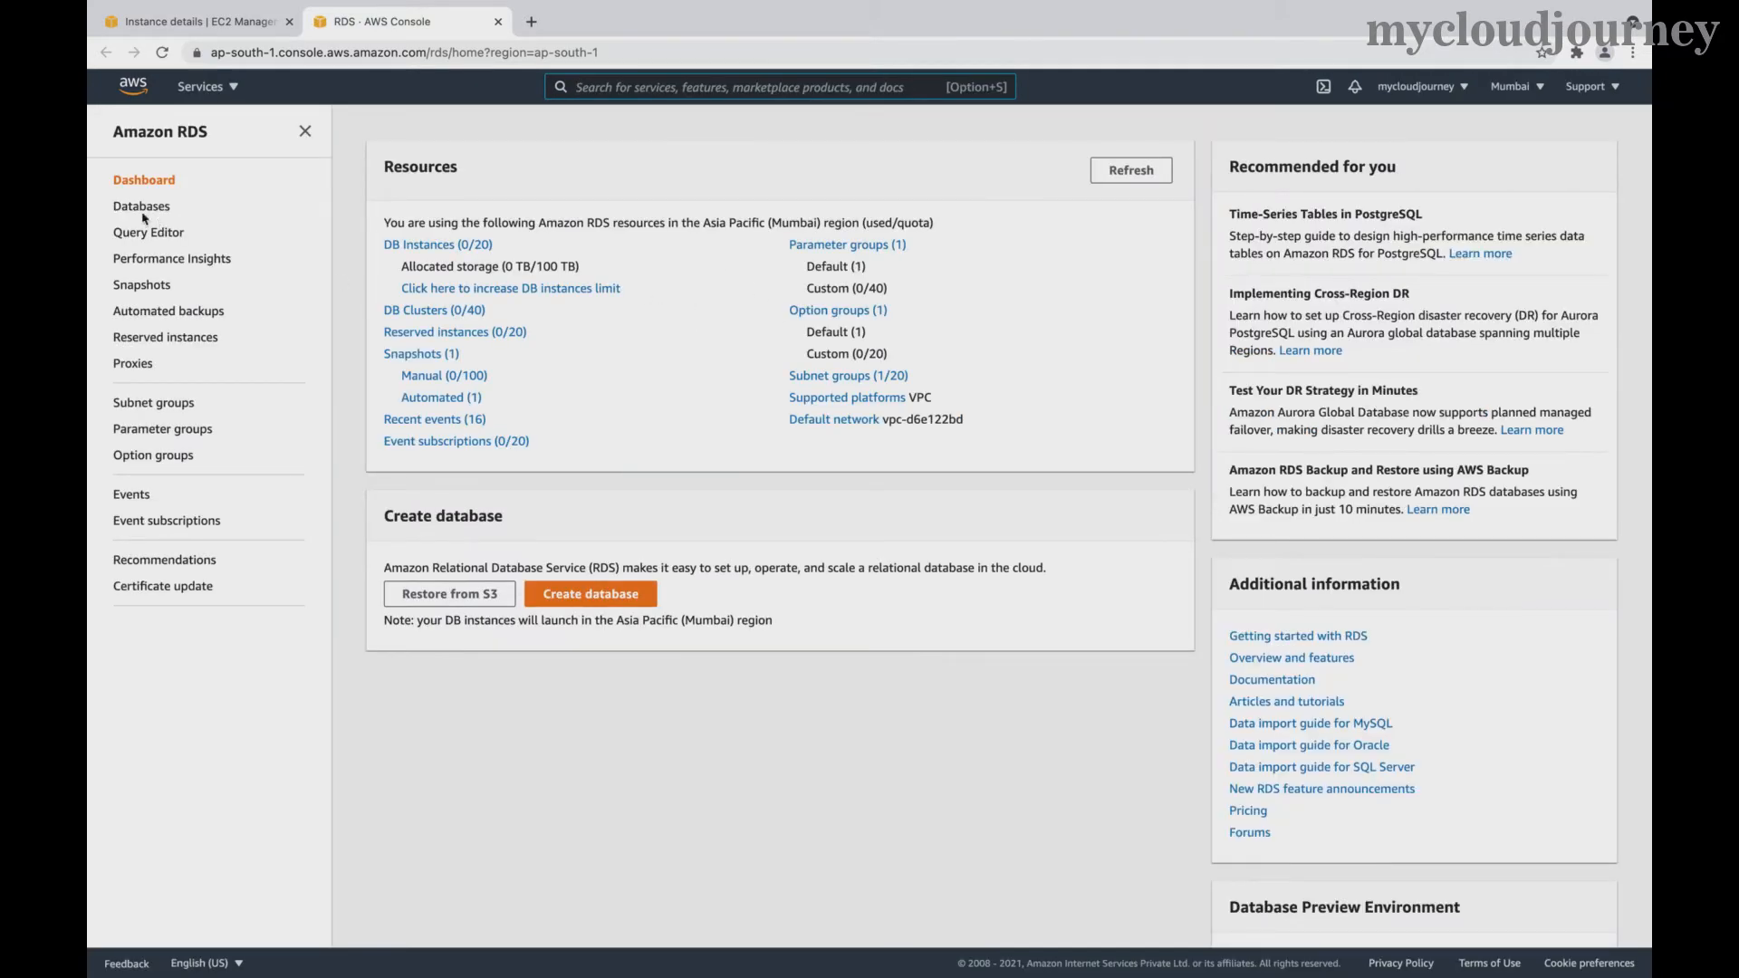
left_click(138, 212)
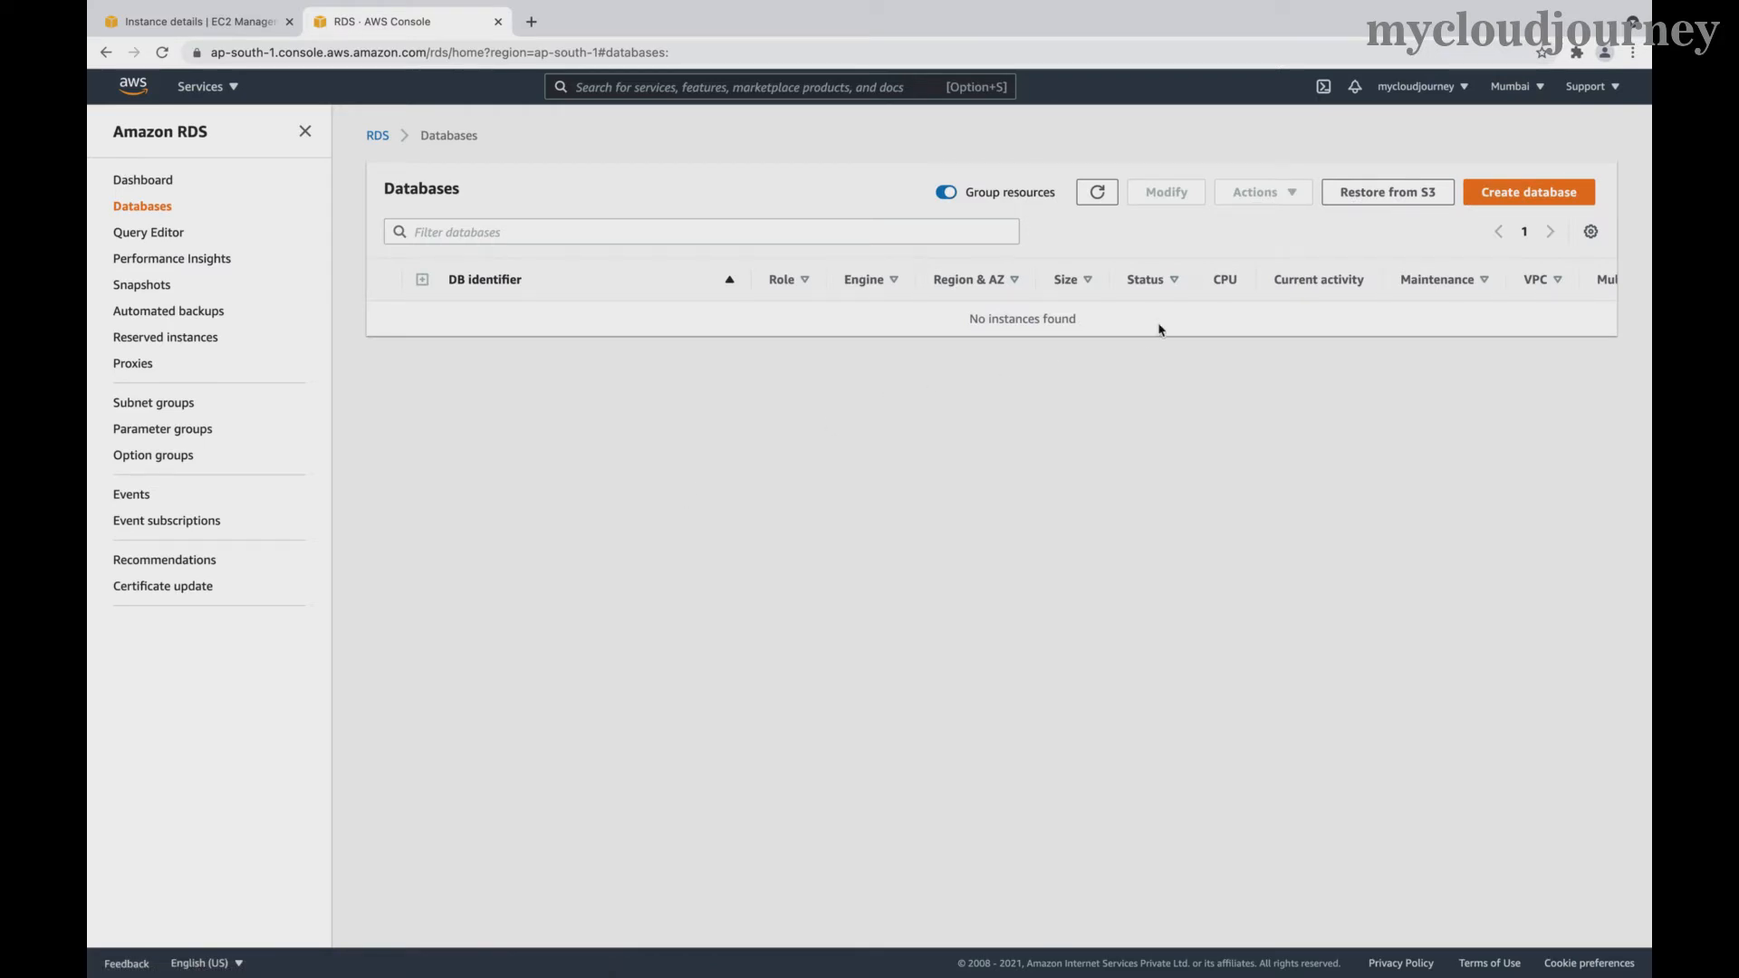
- Start a new RDS database using MySQL 5.7.33 with the Free tier template
left_click(1512, 205)
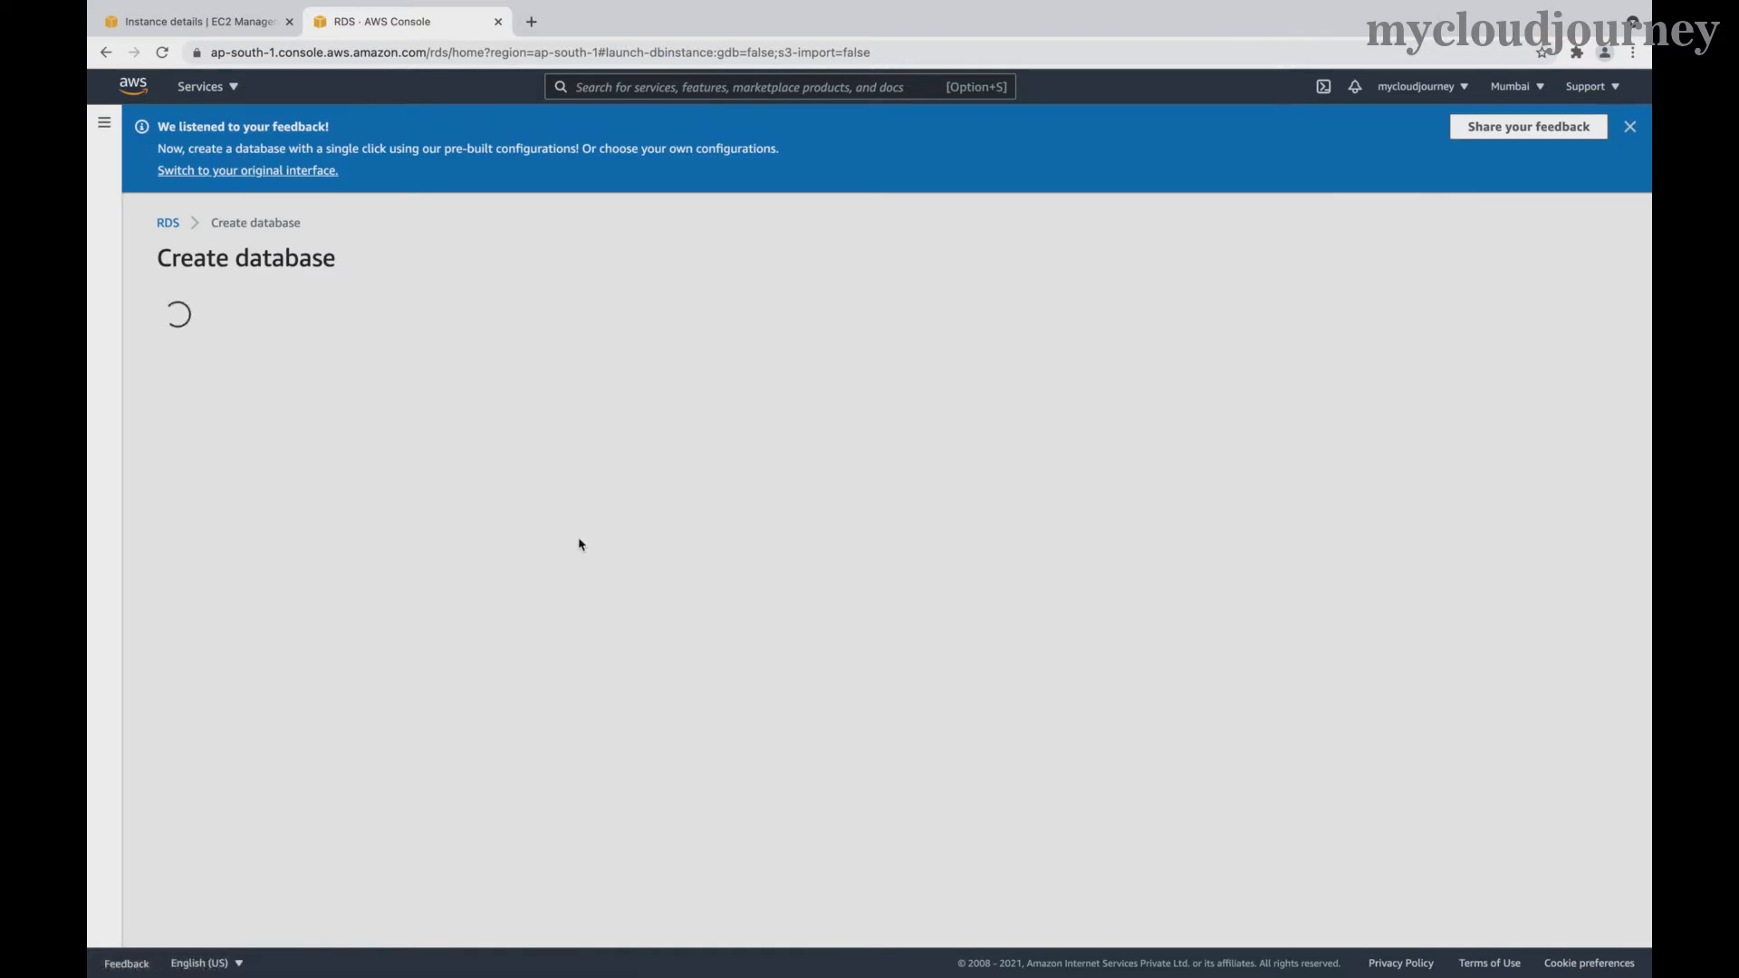
scroll(549, 496, "down", 2)
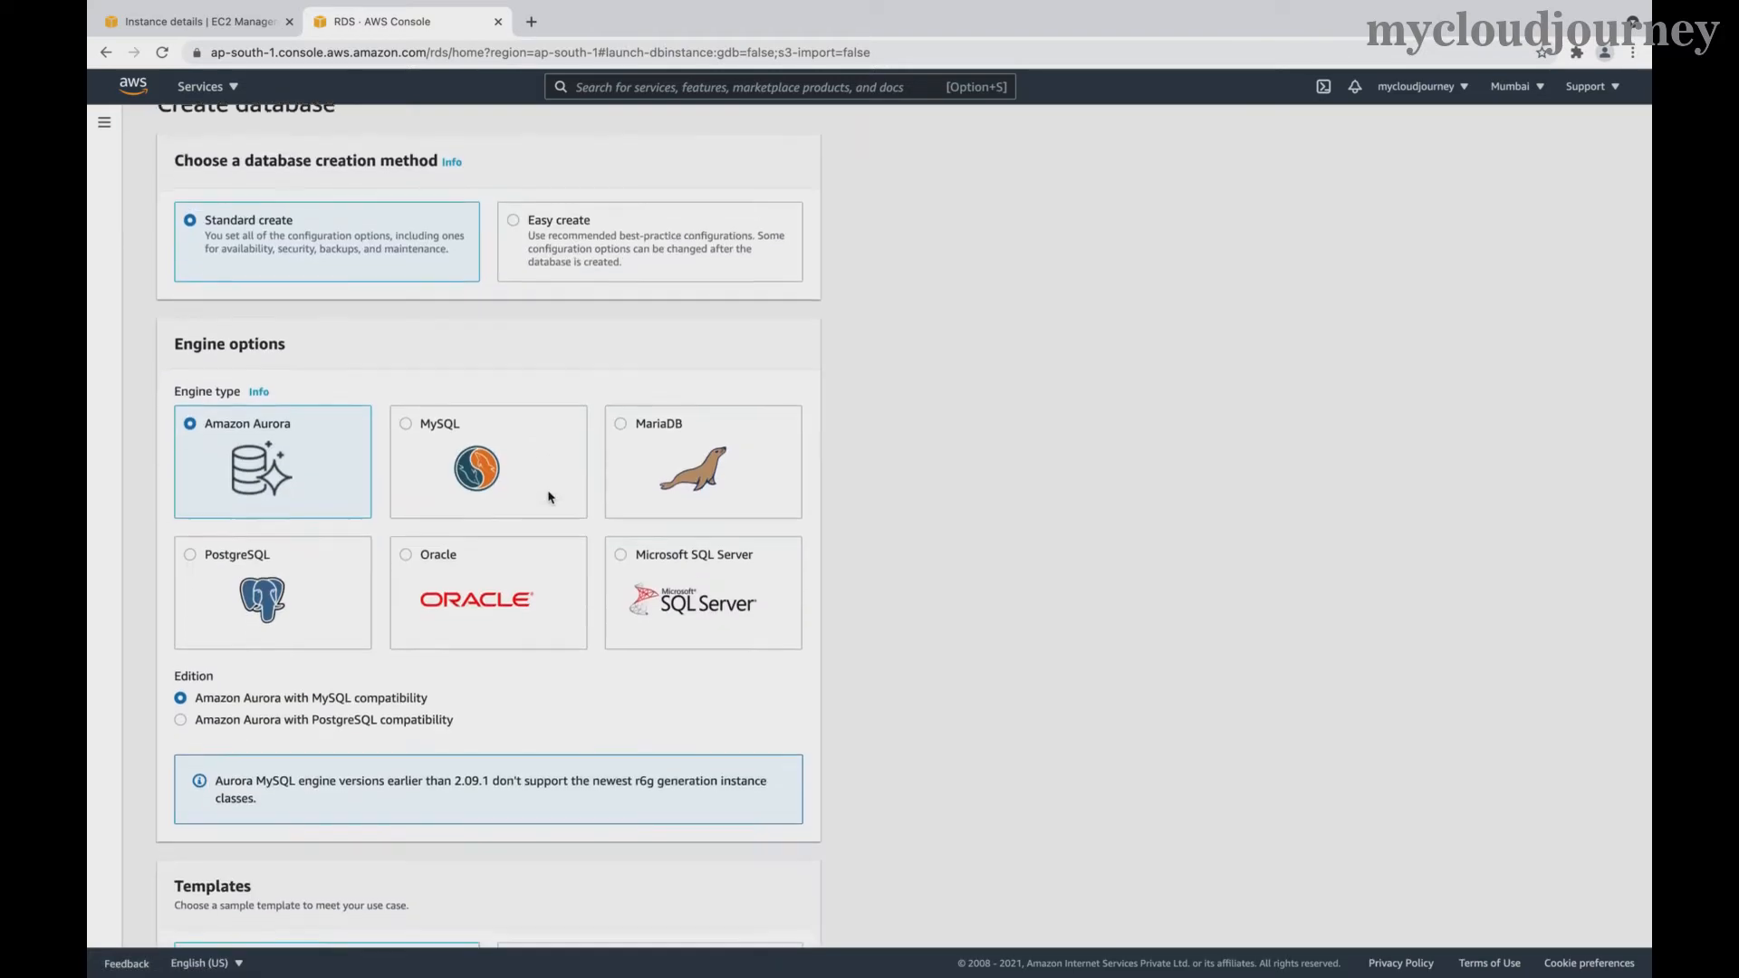
left_click(435, 433)
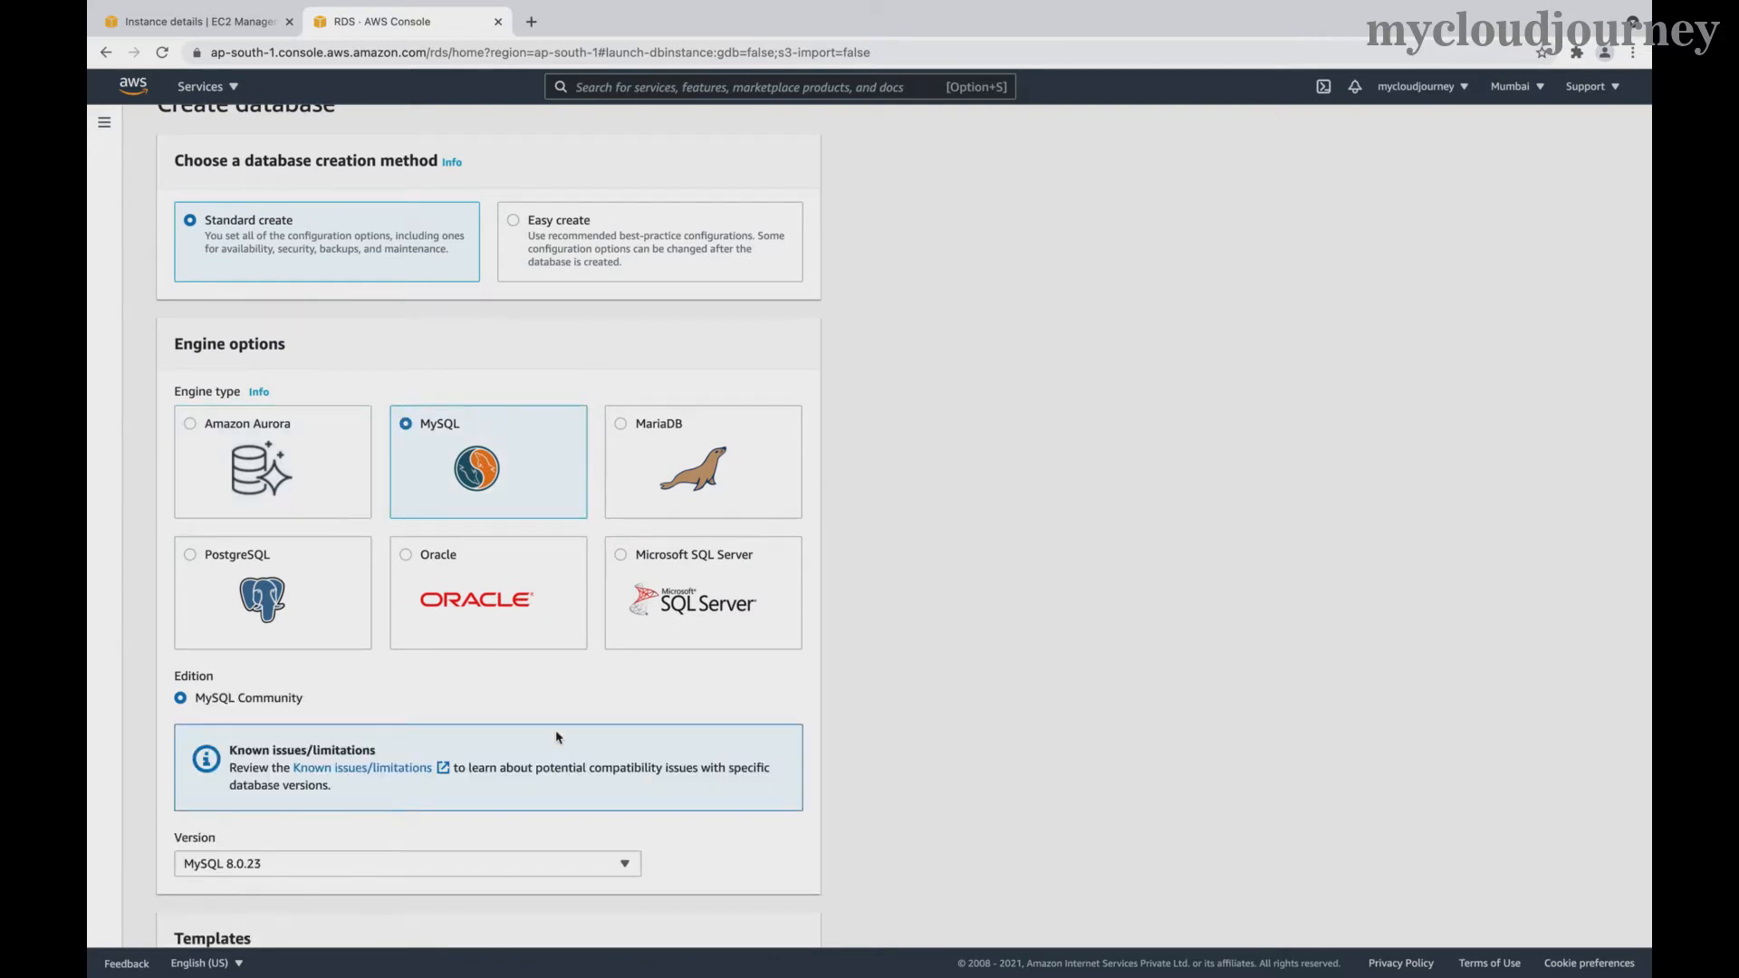
scroll(555, 737, "down", 3)
left_click(313, 642)
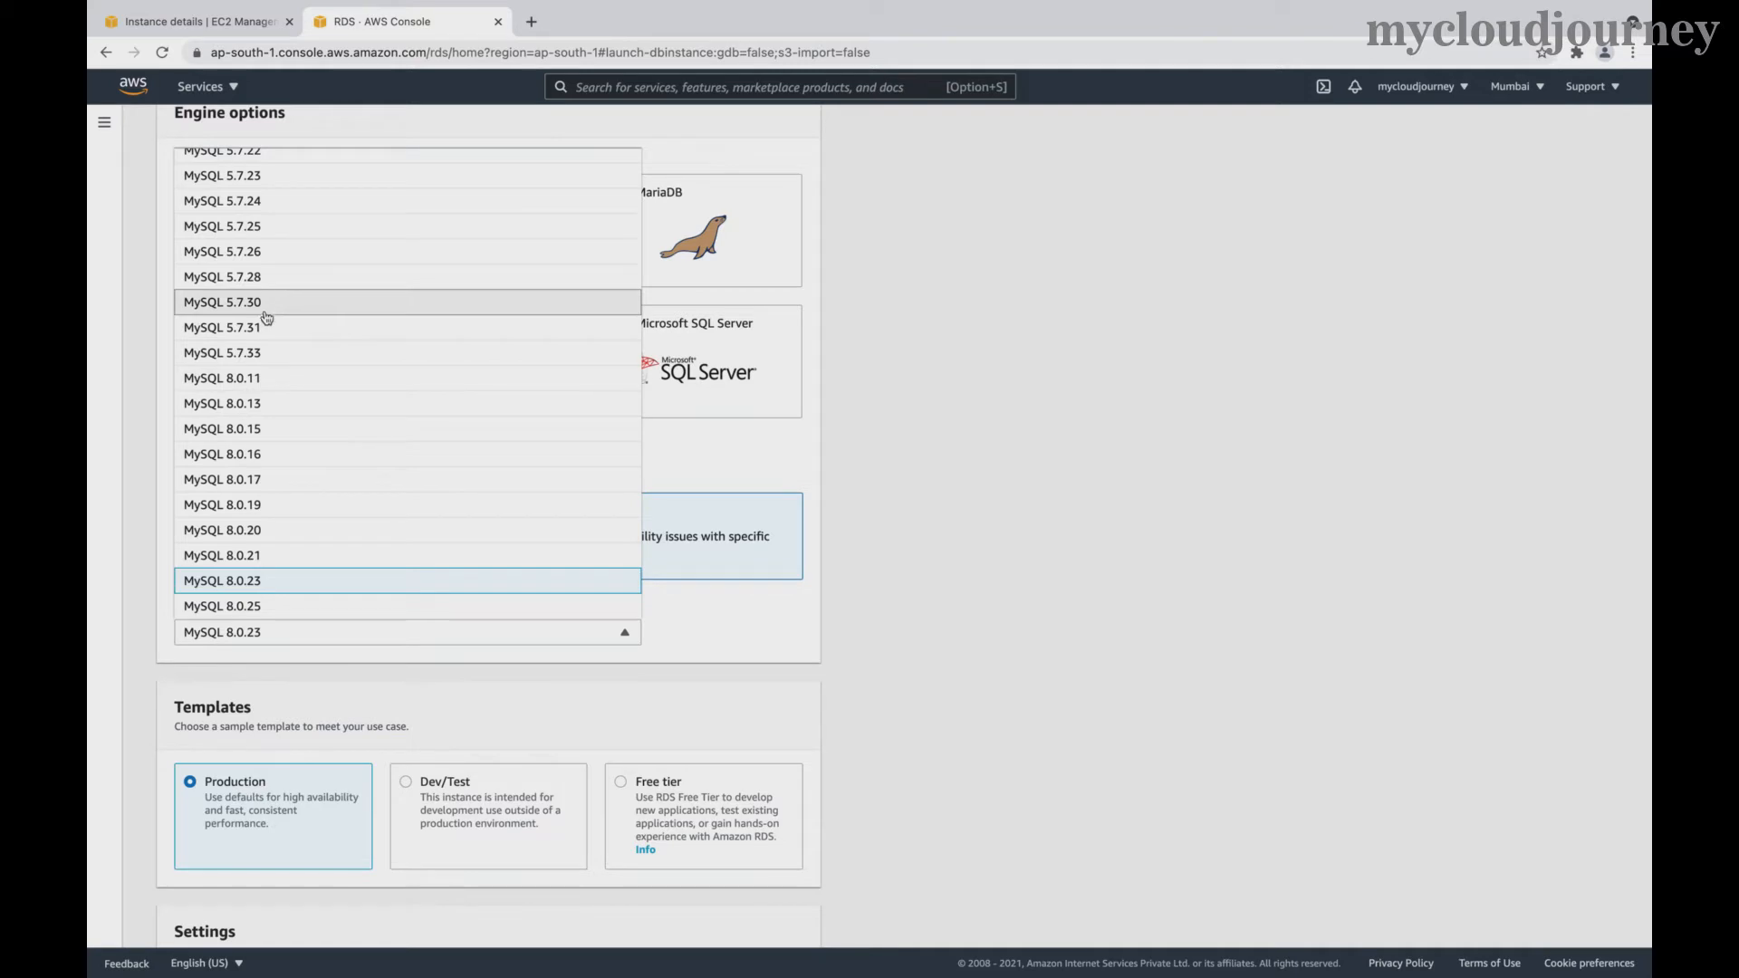
left_click(260, 358)
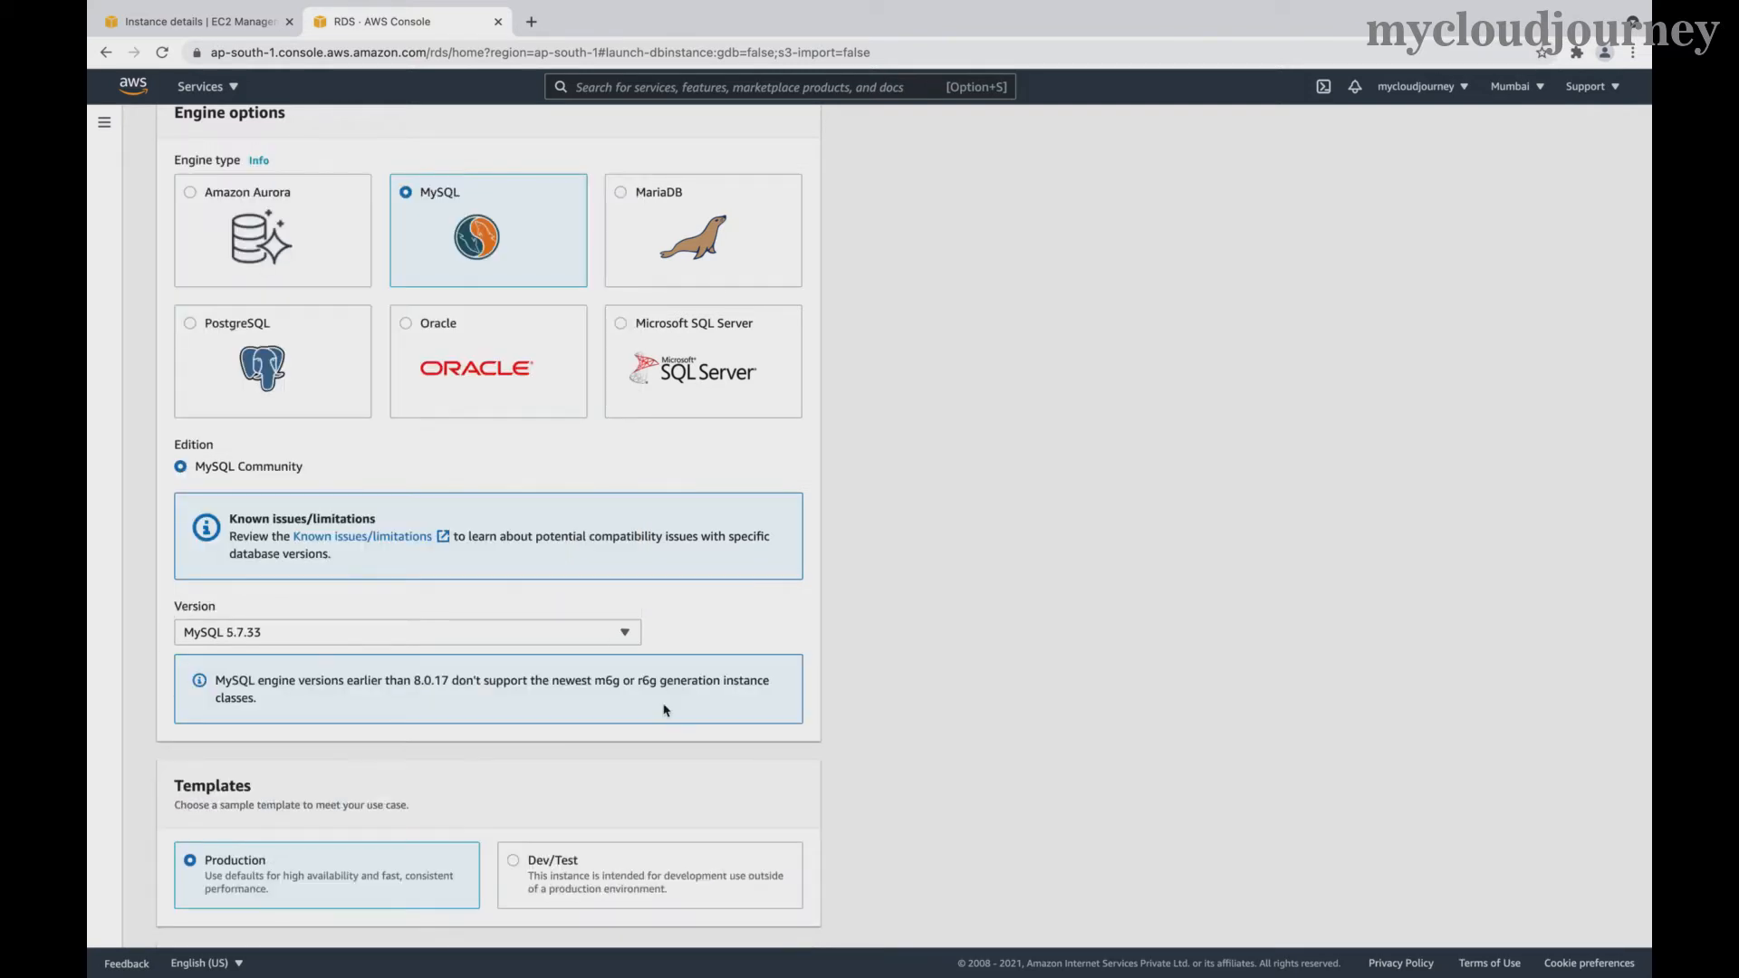
scroll(631, 779, "down", 3)
scroll(545, 724, "down", 2)
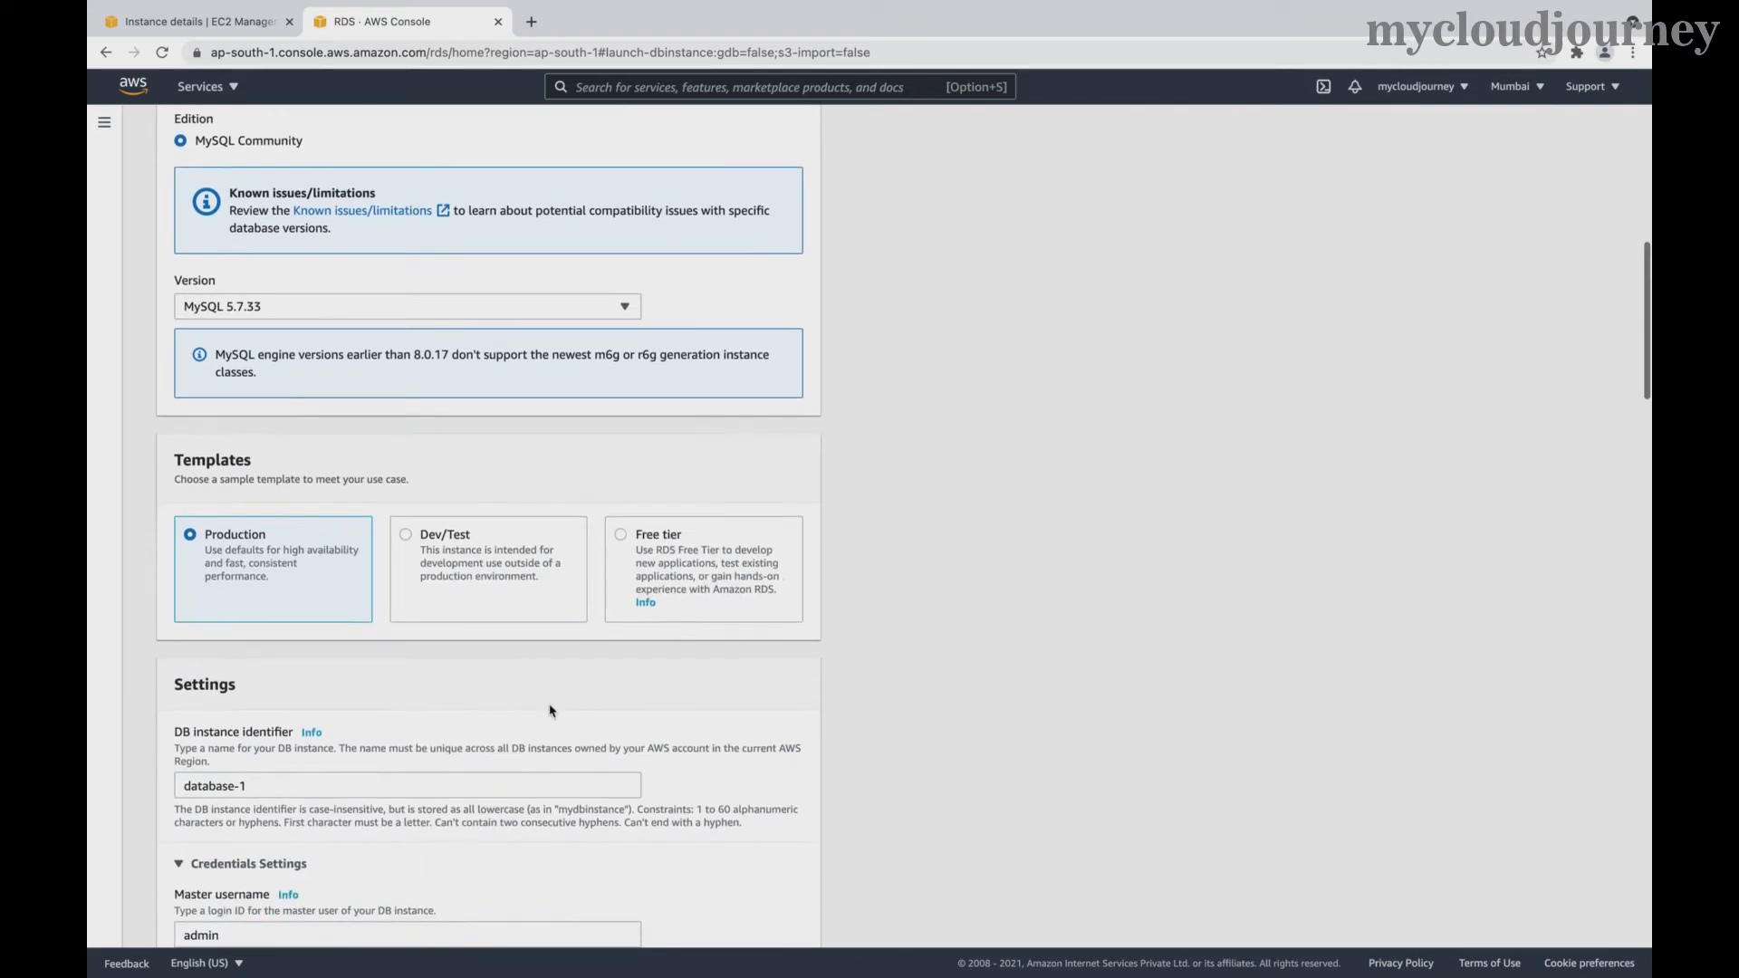
left_click(622, 547)
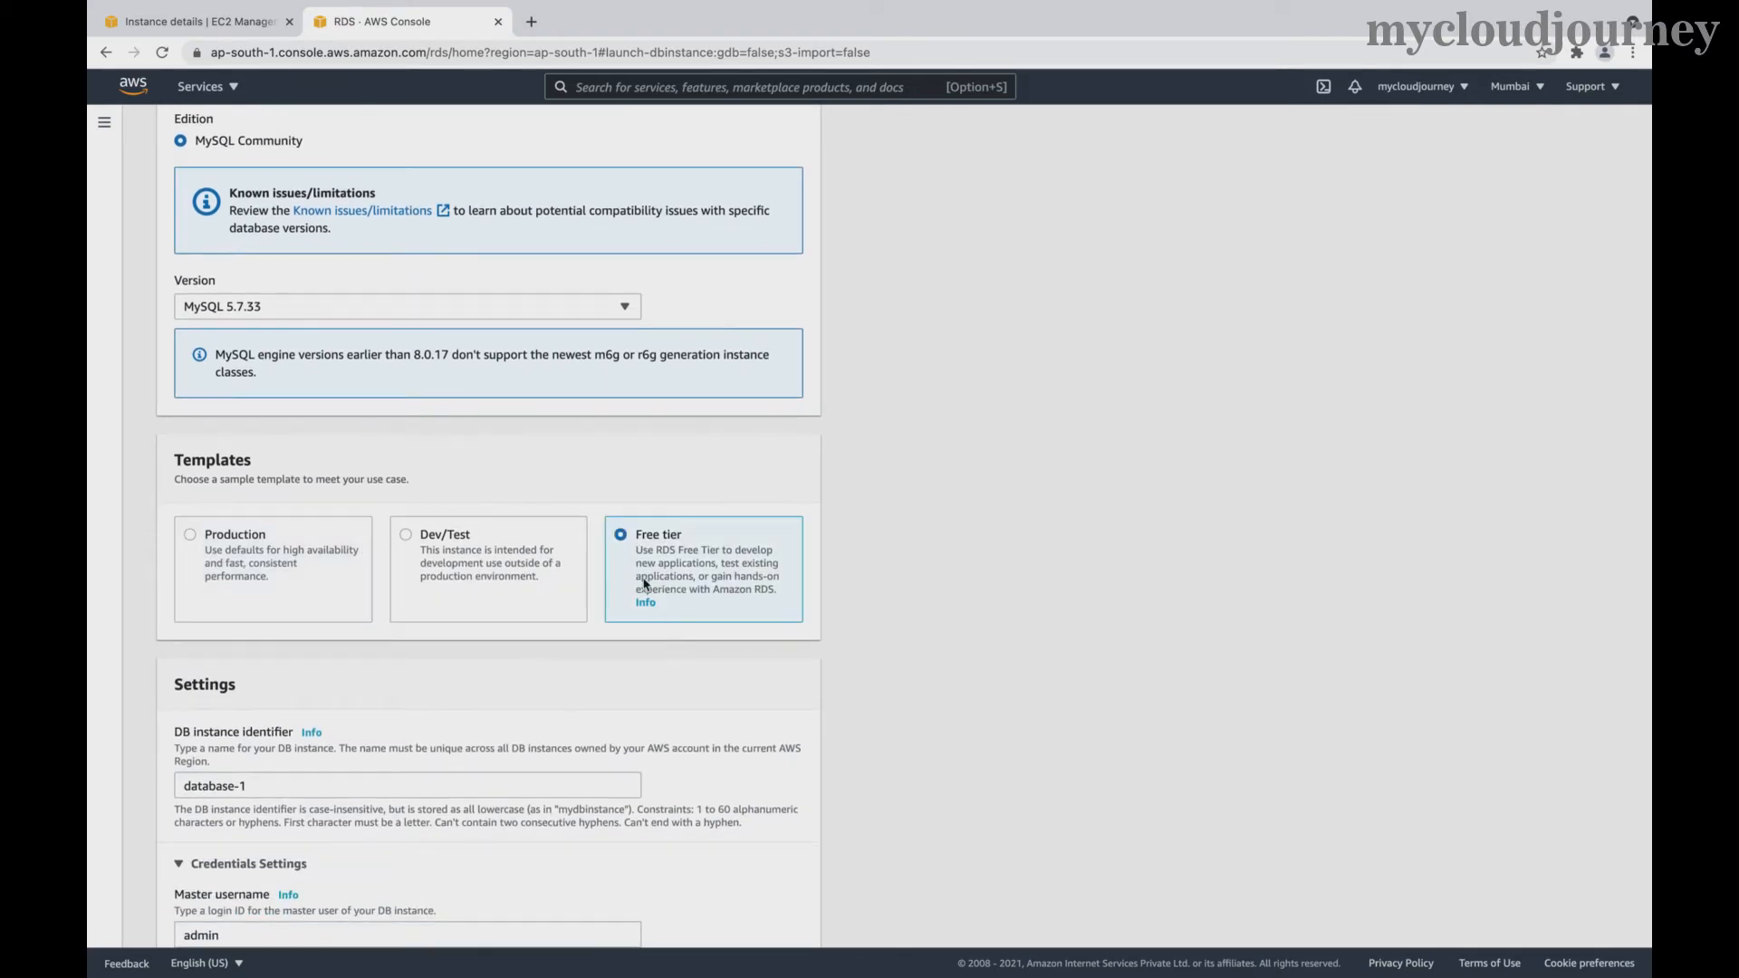
- Rename the DB instance identifier from database-1 to grafana and enter and confirm the master password
scroll(631, 728, "down", 2)
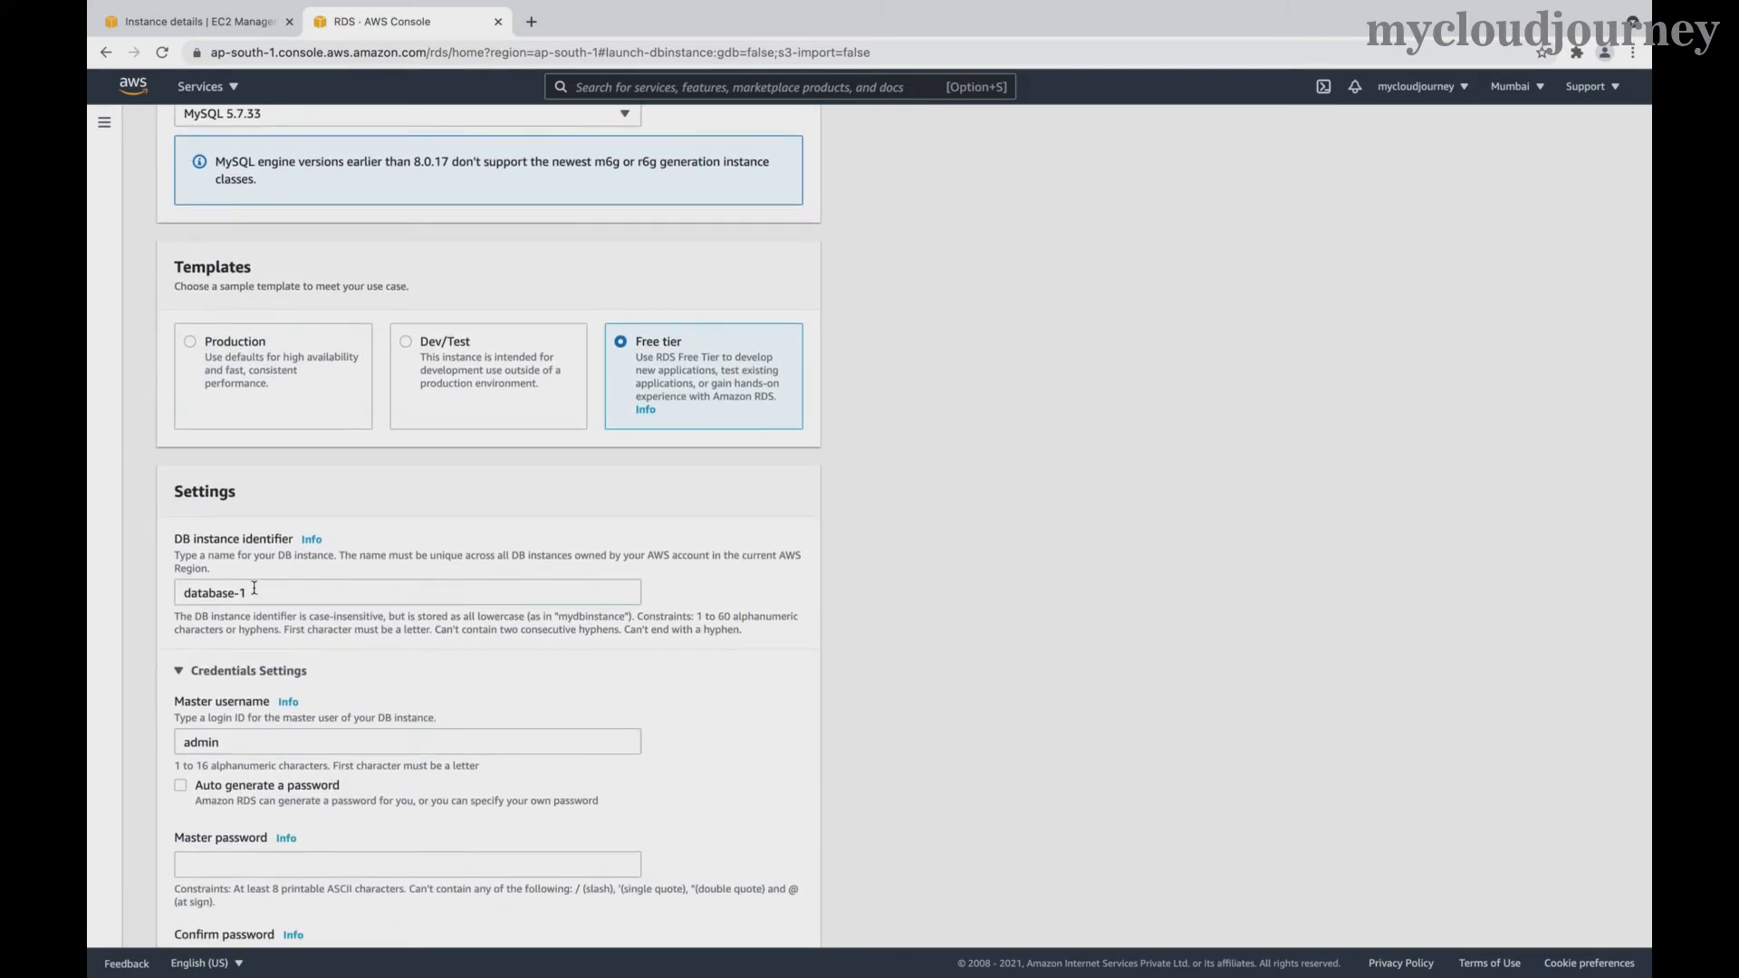
left_click_drag(256, 592, 179, 590)
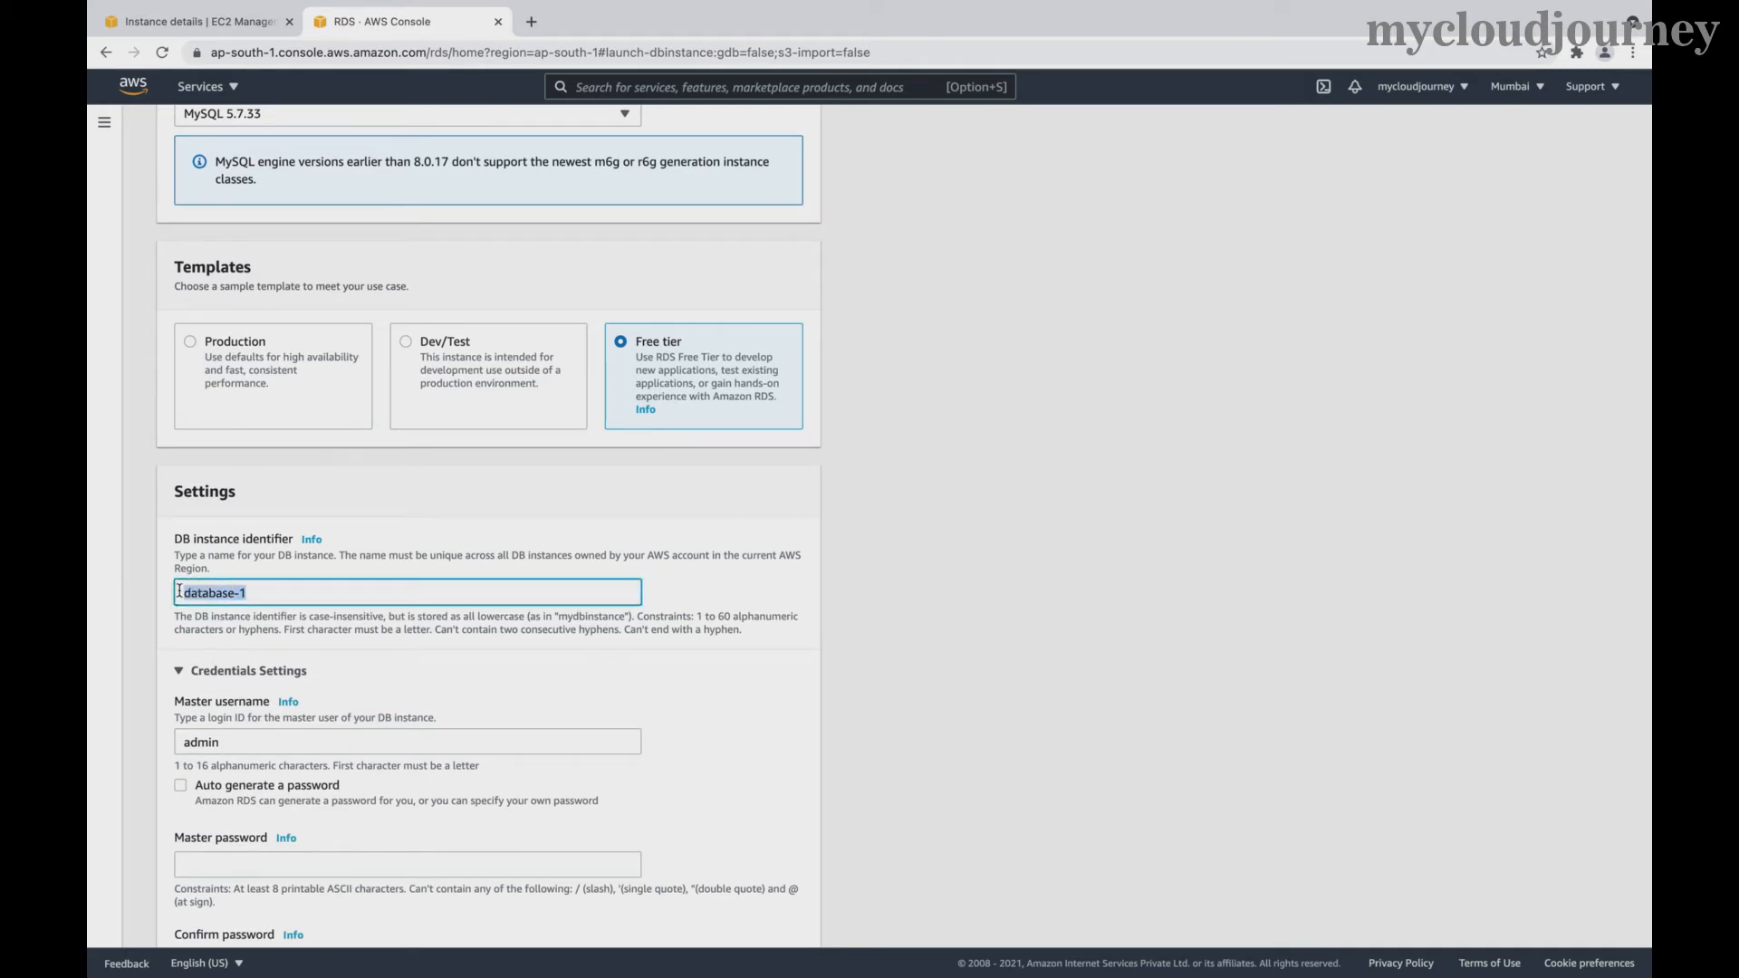
type("grafana")
scroll(345, 745, "down", 3)
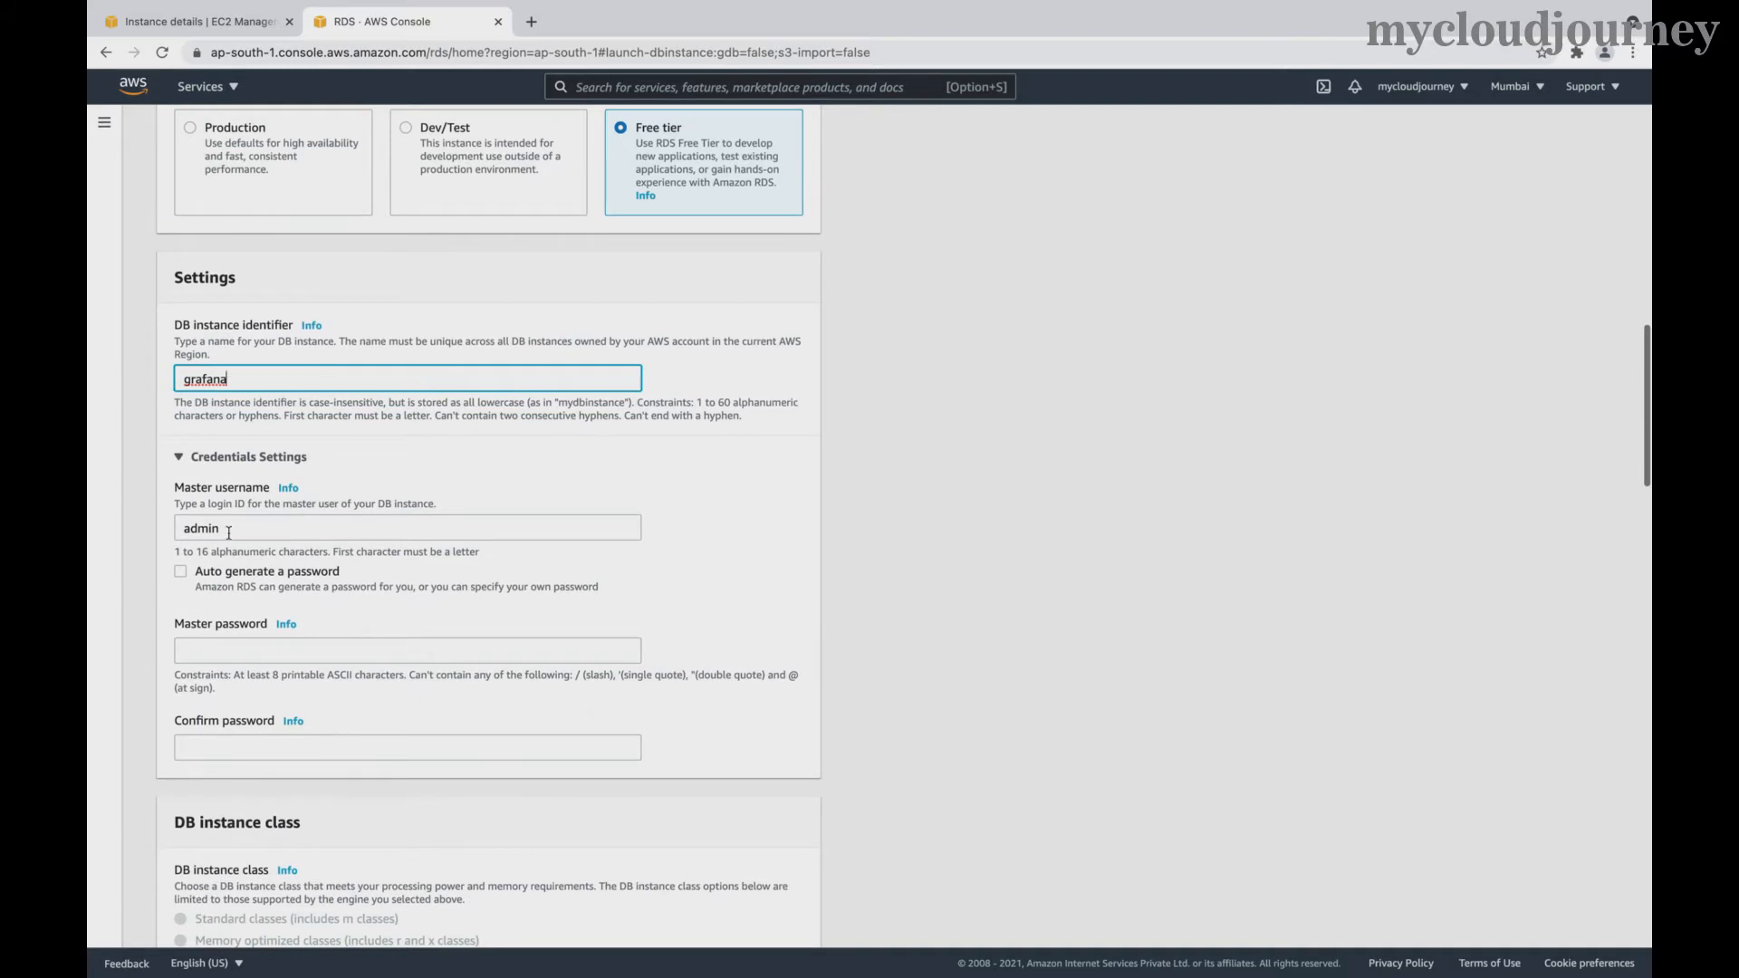
left_click(223, 647)
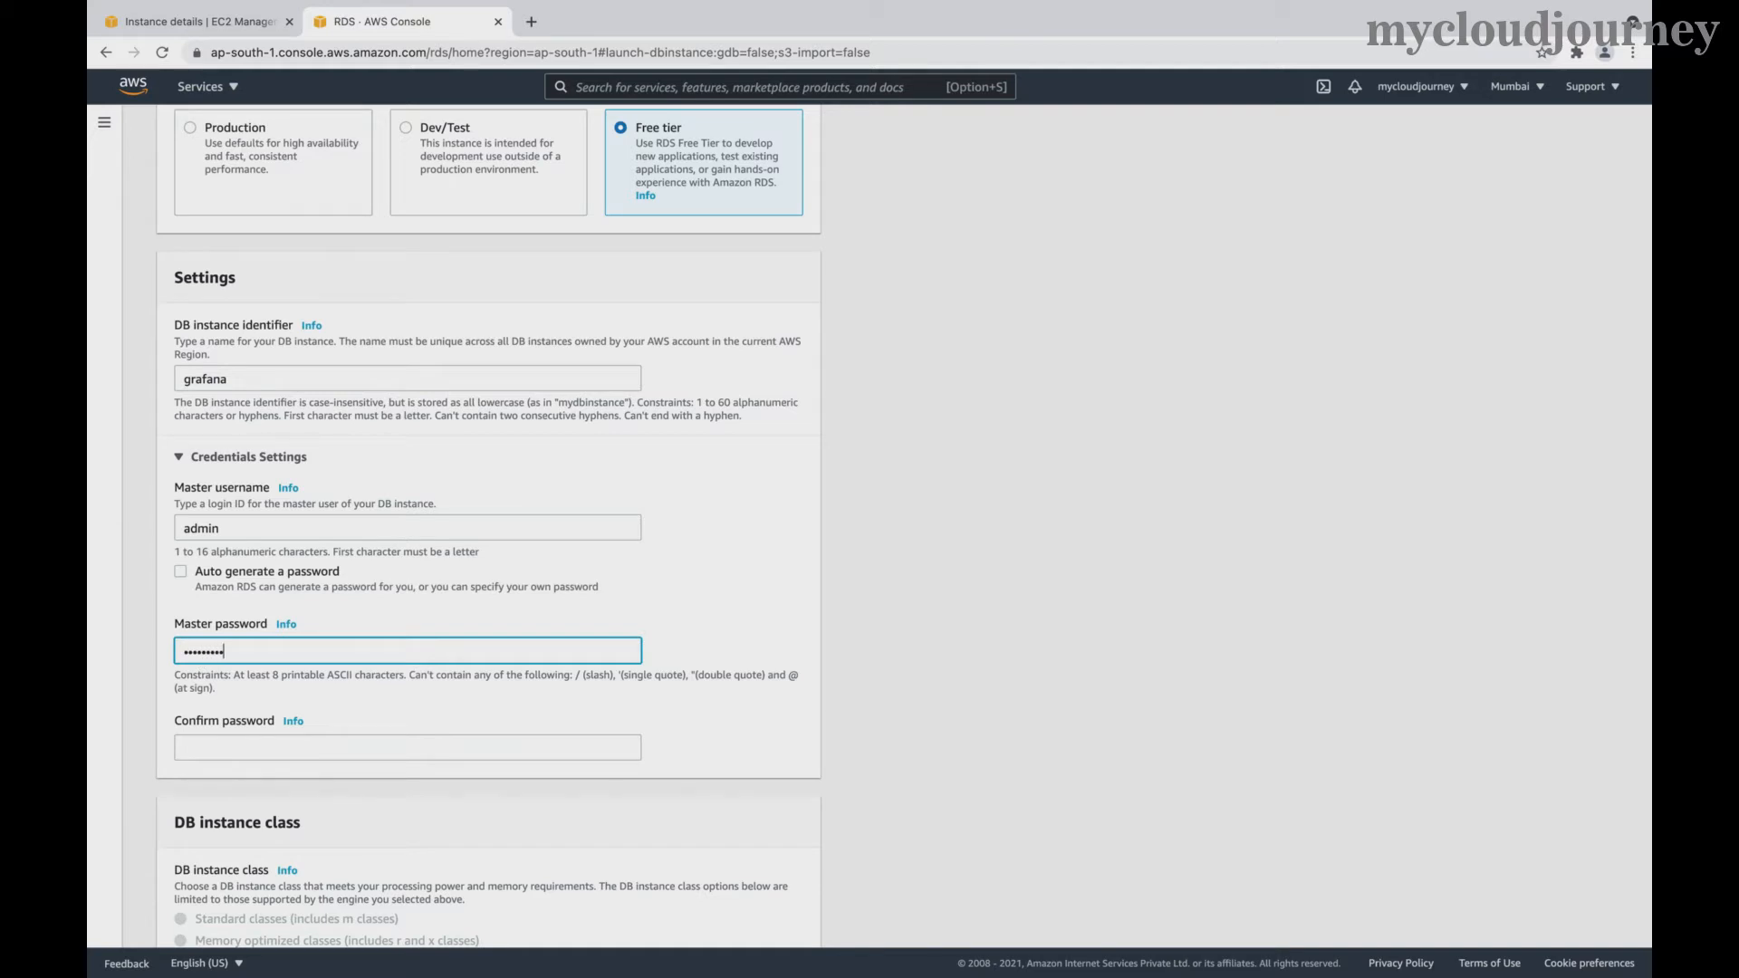
left_click(224, 746)
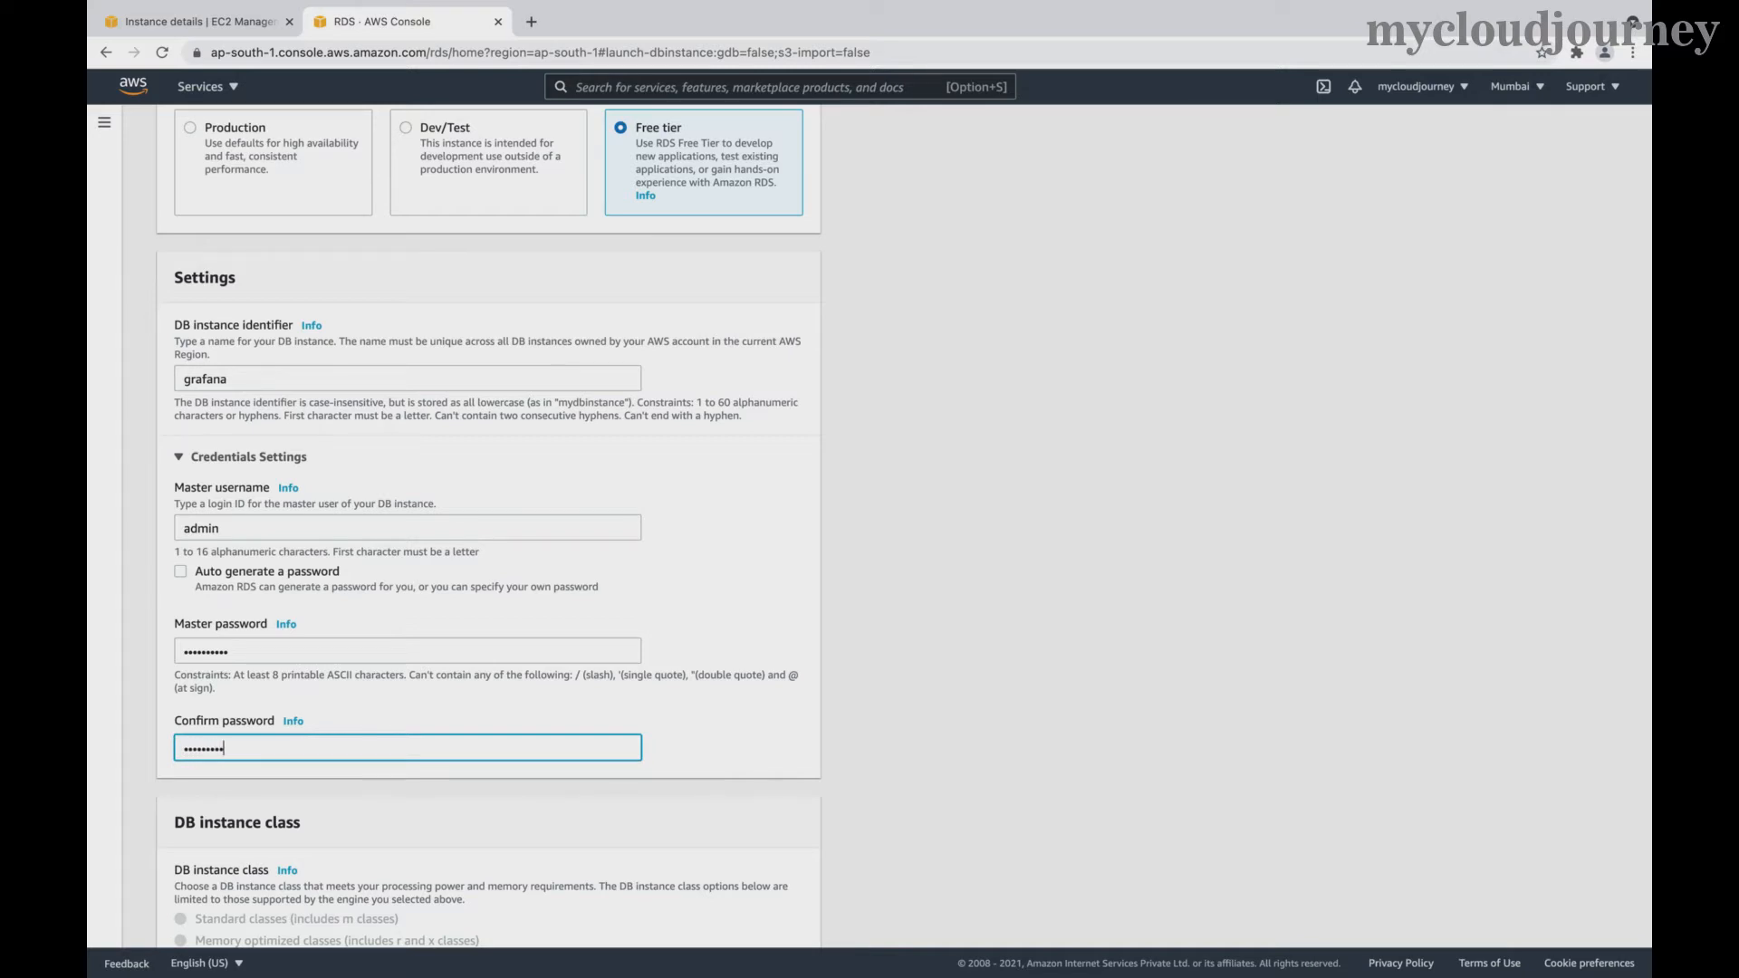
scroll(427, 841, "down", 5)
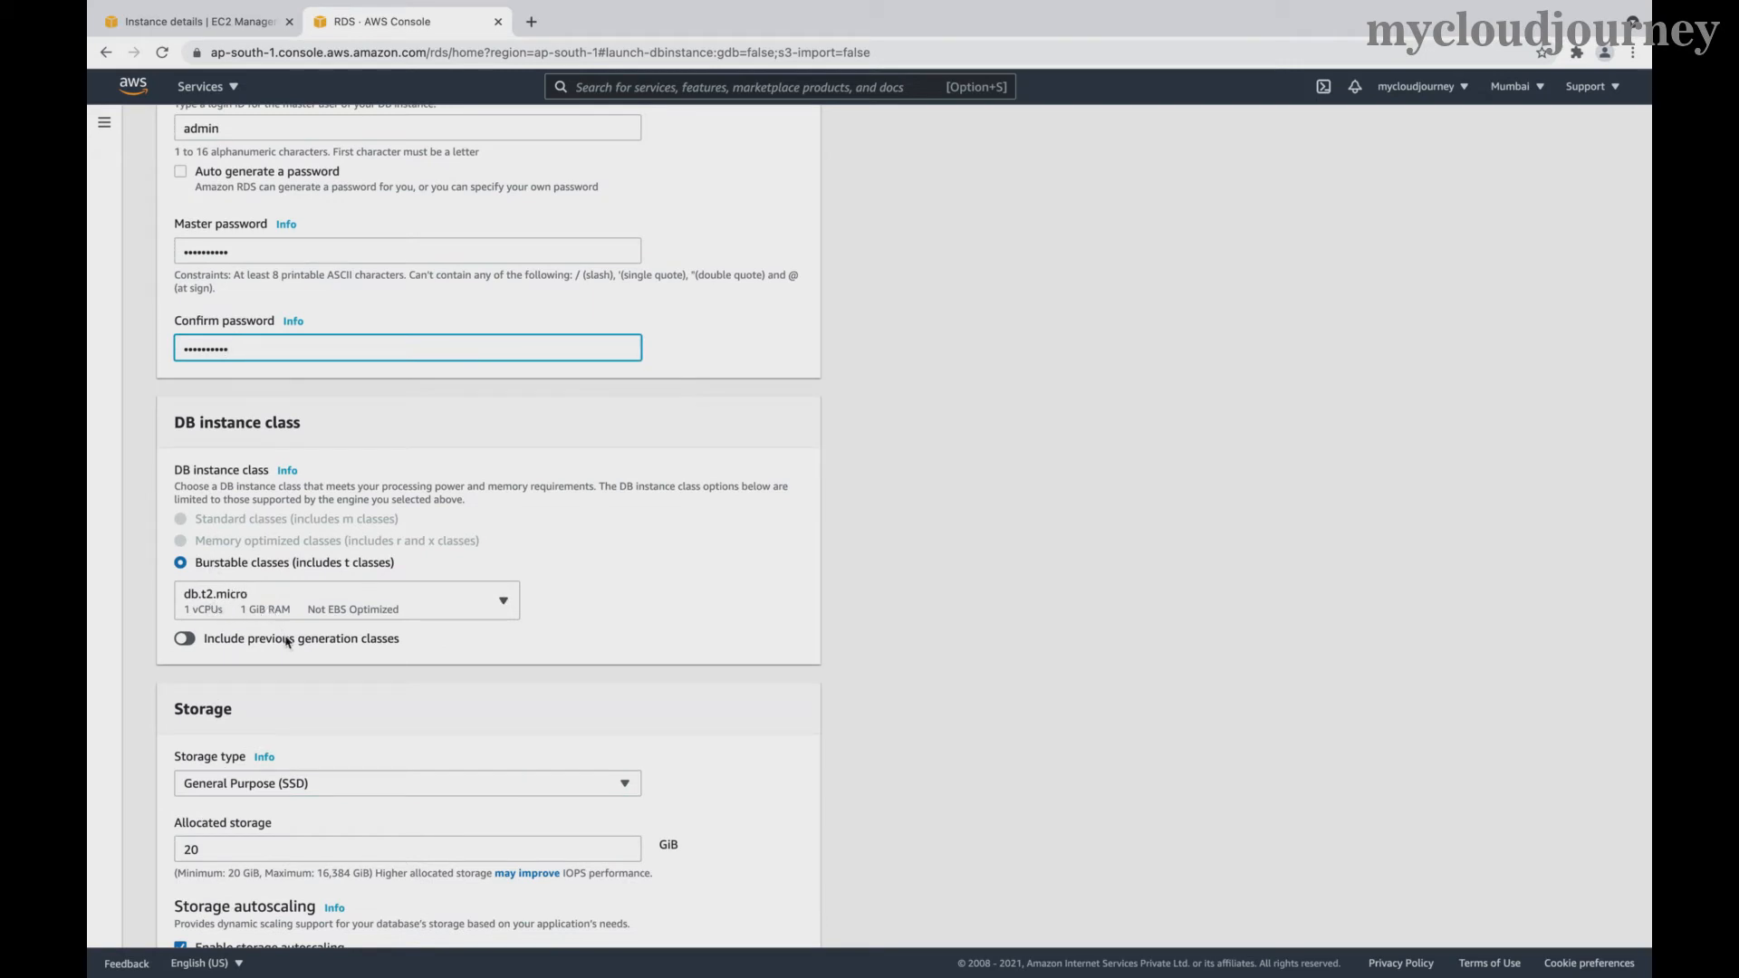
scroll(360, 698, "down", 2)
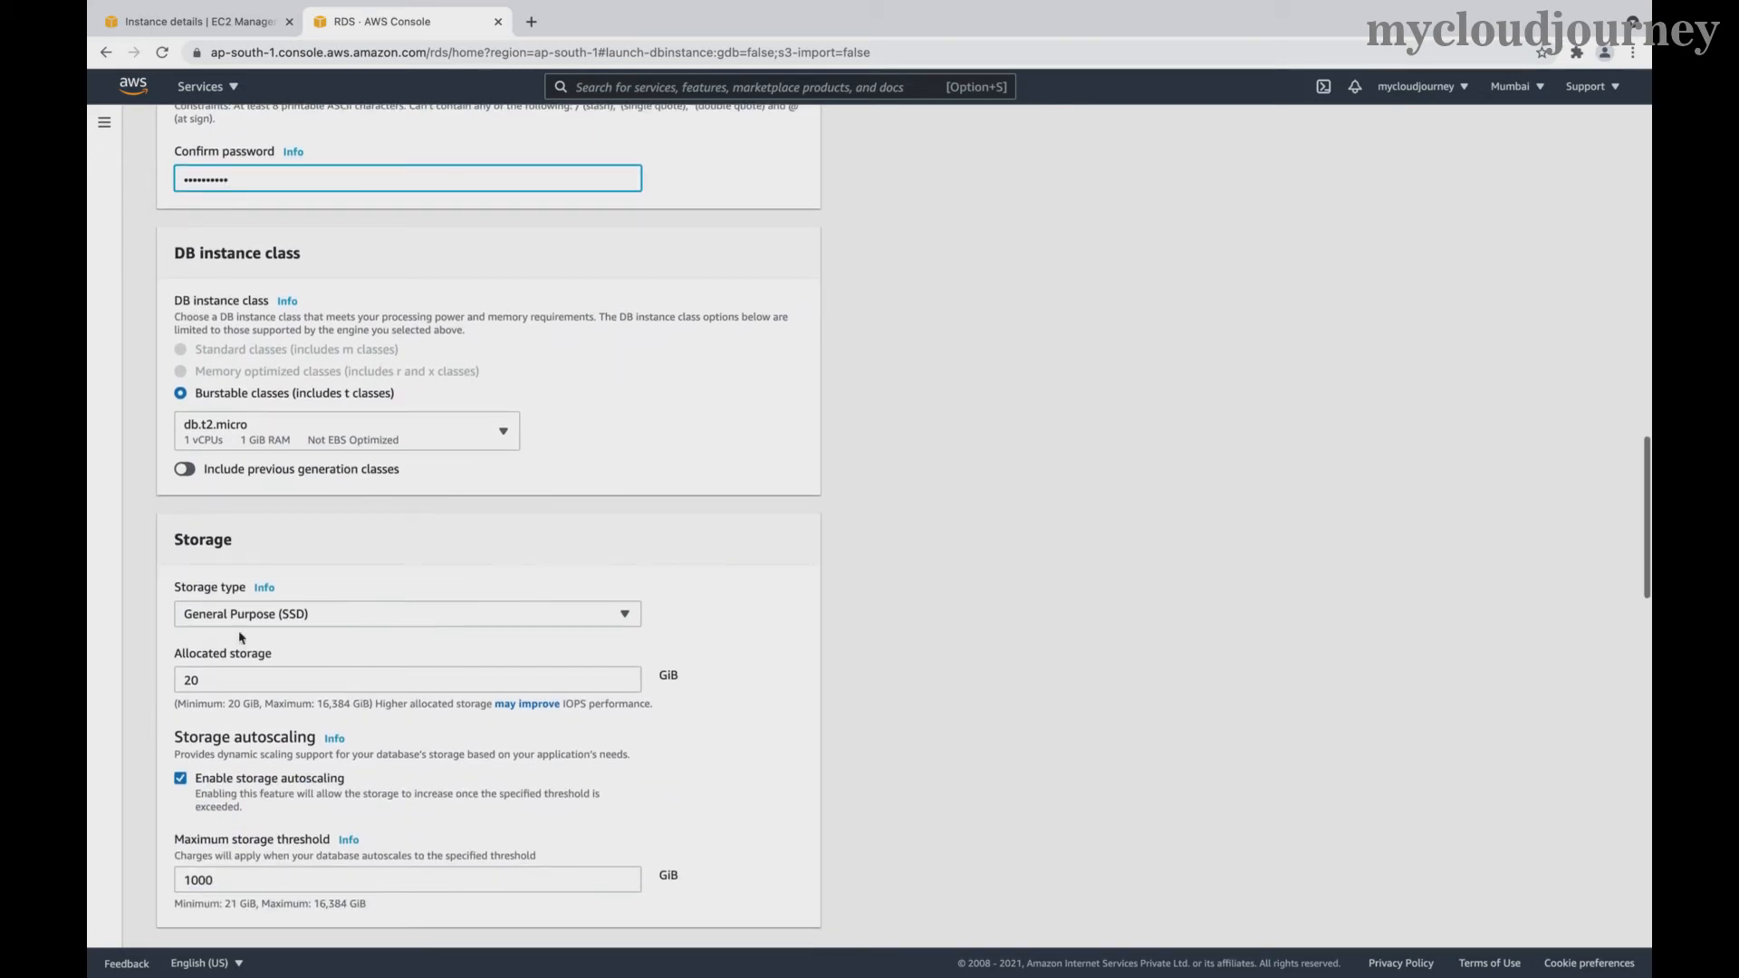
scroll(428, 726, "down", 1)
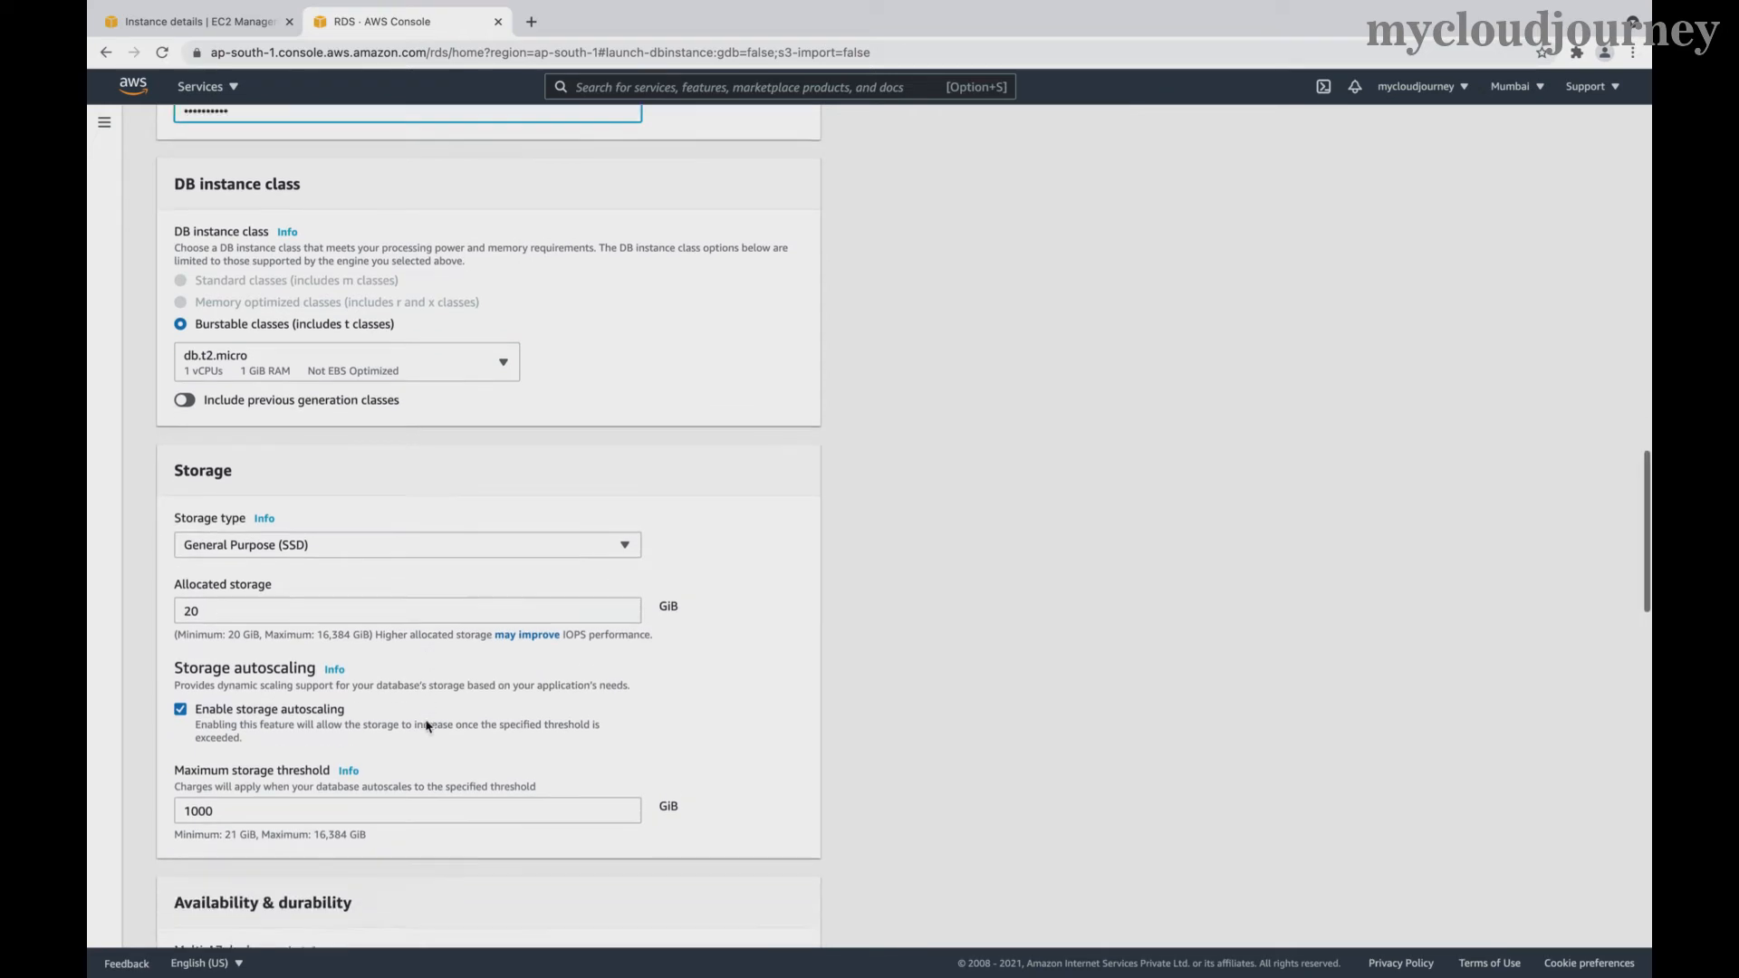
scroll(429, 727, "down", 1)
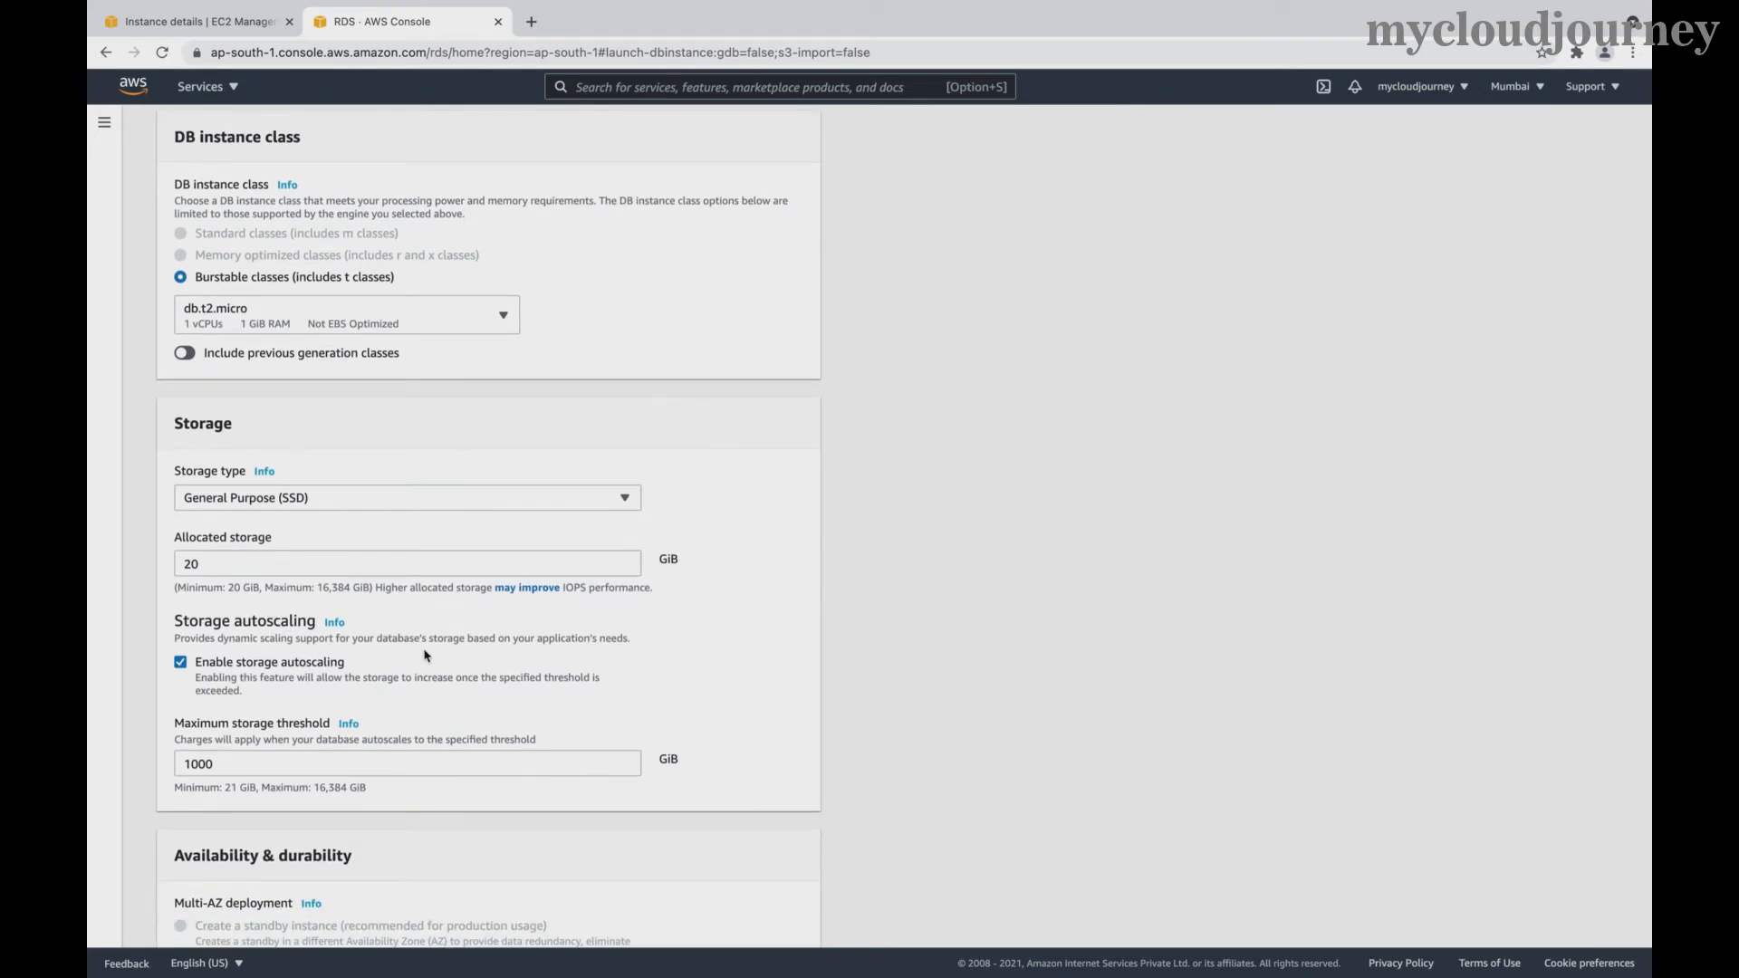
scroll(422, 651, "down", 1)
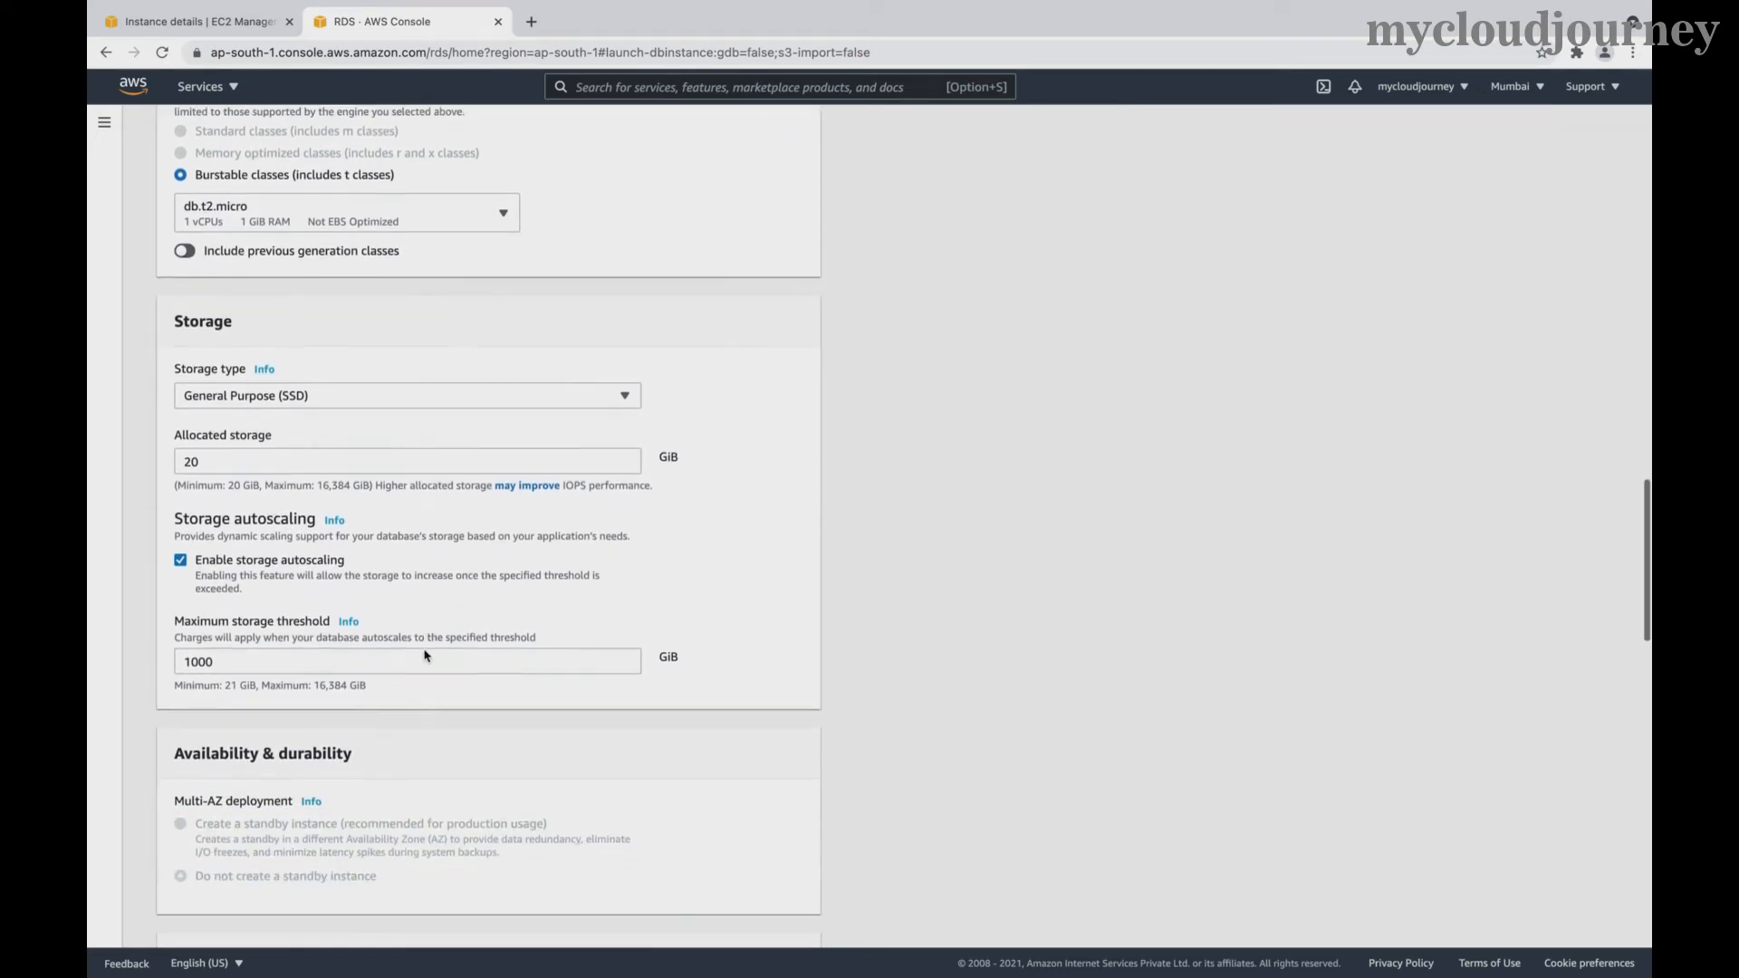
- Disable storage autoscaling and set the database's Public access to Yes
left_click(181, 561)
scroll(453, 632, "down", 5)
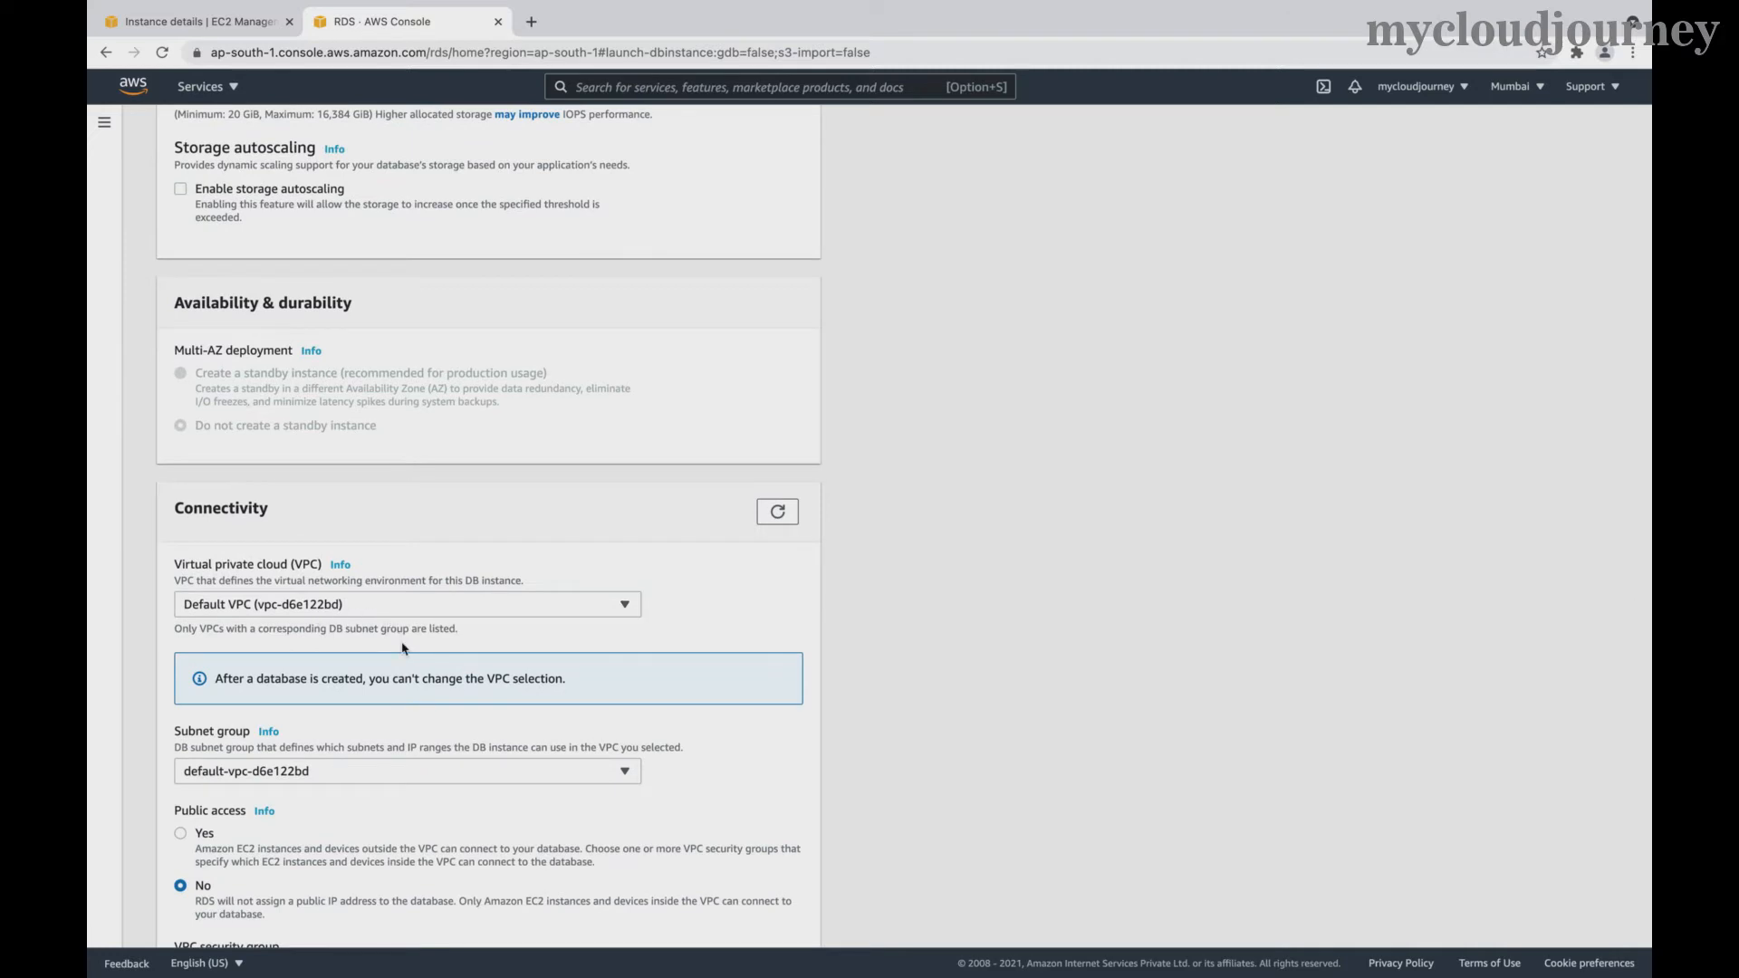
scroll(403, 647, "down", 3)
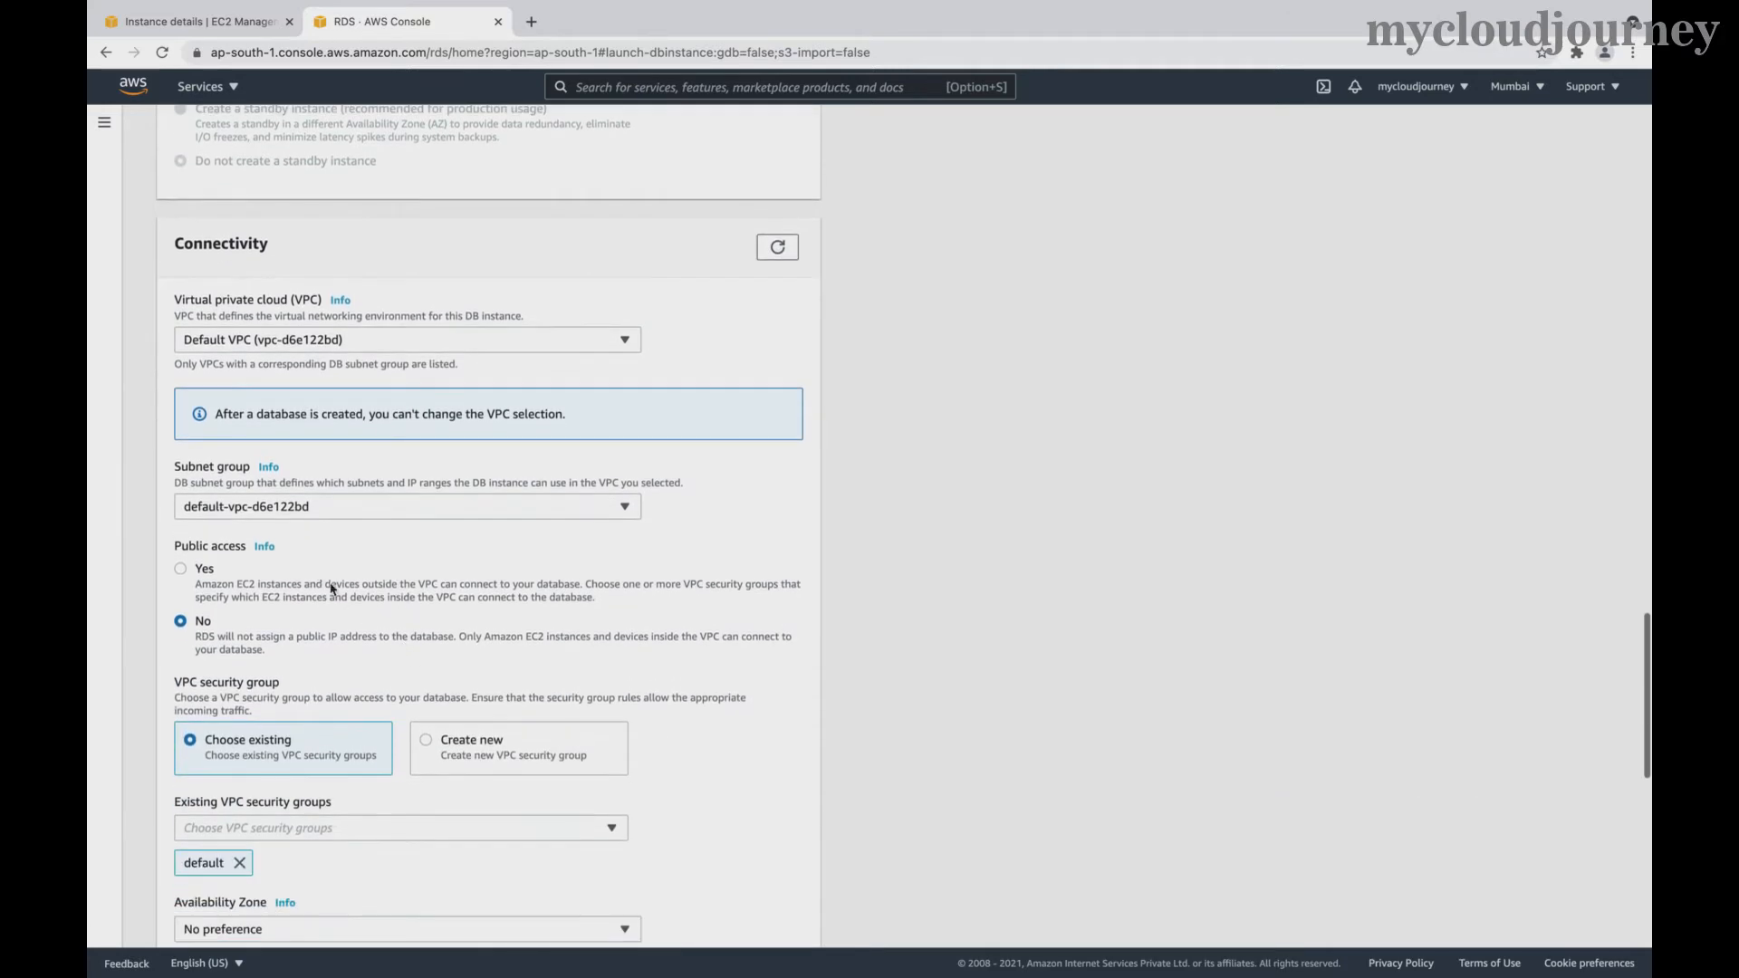
scroll(342, 603, "down", 1)
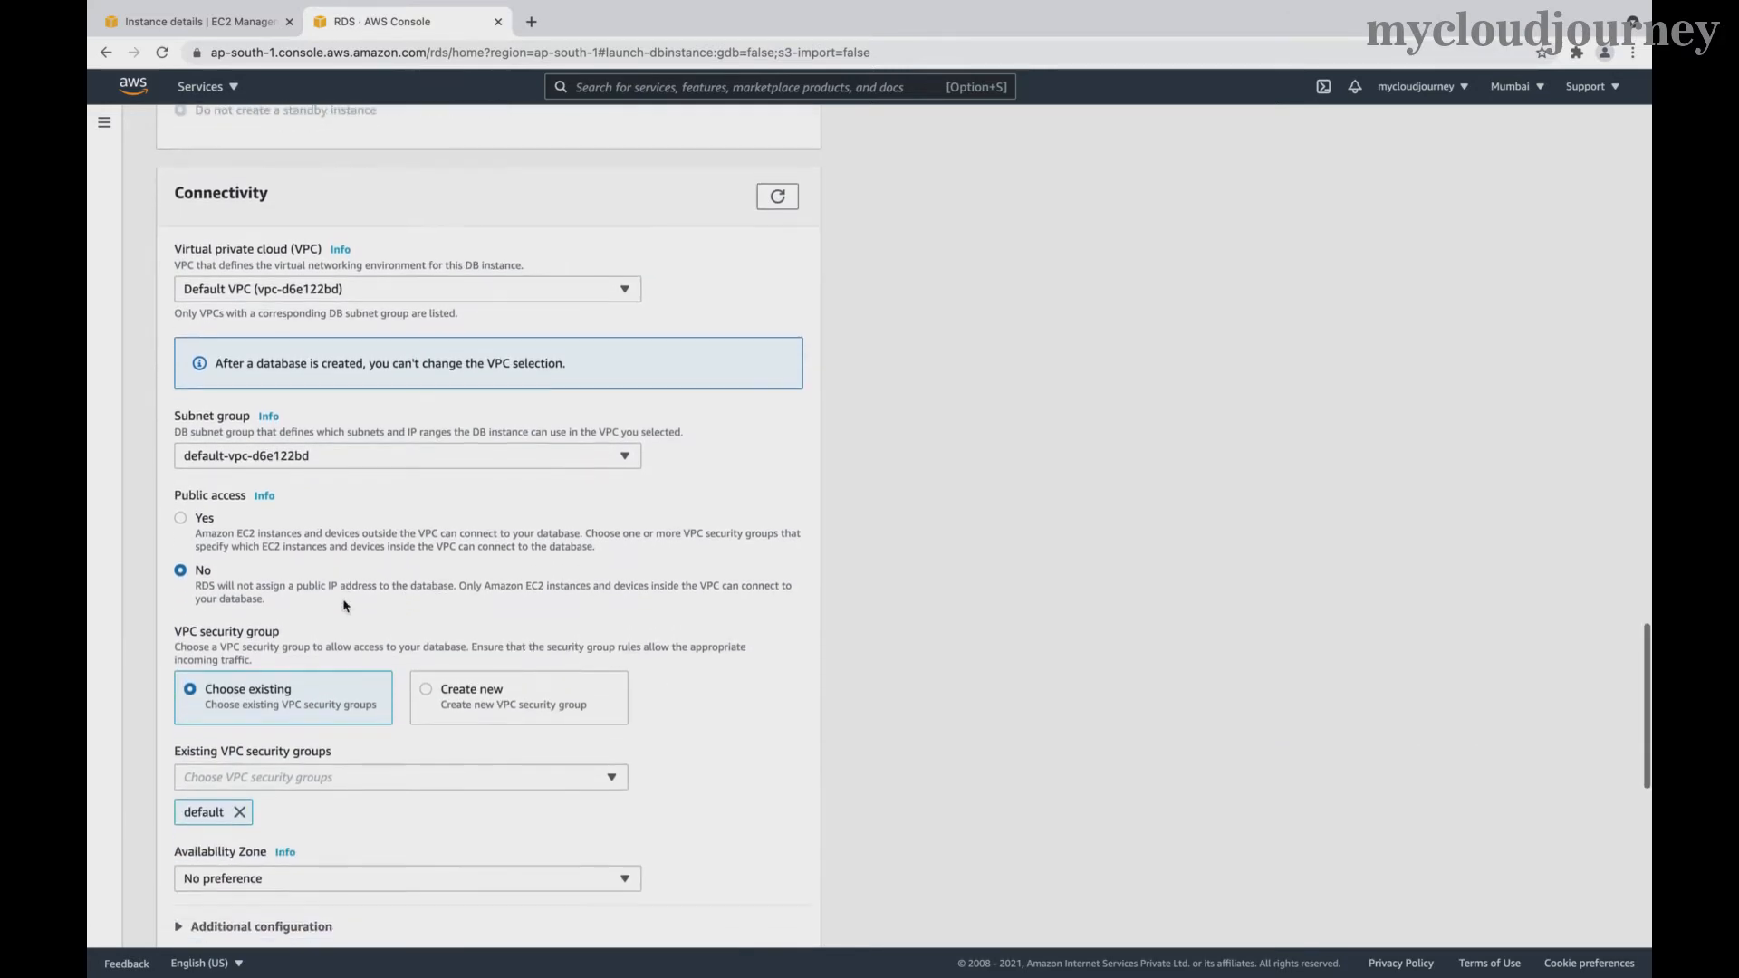
left_click(202, 522)
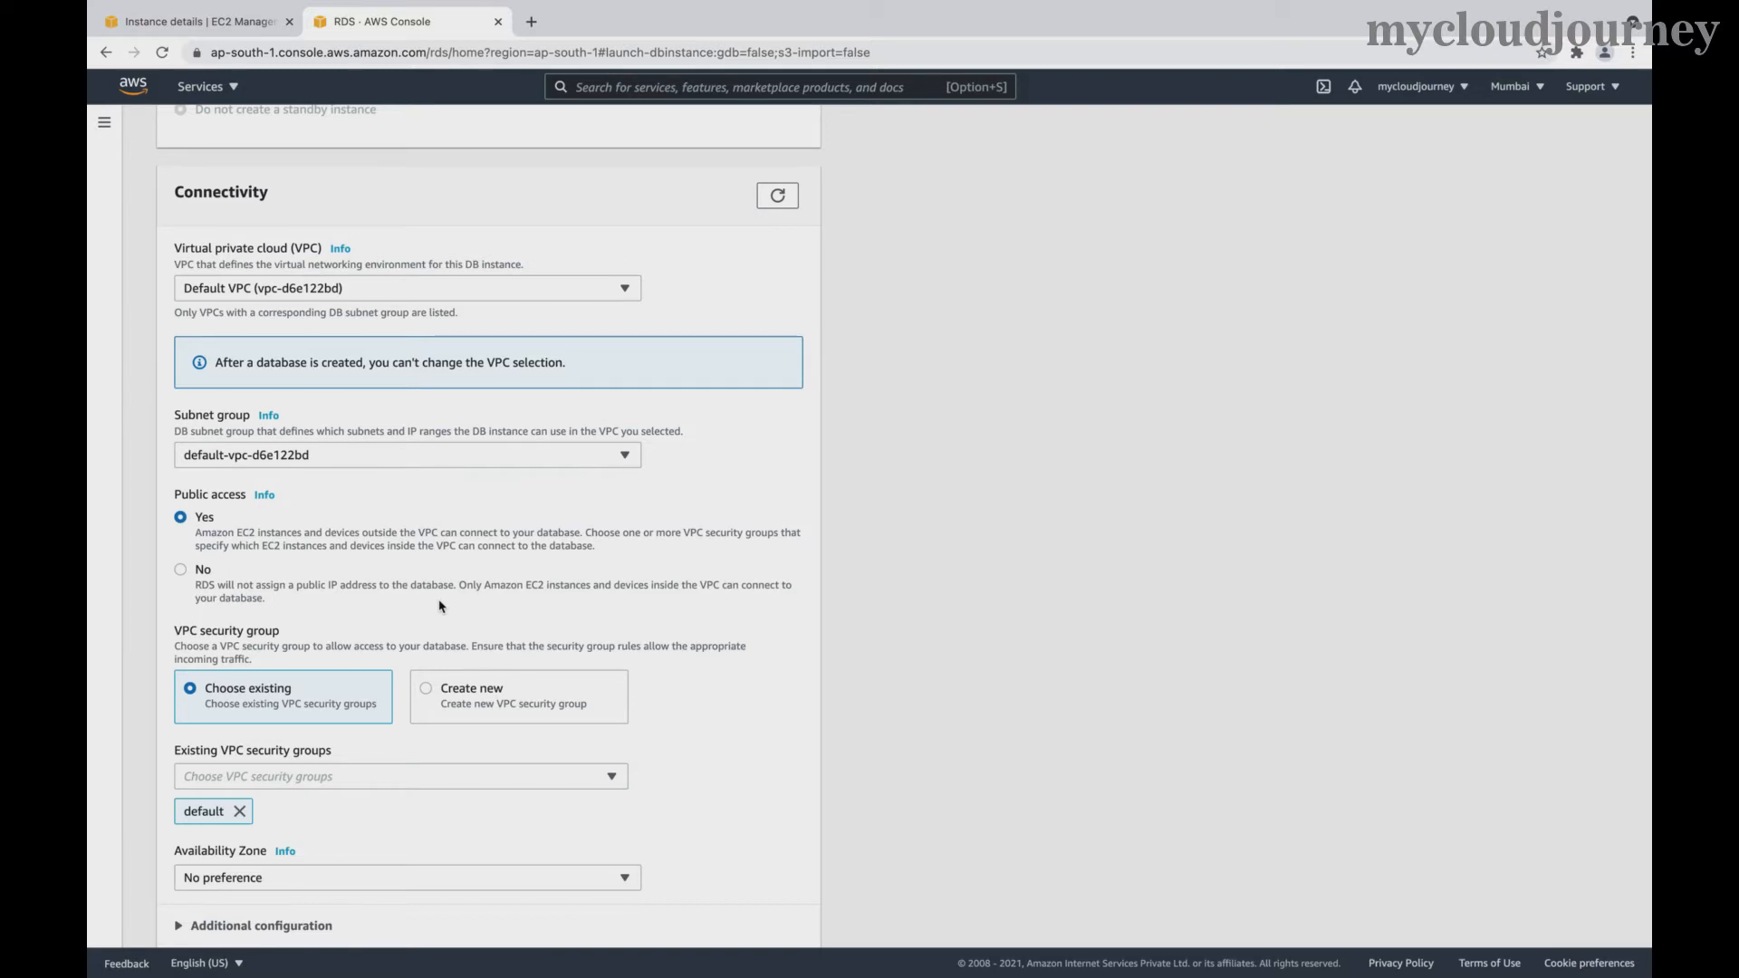
- Replace the default security group with sg_learning_open_access
scroll(439, 606, "down", 4)
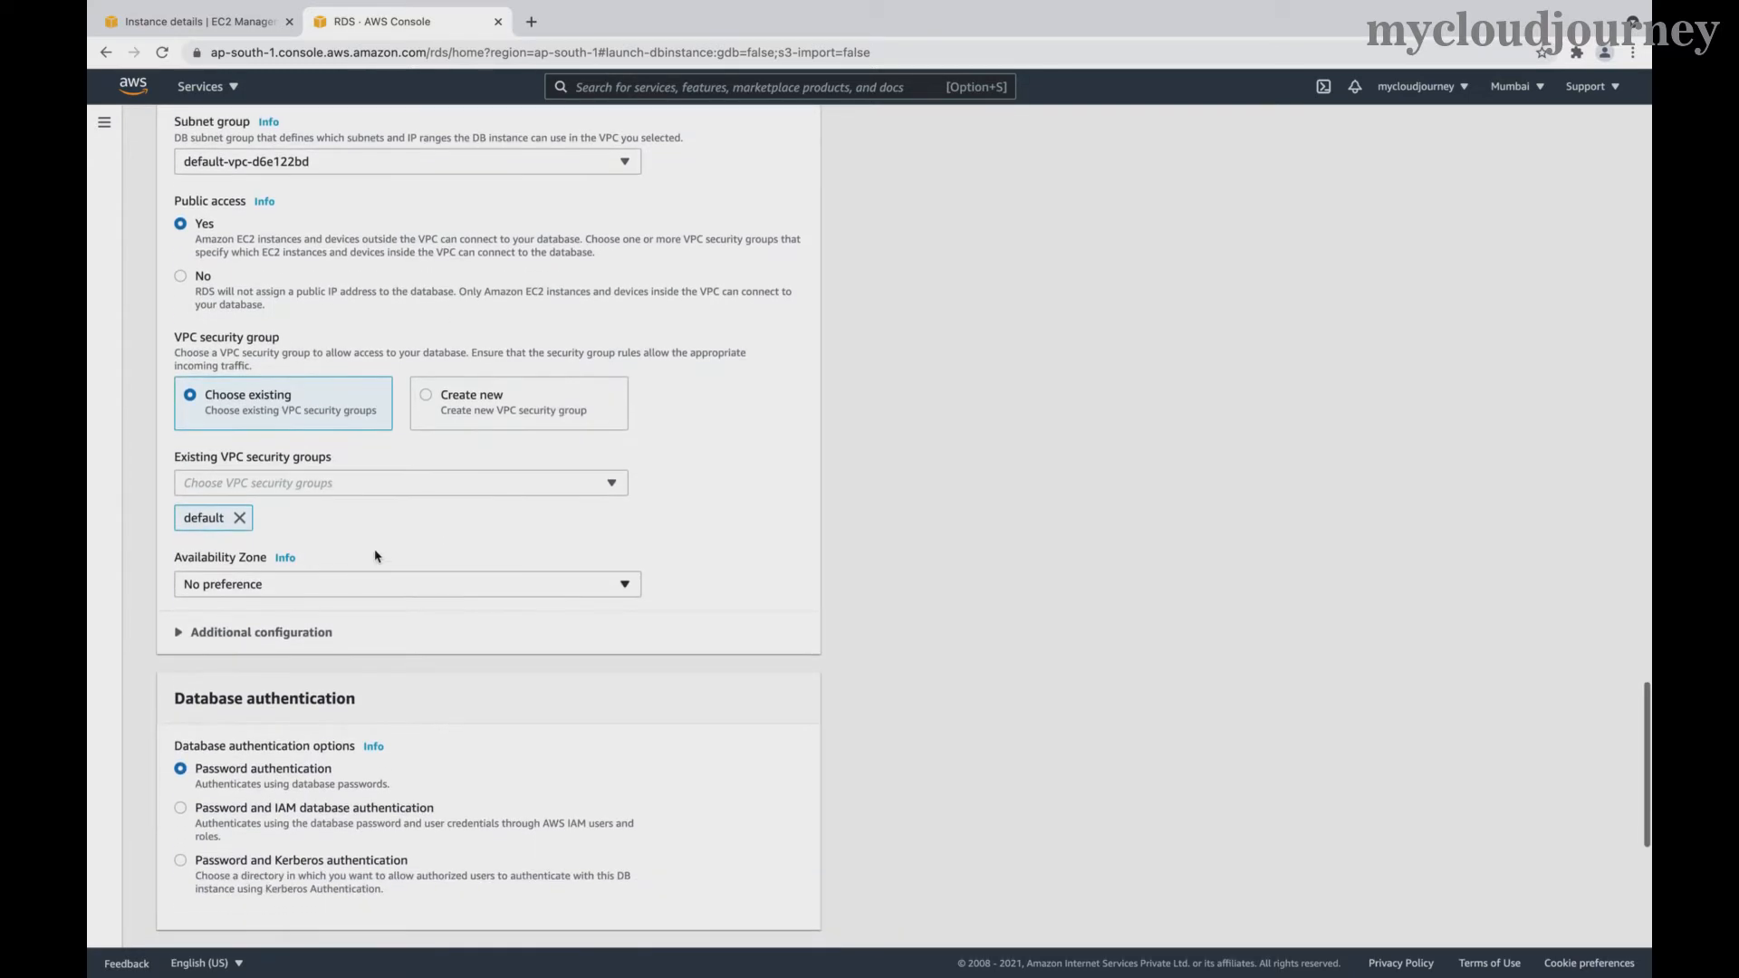
left_click(239, 518)
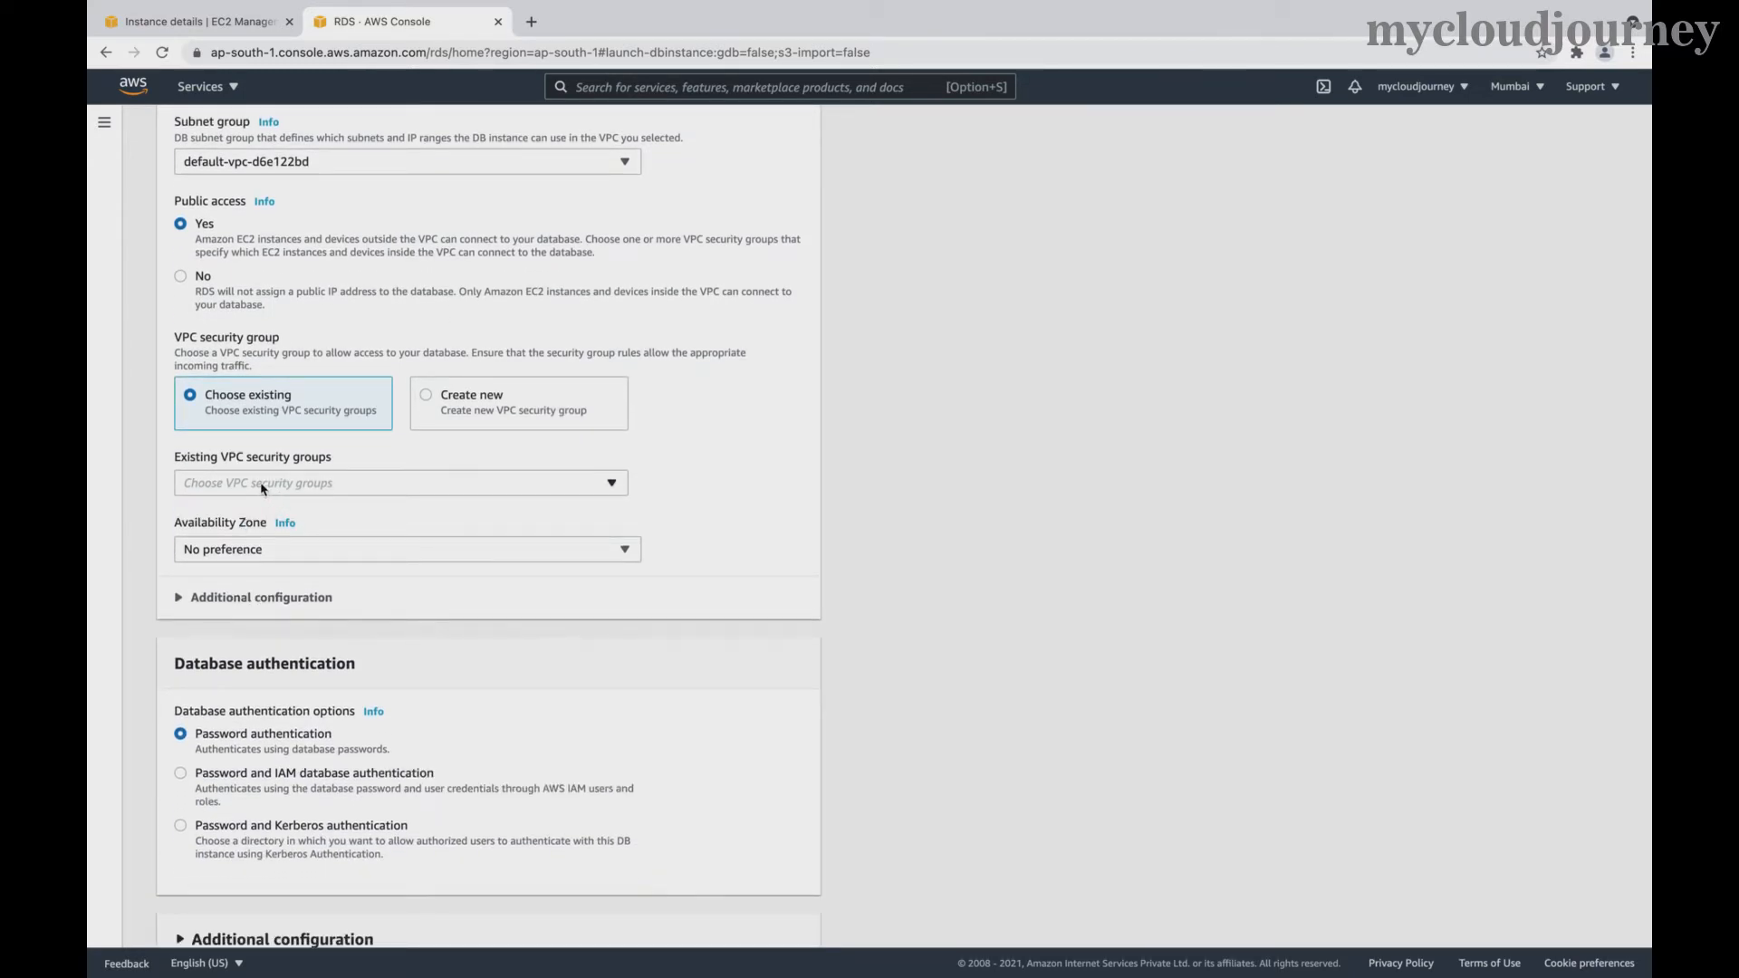
left_click(263, 489)
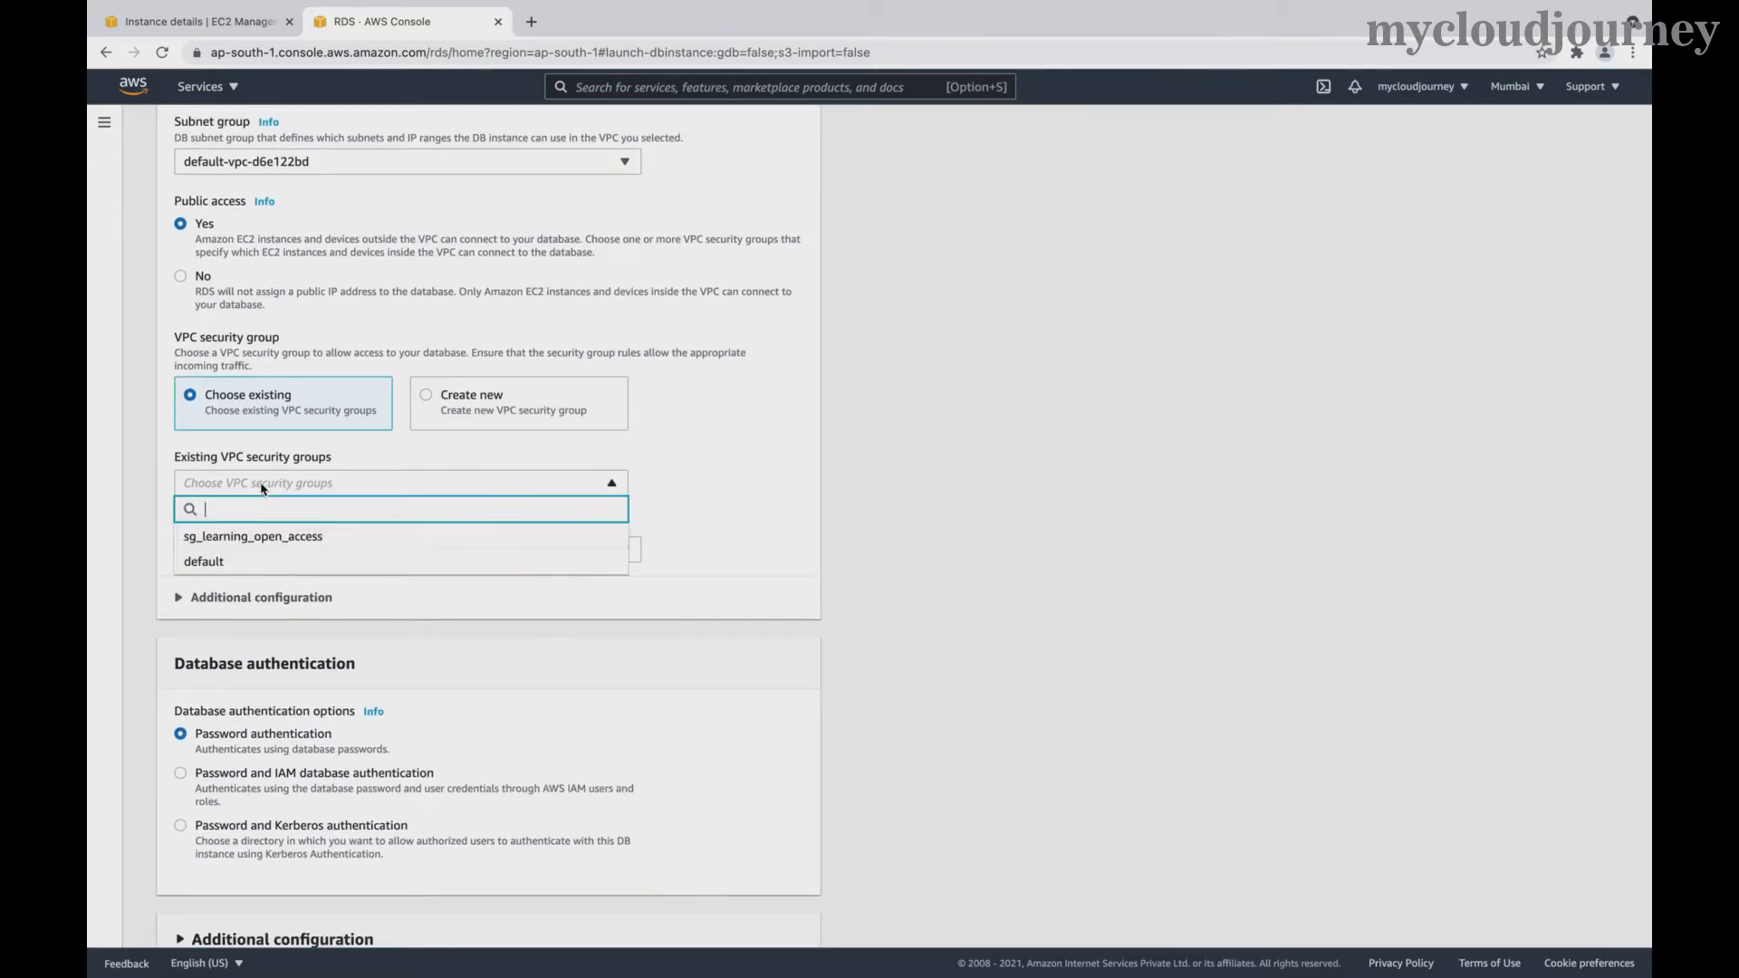
left_click(237, 538)
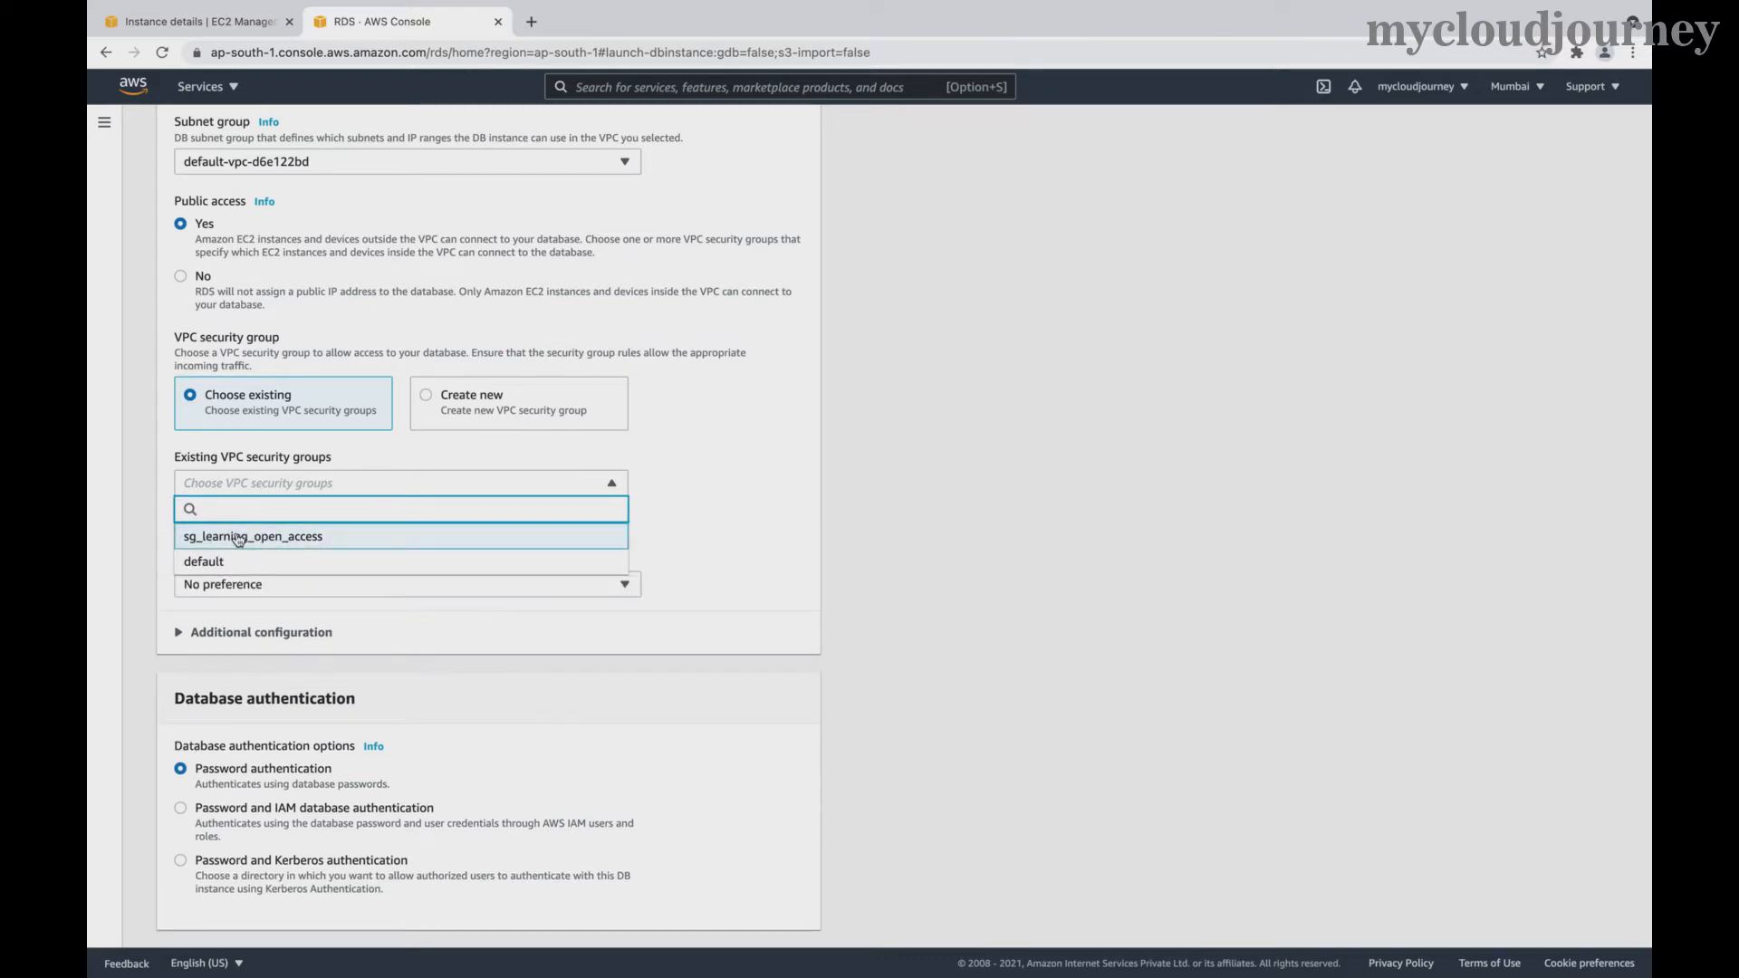
left_click(674, 554)
- Set the Availability Zone to ap-south-1a and check the password authentication option
scroll(675, 659, "down", 3)
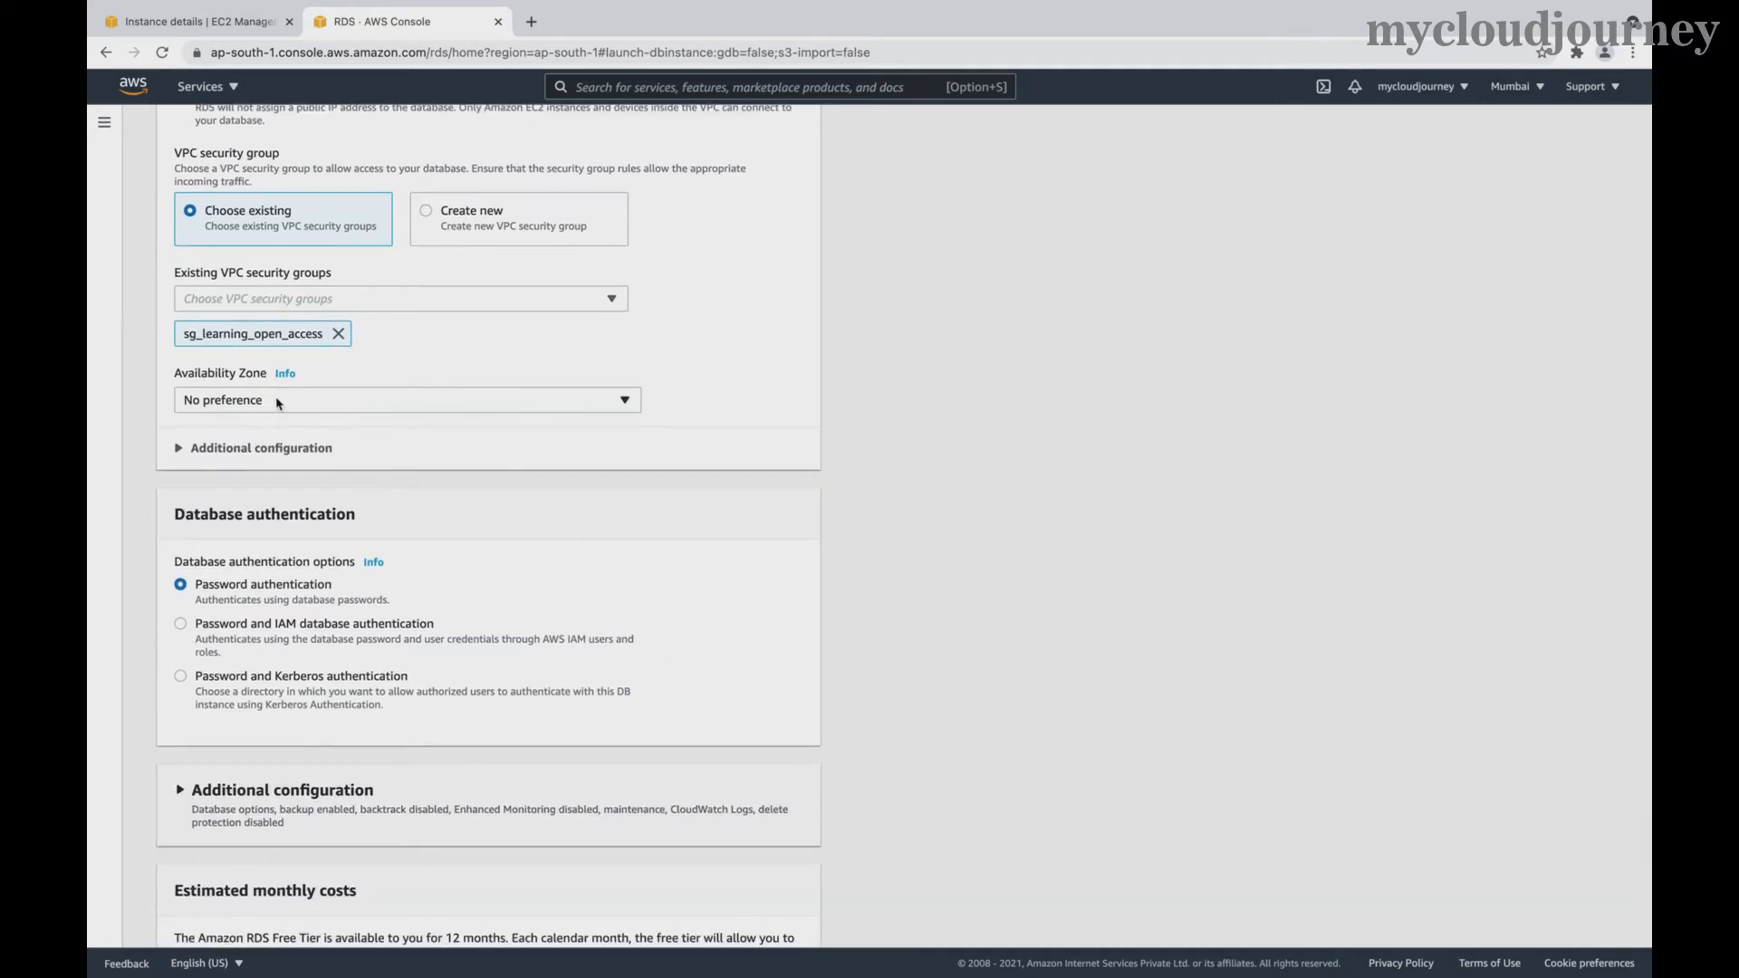
left_click(277, 403)
left_click(234, 452)
scroll(737, 470, "down", 2)
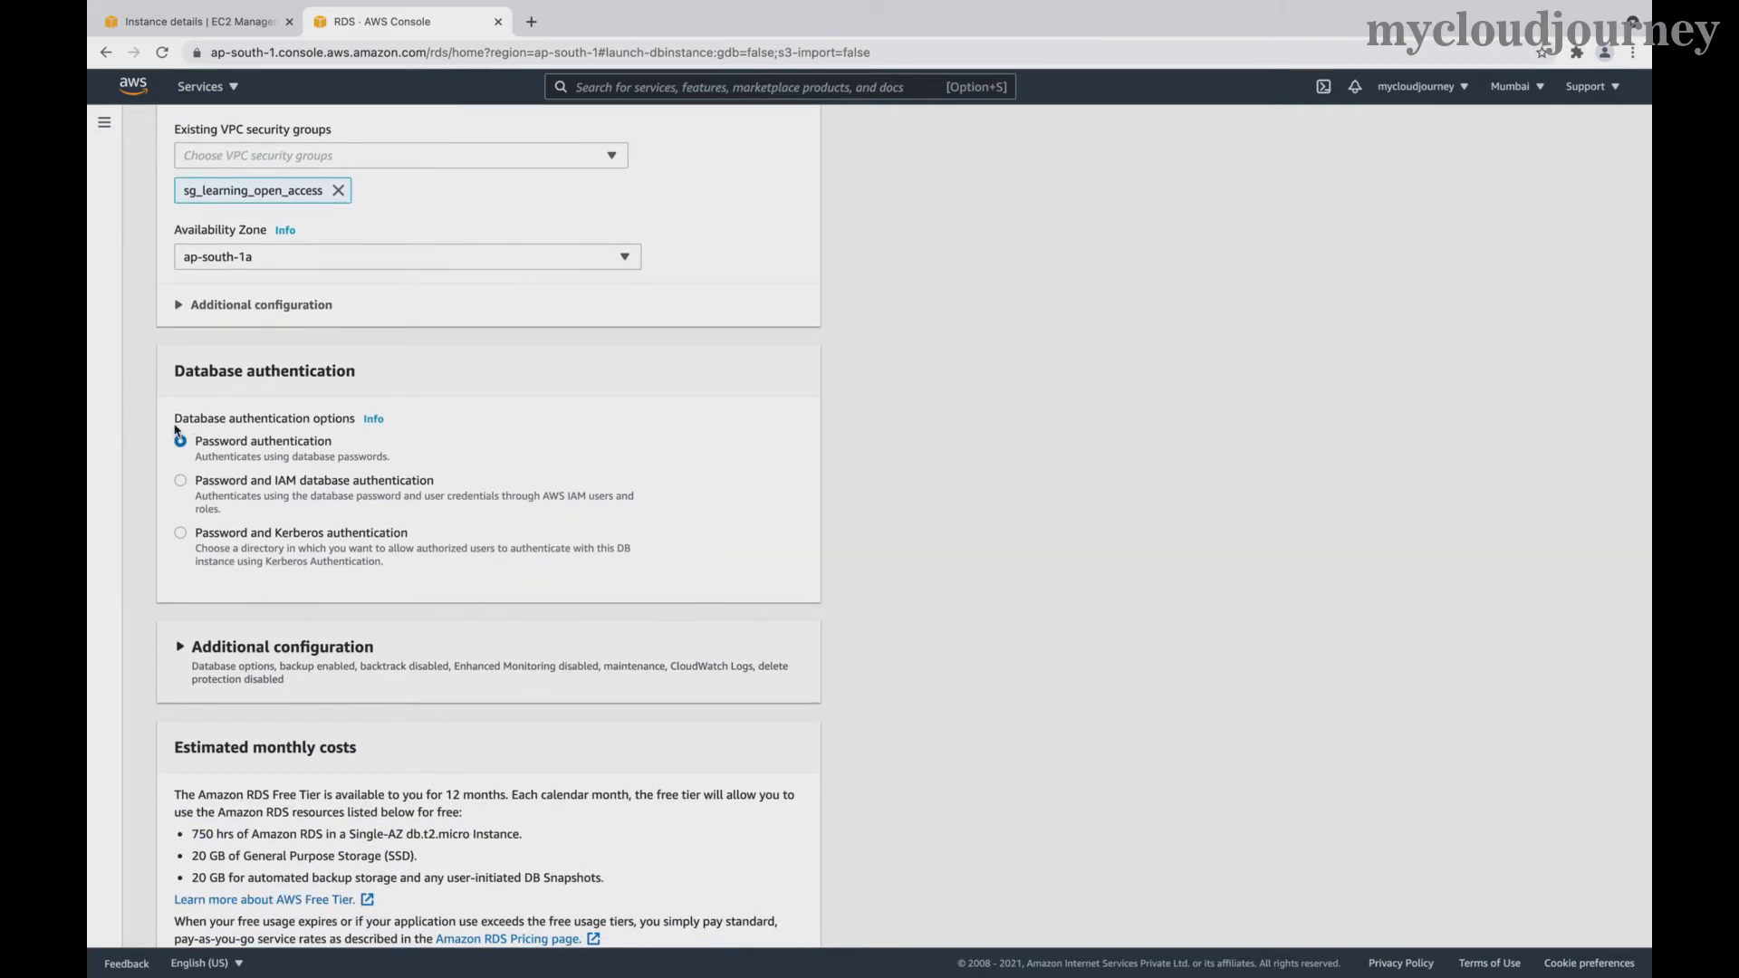
left_click_drag(177, 424, 351, 421)
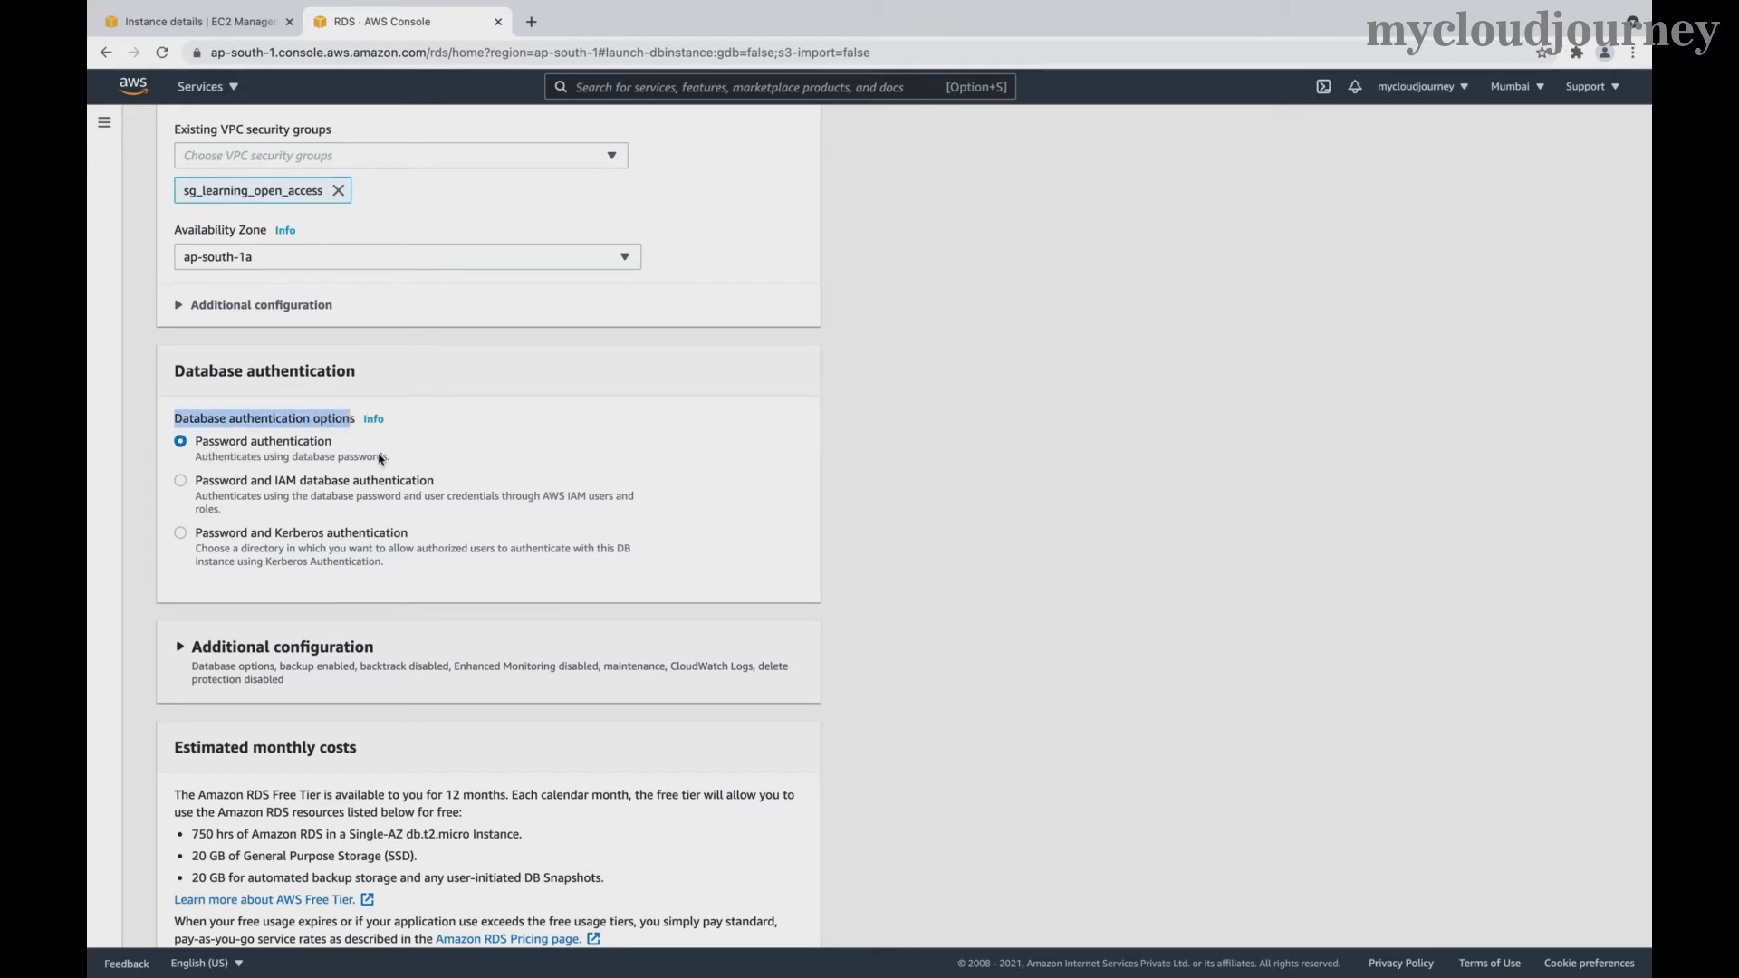
scroll(616, 492, "down", 3)
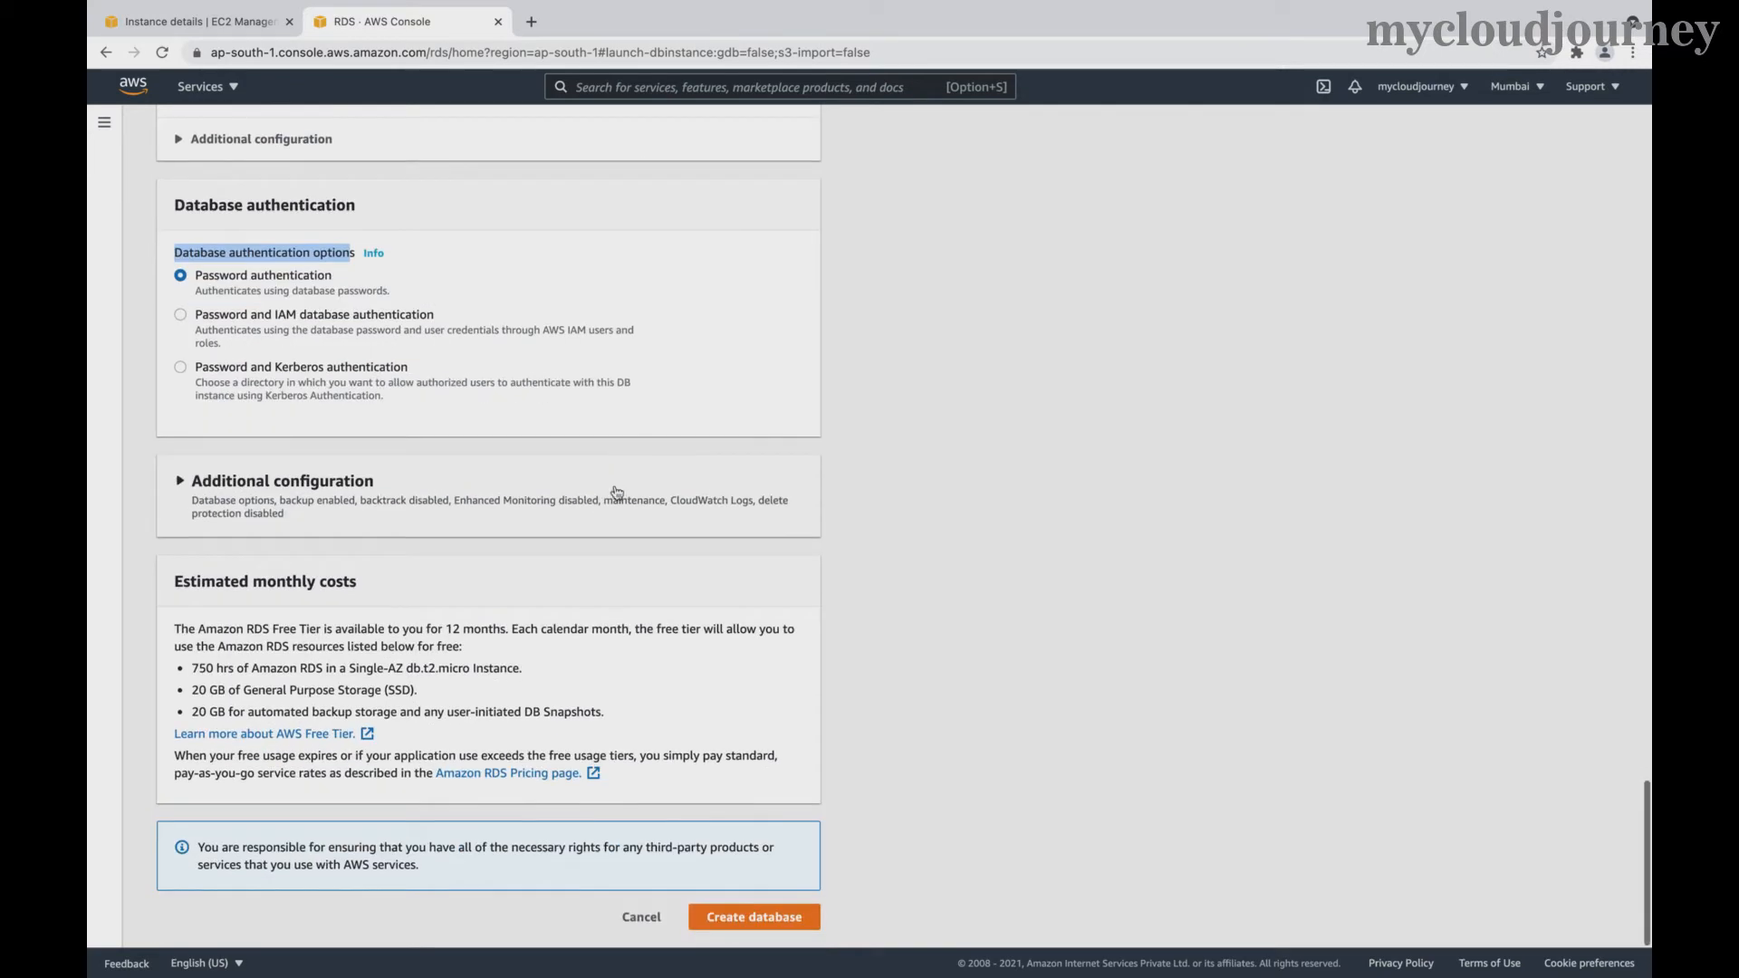
scroll(634, 576, "up", 1)
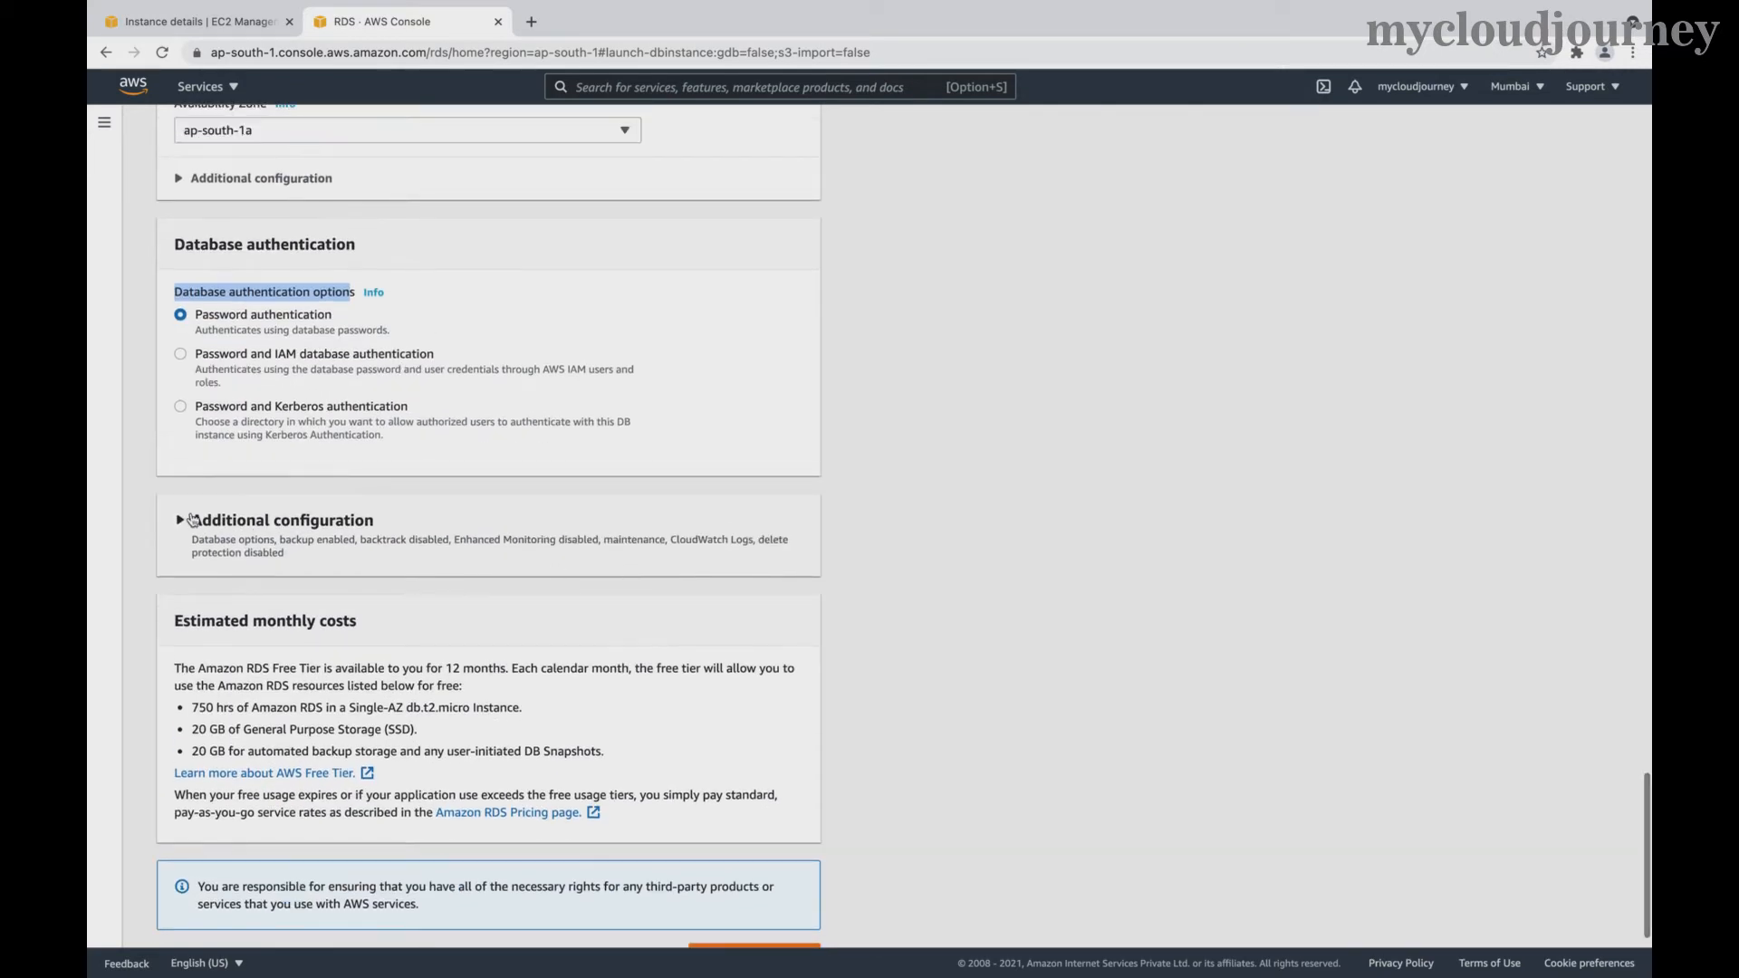
- Name the initial database grafana_db and turn off automatic backups
left_click(180, 520)
scroll(431, 632, "down", 3)
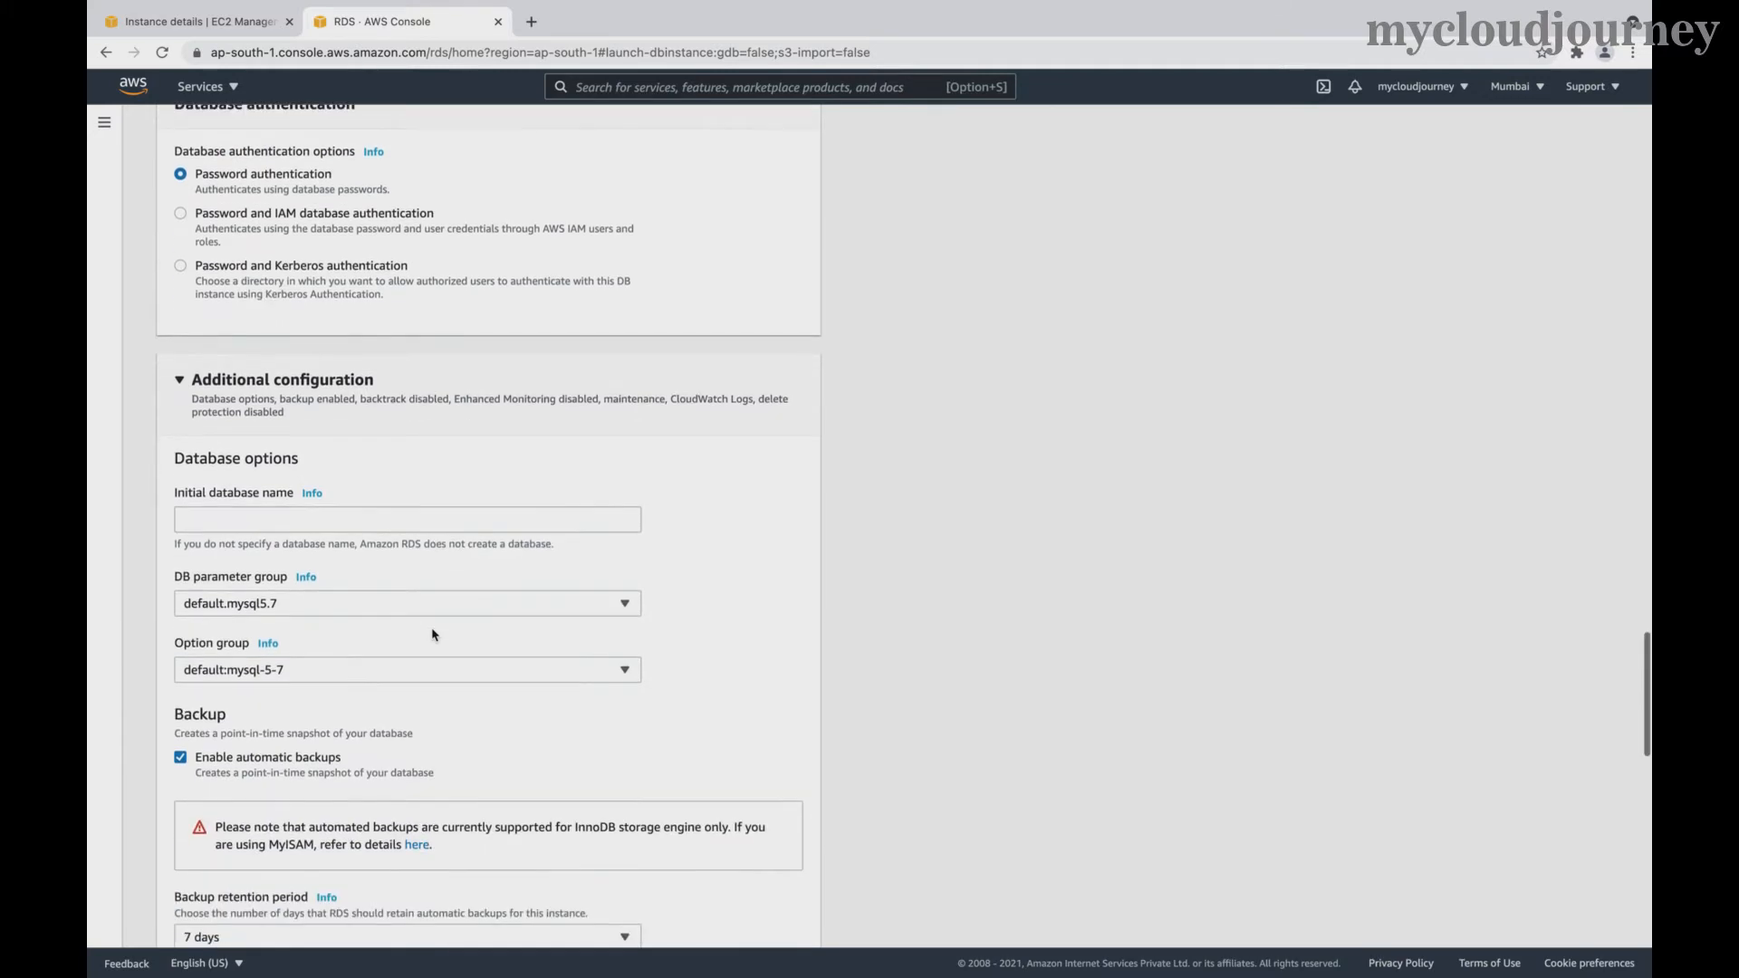
left_click(235, 517)
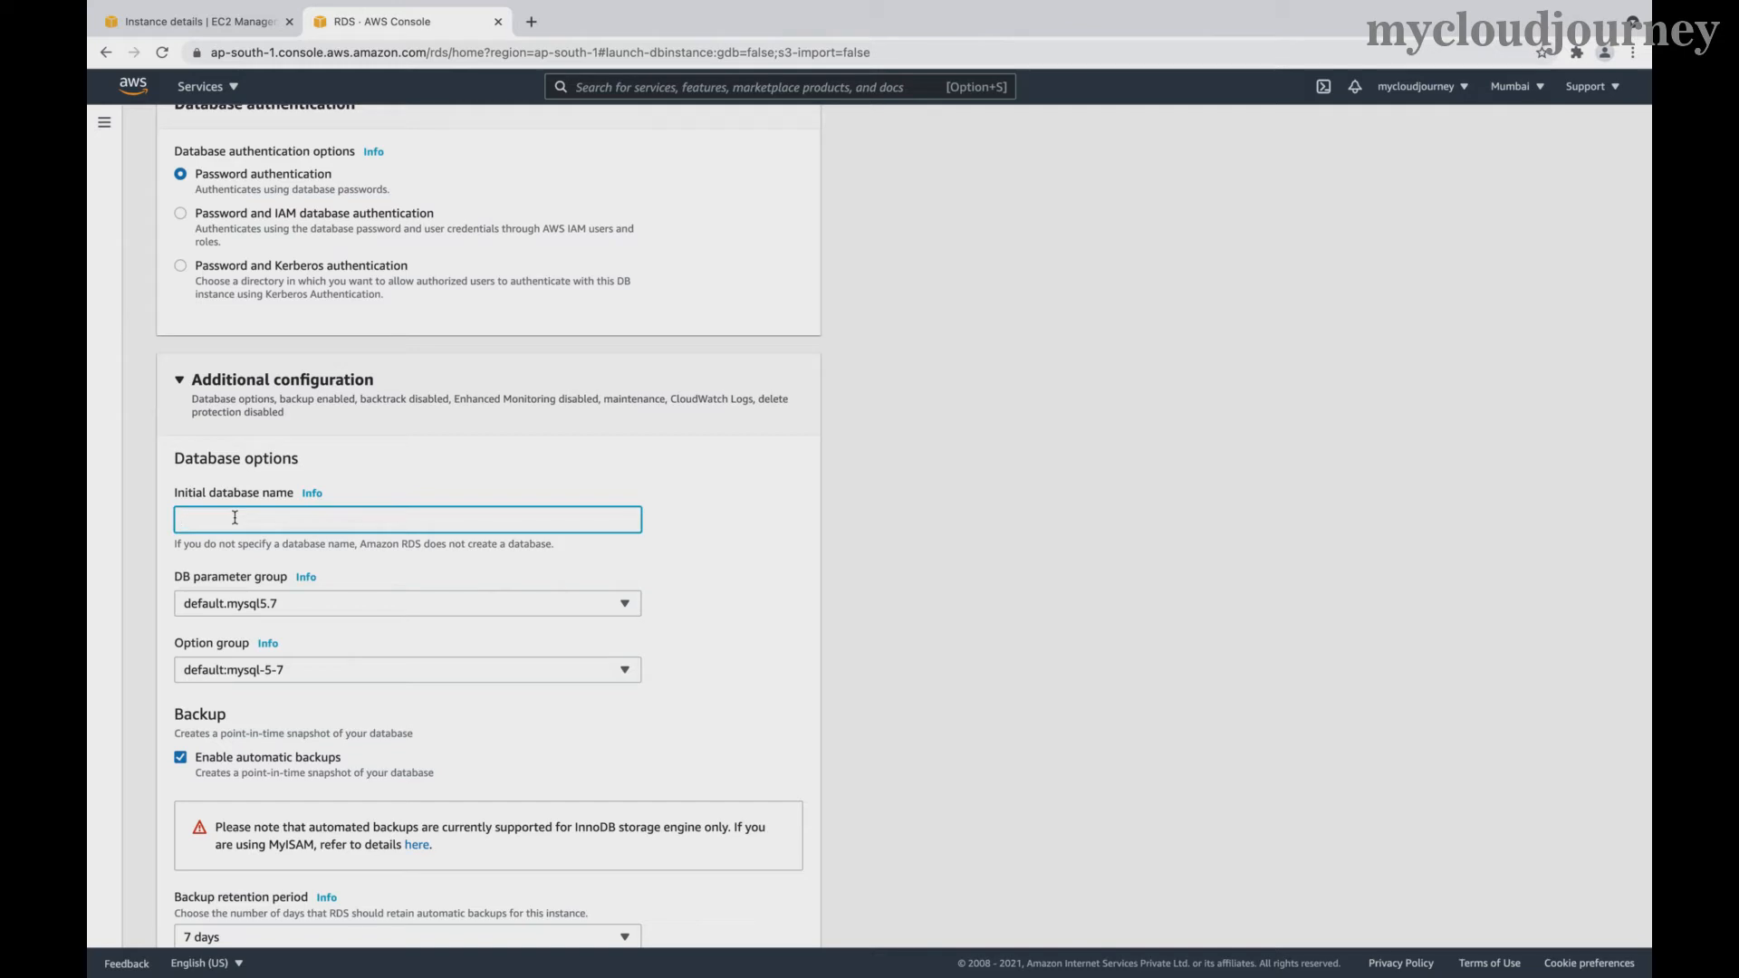
type("grafana_db")
scroll(466, 649, "down", 3)
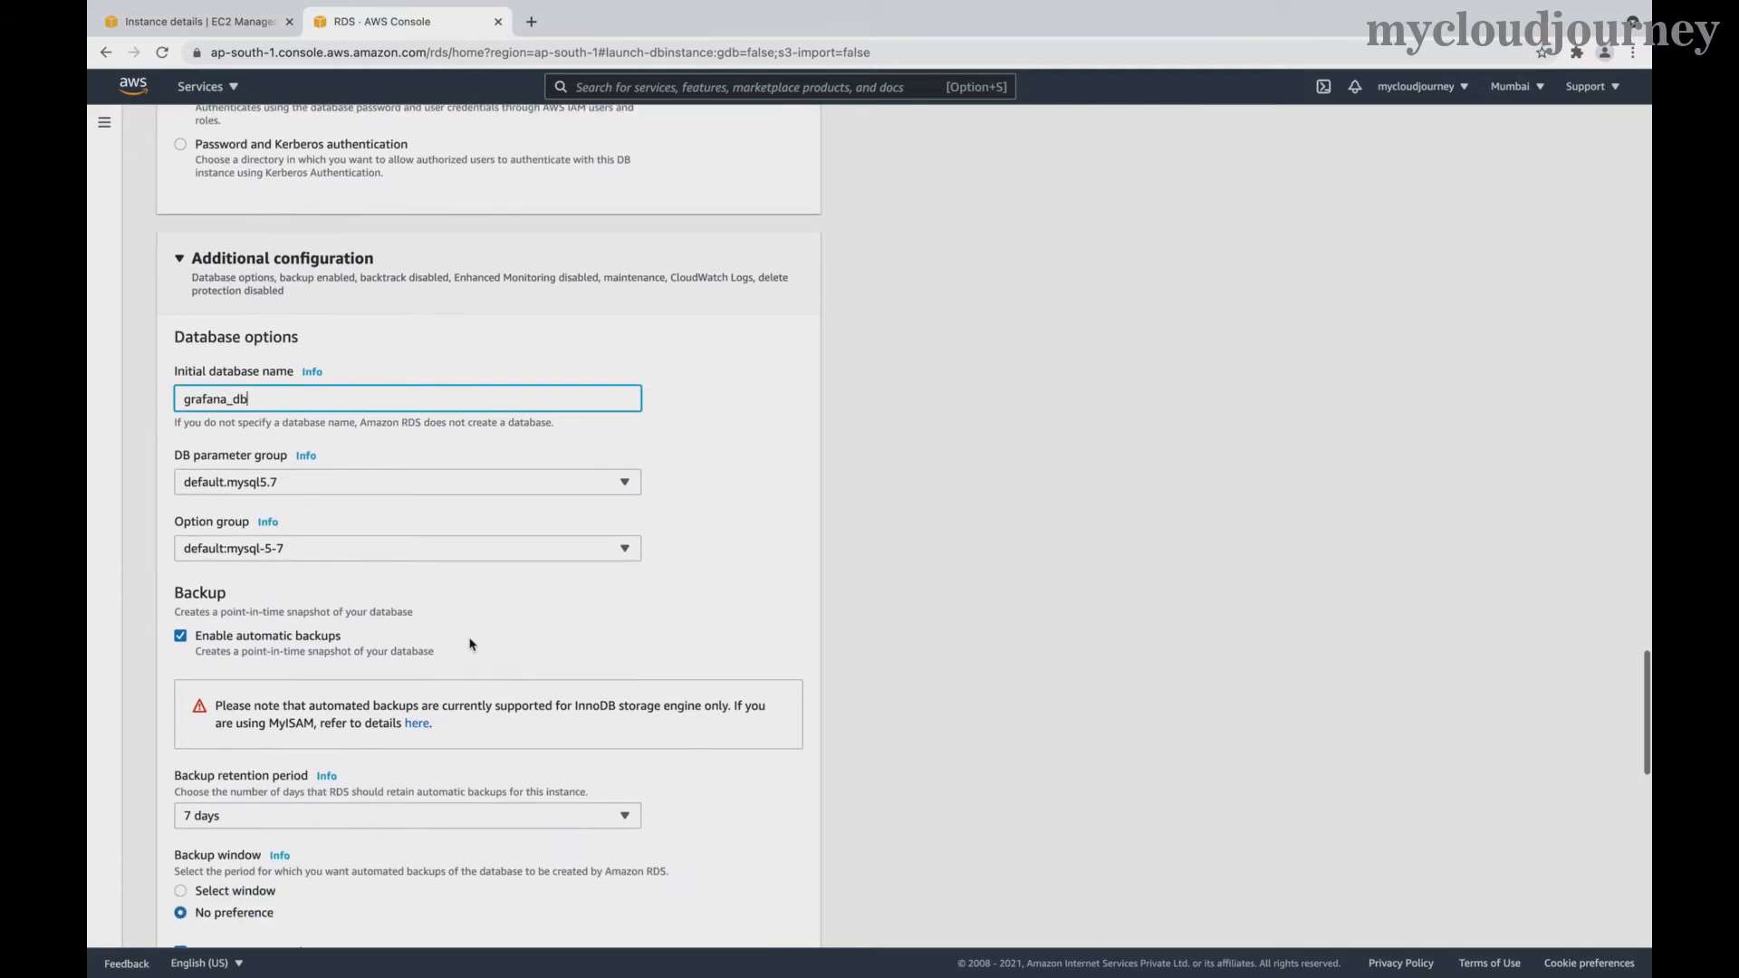
left_click(400, 654)
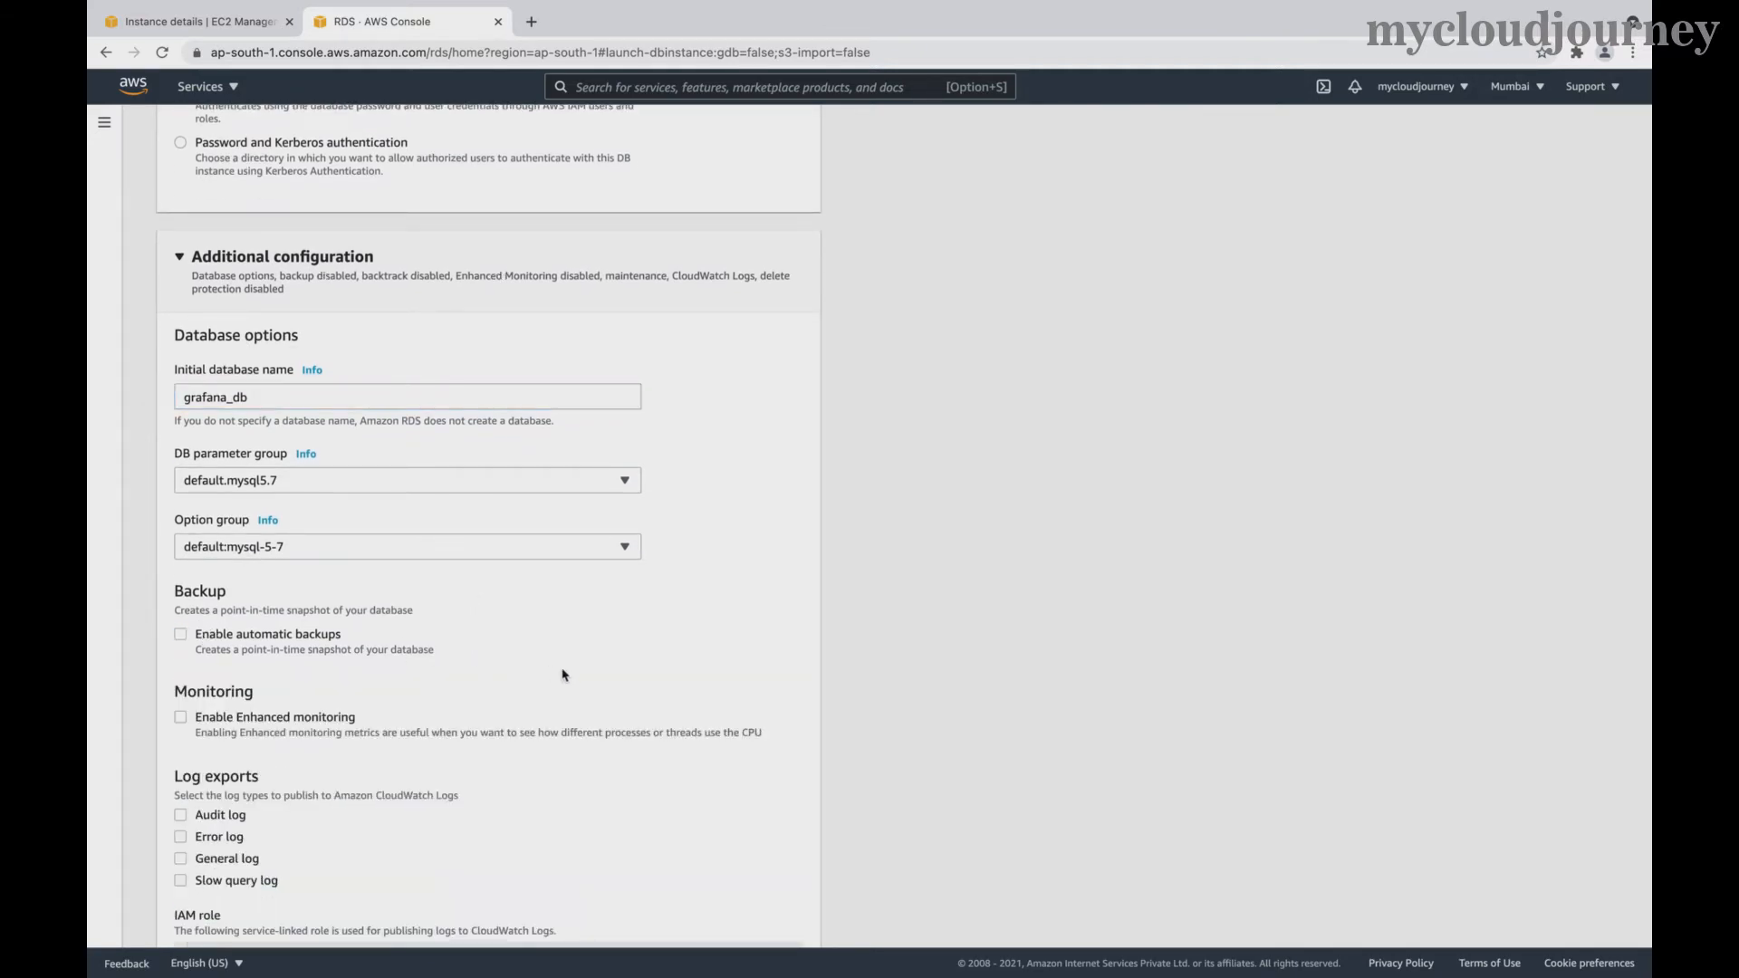
- Disable auto minor version upgrade and create the database
scroll(562, 675, "down", 4)
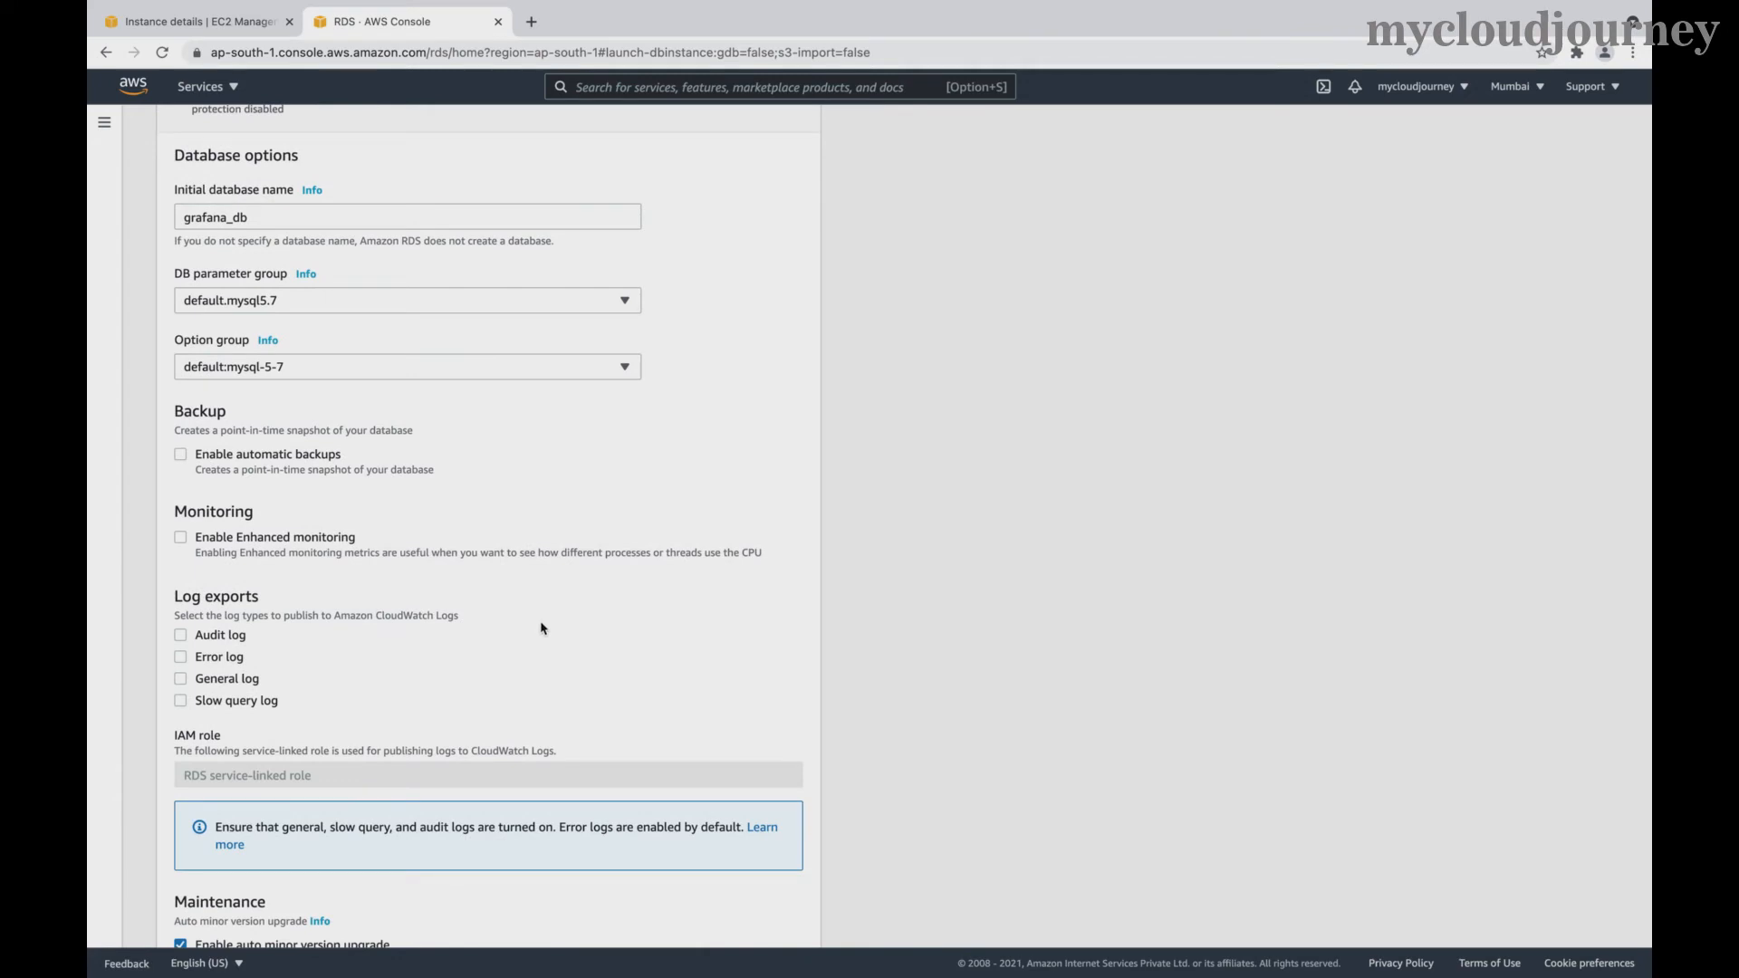
scroll(540, 628, "down", 3)
scroll(542, 627, "down", 3)
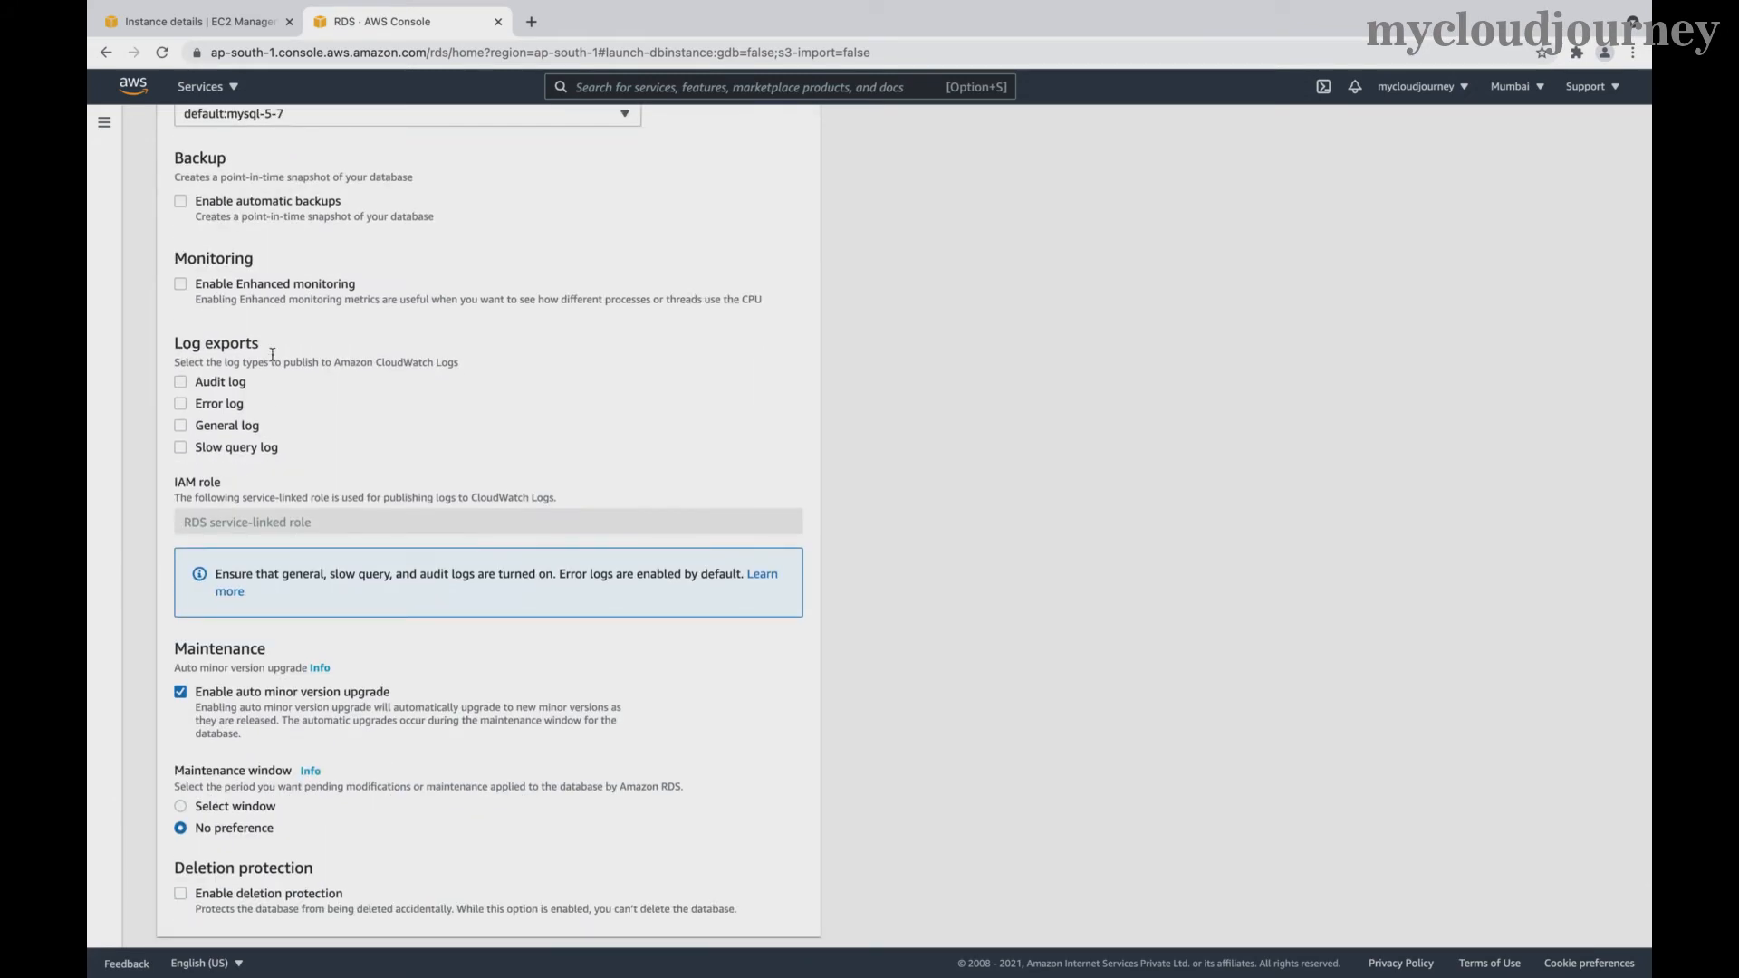
scroll(405, 551, "down", 4)
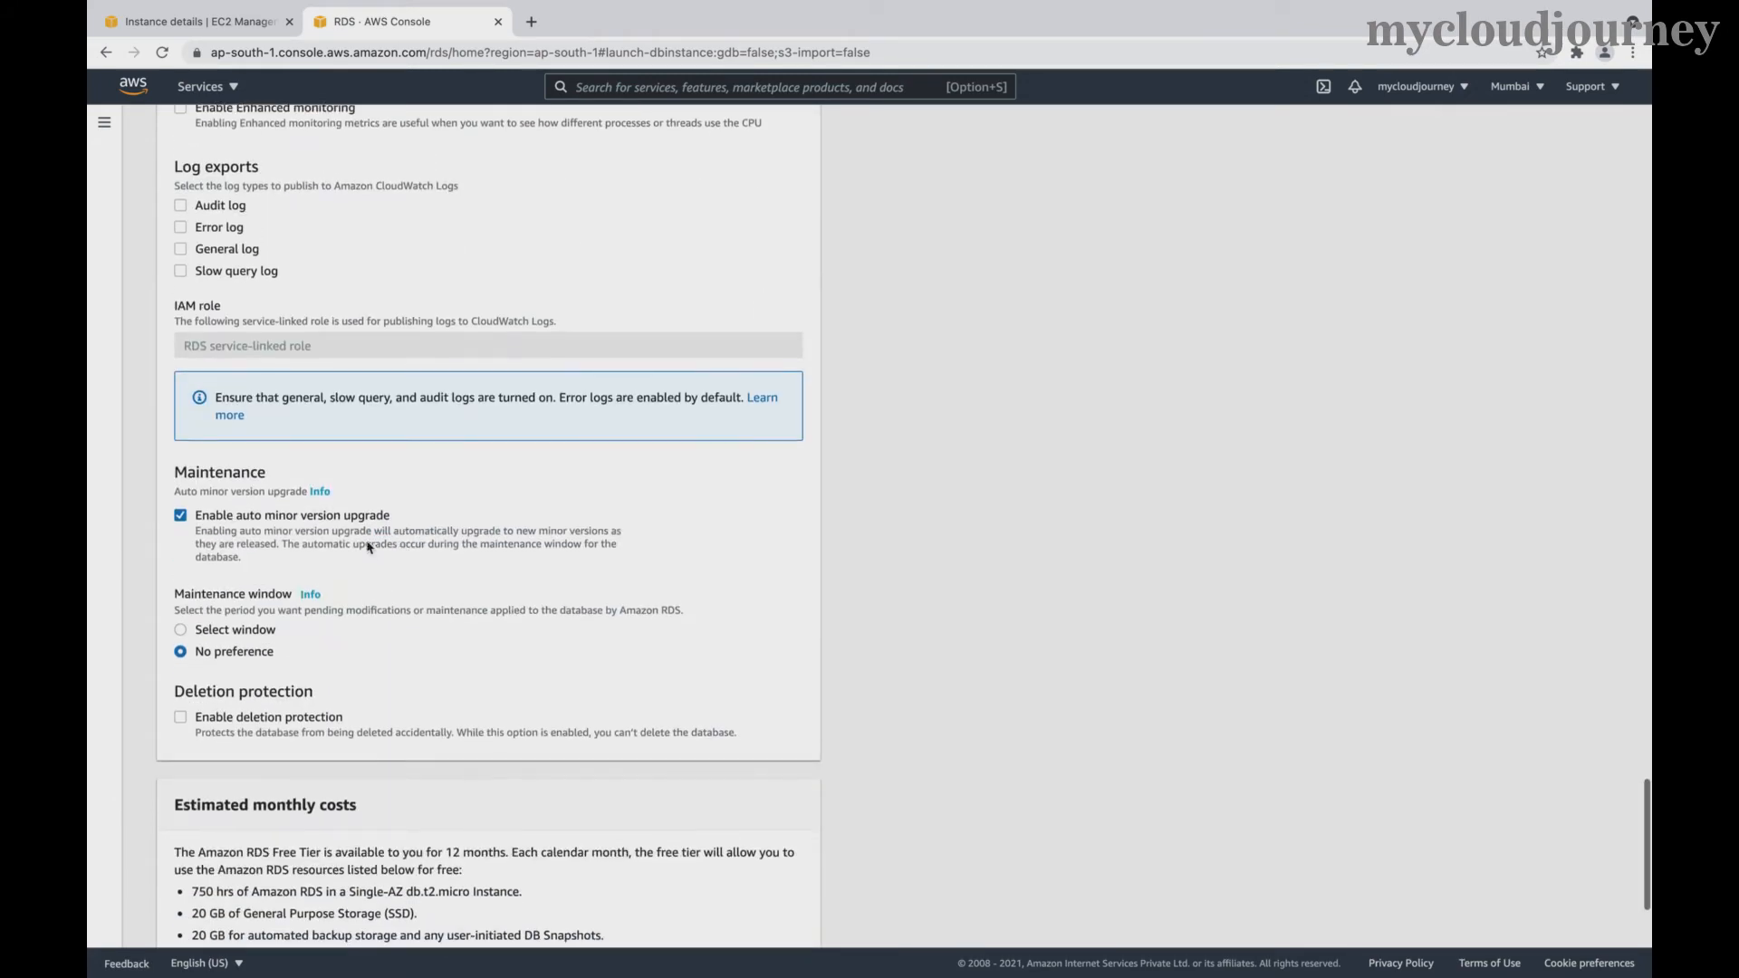
left_click(180, 519)
scroll(444, 604, "down", 3)
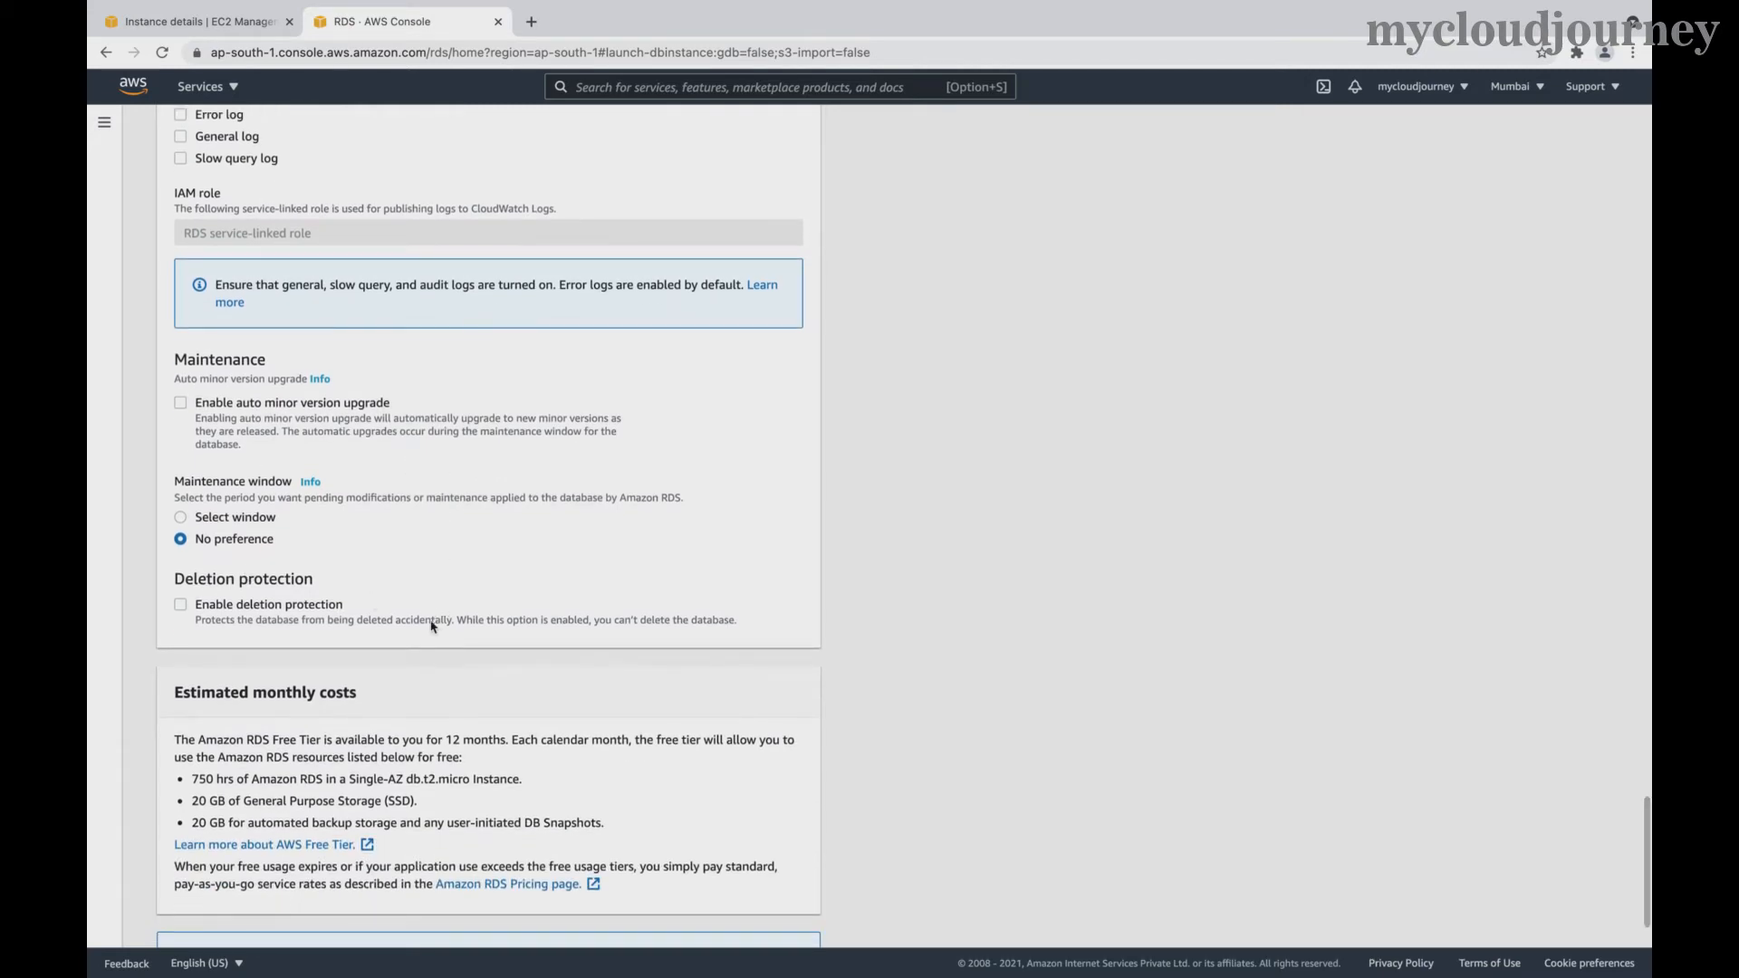
scroll(532, 682, "down", 3)
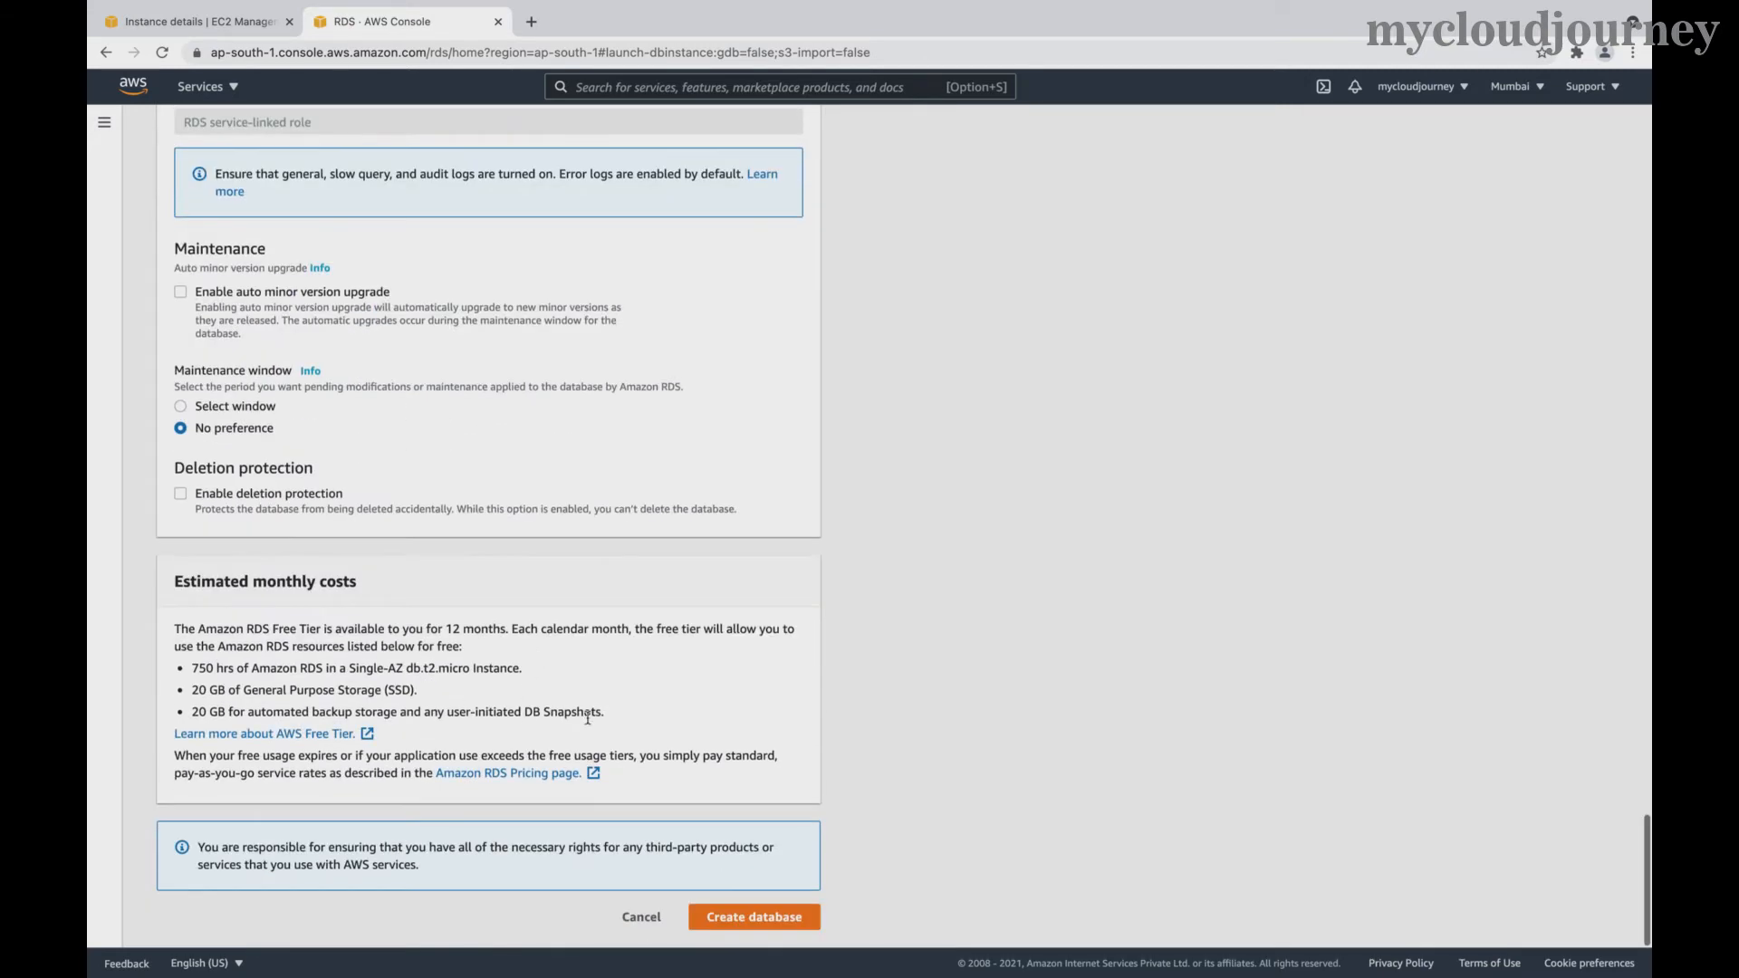
left_click(761, 916)
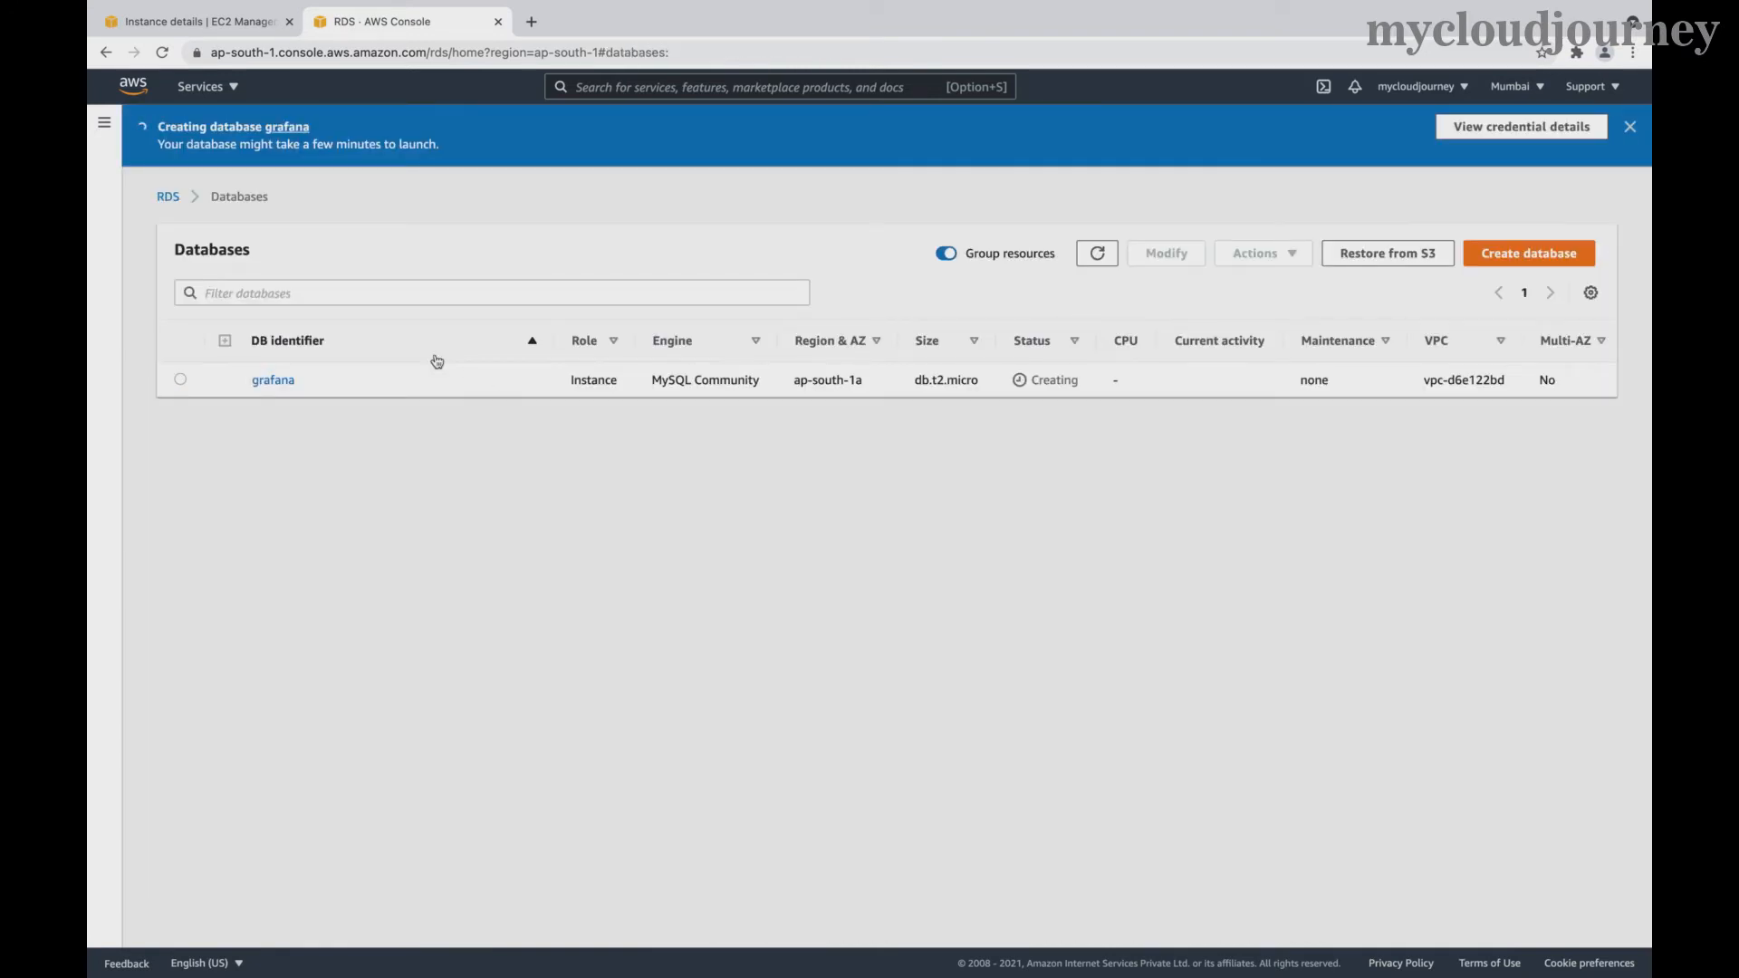
- Open the grafana database's details and copy its full endpoint address
left_click_drag(160, 147, 453, 155)
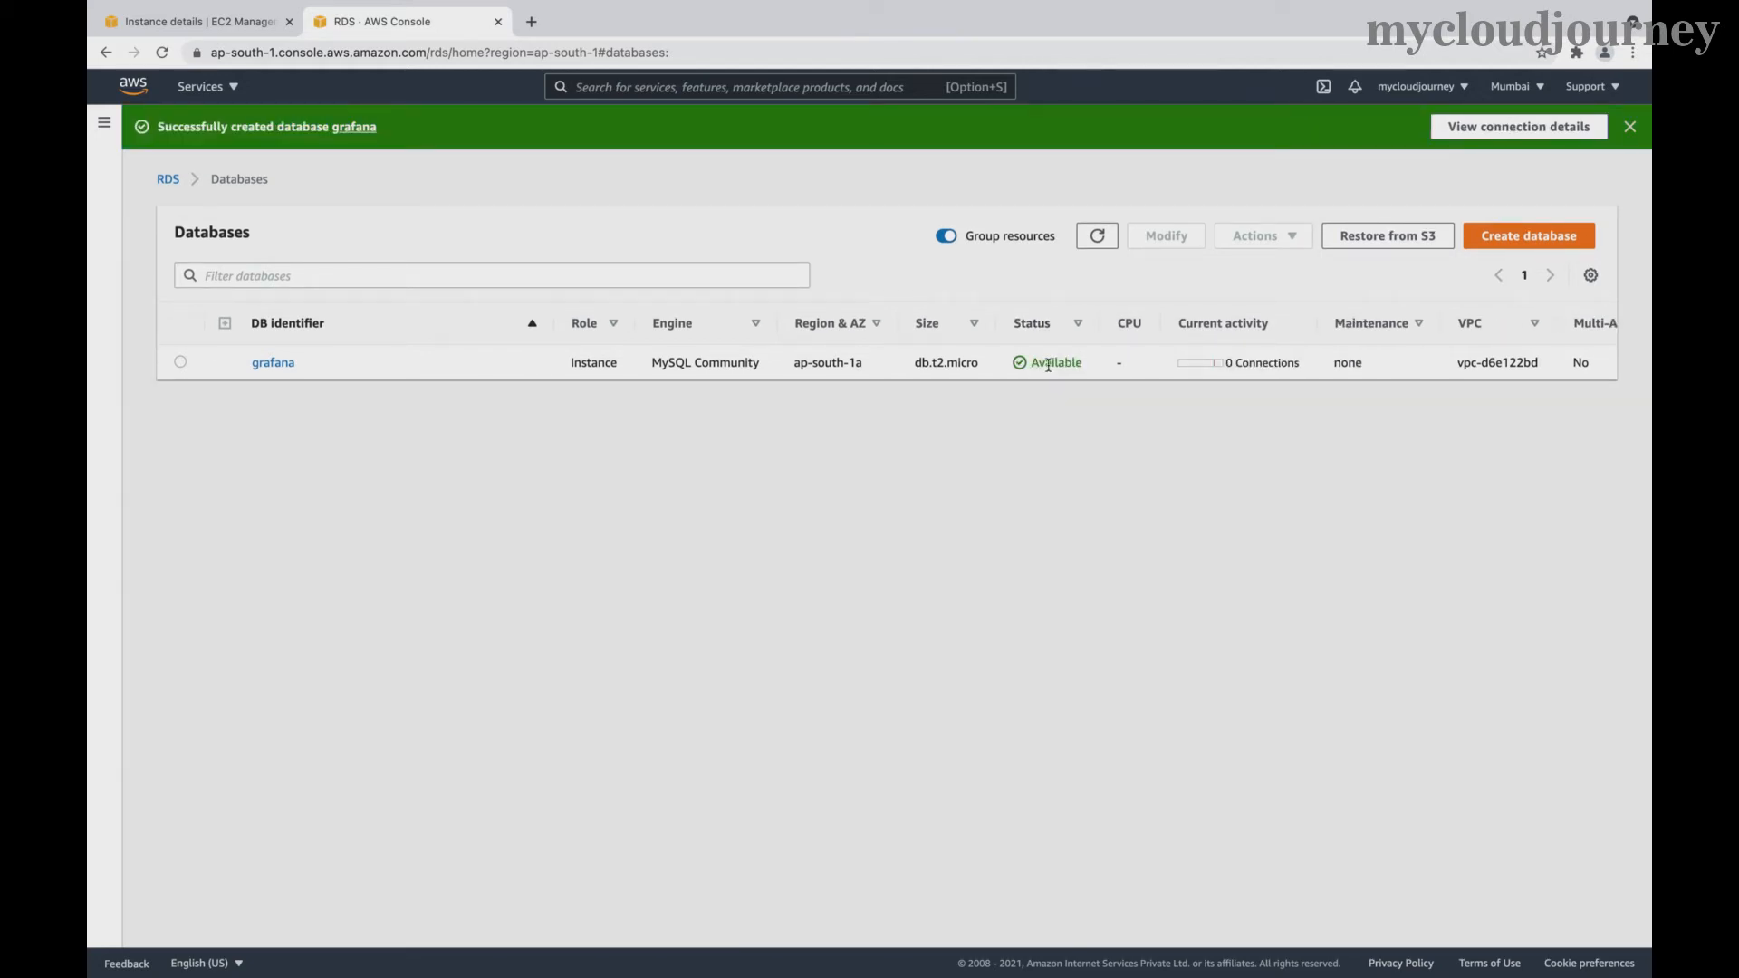
left_click(273, 365)
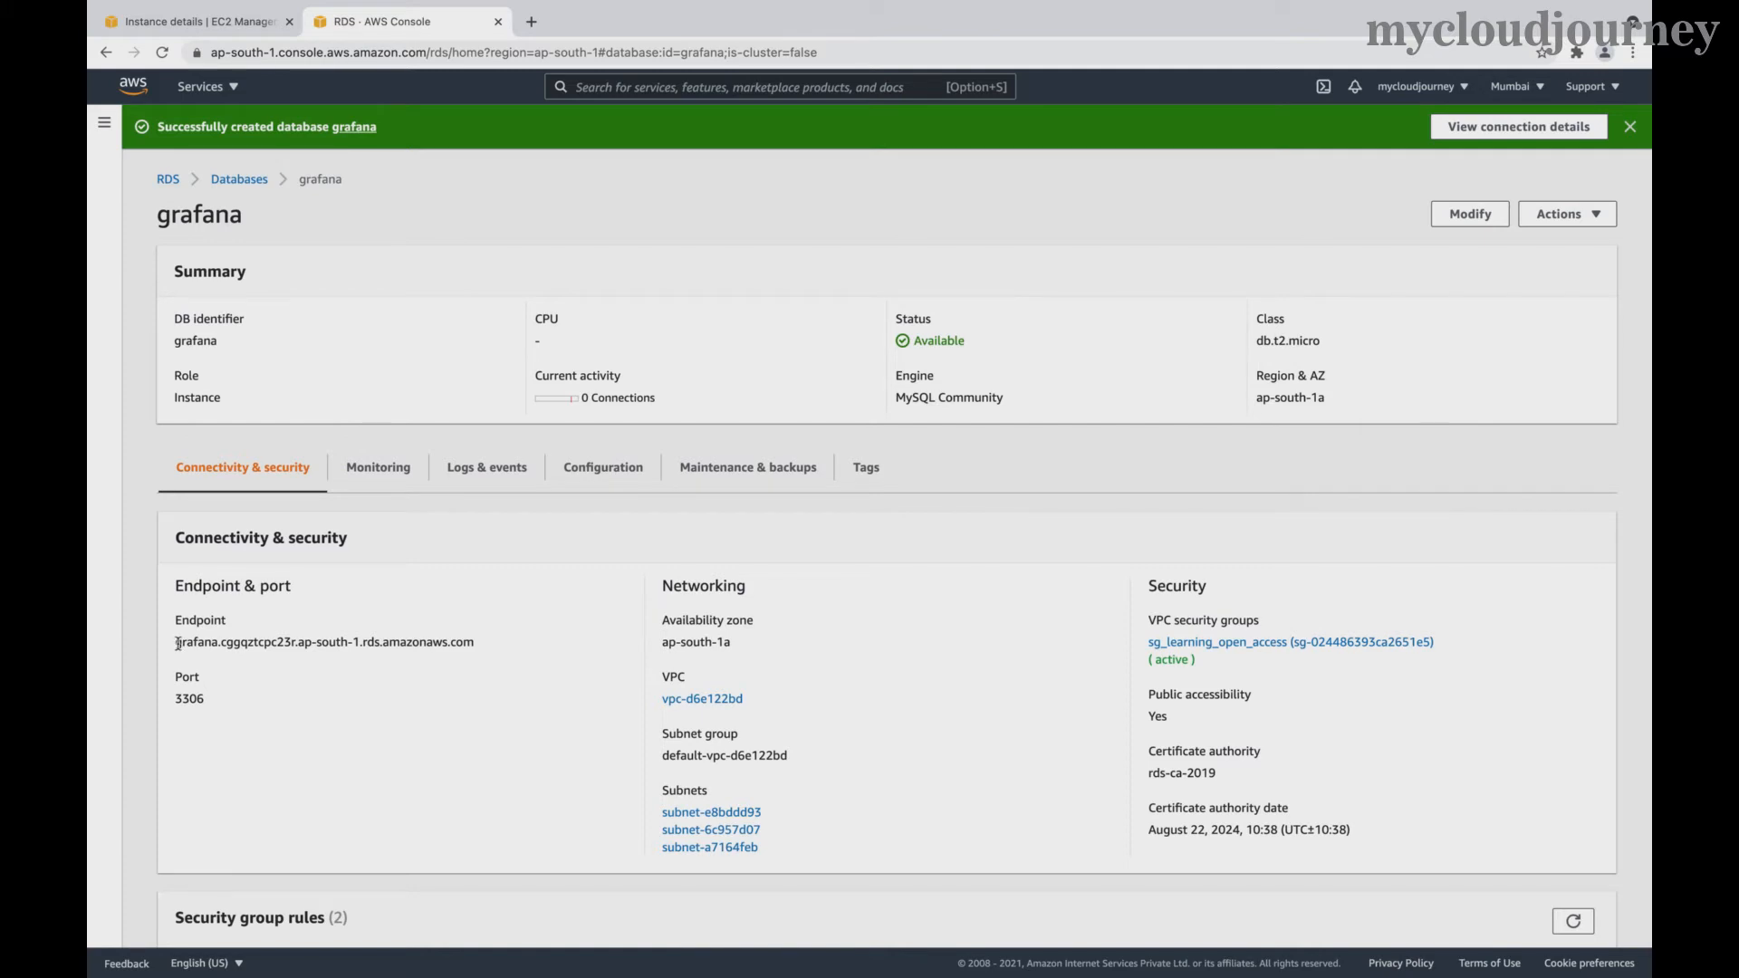
left_click_drag(177, 643, 260, 648)
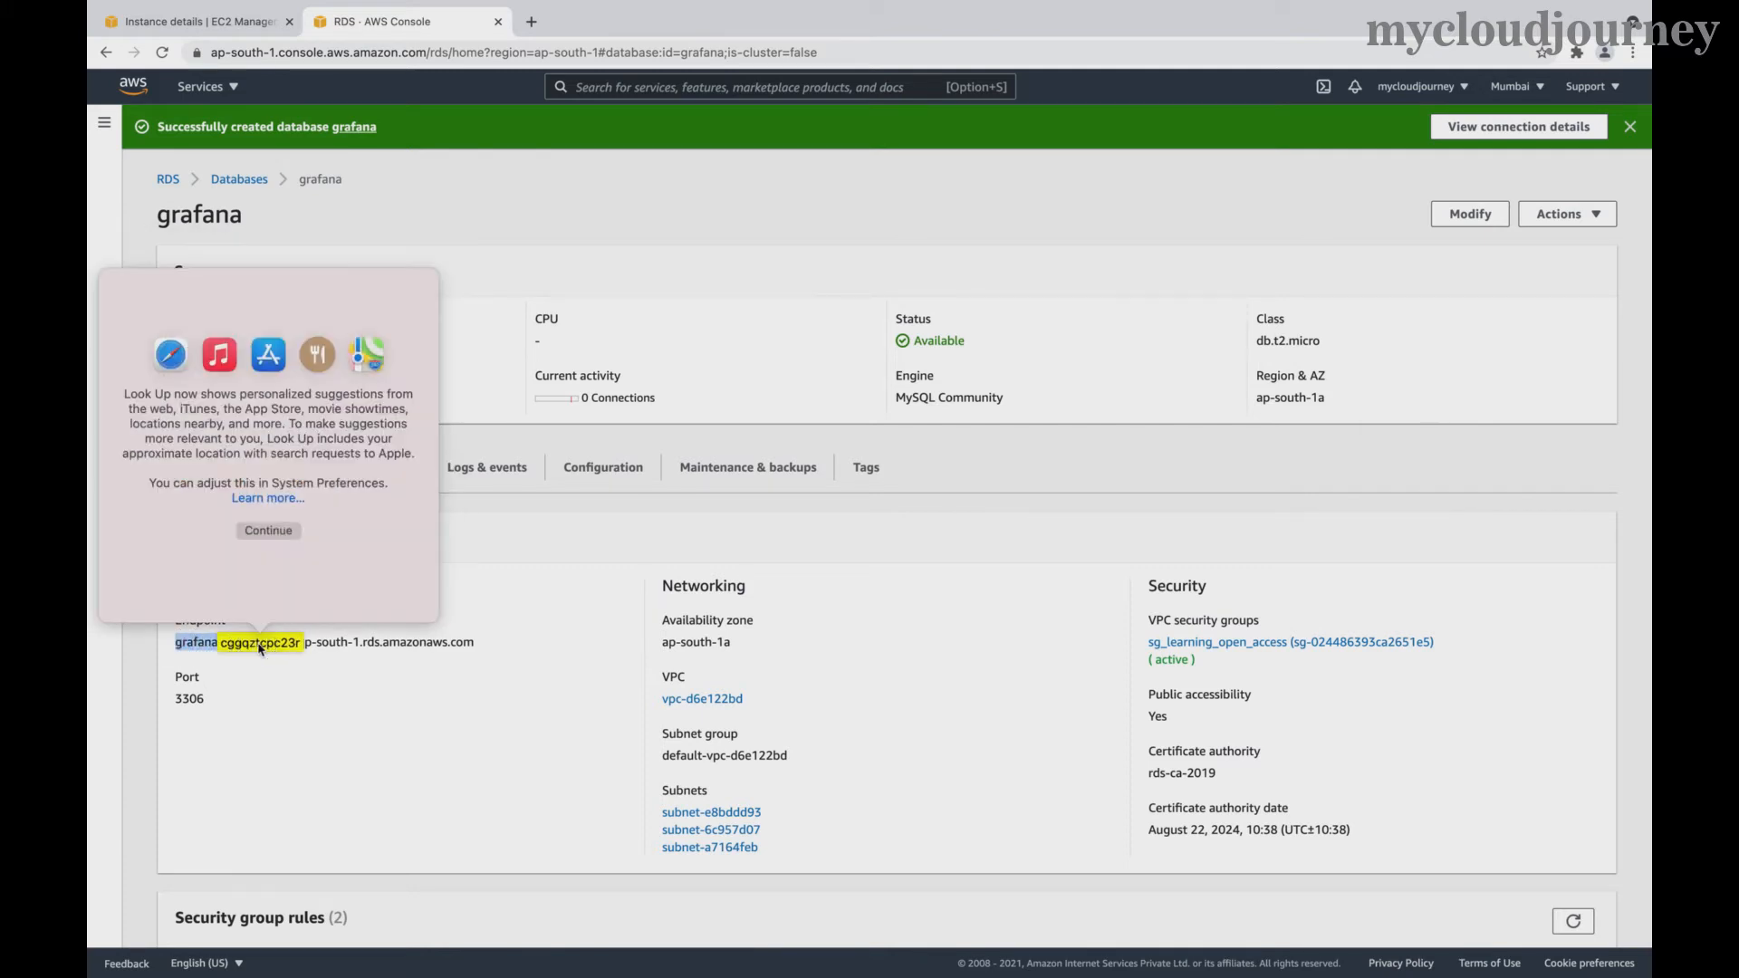
left_click(315, 674)
left_click(485, 644)
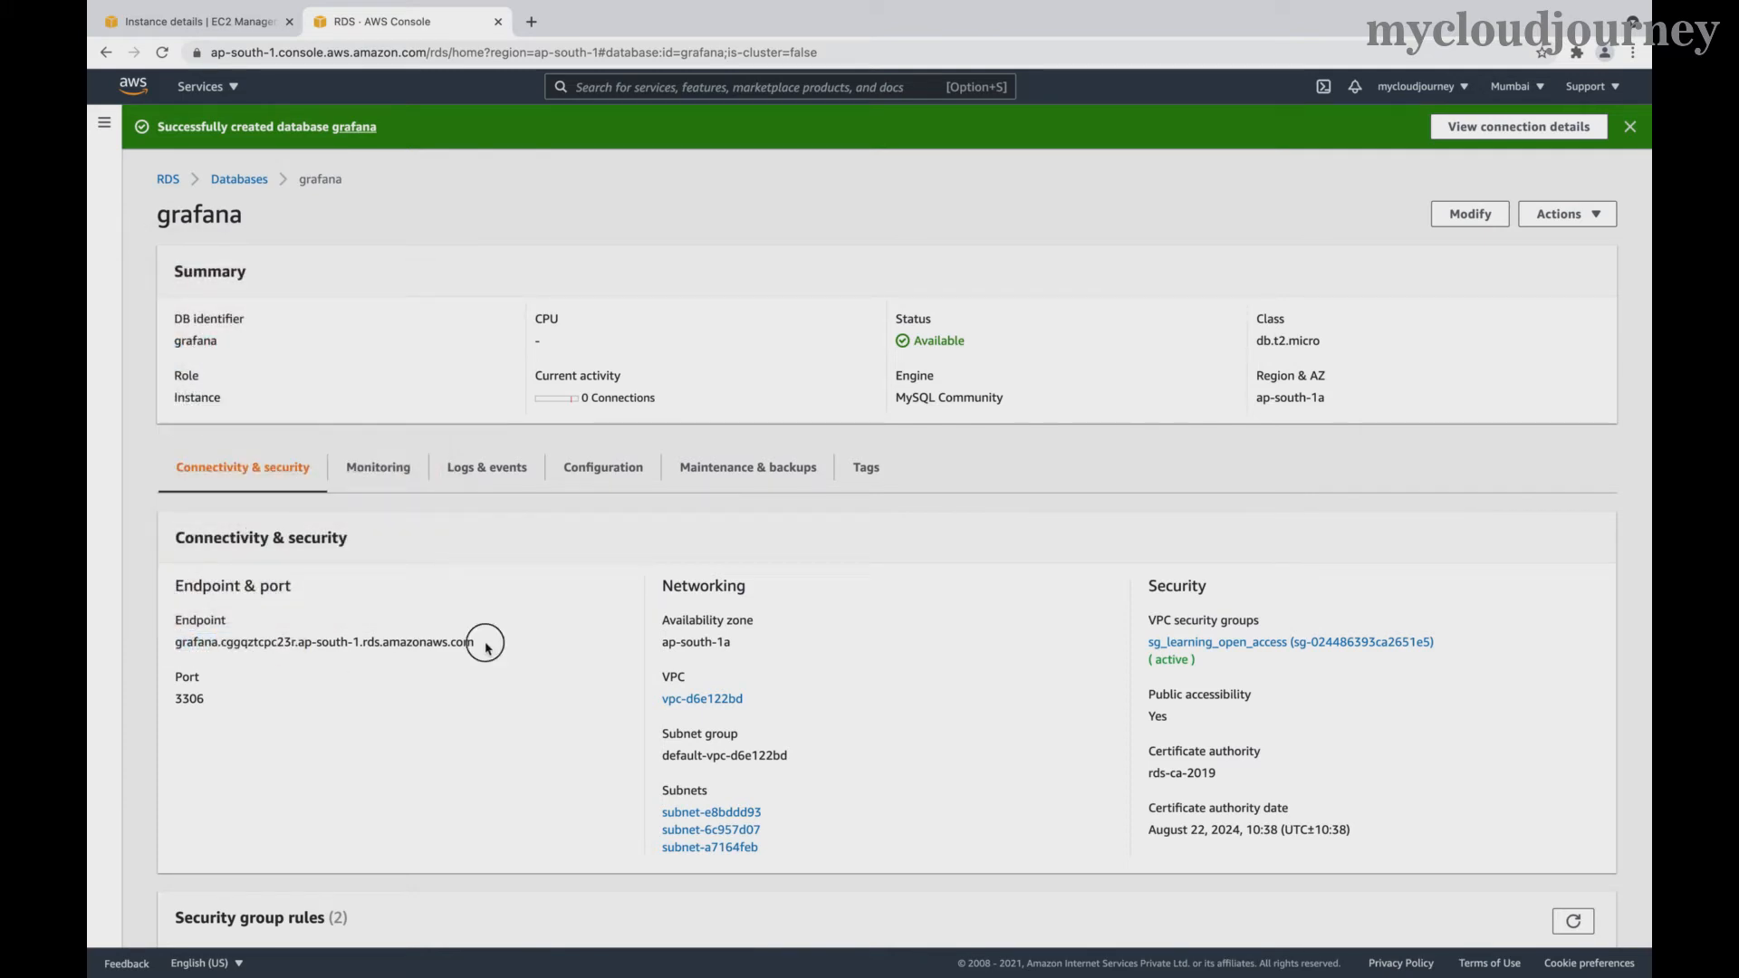
left_click_drag(485, 644, 177, 646)
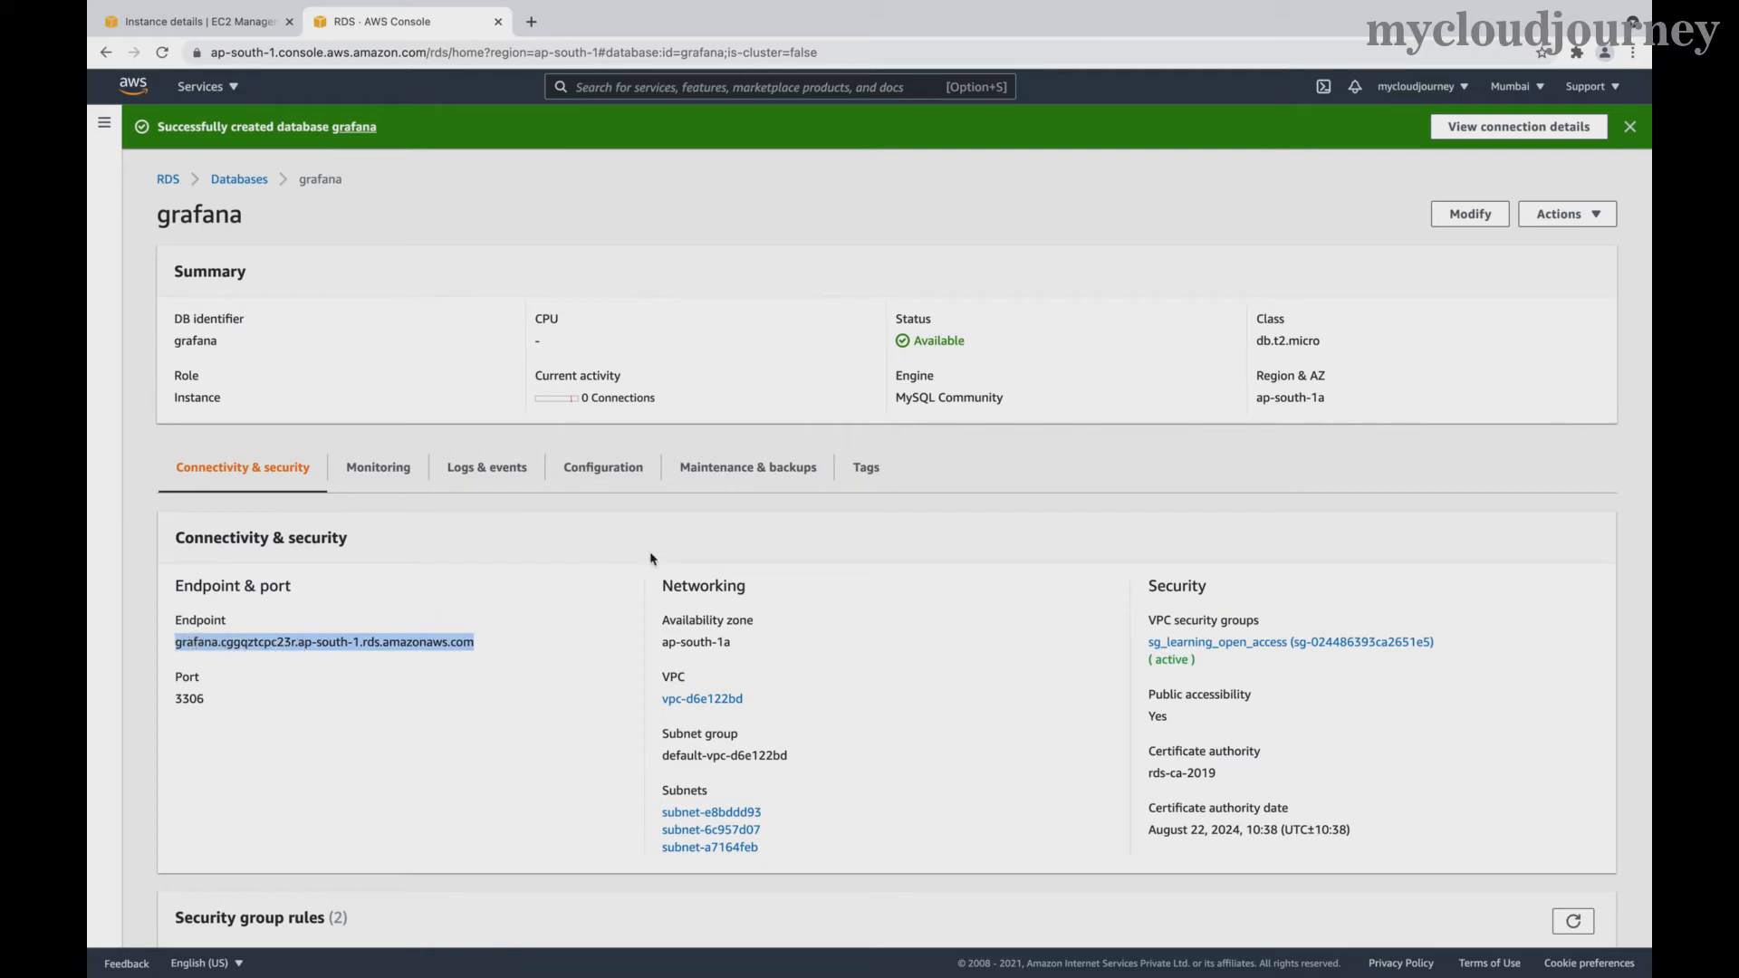
- Review the Configuration tab showing DB name grafana_db and engine 5.7.33
left_click(579, 467)
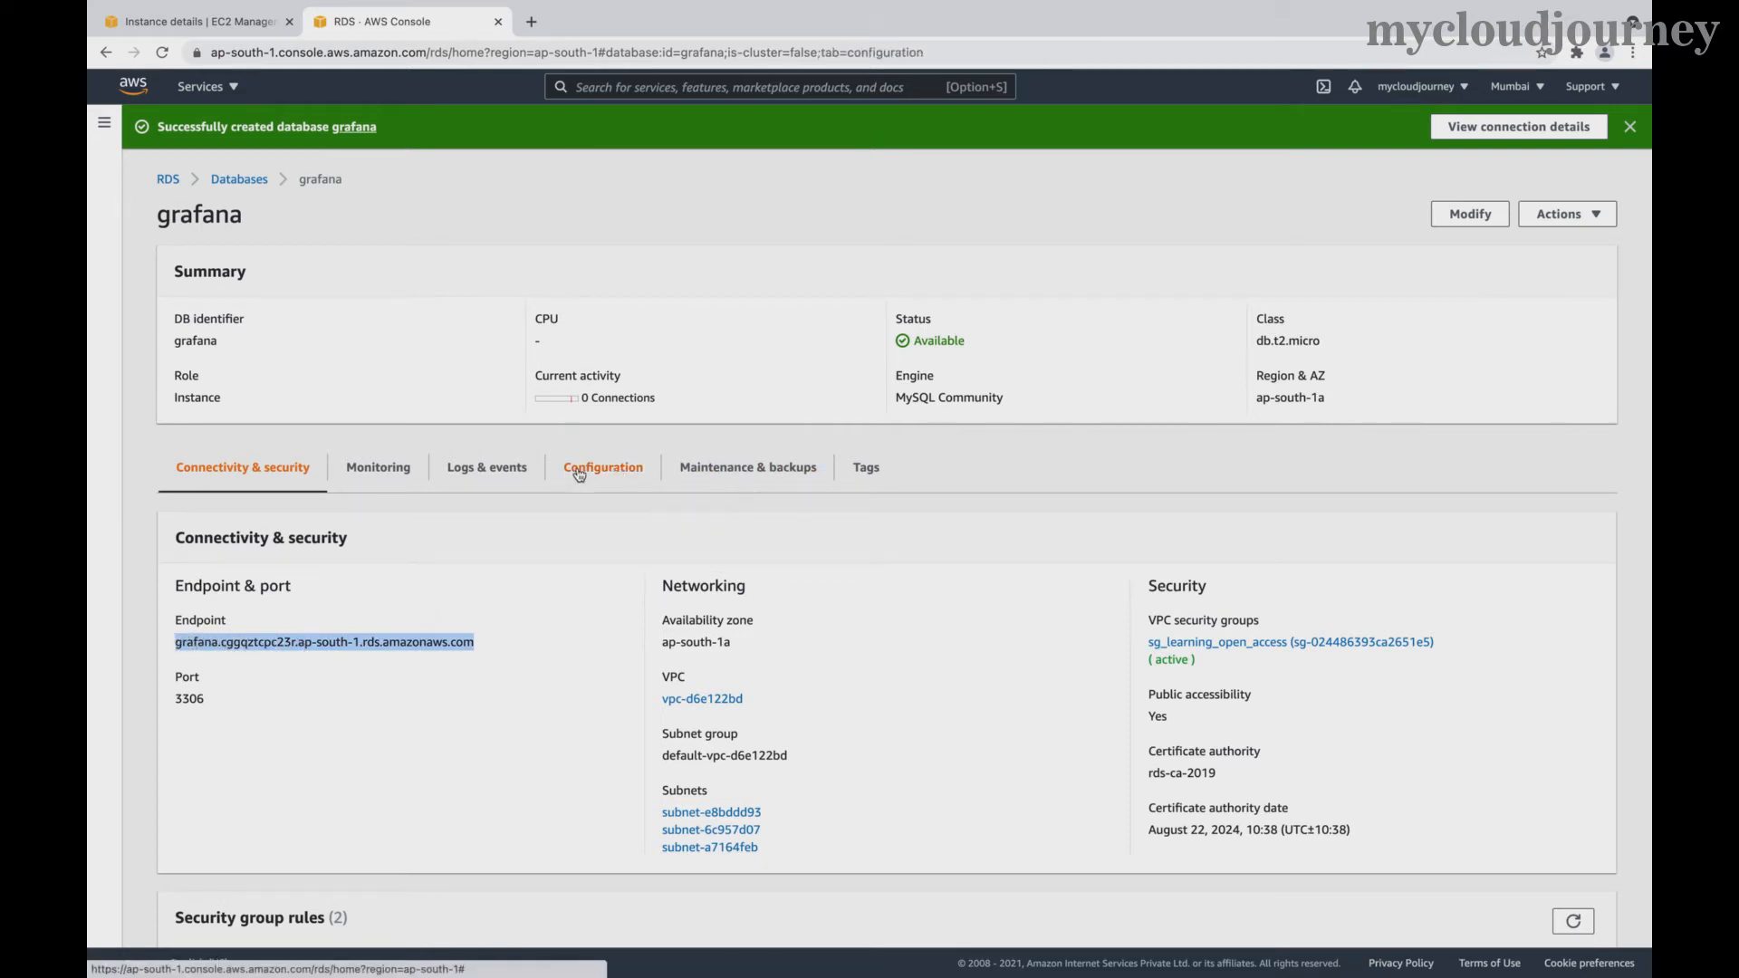
scroll(373, 690, "down", 2)
scroll(372, 693, "down", 1)
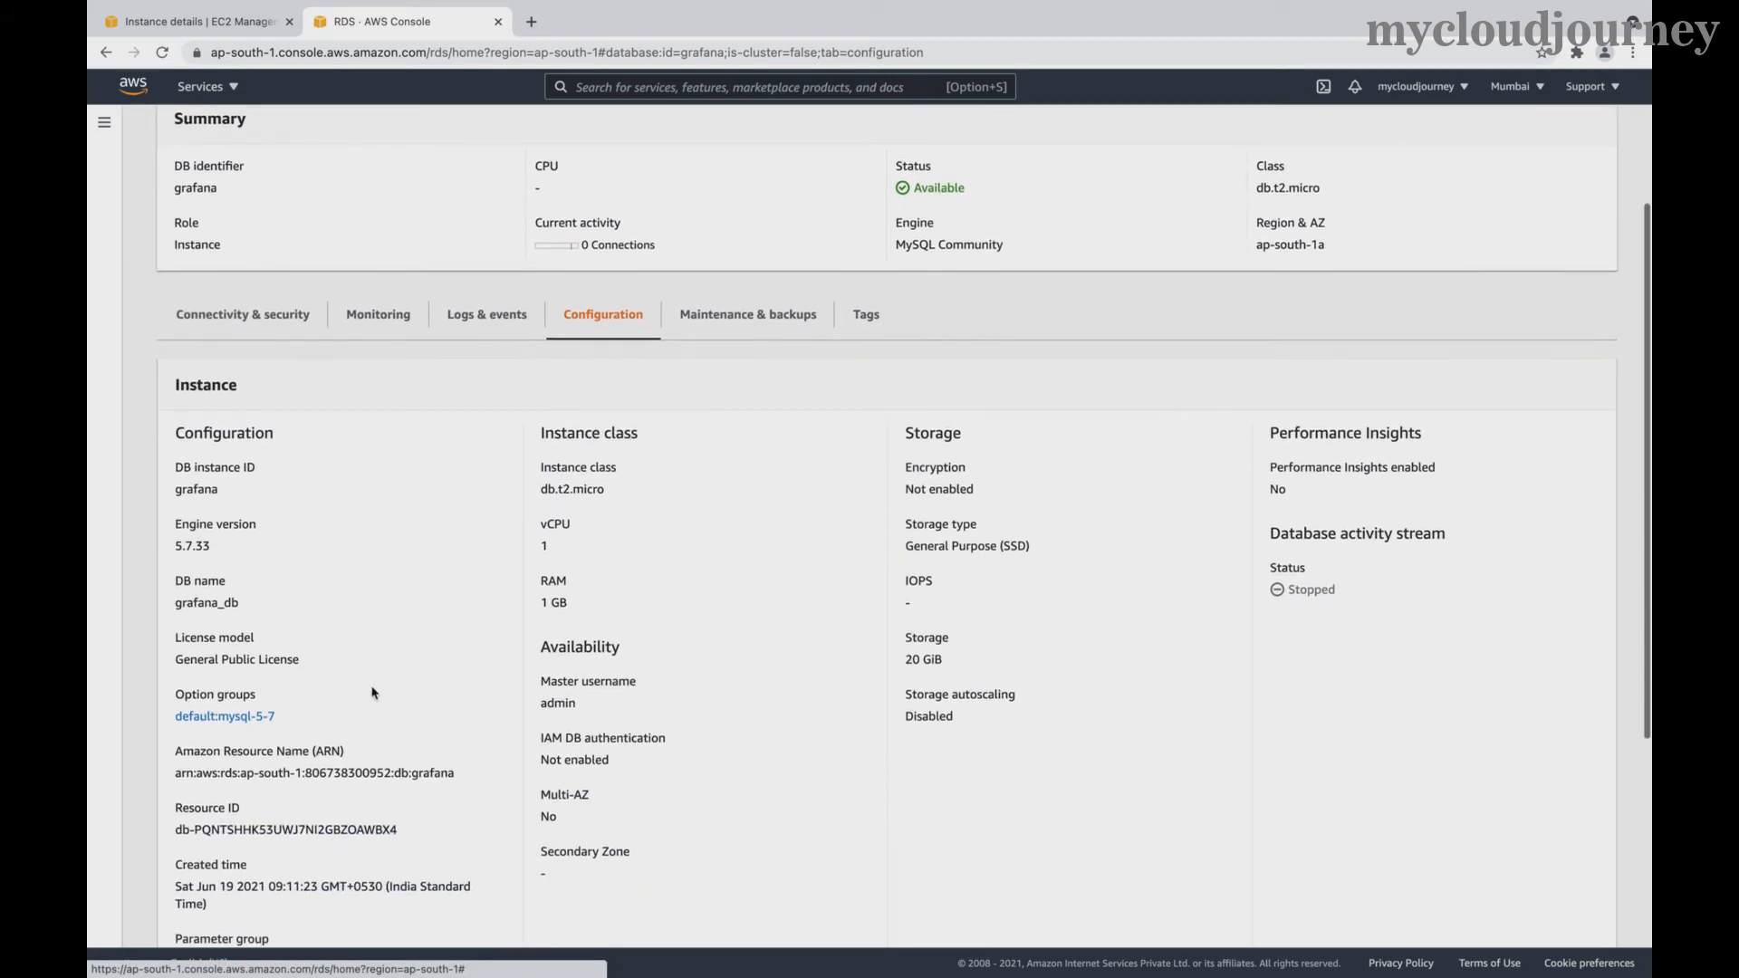
scroll(372, 692, "down", 1)
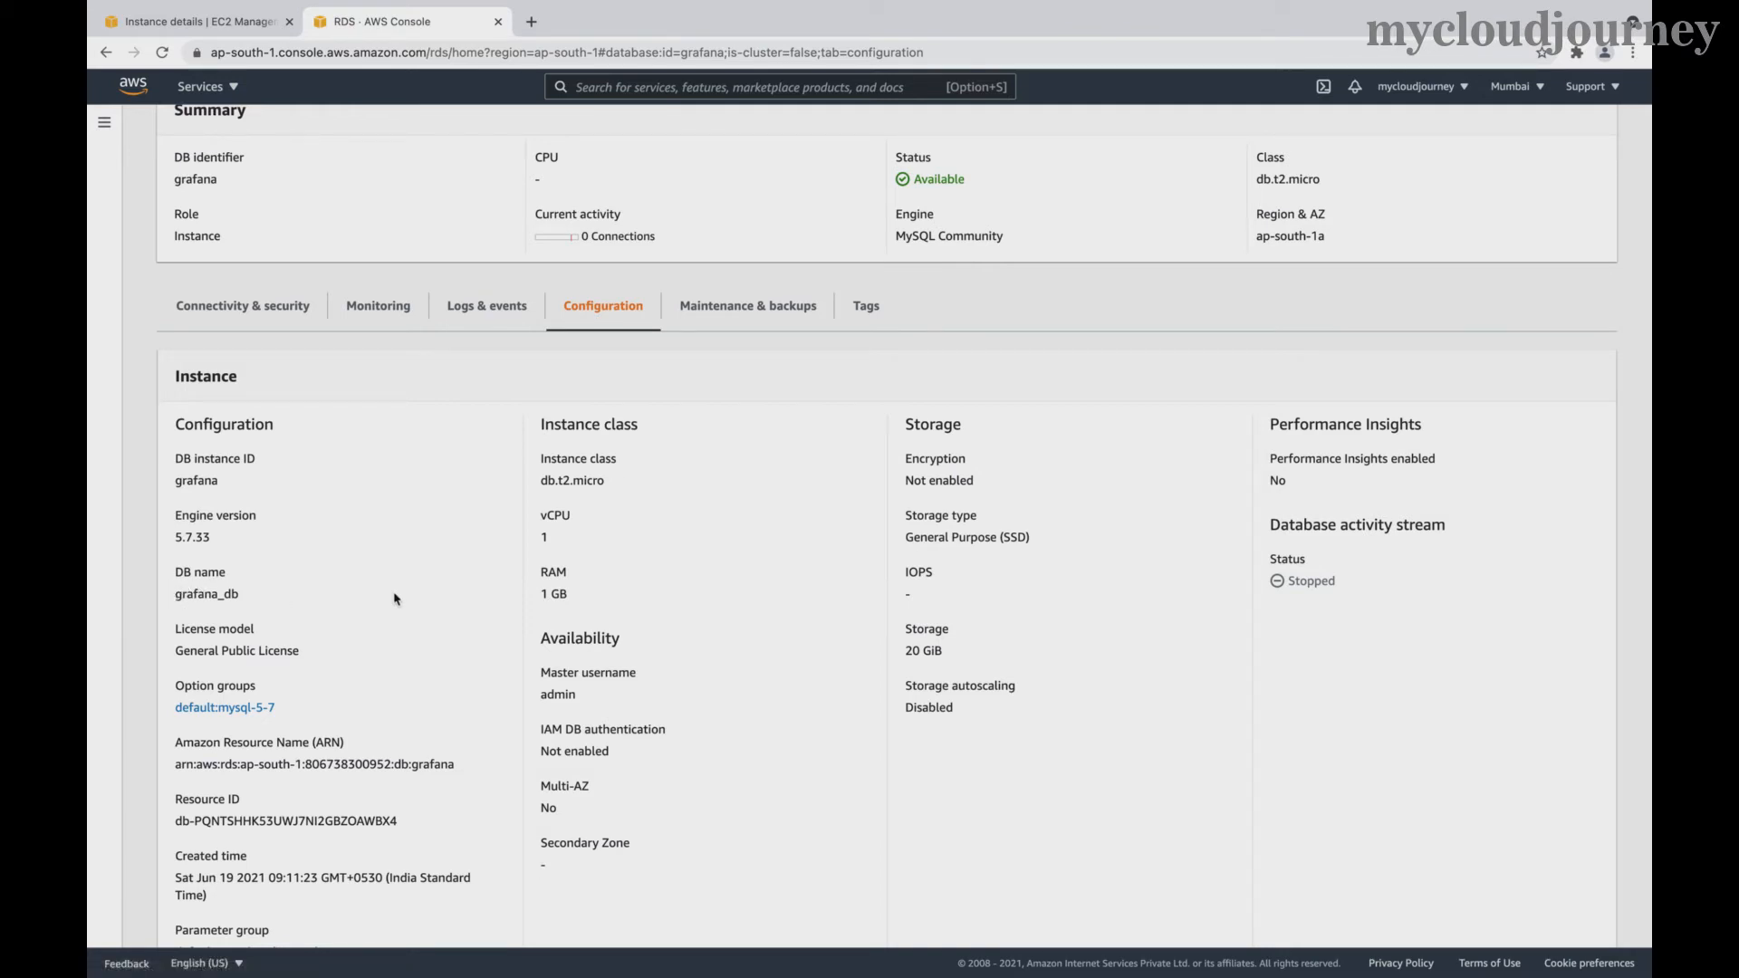
- Switch to Terminal and log out of the EC2 server with exit
key("ctrl+Left")
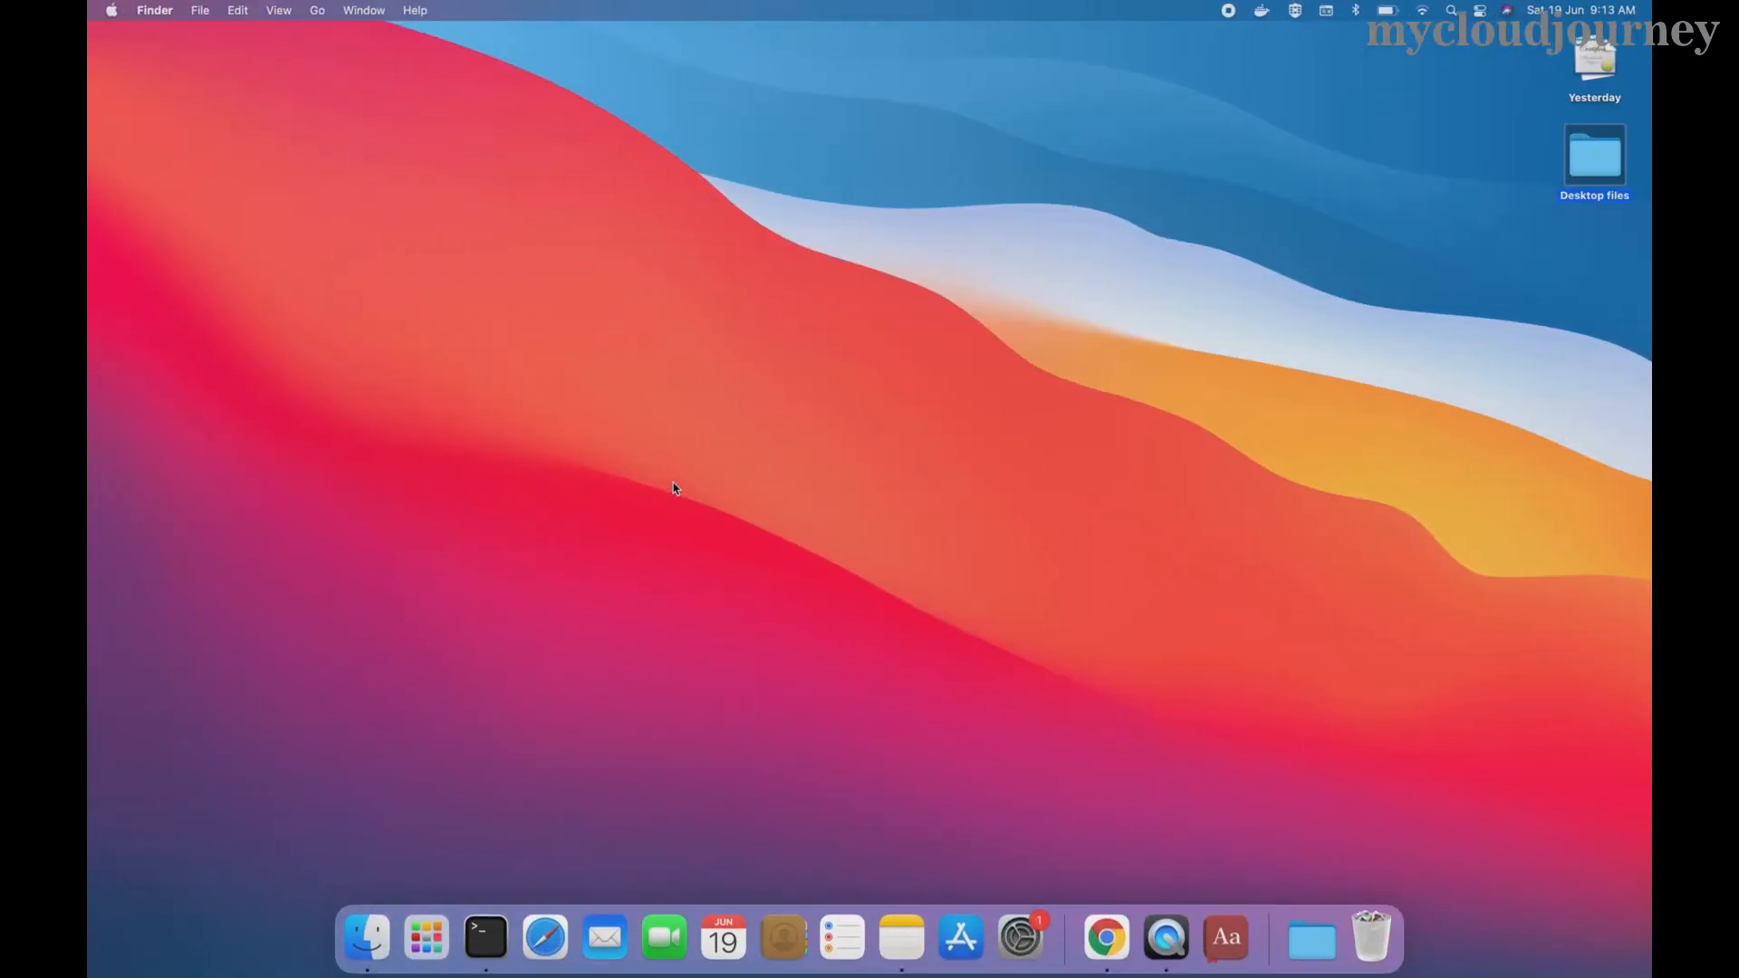
key("ctrl+Right")
key("ctrl+Right")
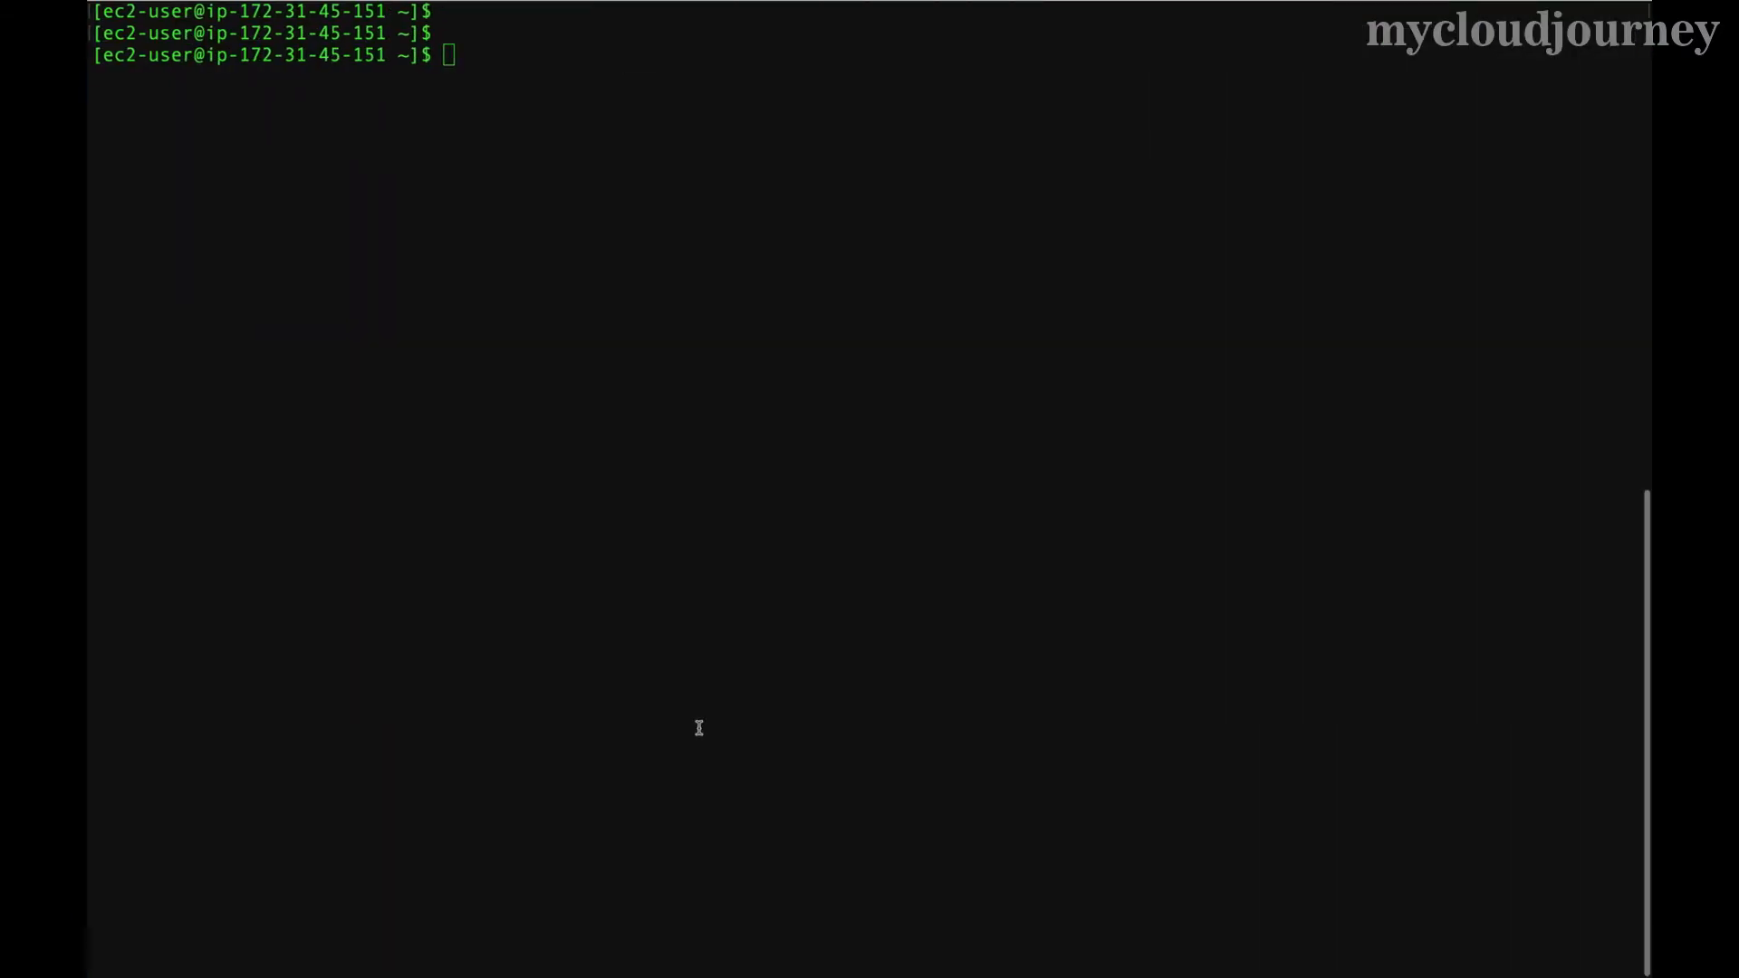
key("Up")
key("Up")
key("Up")
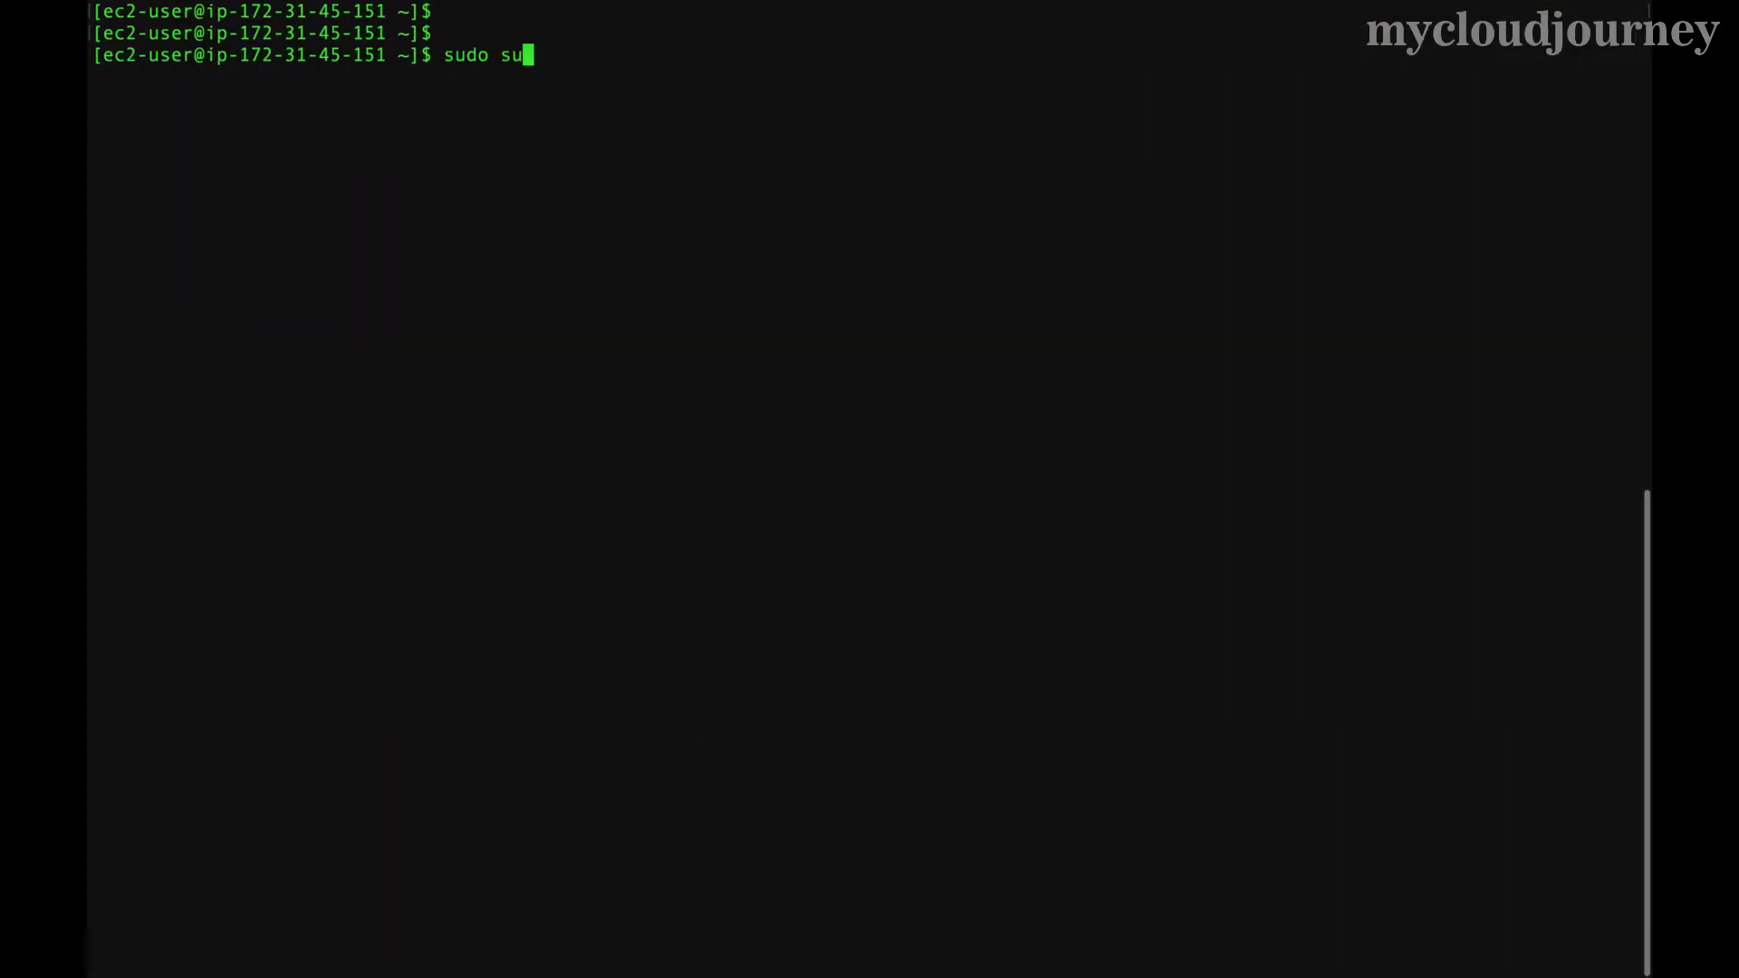
key("Down")
key("Up")
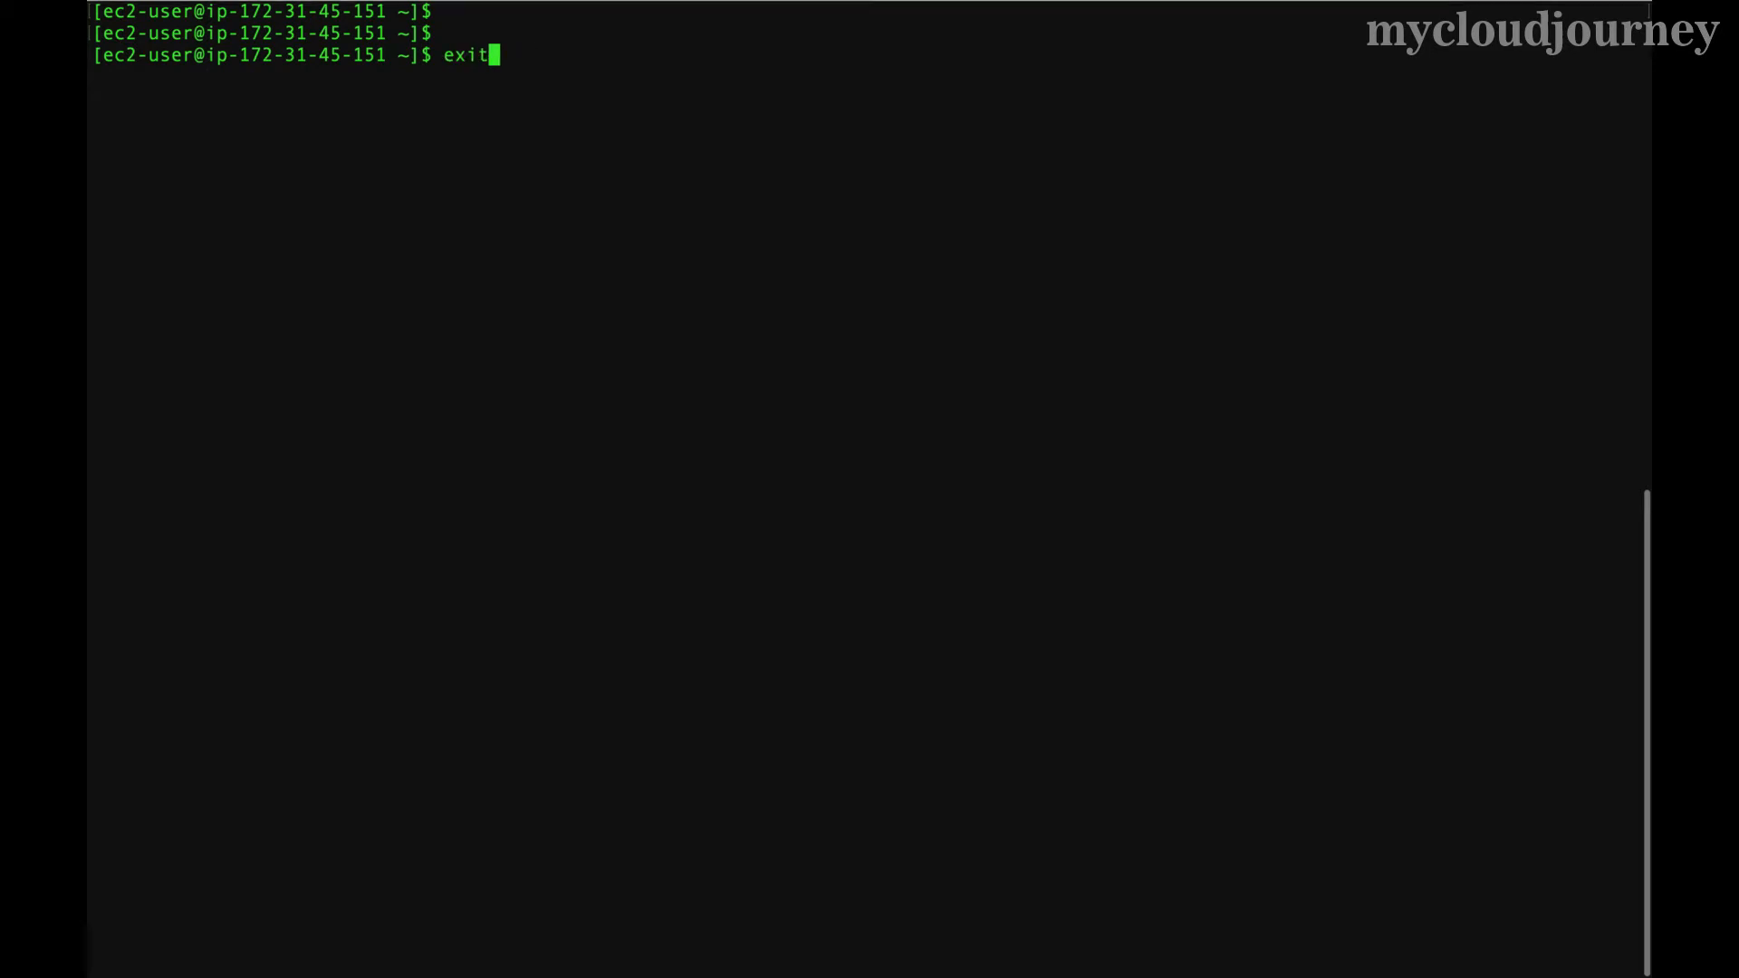
key("Down")
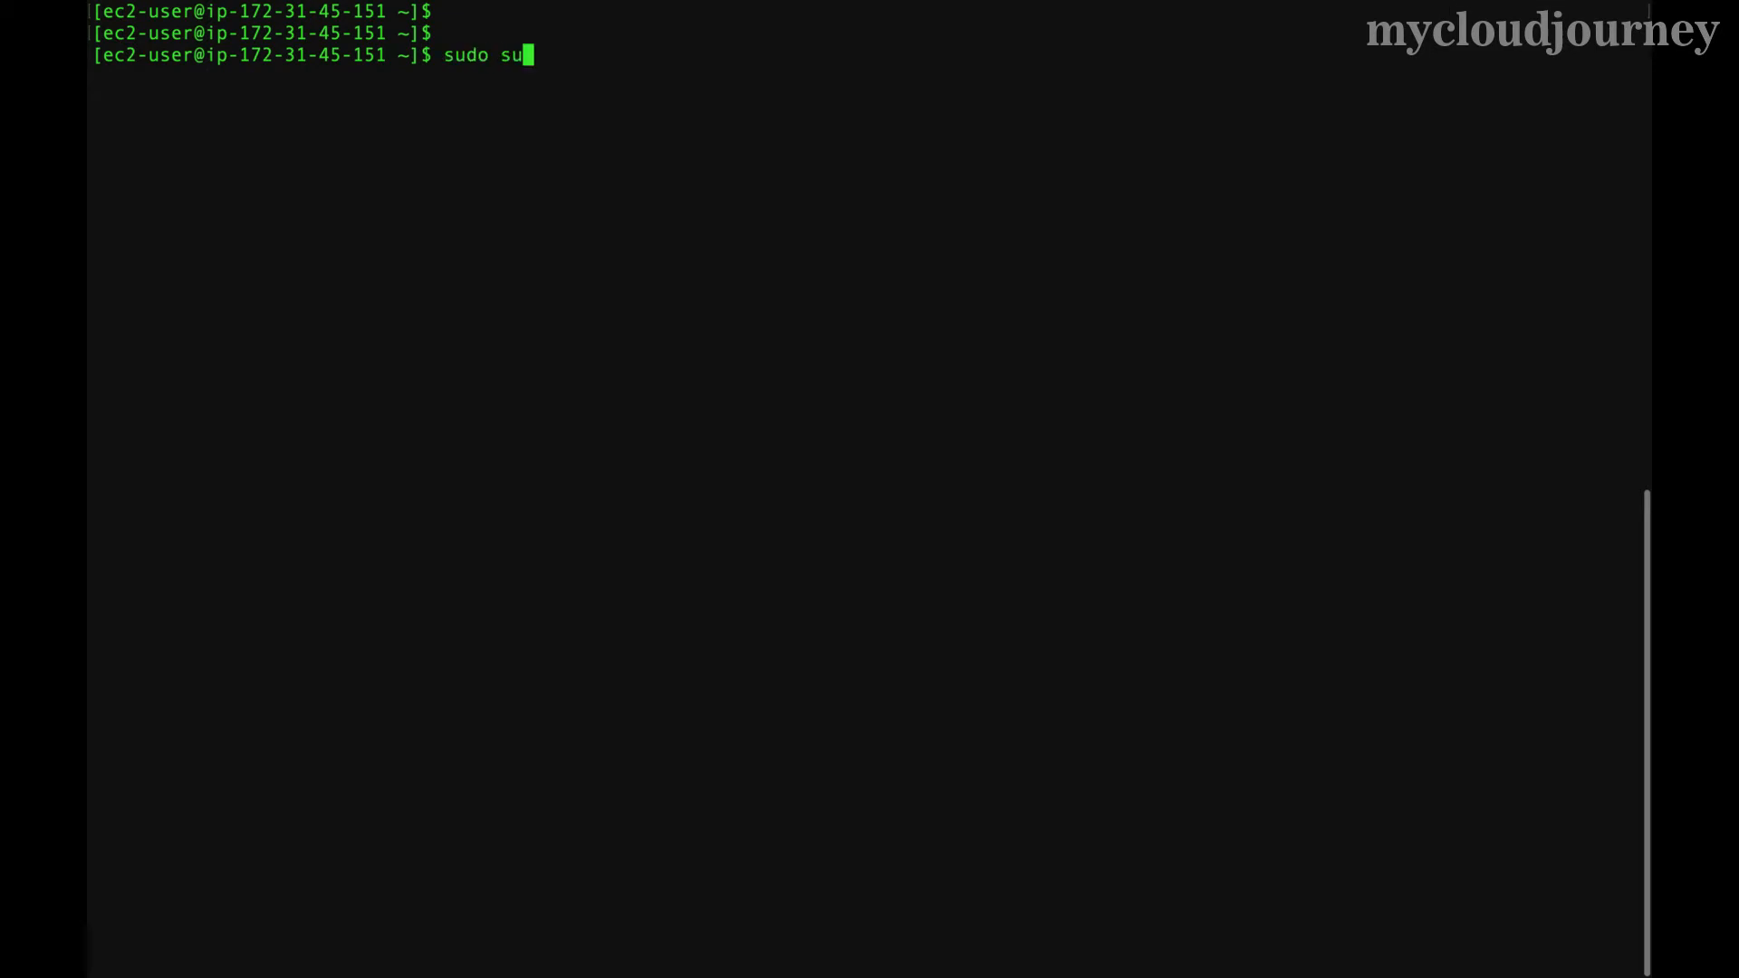
key("Up")
key("Down")
key("Up")
key("Return")
key("Return")
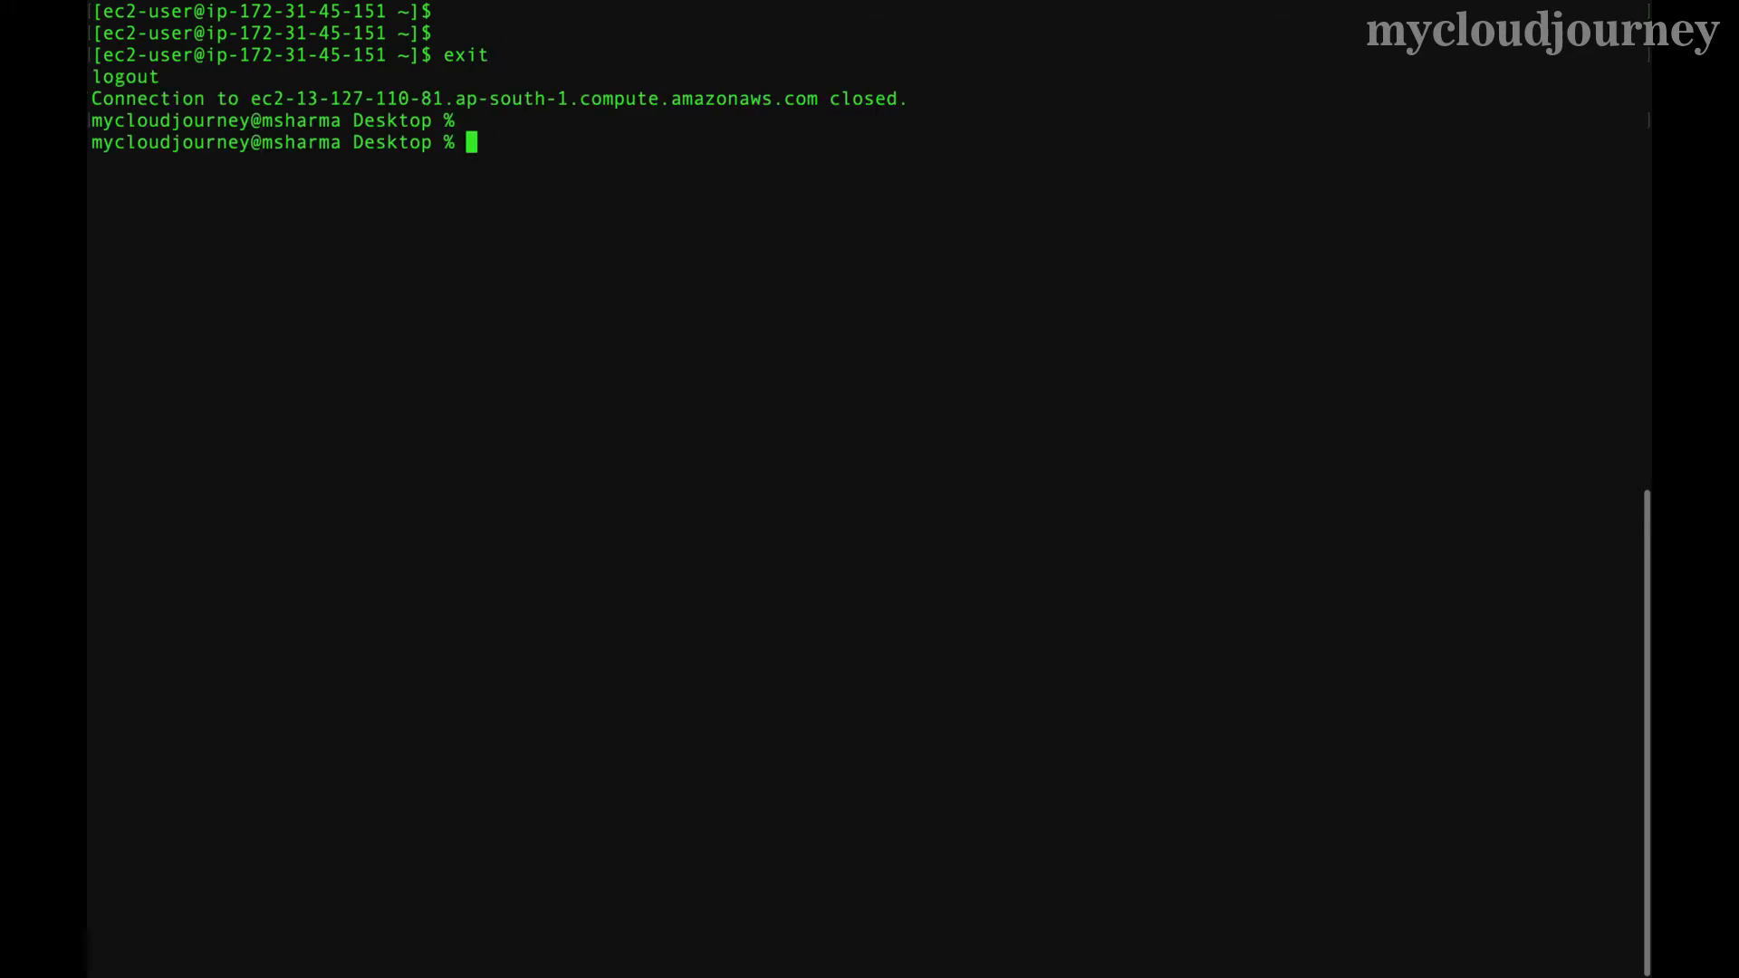
- Reconnect over SSH with the recalled ssh -i grafana.pem command and become root with sudo su
key("Up")
key("Up")
key("Down")
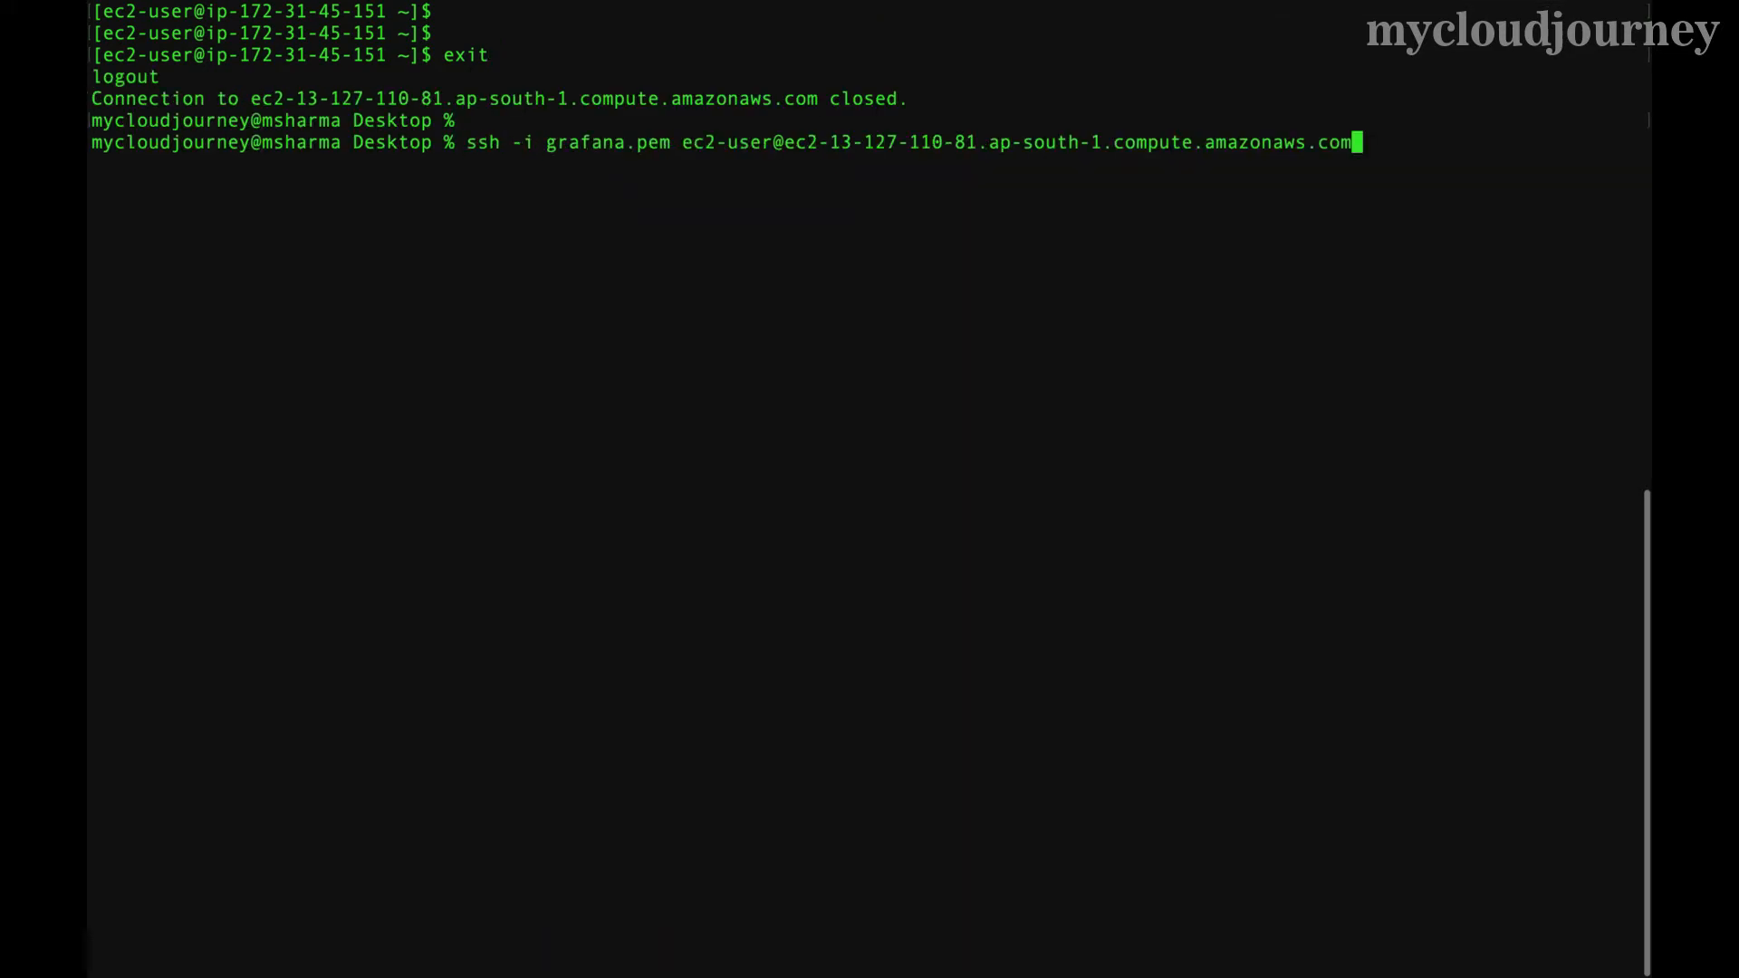
key("Return")
type("sudo su")
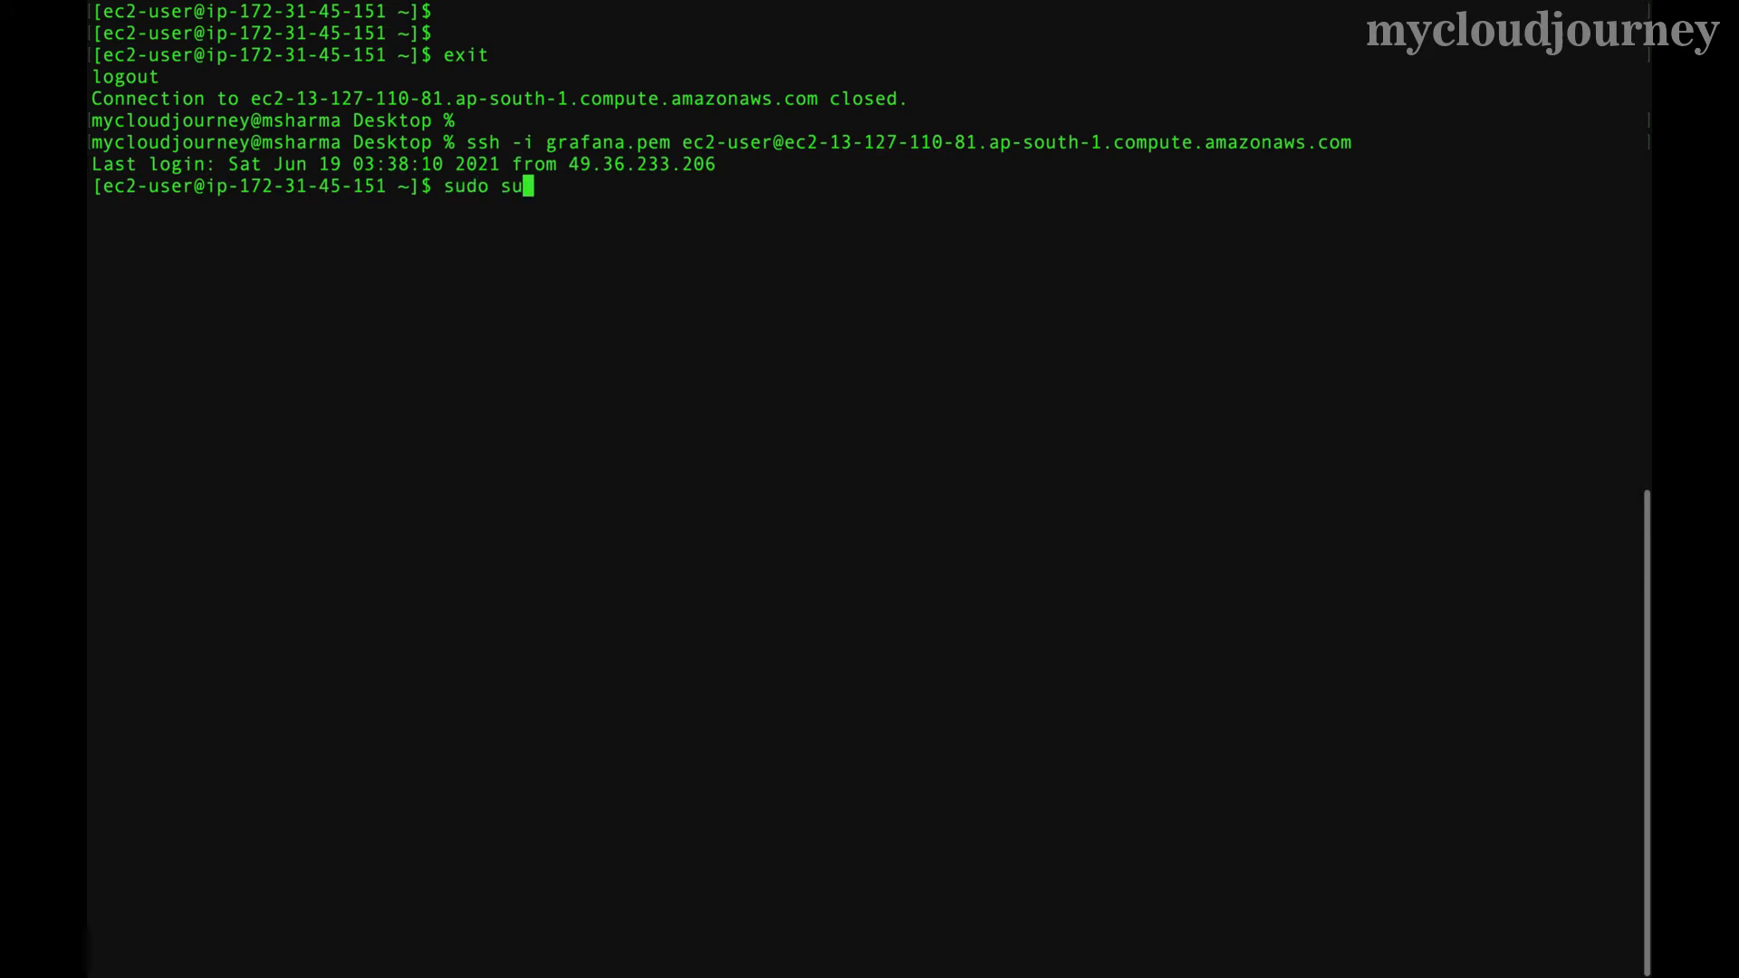
key("Return")
type("vim /etc/")
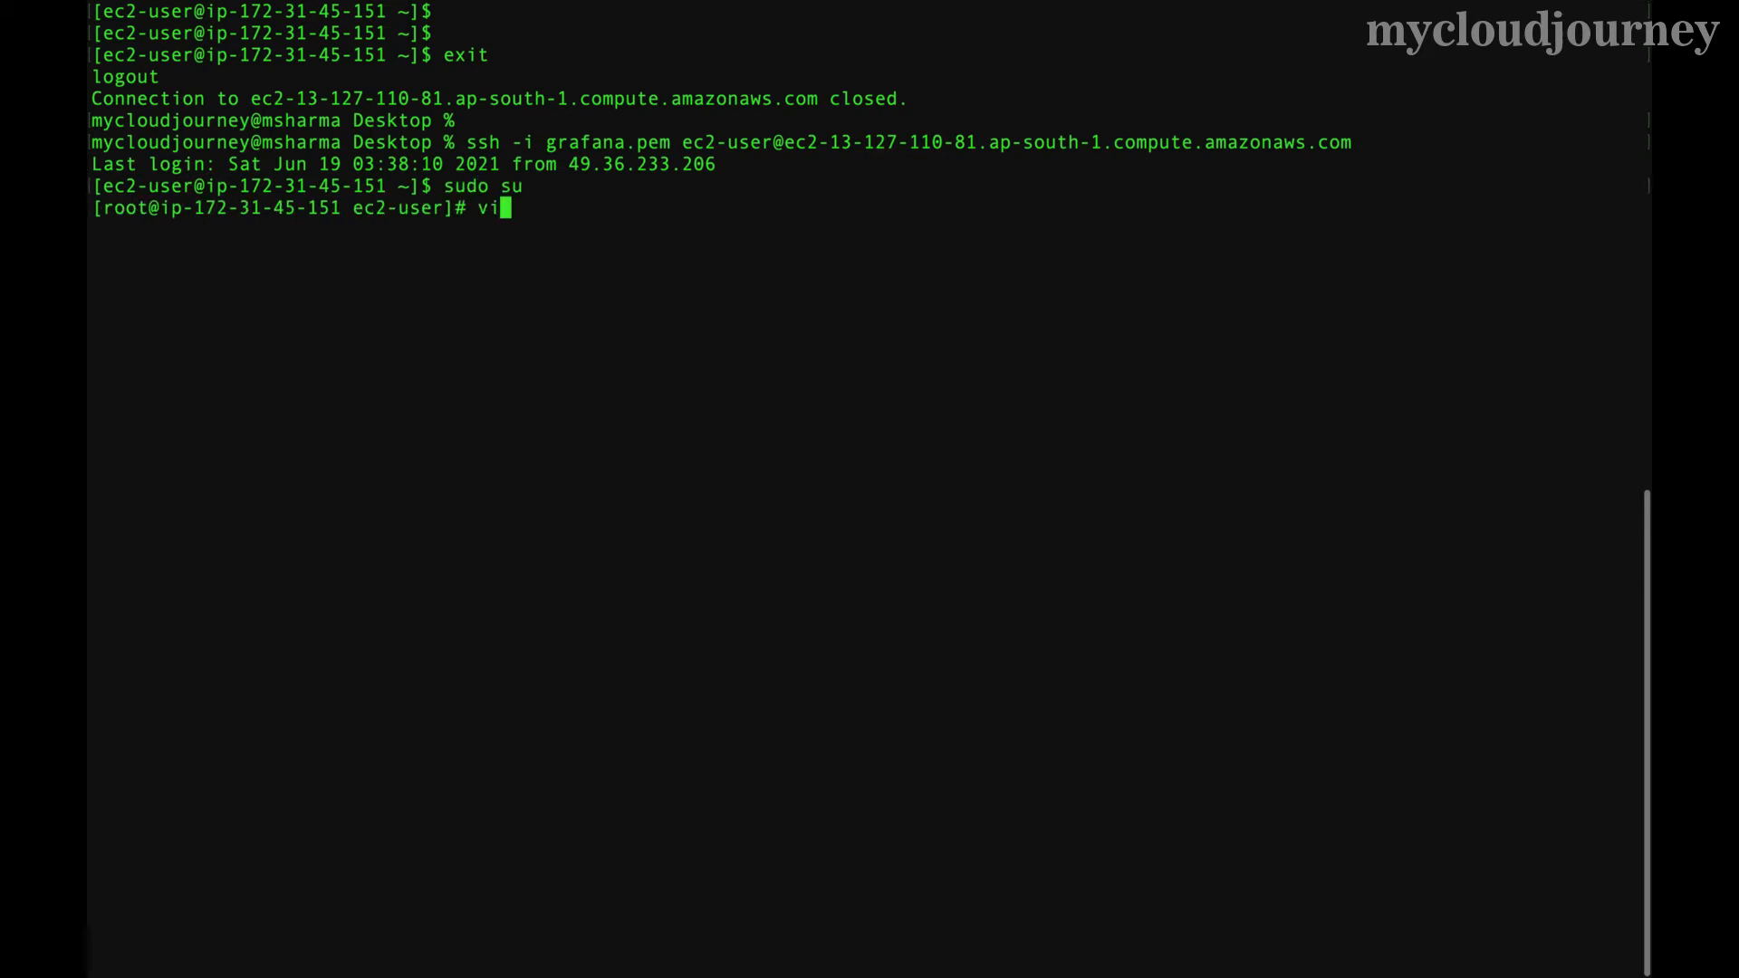
type("grafana/grafa")
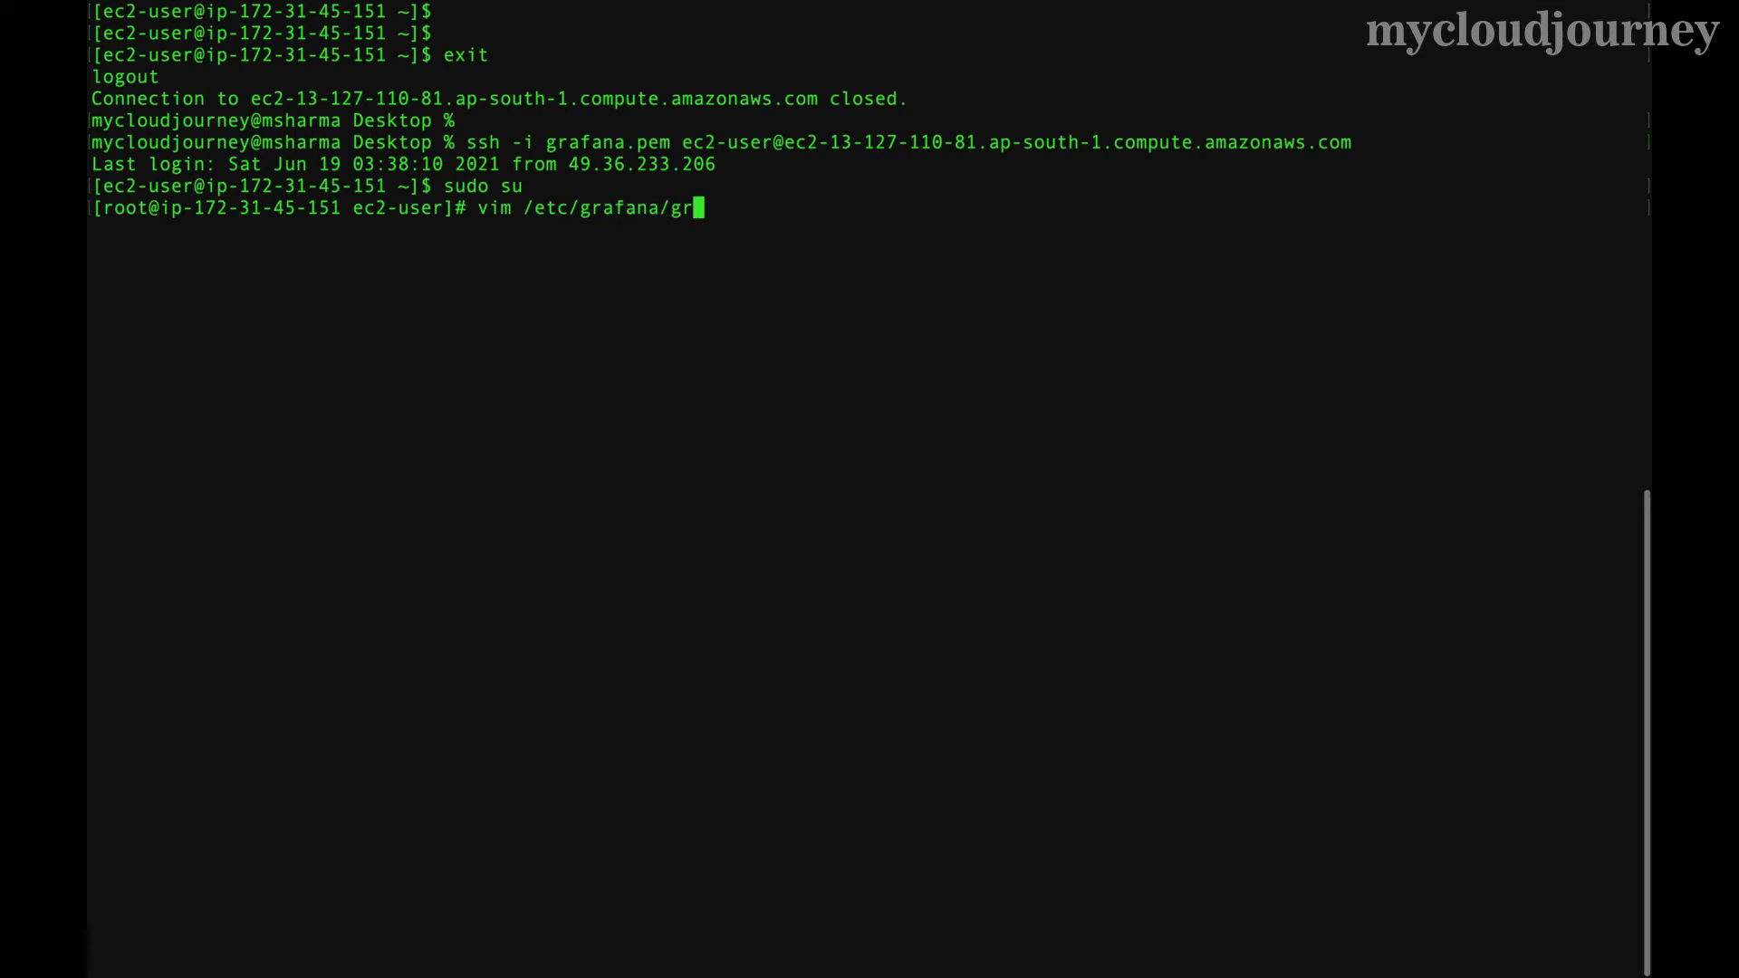
type("na.ini")
- Open grafana.ini and uncomment the database type, host, name, user and password lines
key("Return")
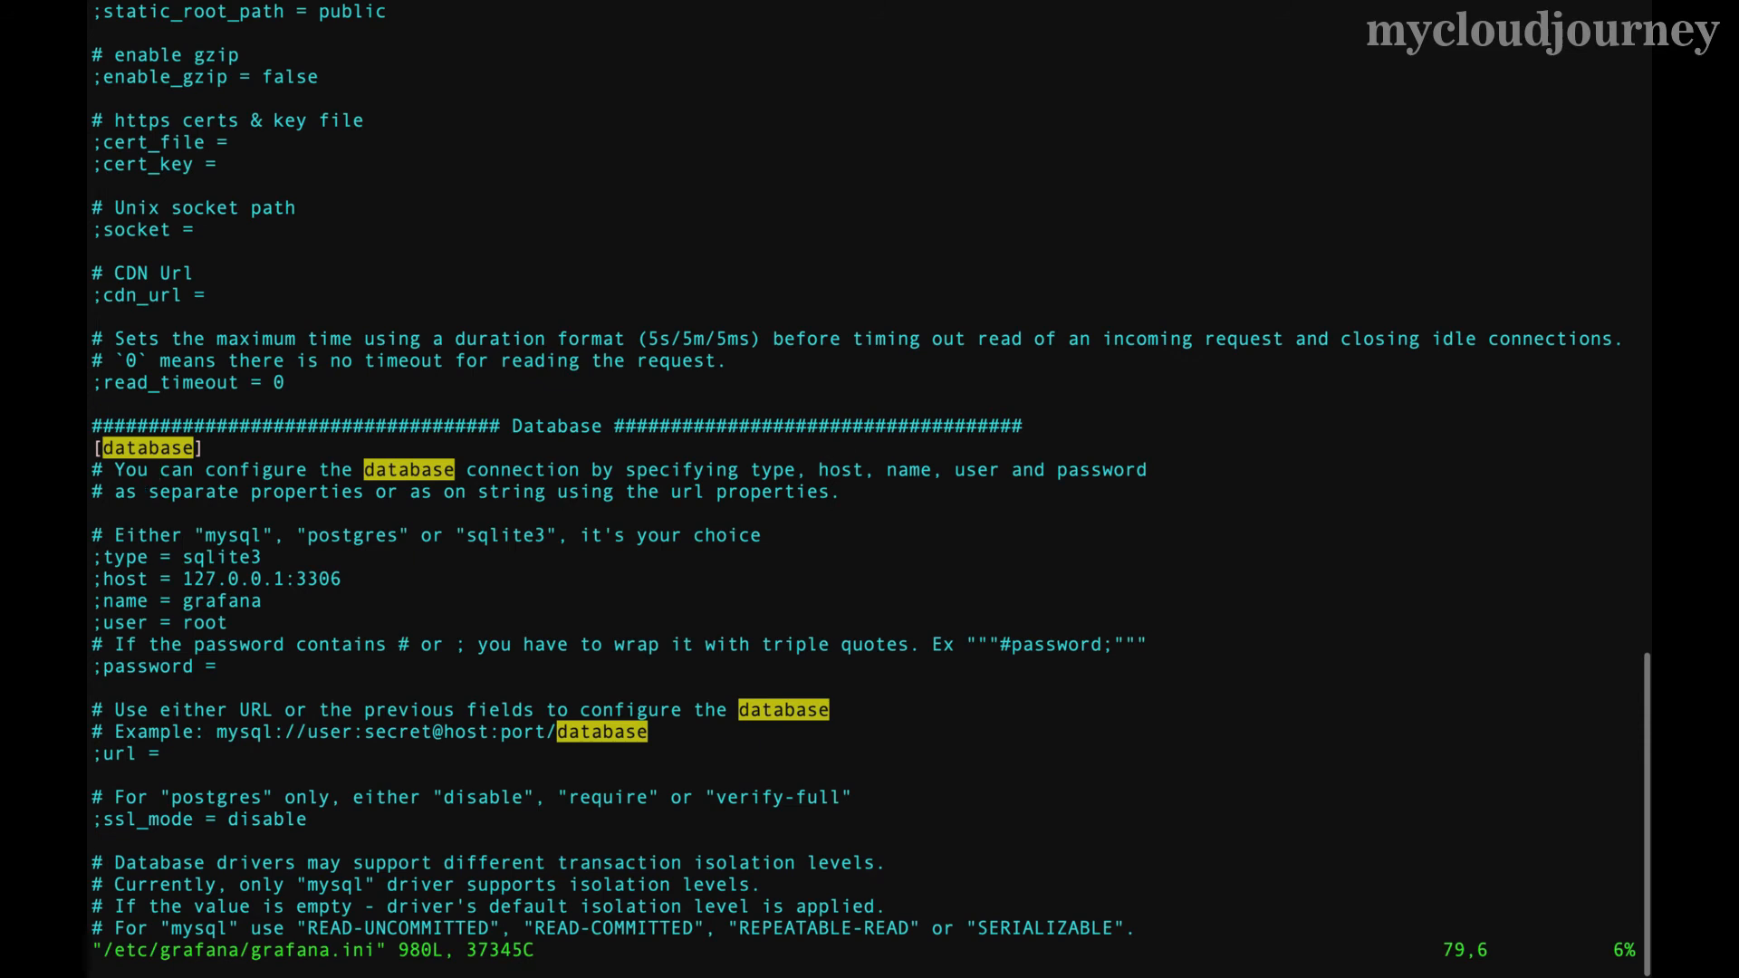
key("Down")
key("Down")
key("Down")
key("Down")
key("Left")
key("Left")
key("Left")
key("Left")
key("i")
key("BackSpace")
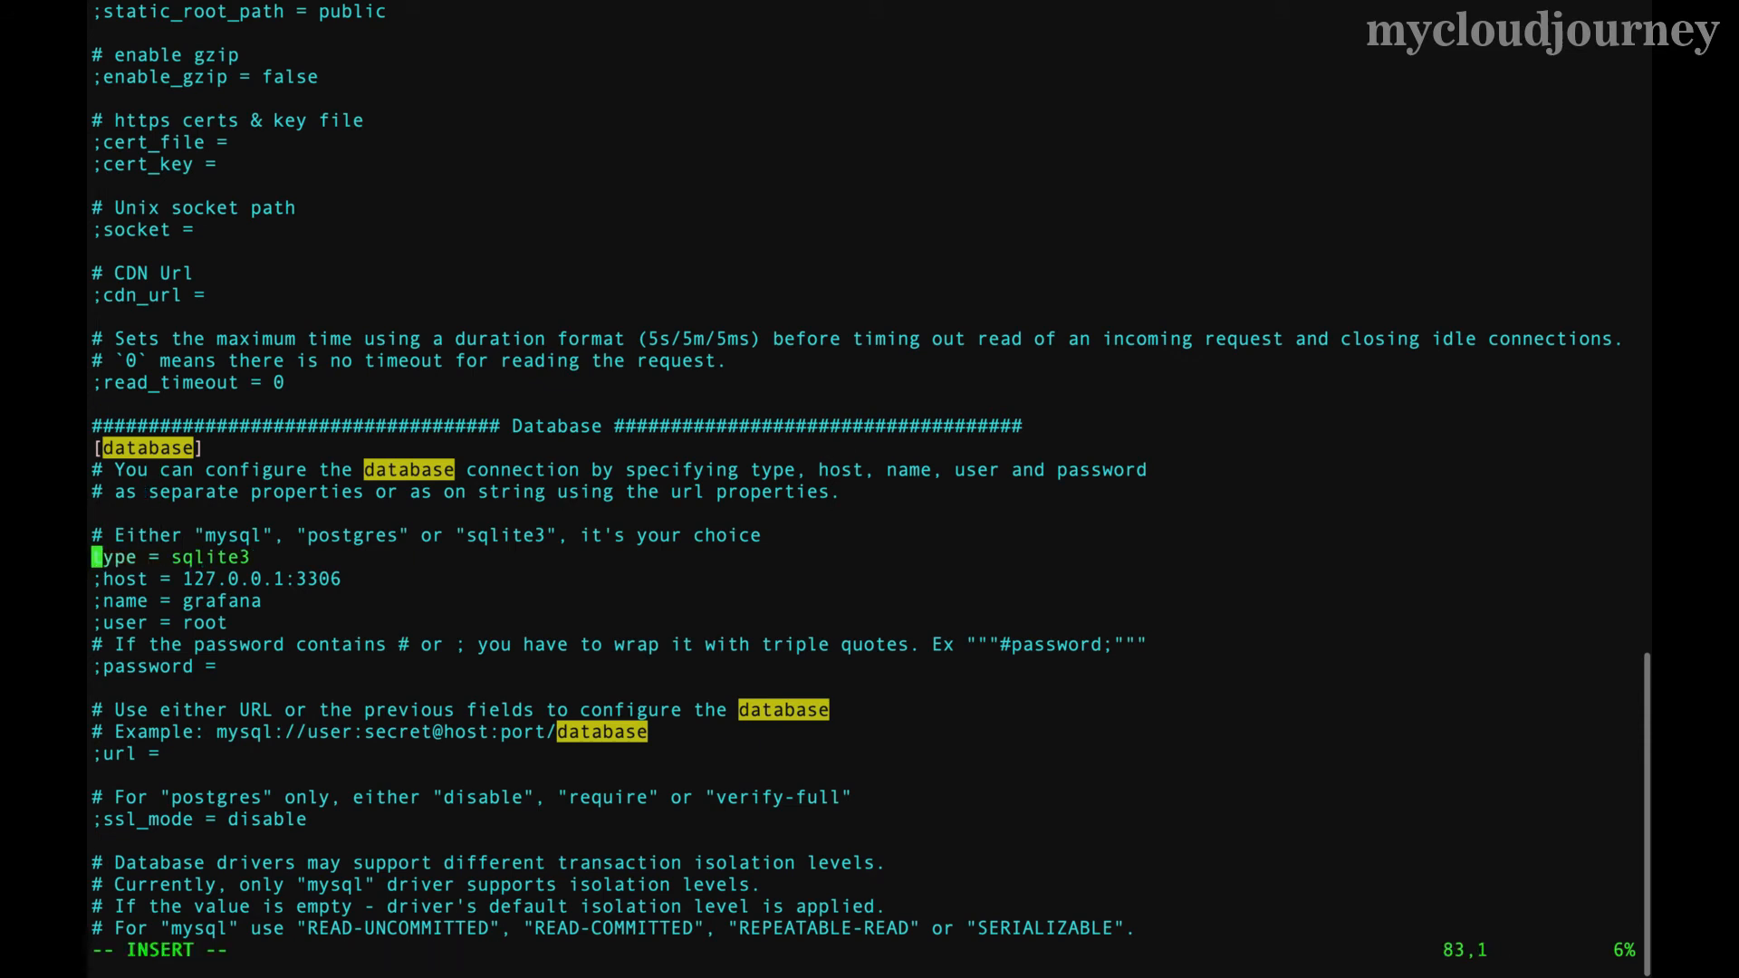
key("Down")
key("Right")
key("BackSpace")
key("Down")
key("Right")
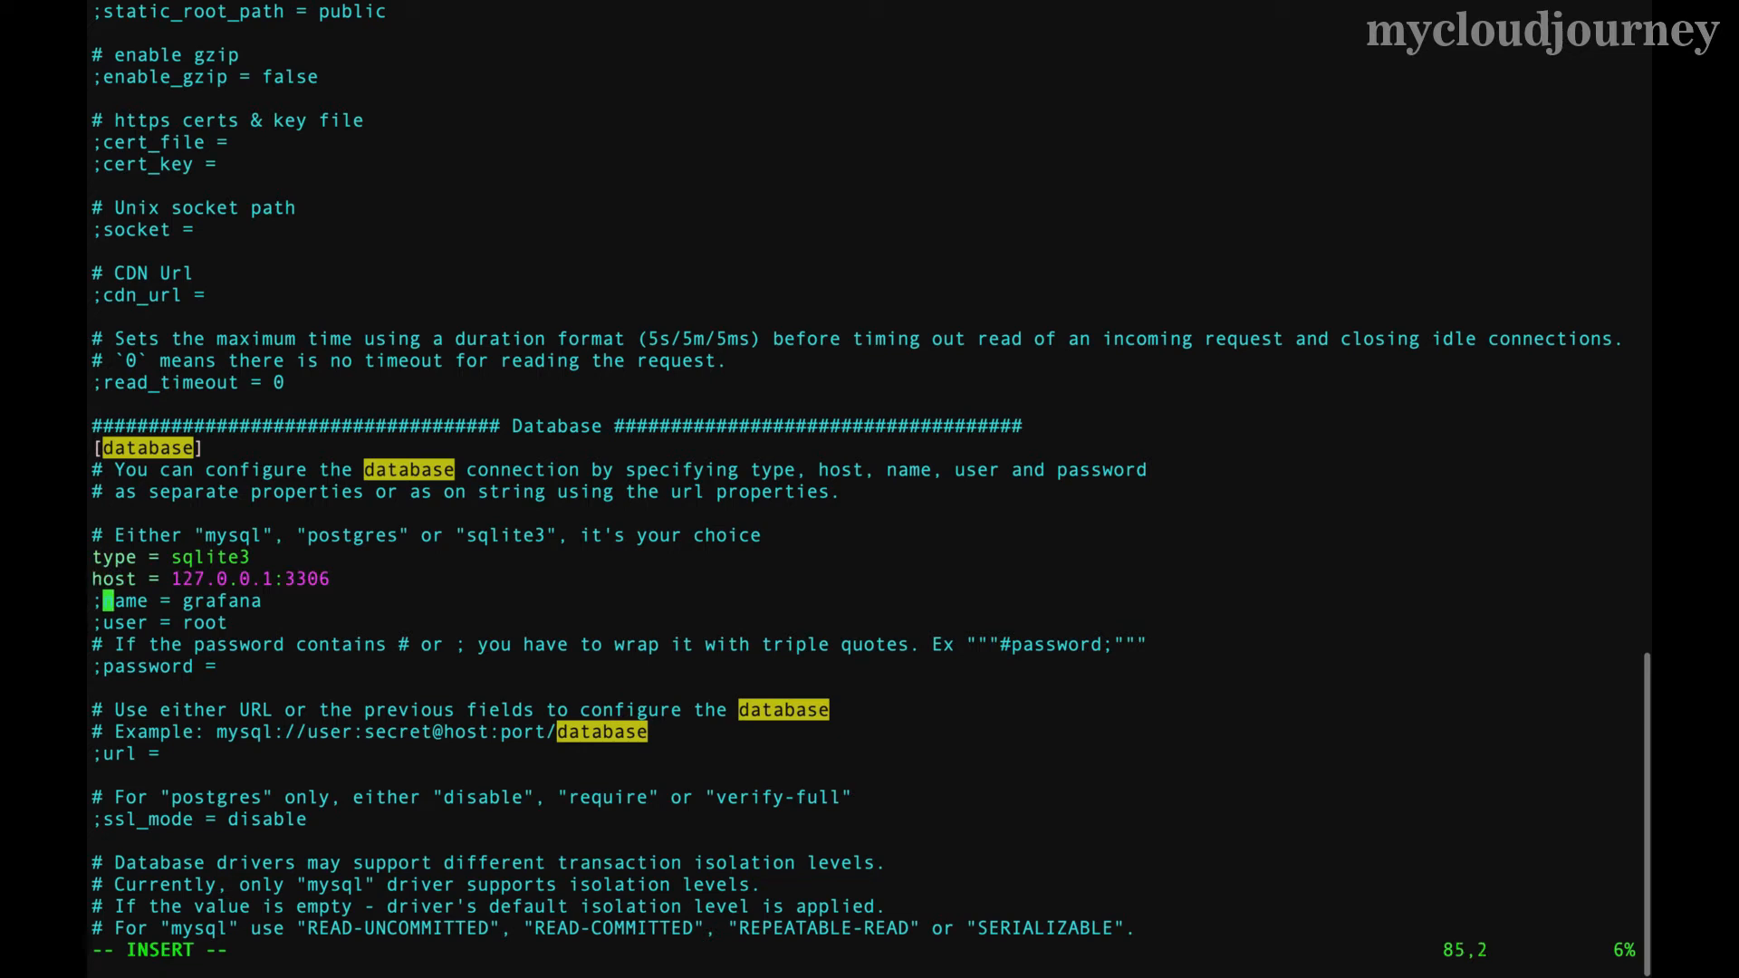
key("BackSpace")
key("Down")
key("Right")
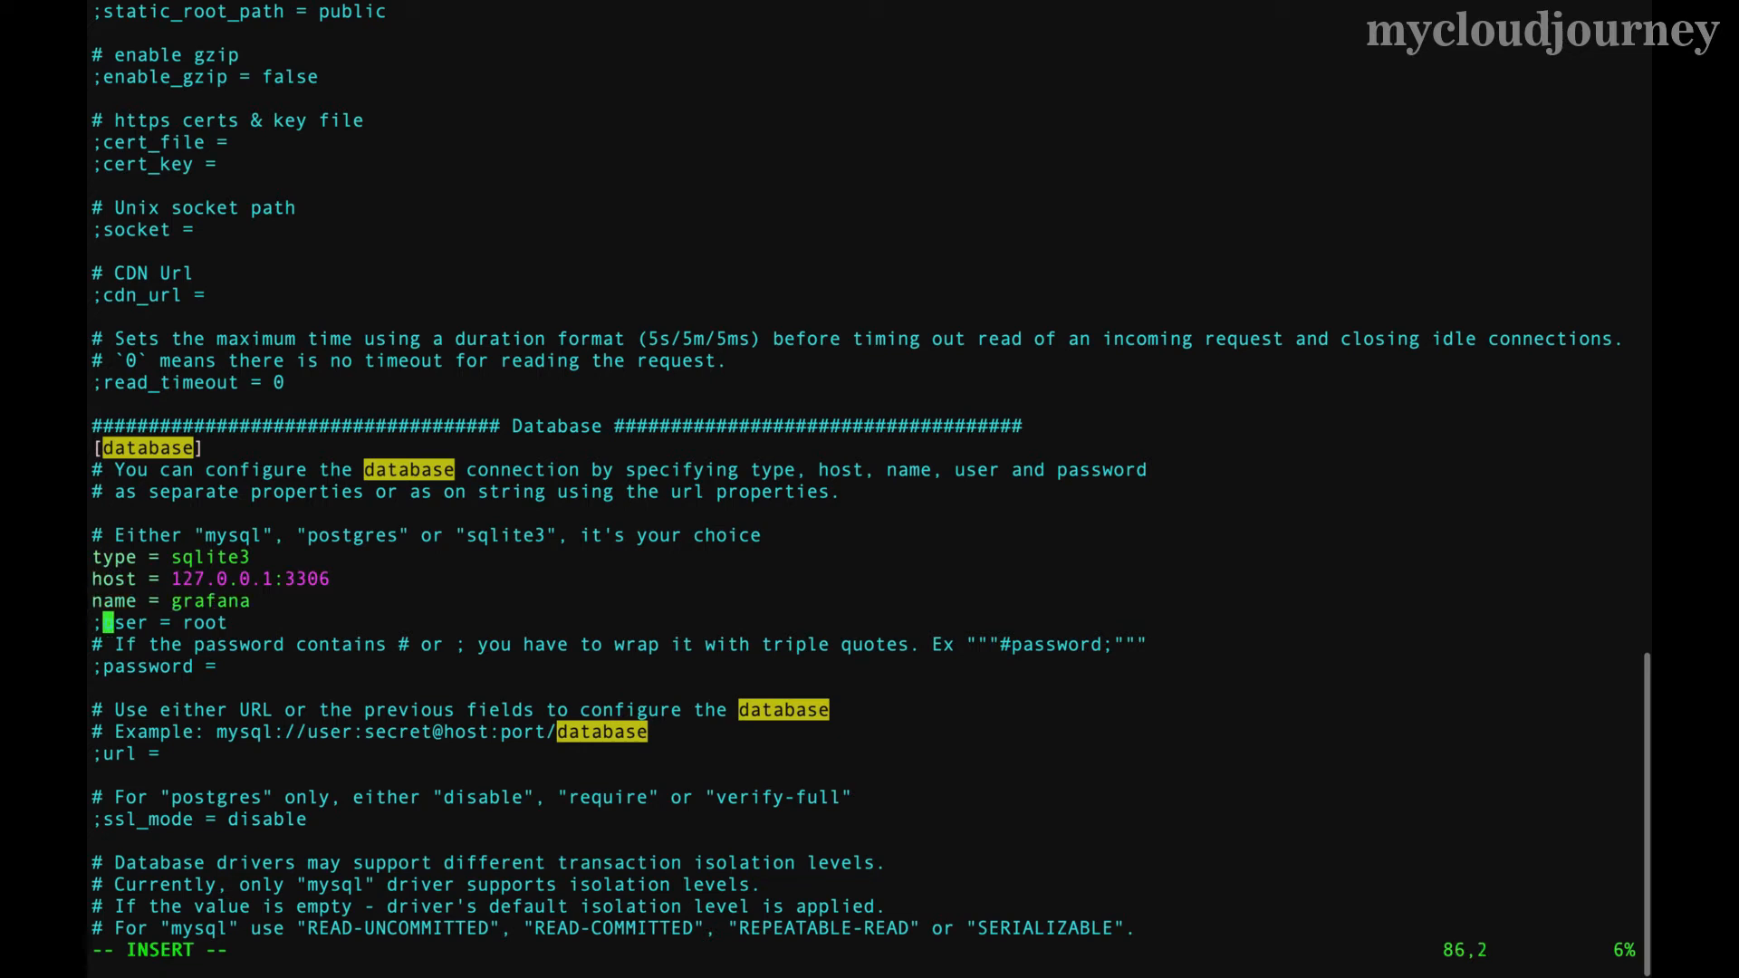
key("BackSpace")
key("Down")
key("Down")
key("Right")
key("BackSpace")
- Set type mysql, host to the RDS endpoint, name grafana_db, user admin and its password
key("Up")
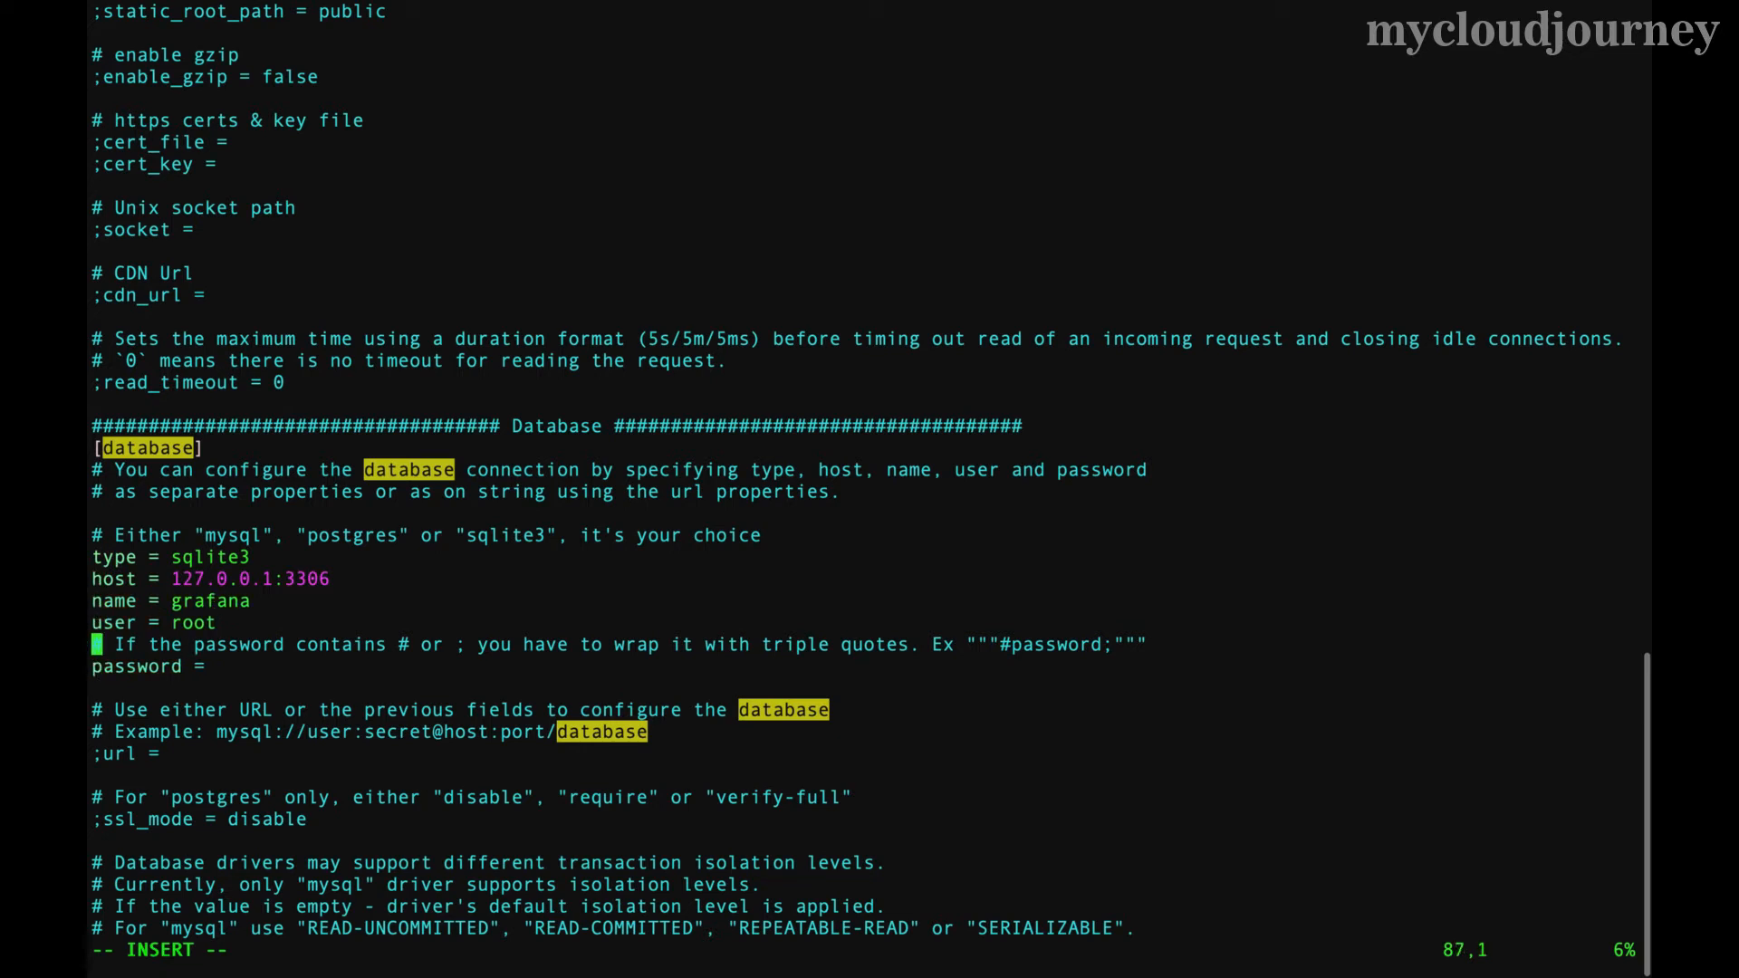
key("Up")
key("Up")
key("Up")
key("Up")
key("Right")
key("Right")
key("Right")
key("Right")
key("Right")
key("Right")
key("Right")
key("Right")
key("Right")
key("Right")
key("Right")
key("Right")
key("Right")
key("Right")
key("BackSpace")
key("BackSpace")
key("BackSpace")
key("BackSpace")
key("BackSpace")
key("BackSpace")
key("BackSpace")
type("mysql")
key("Down")
key("Down")
key("Up")
key("Right")
key("Right")
key("Right")
key("Right")
key("BackSpace")
key("BackSpace")
key("BackSpace")
key("BackSpace")
key("BackSpace")
key("BackSpace")
key("BackSpace")
key("BackSpace")
key("BackSpace")
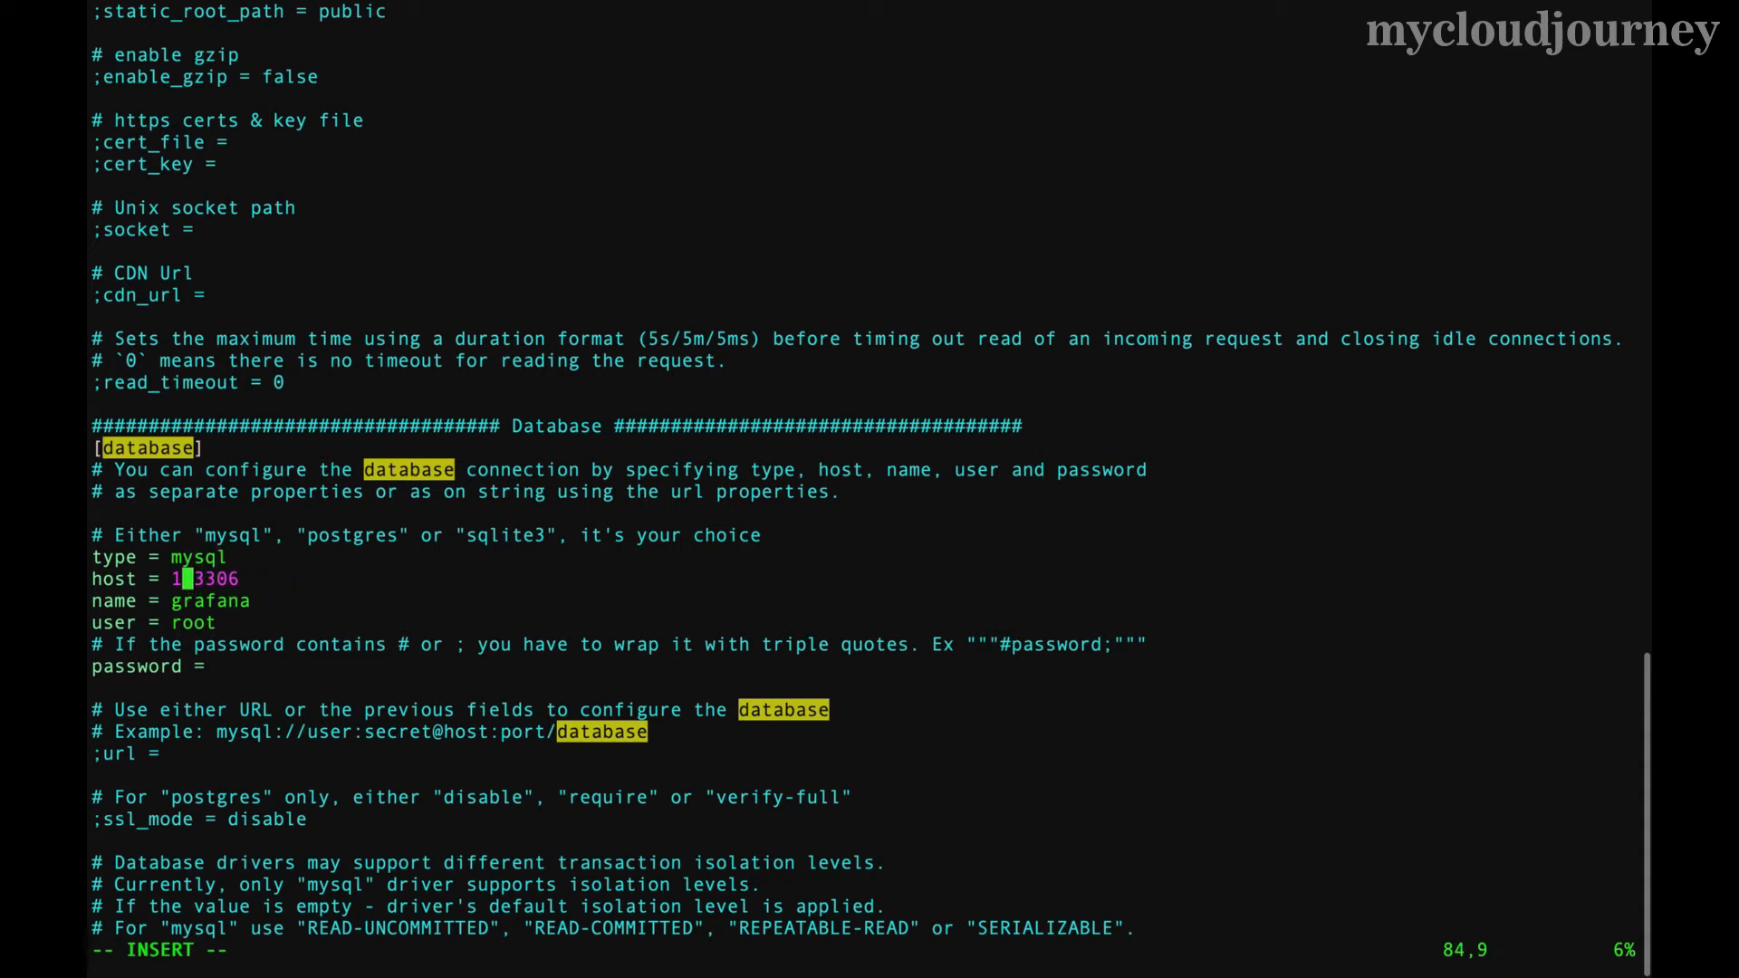
type("grafana.cggqztcpc23r.ap-south-1.rds.amazonaws.com")
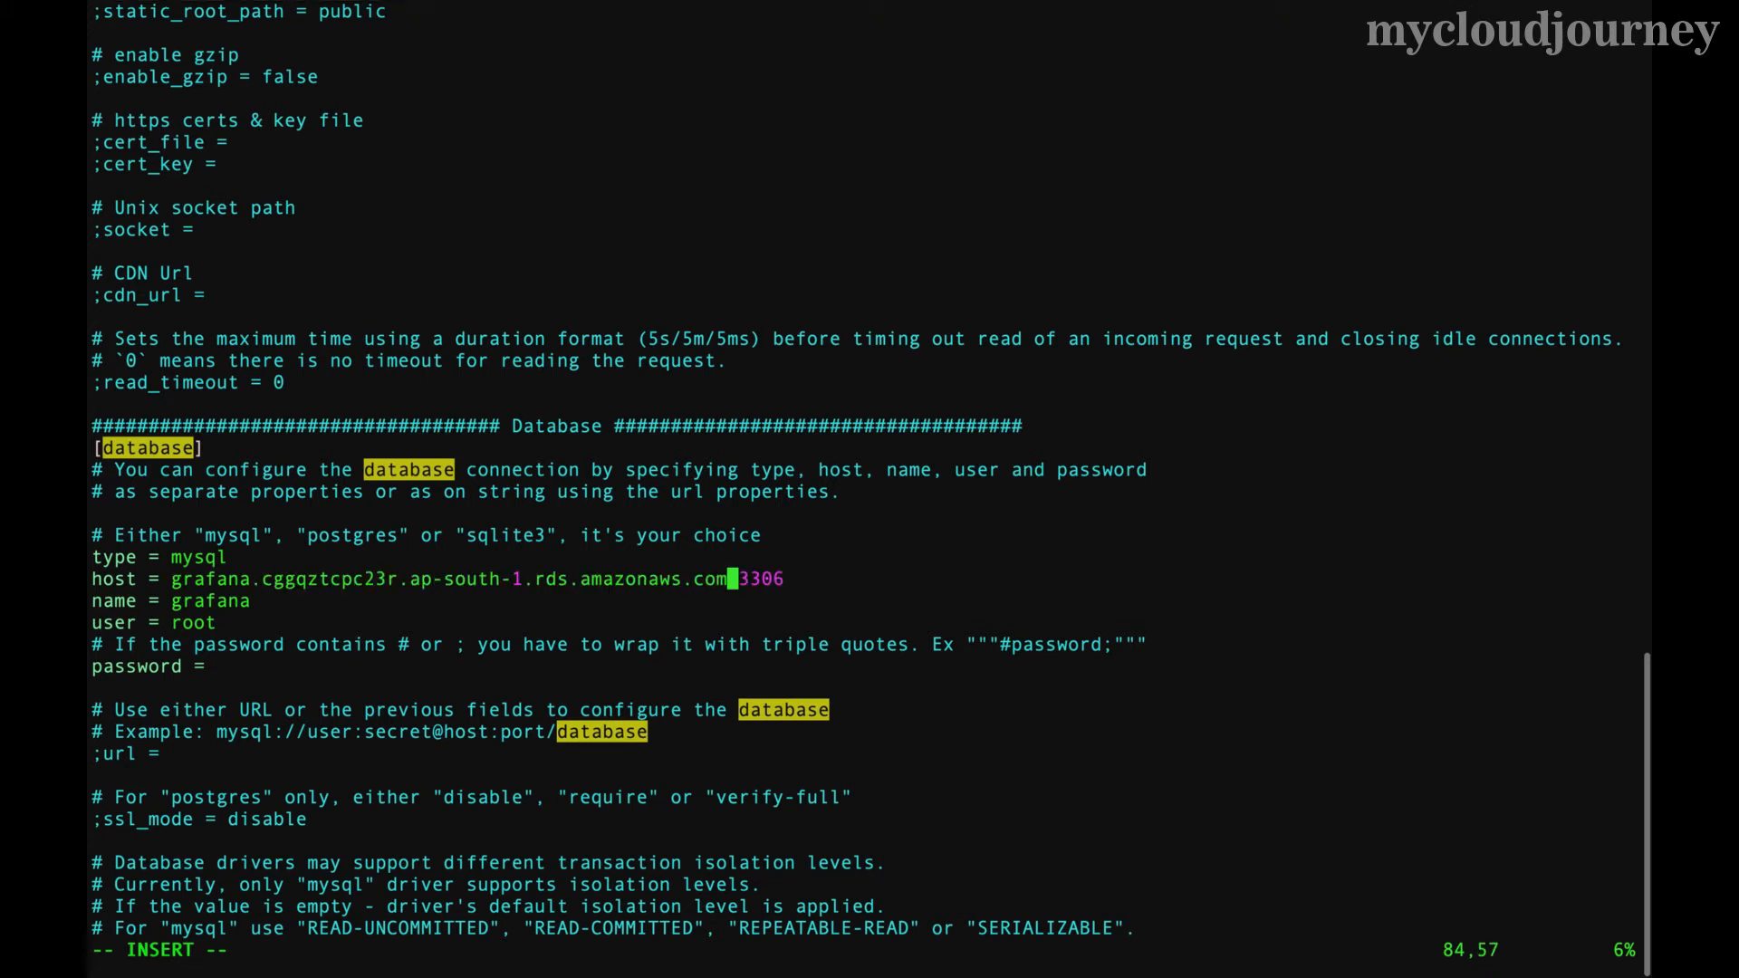
key("Down")
type("_db")
key("Down")
key("BackSpace")
key("BackSpace")
key("BackSpace")
key("BackSpace")
type("admin")
key("Down")
key("Down")
type("admin12345")
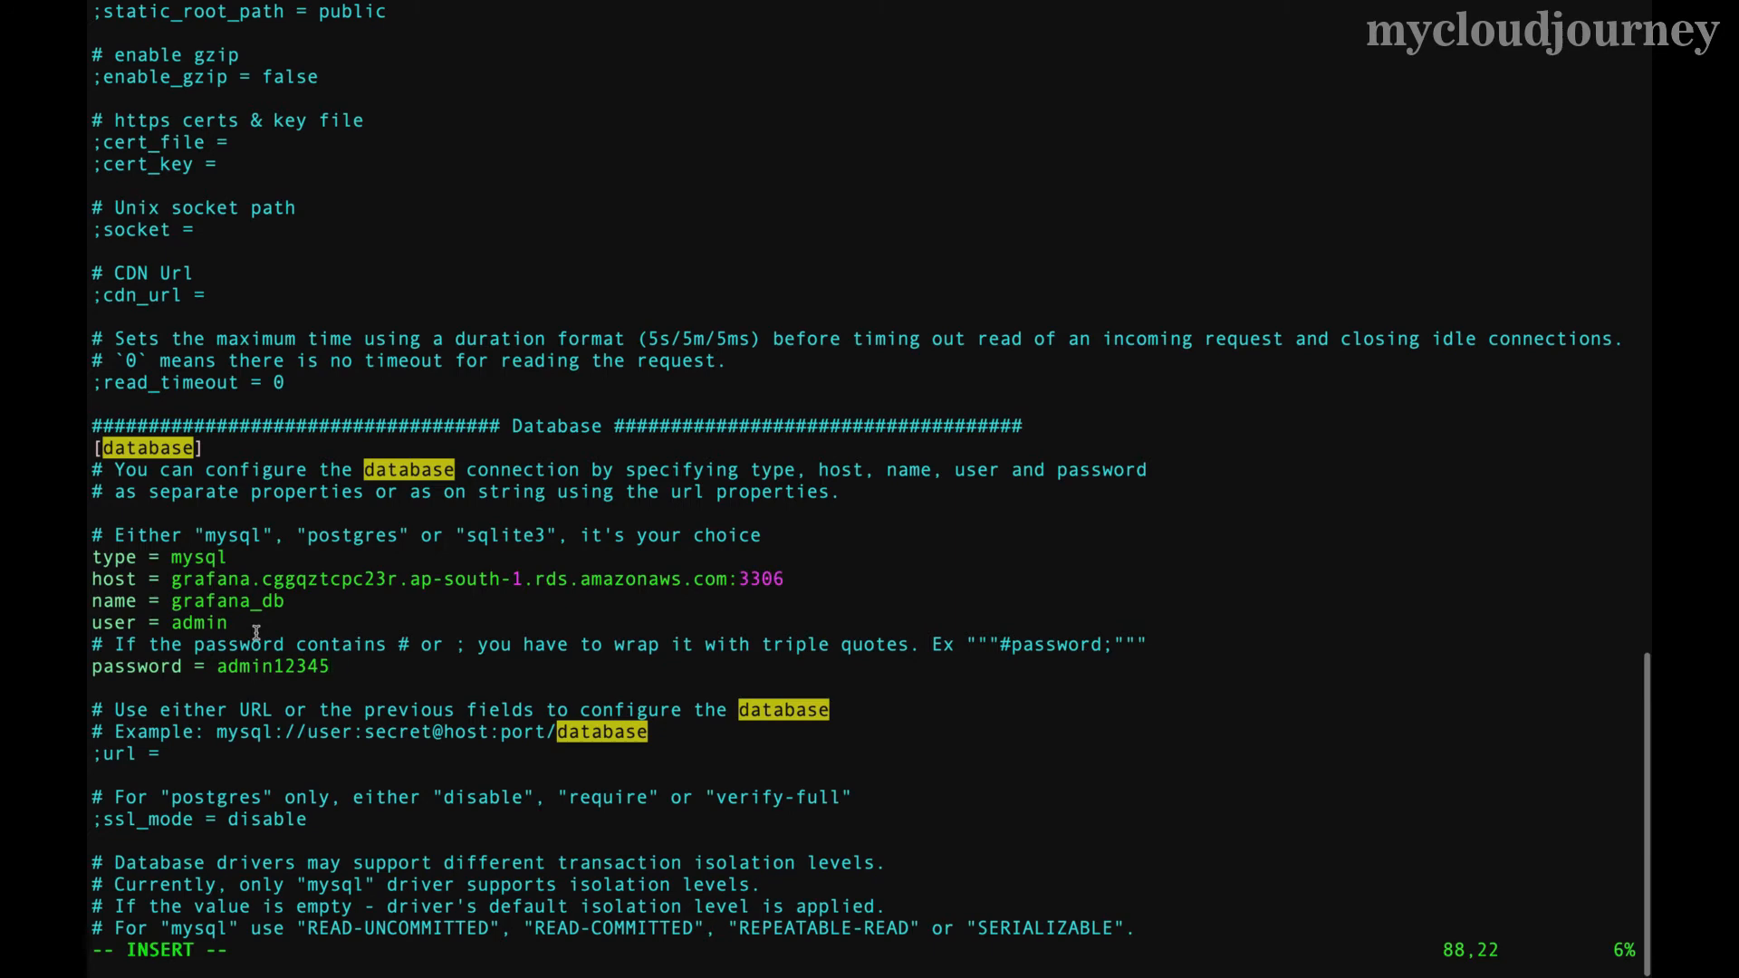
- Save grafana.ini and quit vim with :wq!
key("Escape")
type(":wq!")
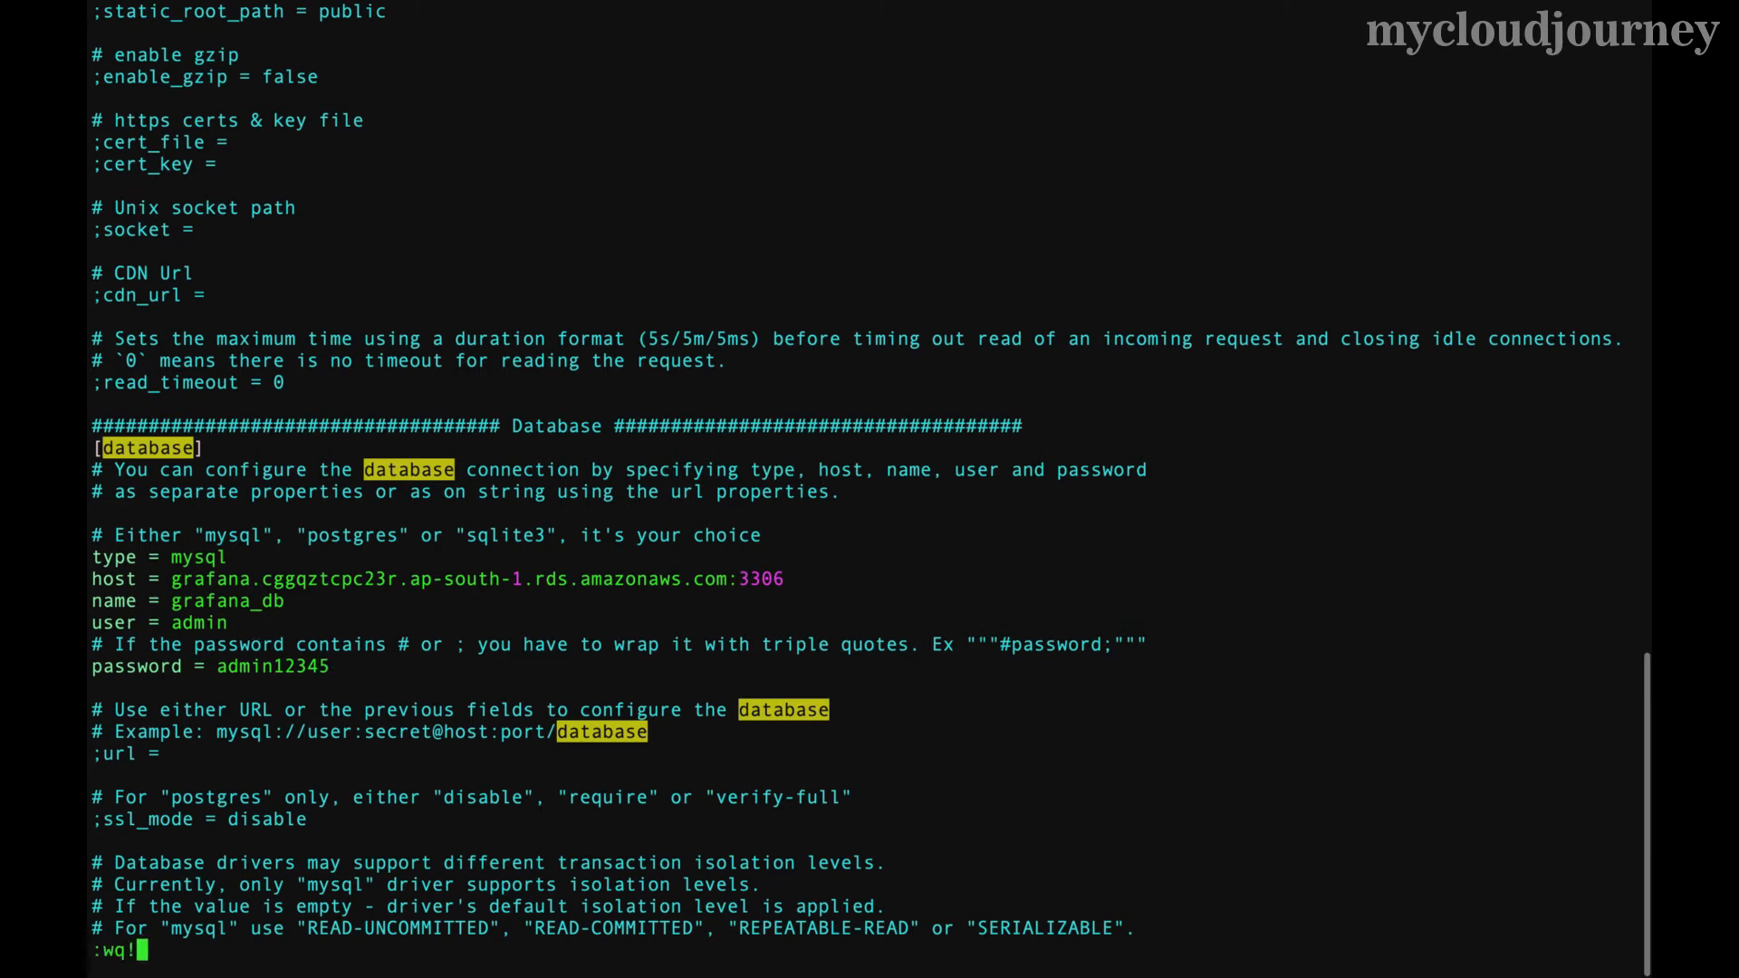
key("Return")
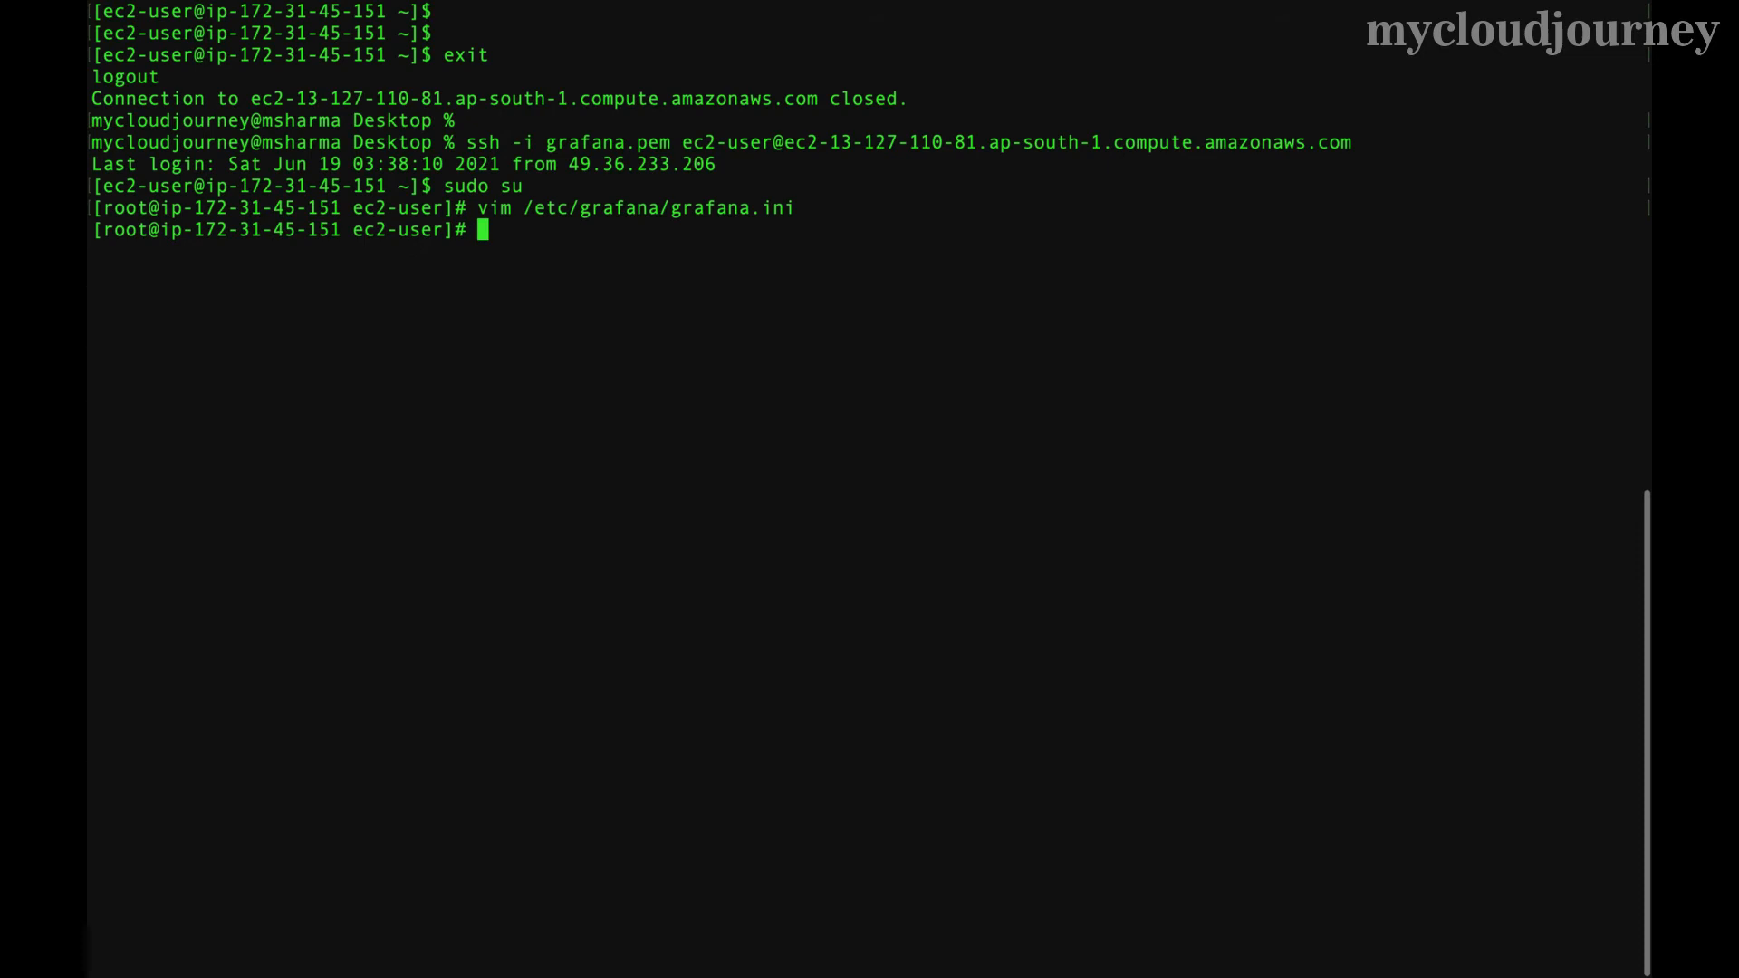
- Exit the root shell and the EC2 SSH session, then clear the screen
key("Return")
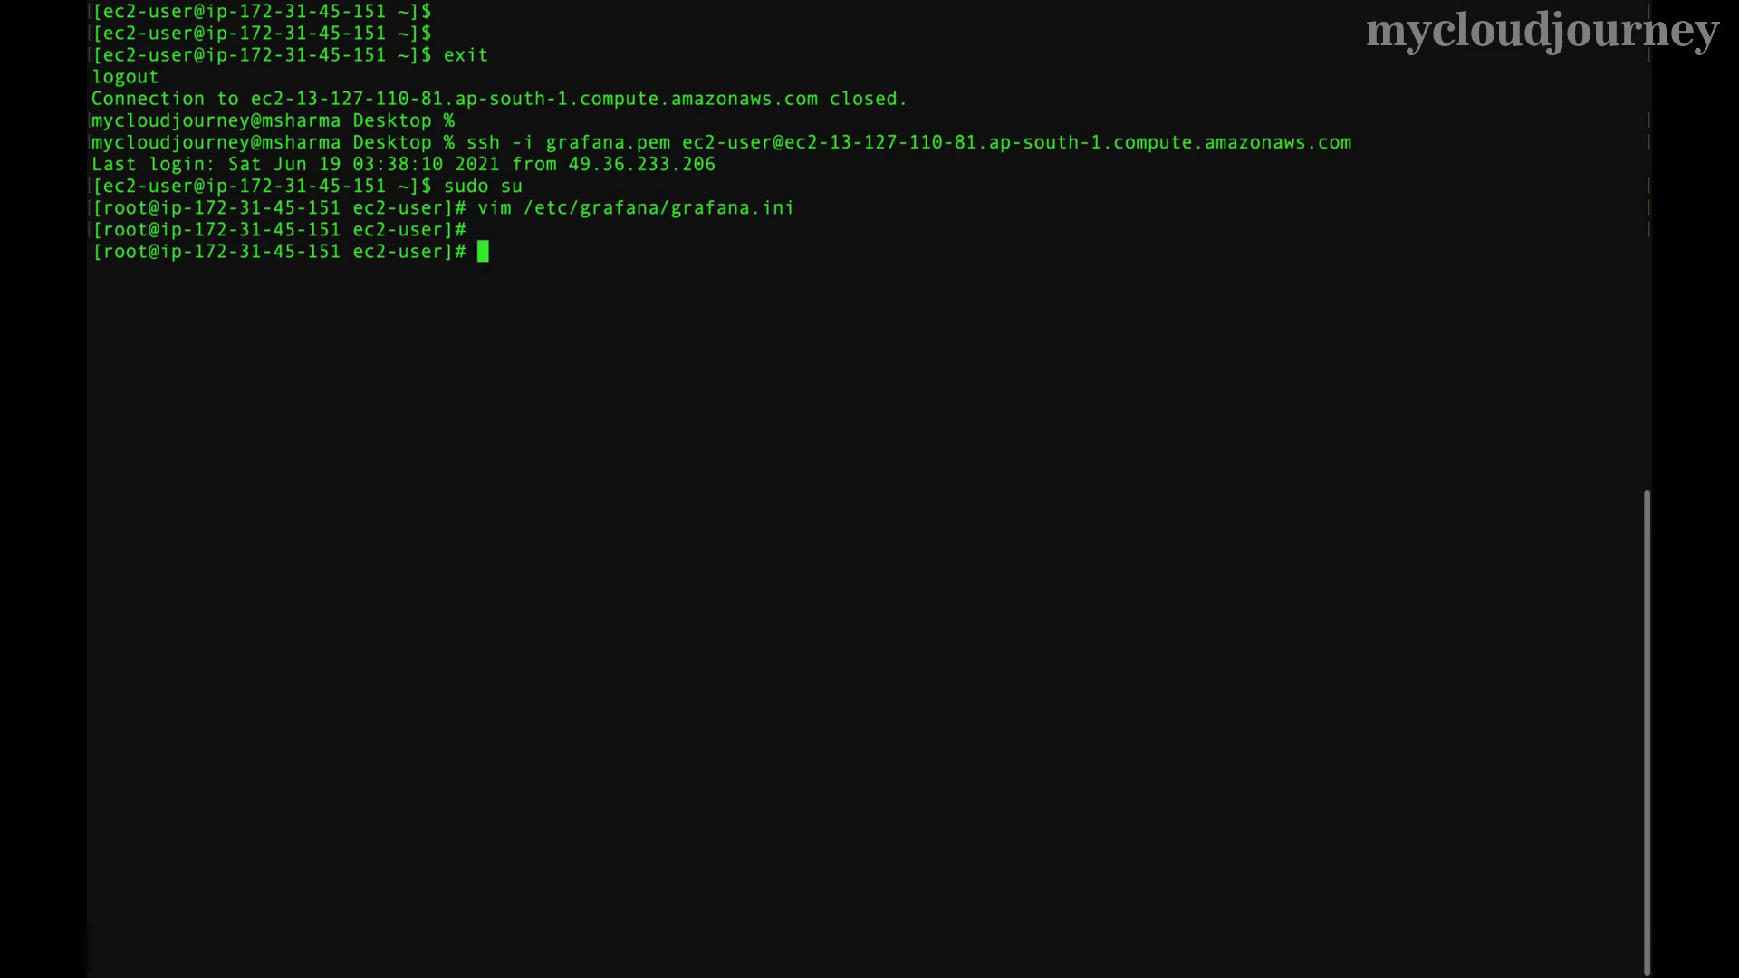
type("exit")
key("Return")
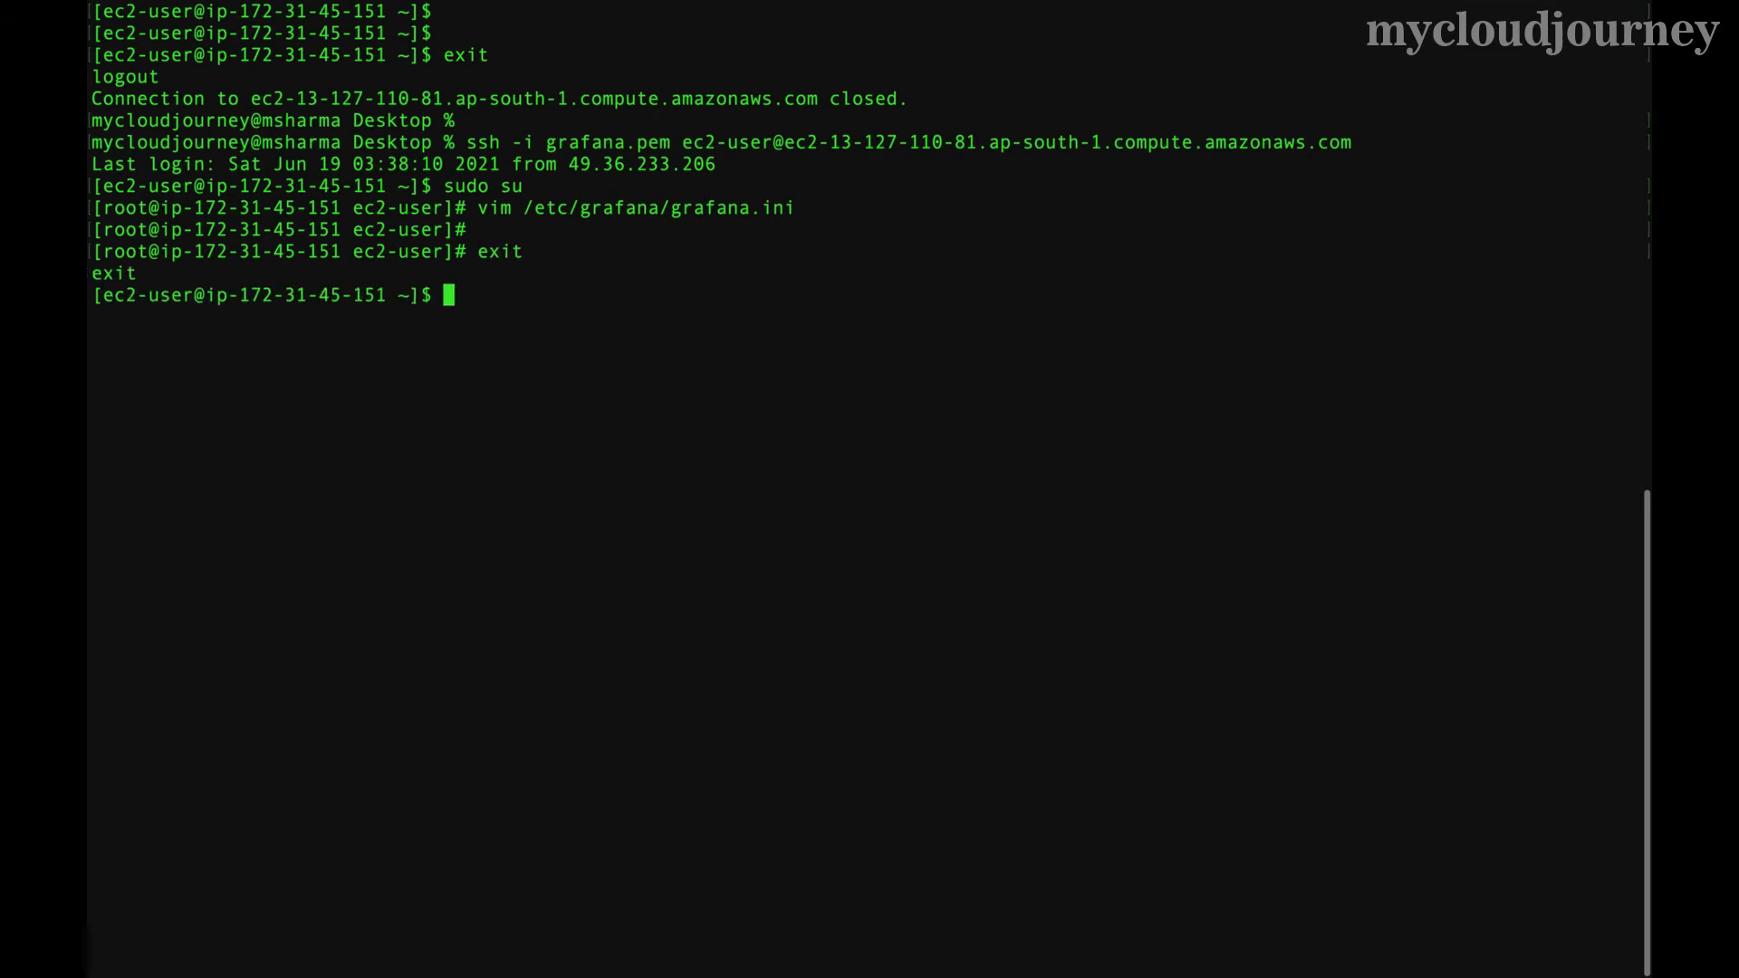
type("exit")
key("Return")
key("ctrl+l")
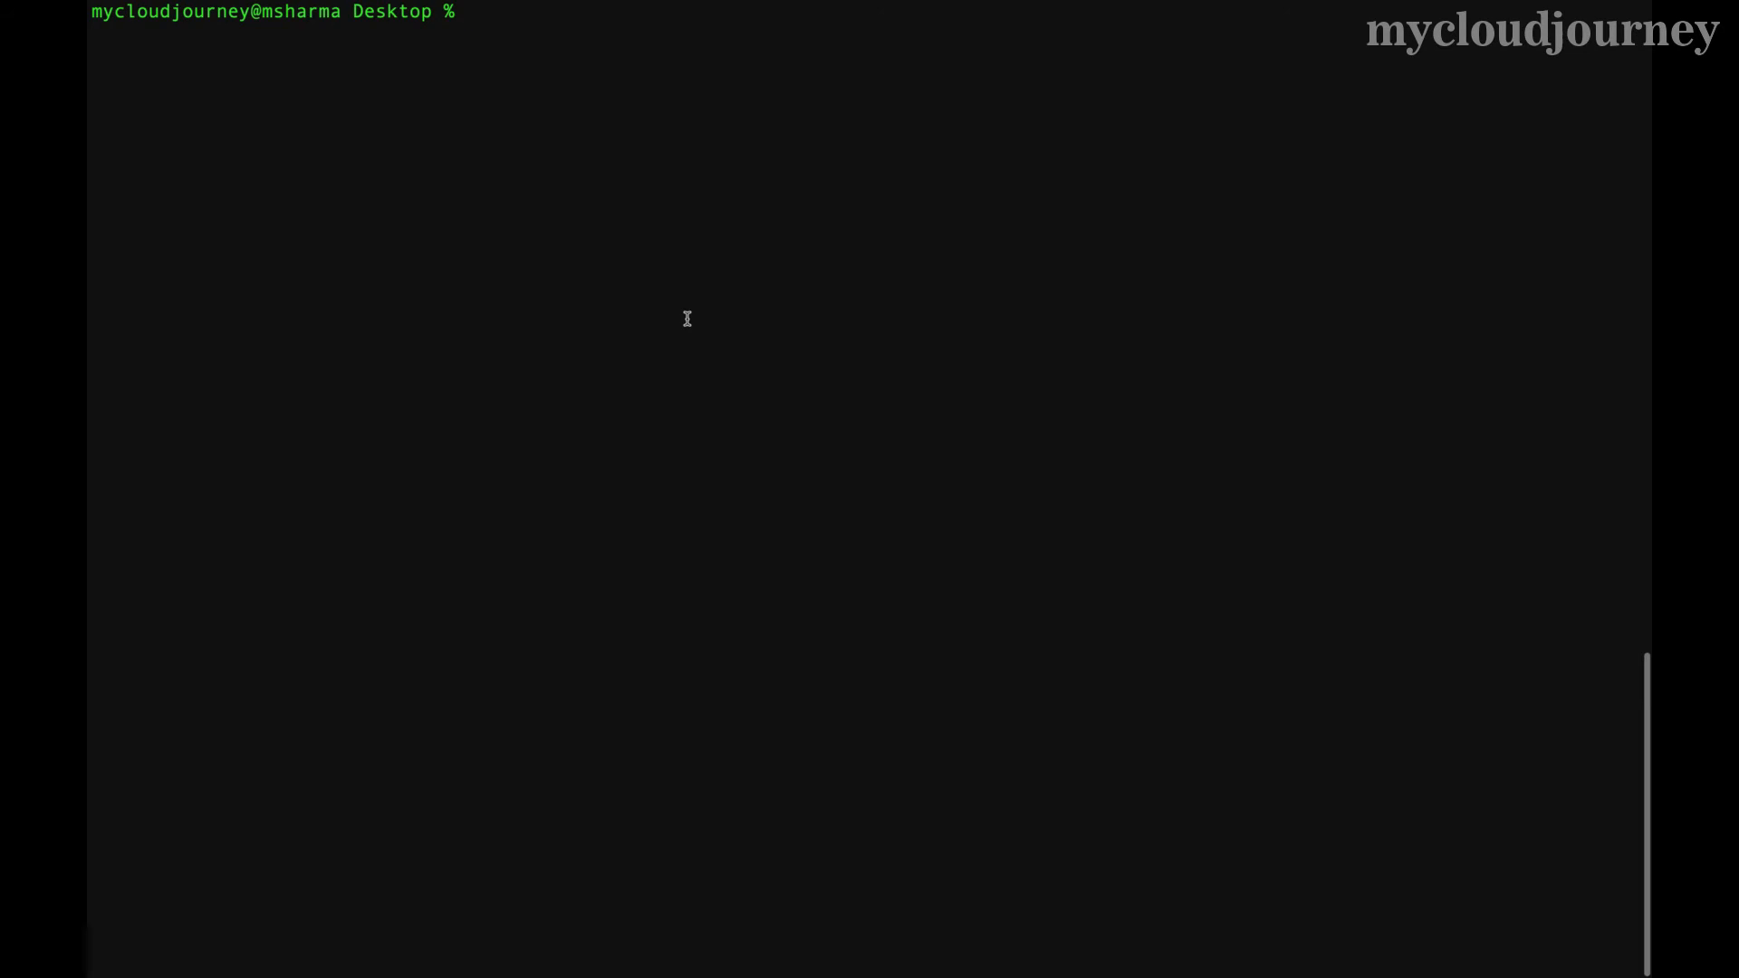
key("Return")
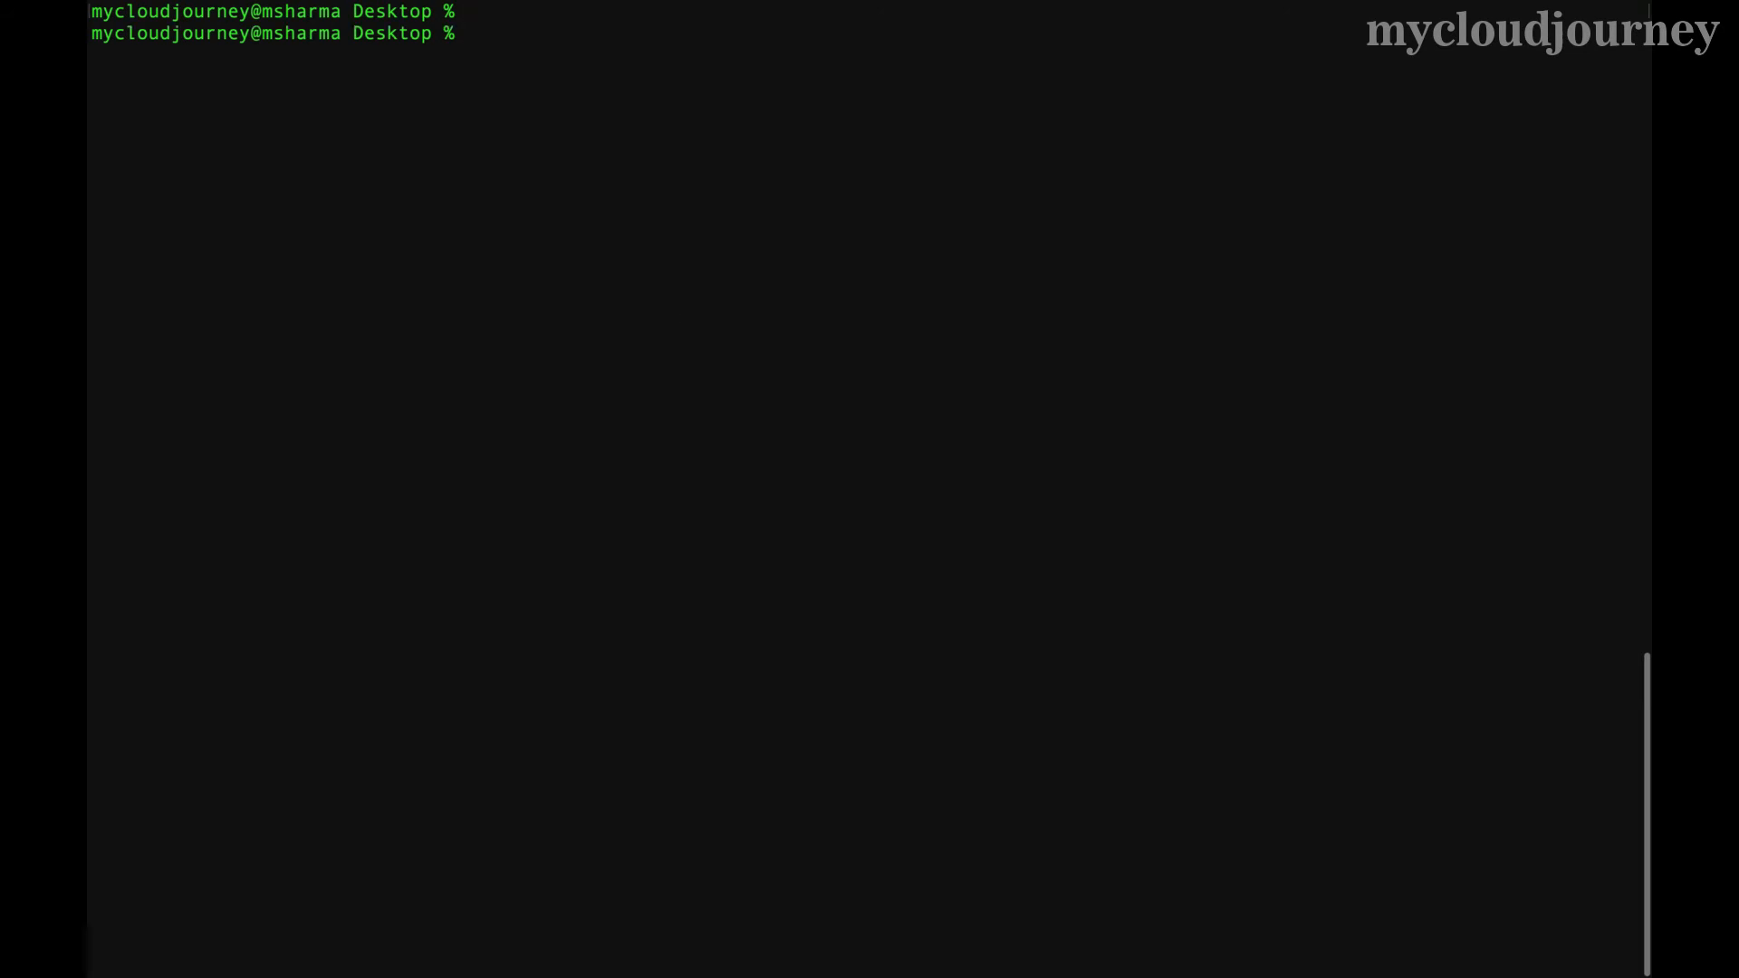
- Telnet to the RDS endpoint on port 3306, confirm the MySQL handshake, then close it
type("telnet")
type("grafana.cggqztcpc23r.ap-south-1.rds.amazonaws.com")
type("3306")
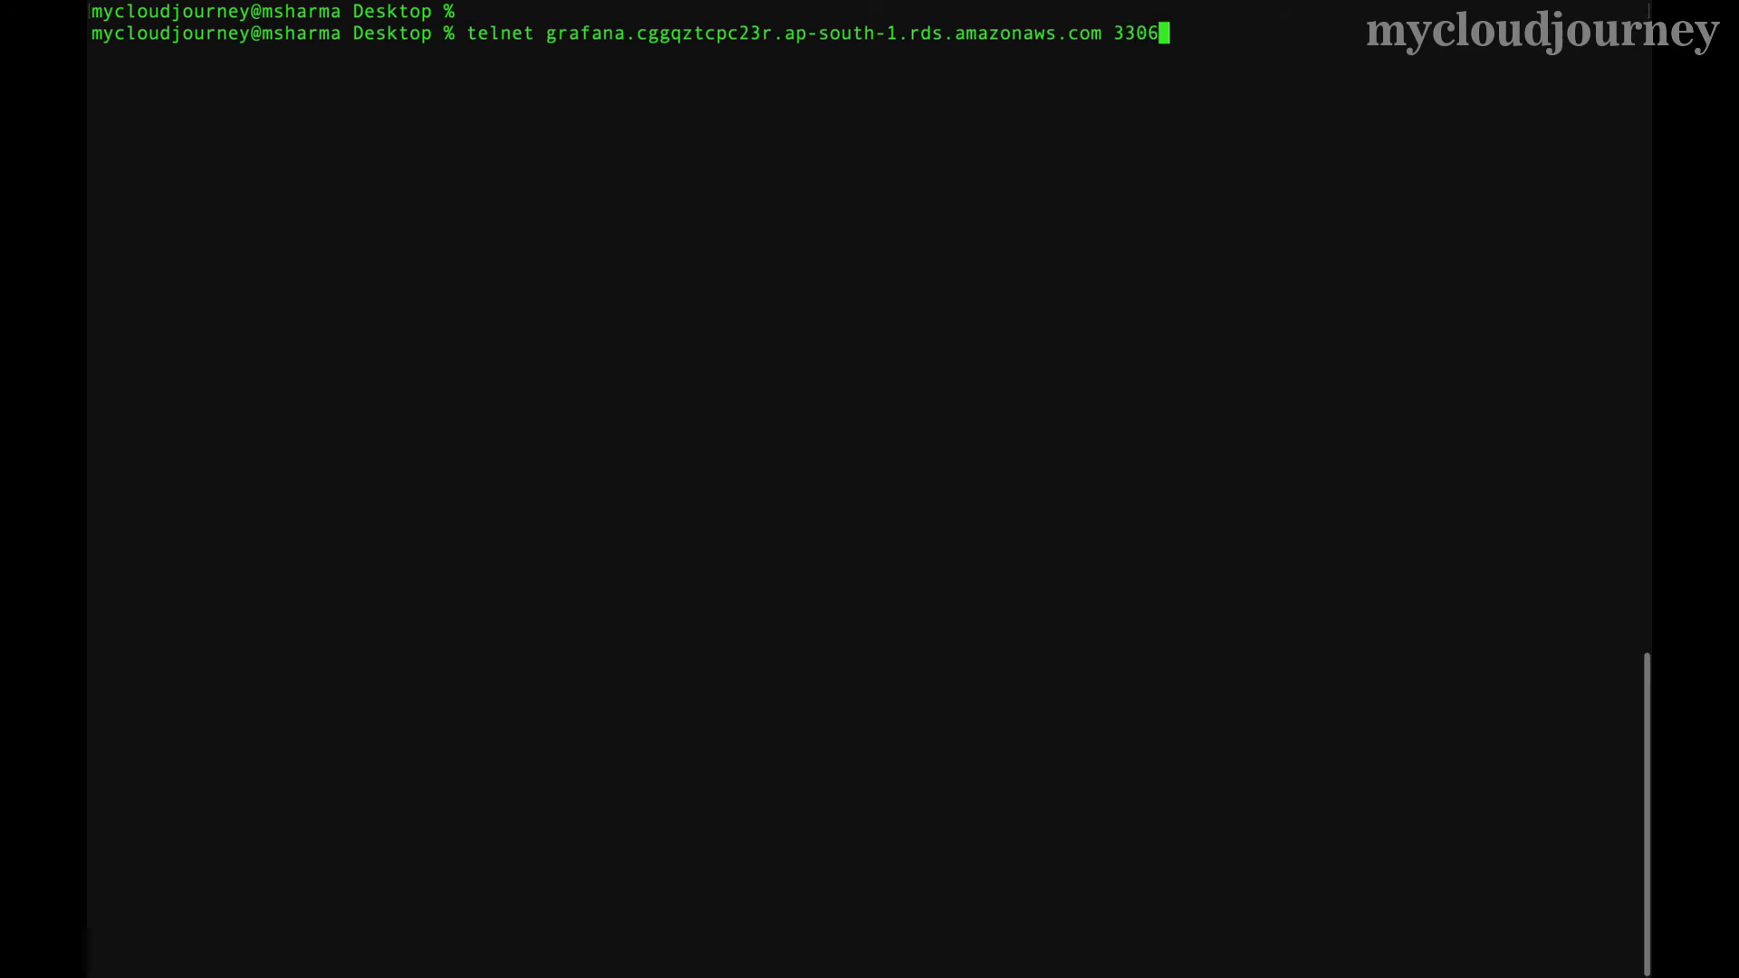
key("Return")
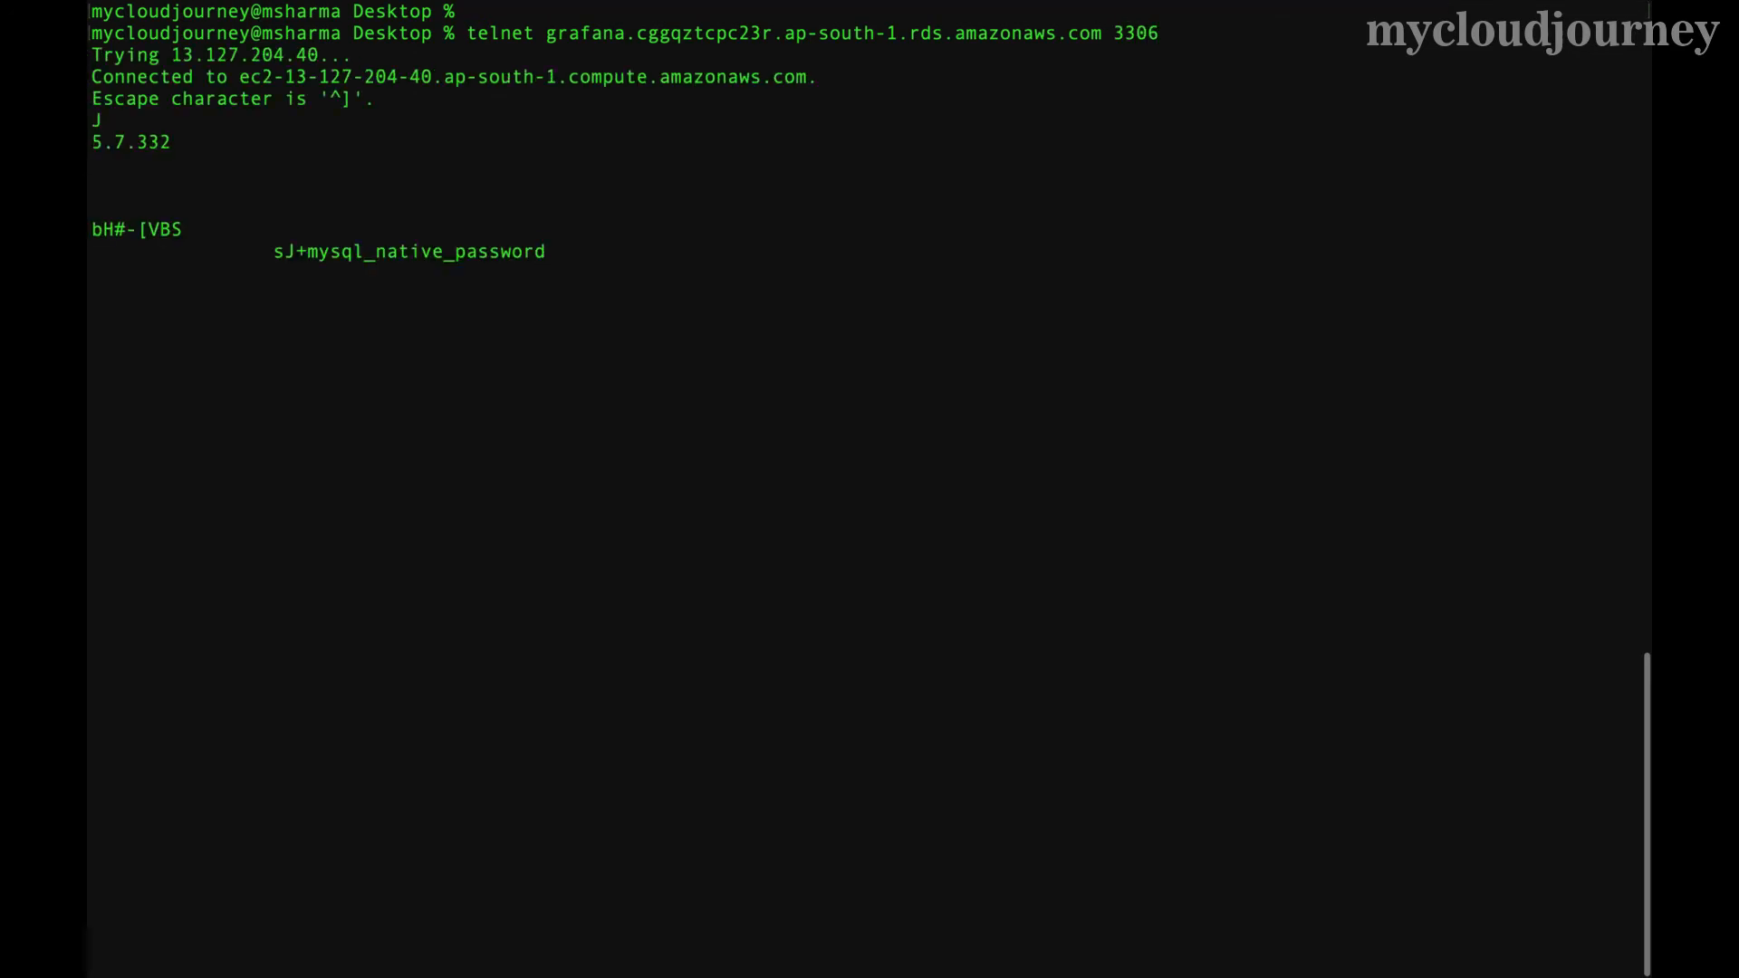
key("Return")
key("ctrl+c")
key("Return")
key("Return")
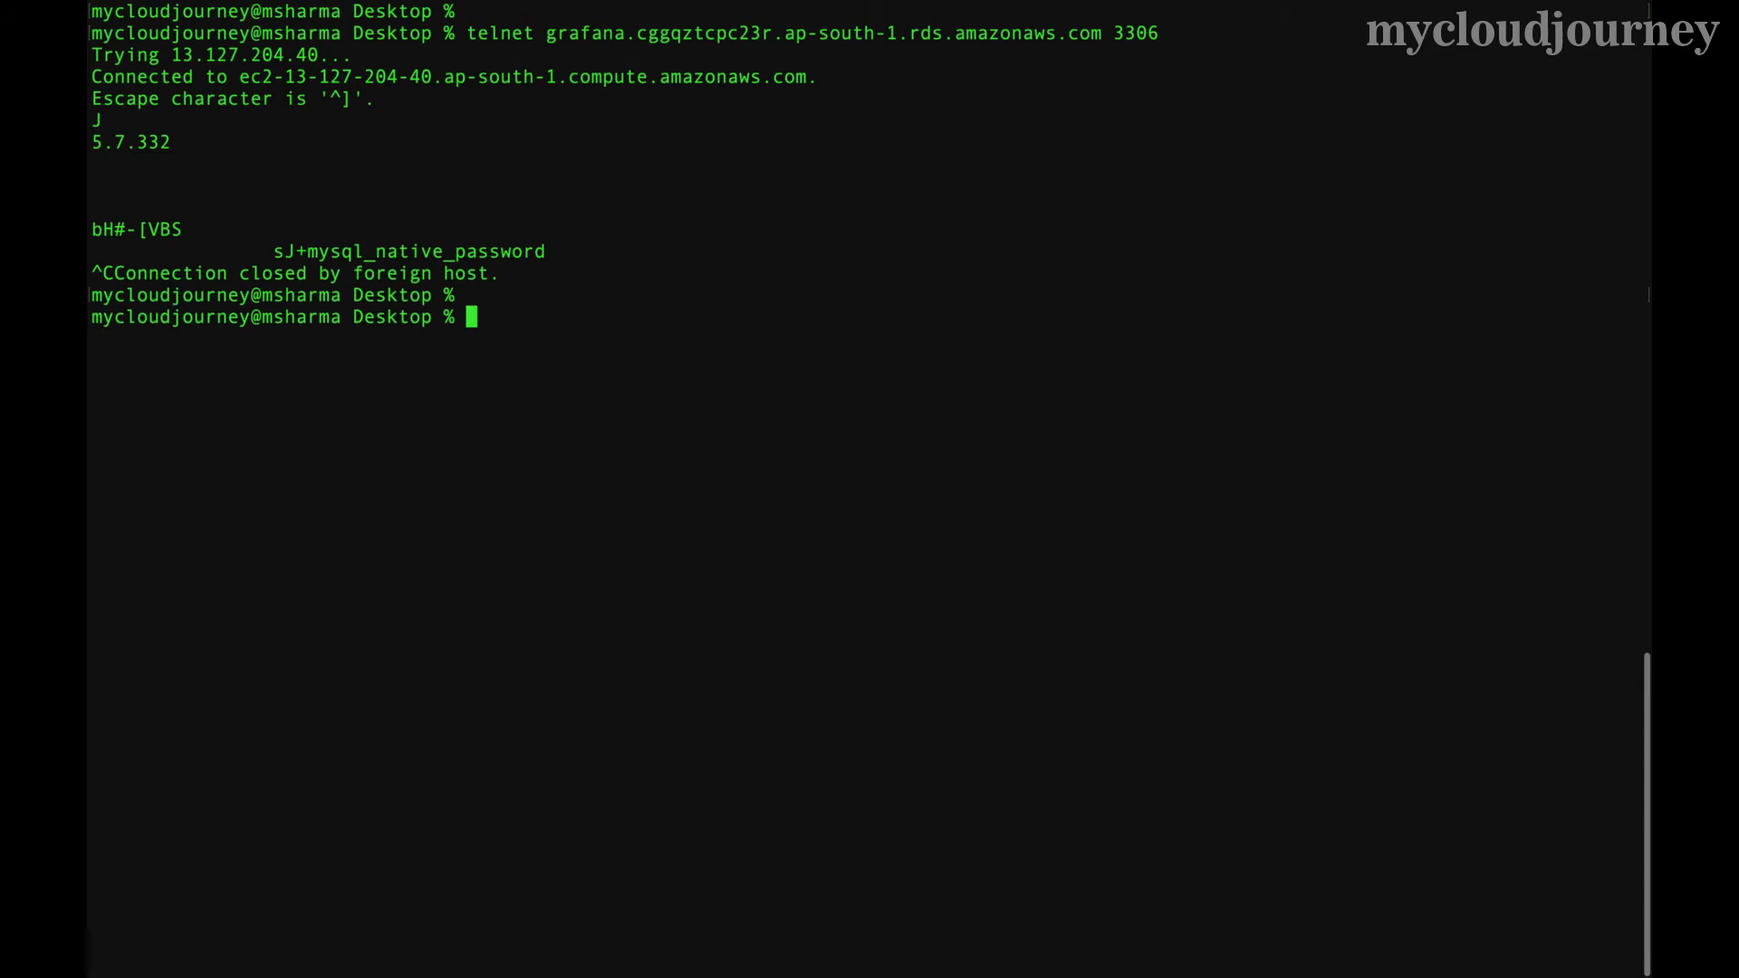
- Reconnect to the EC2 instance over SSH and become root with sudo su
type("clear")
key("Up")
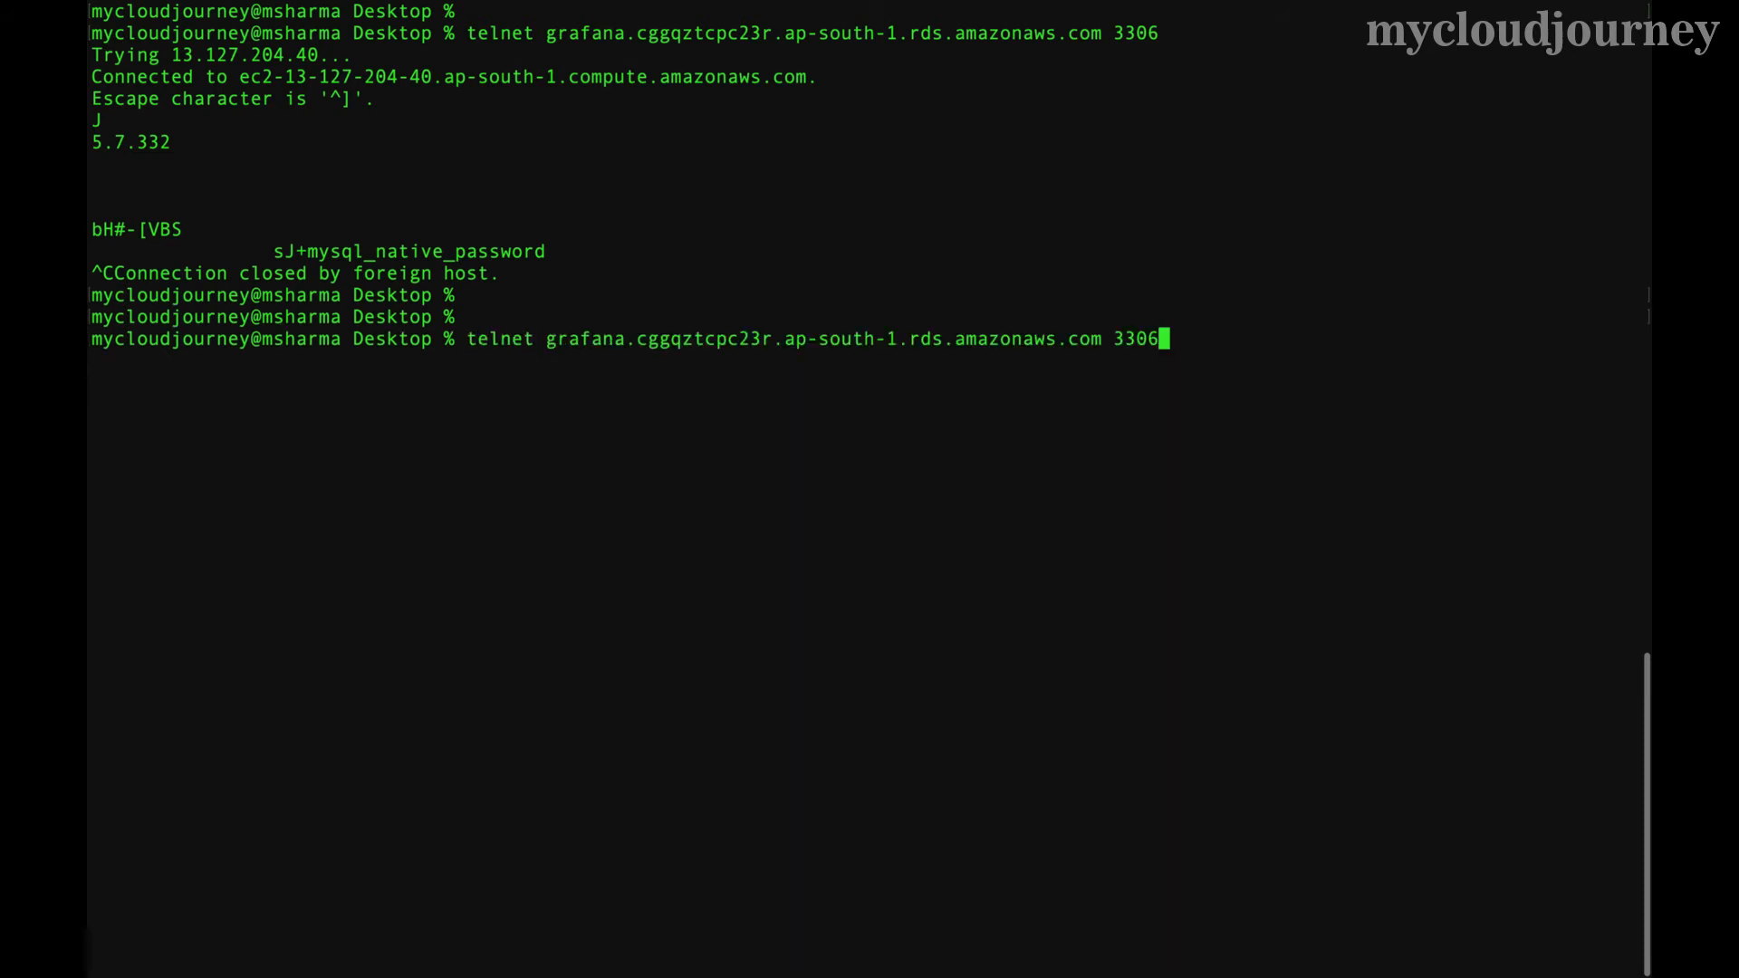
key("Up")
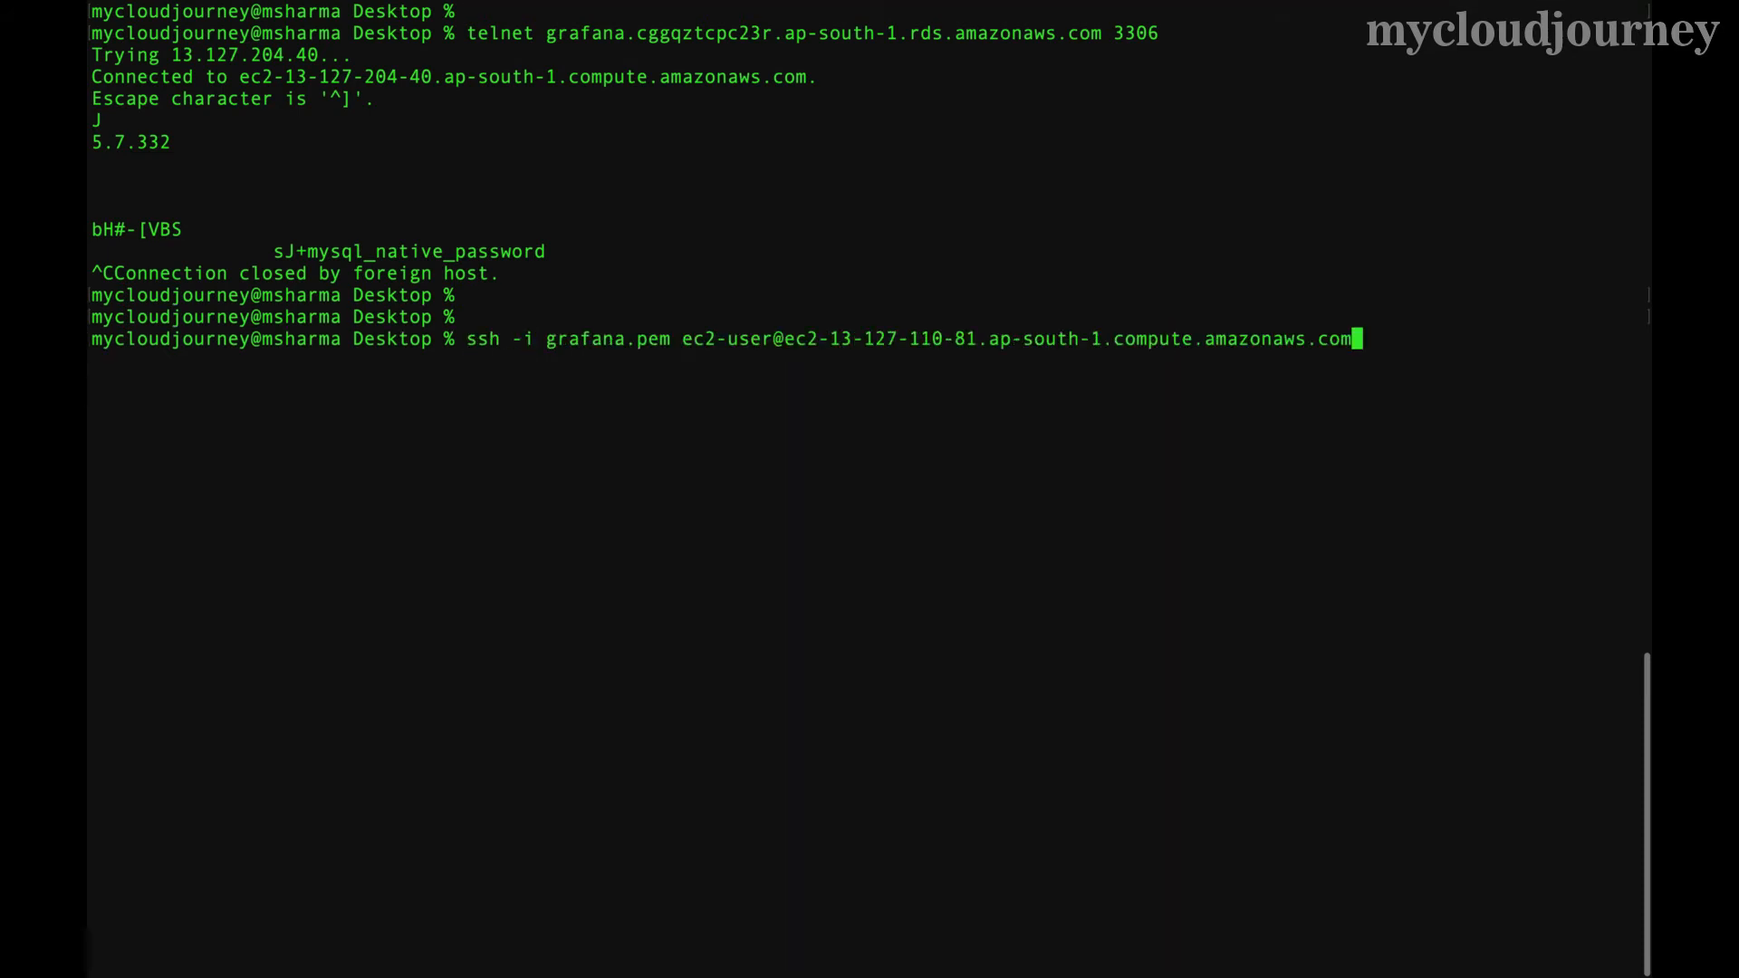
key("Return")
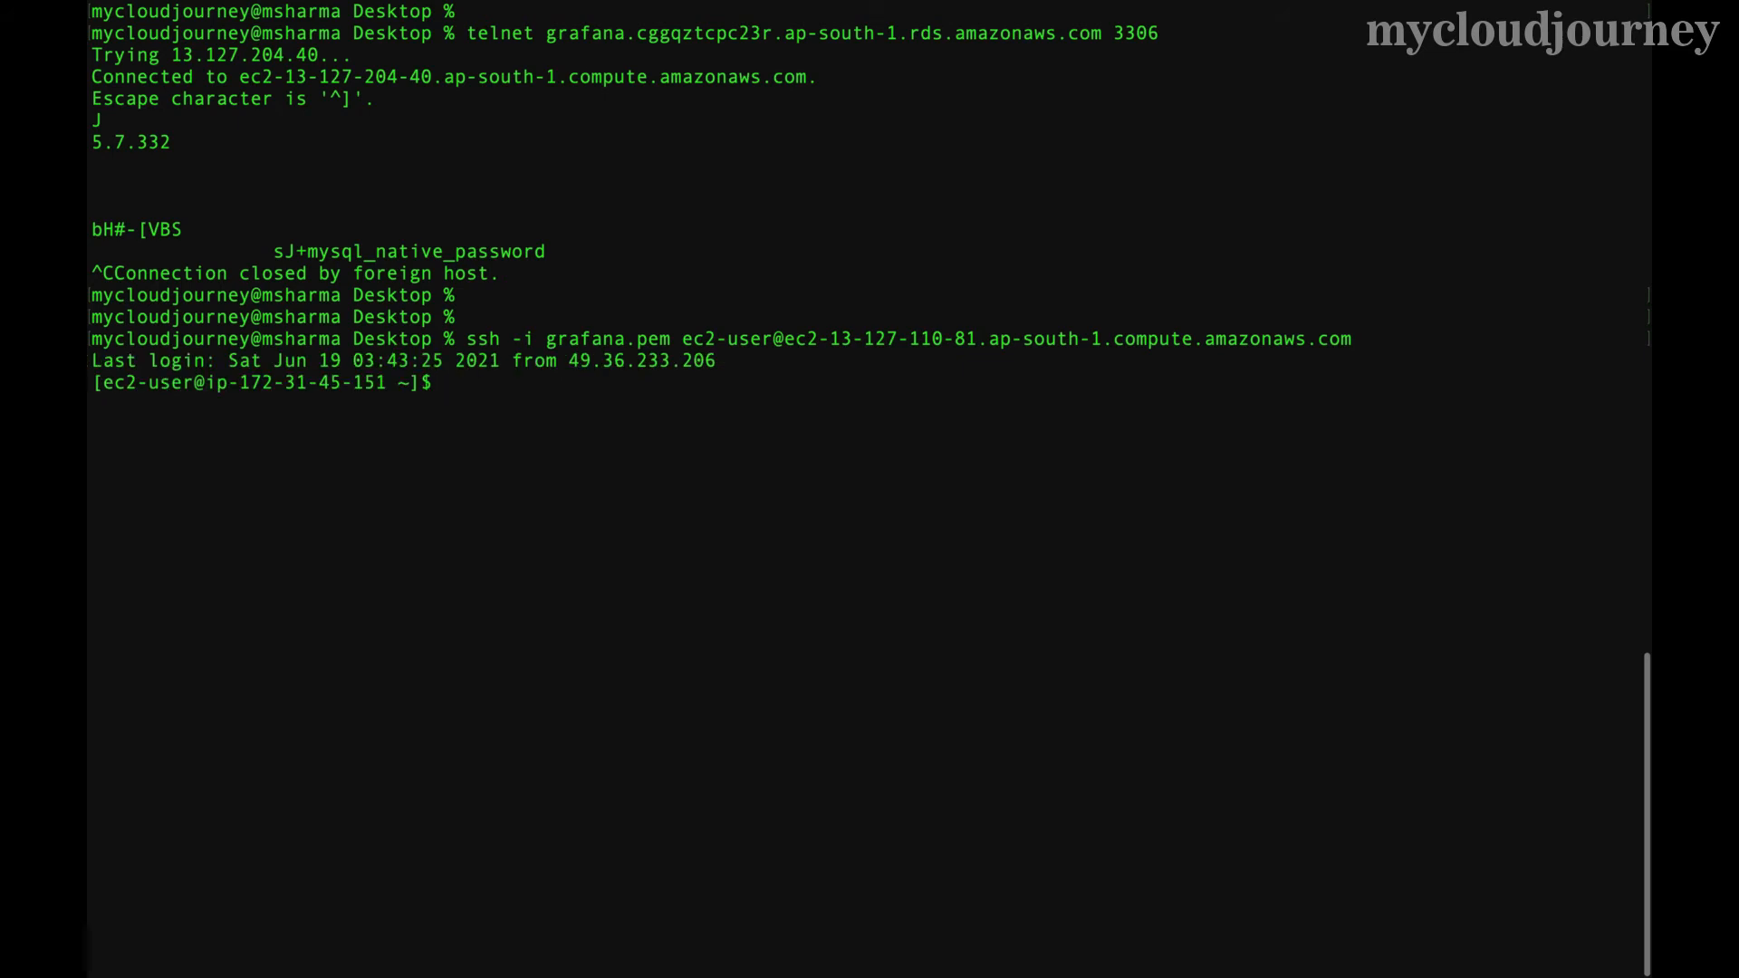
type("sudo su")
key("Return")
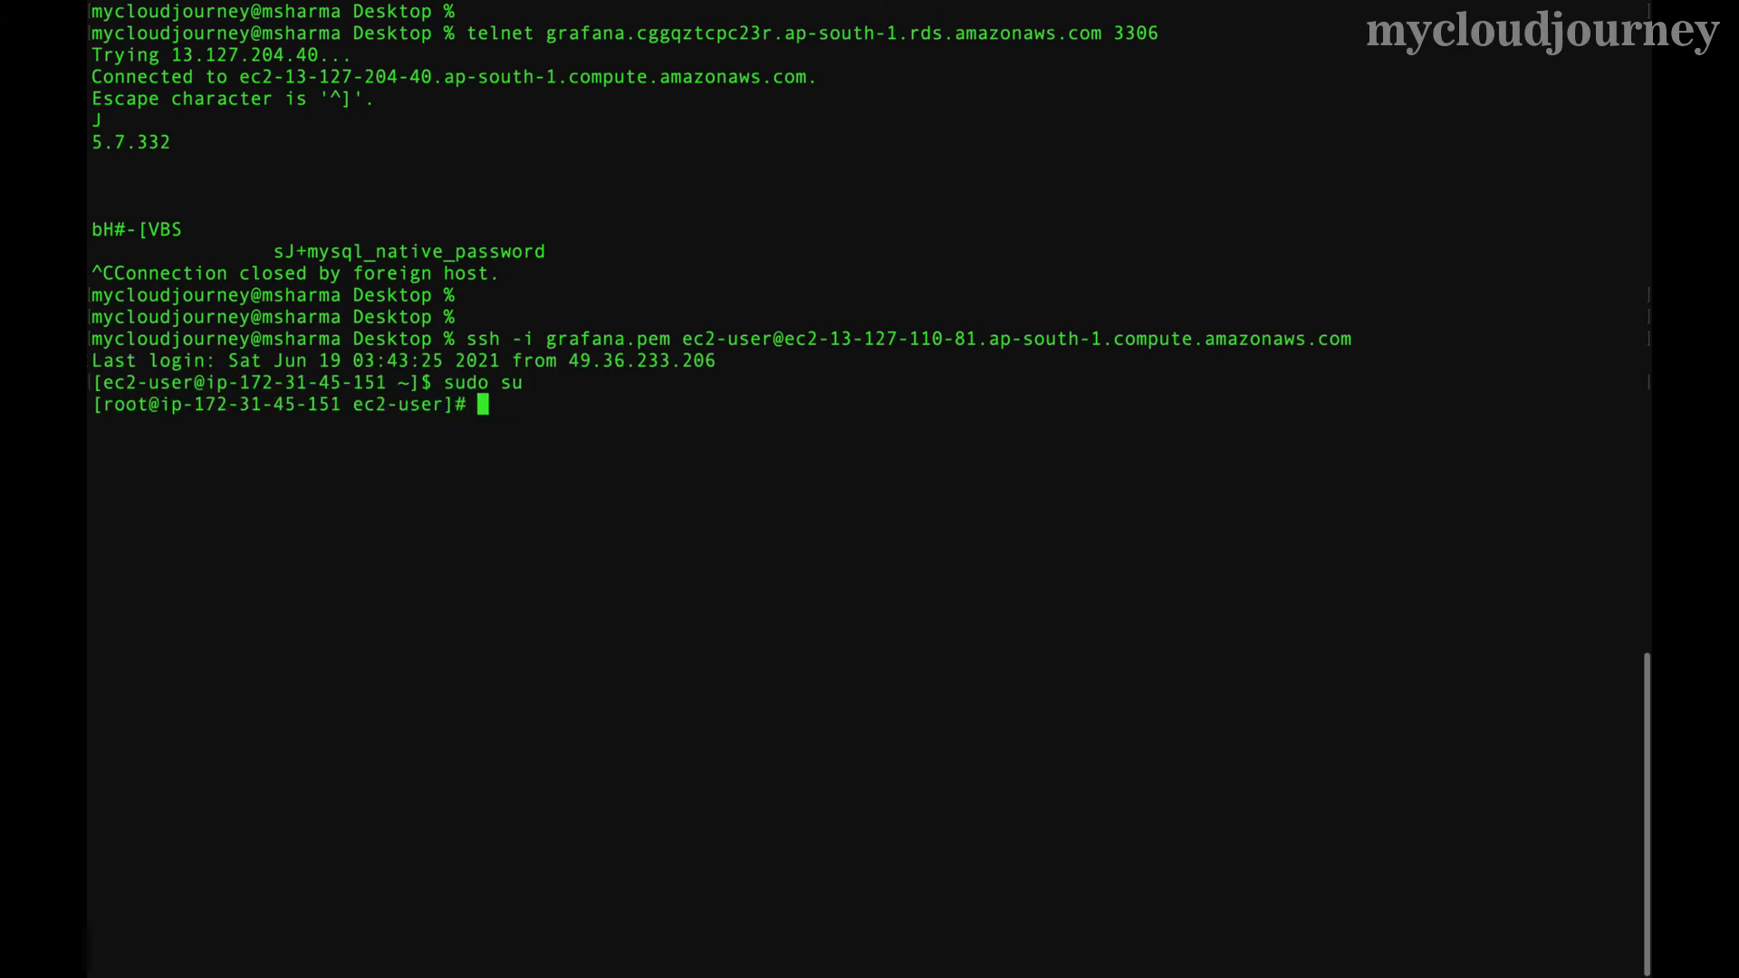
- Run service grafana-server restart, correcting the mistyped command, until it reports OK
type("server grafana-s")
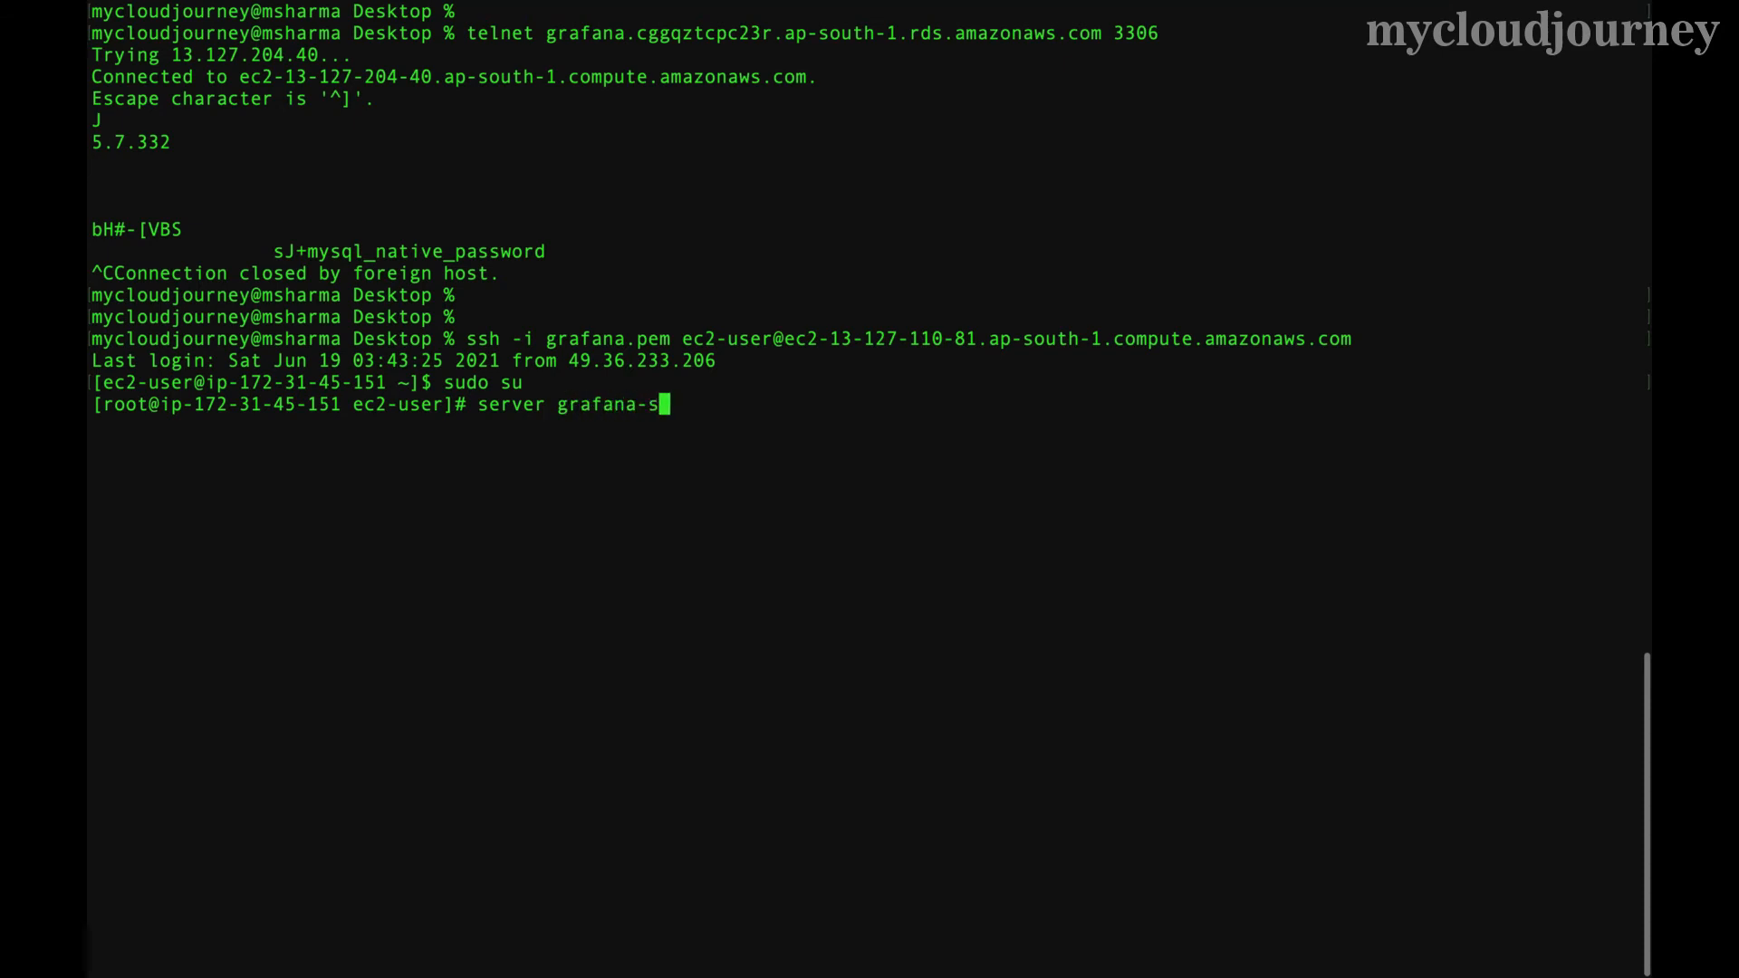
type("erver ")
type("sto")
key("BackSpace")
key("BackSpace")
key("BackSpace")
type("restart")
key("Return")
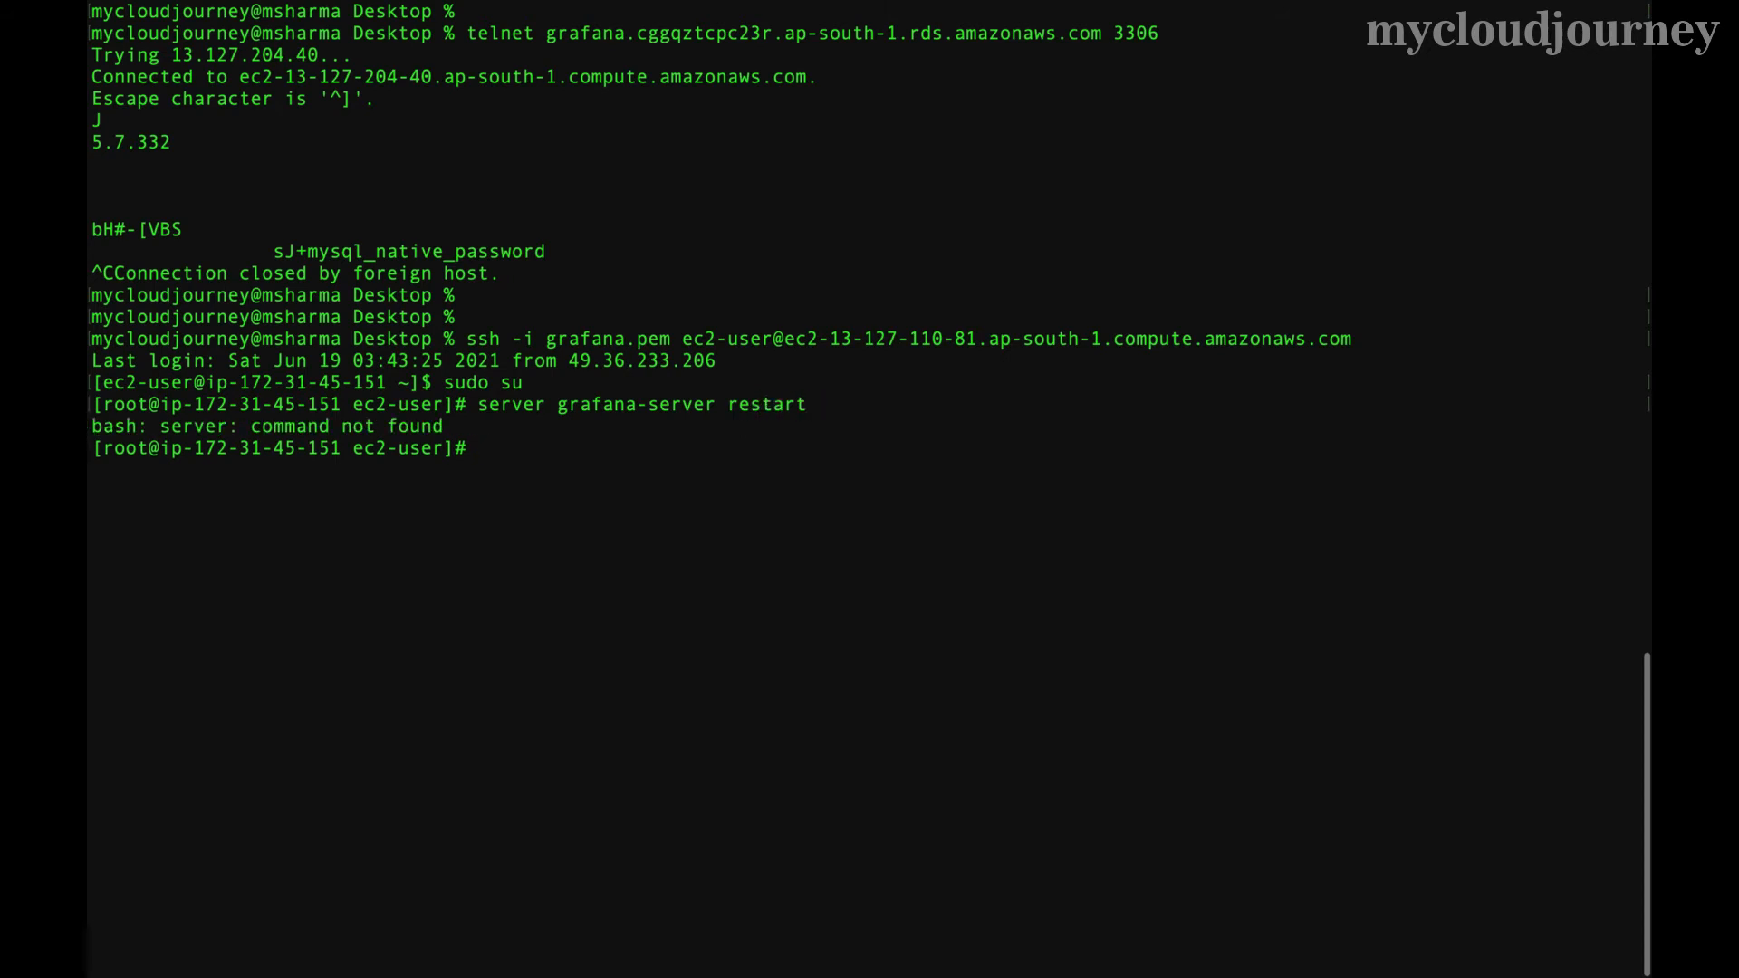
key("Up")
key("Left")
key("Left")
key("Left")
key("Left")
key("Left")
key("Left")
key("Left")
key("Left")
key("Left")
key("Left")
key("Left")
key("Left")
key("Left")
key("Left")
key("Left")
key("Left")
key("Left")
key("Left")
key("Left")
key("Left")
key("Left")
key("Left")
key("Left")
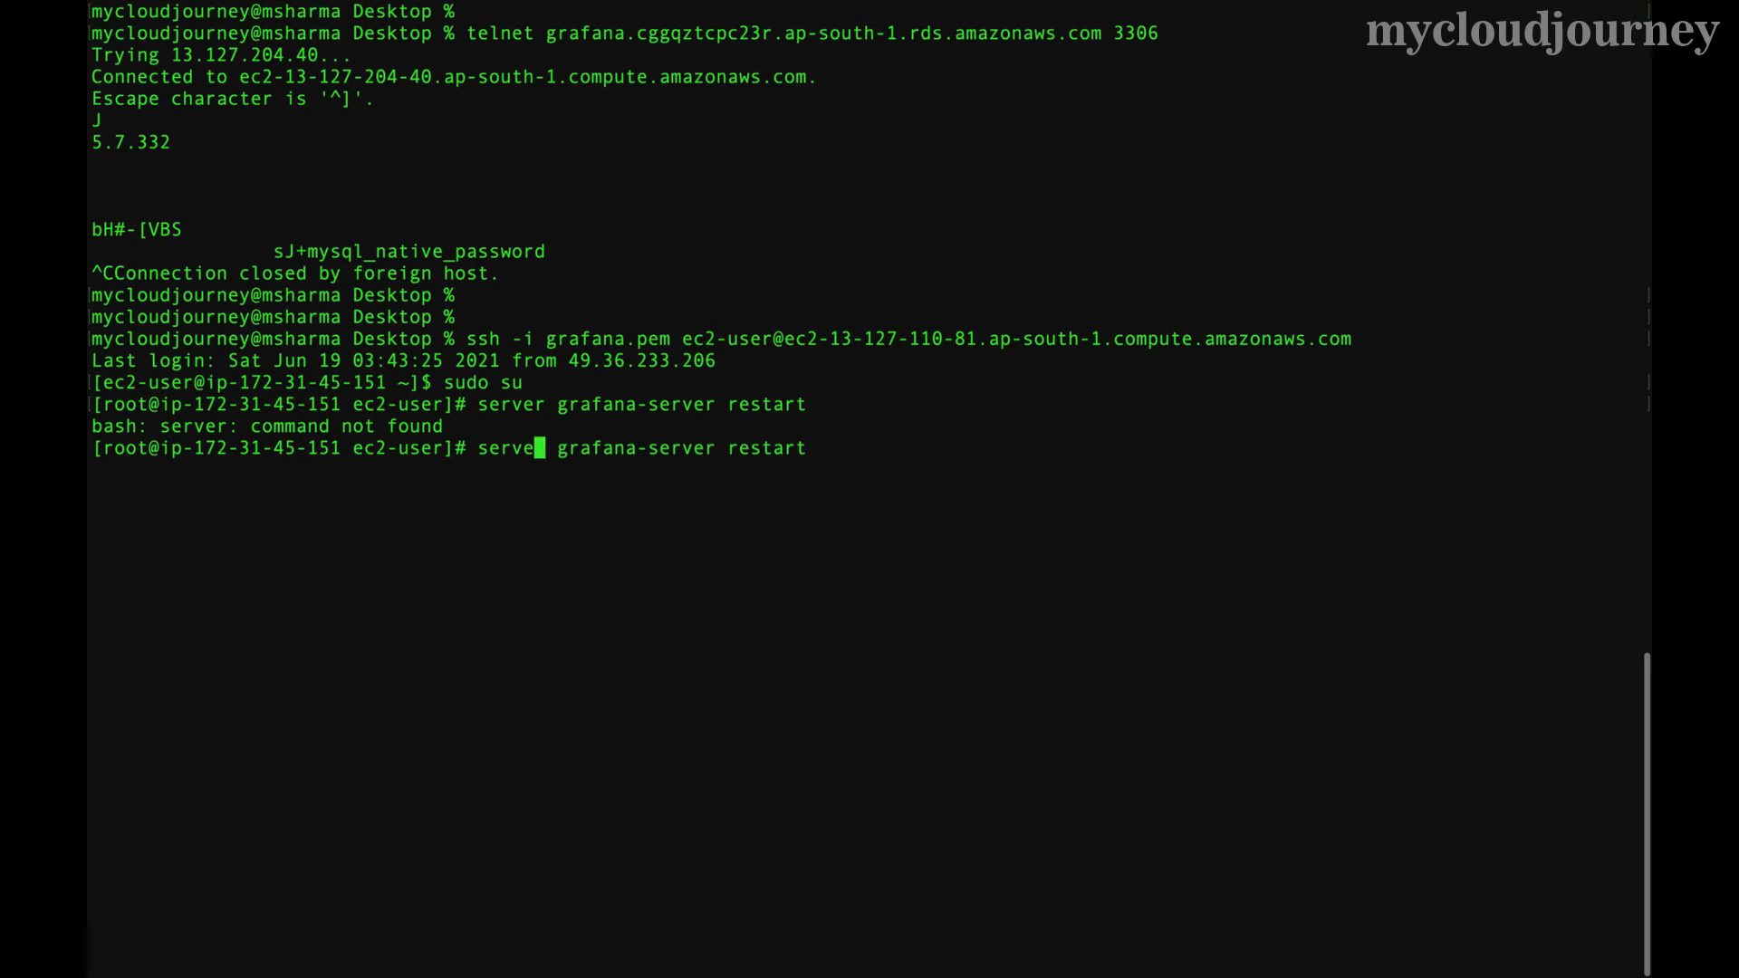
key("BackSpace")
key("BackSpace")
key("BackSpace")
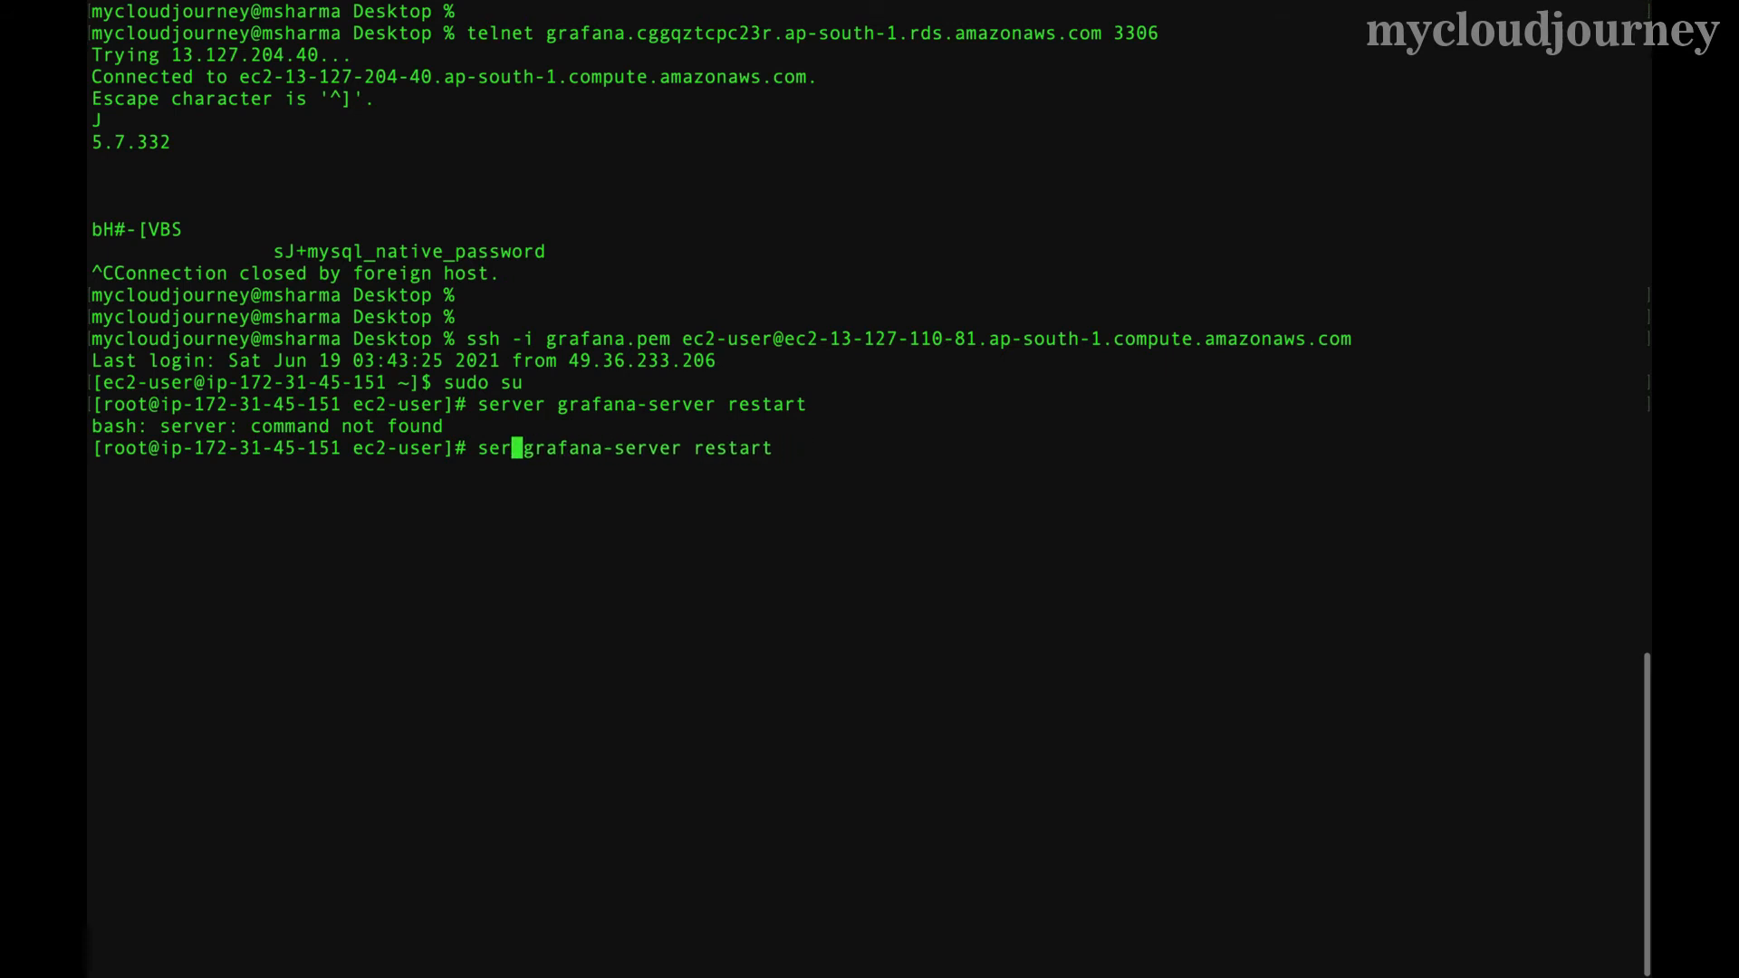
type("vice")
key("Return")
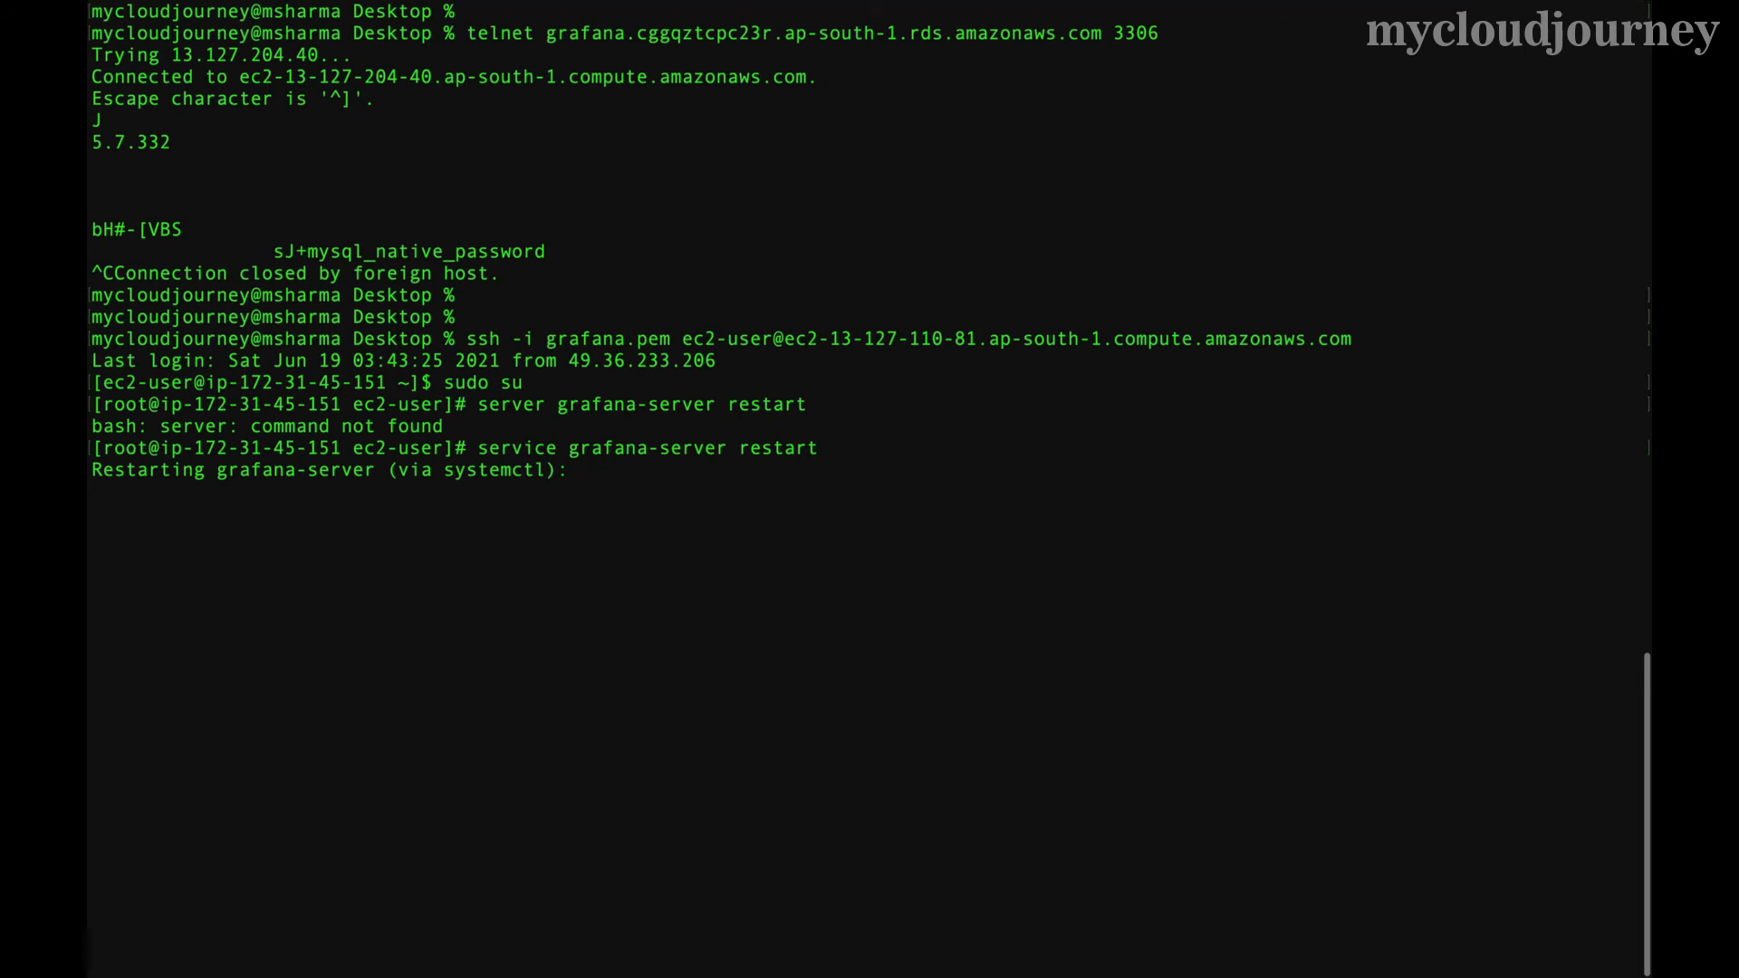
key("Return")
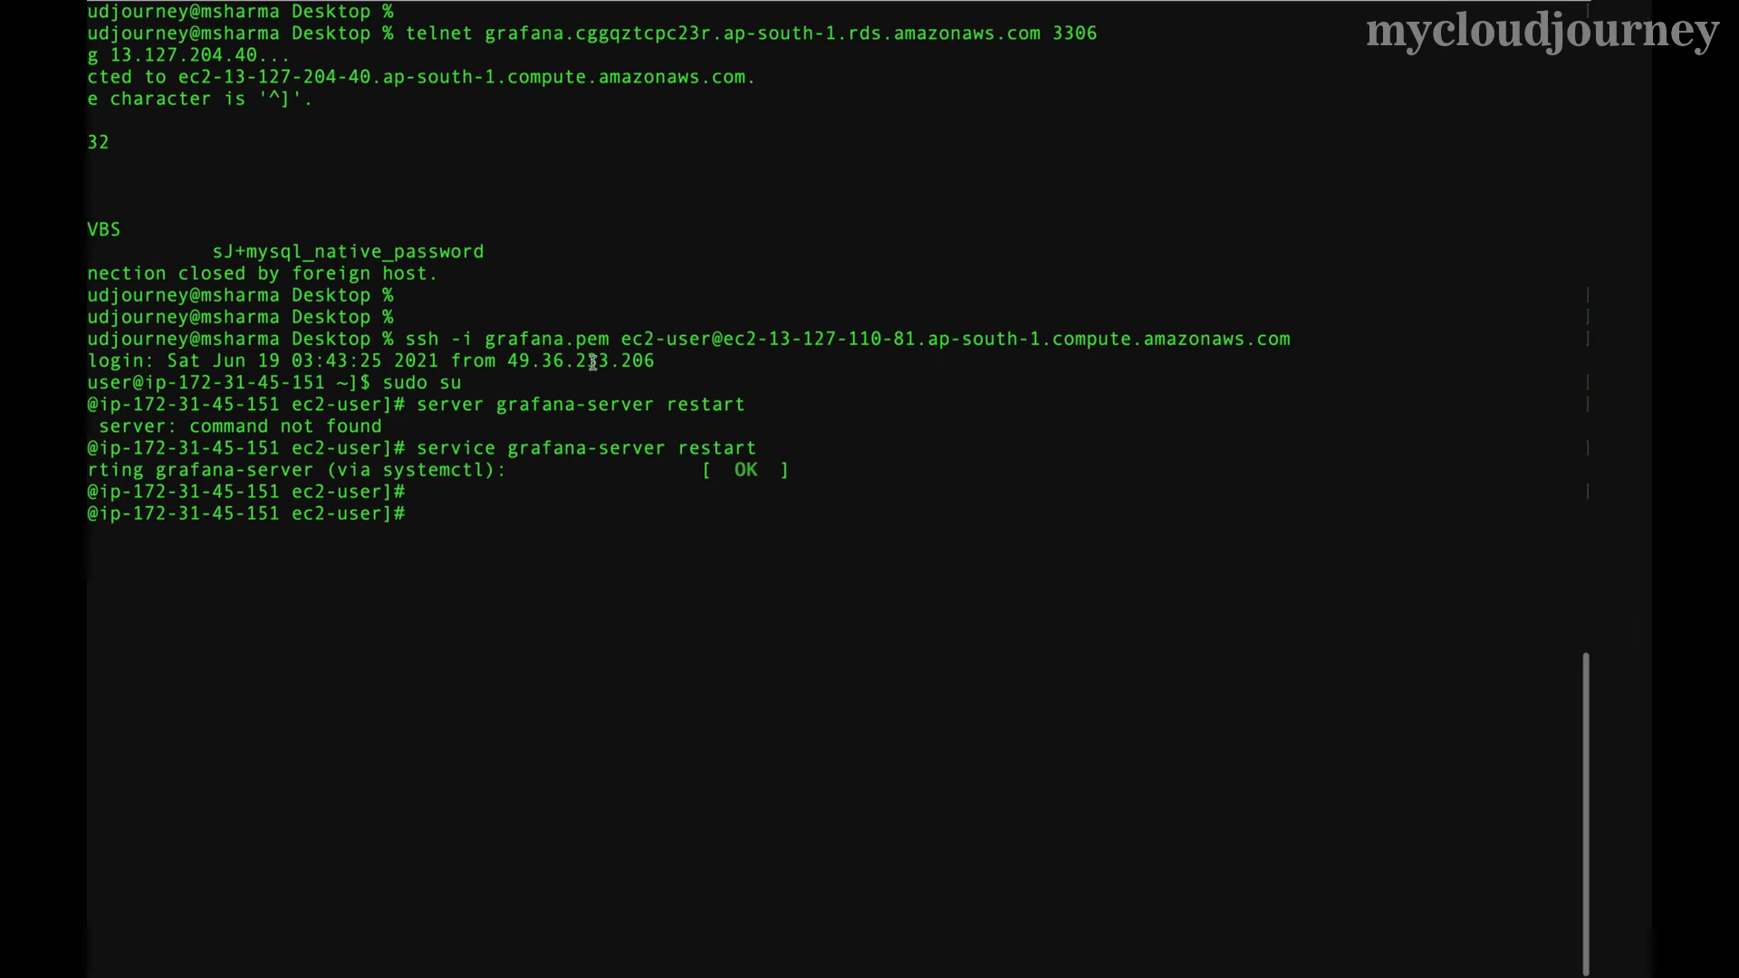
- Open Grafana in a new tab at the EC2 public IPv4 DNS on port 3000
key("ctrl+Left")
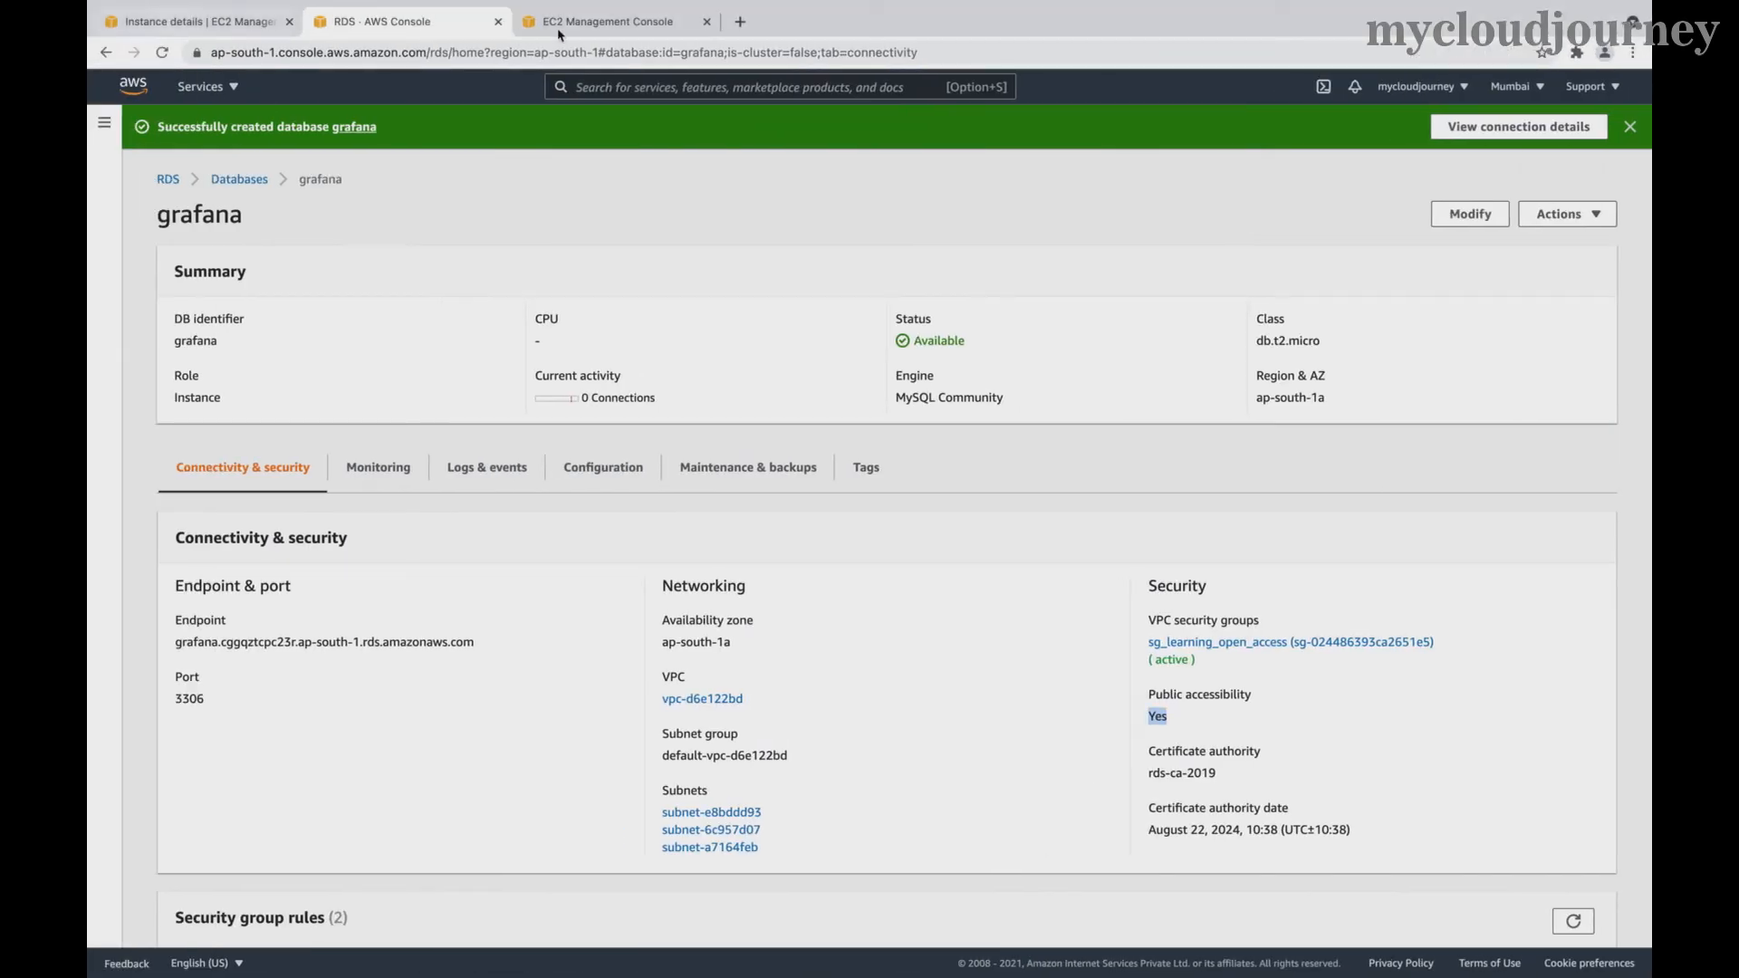
left_click(226, 26)
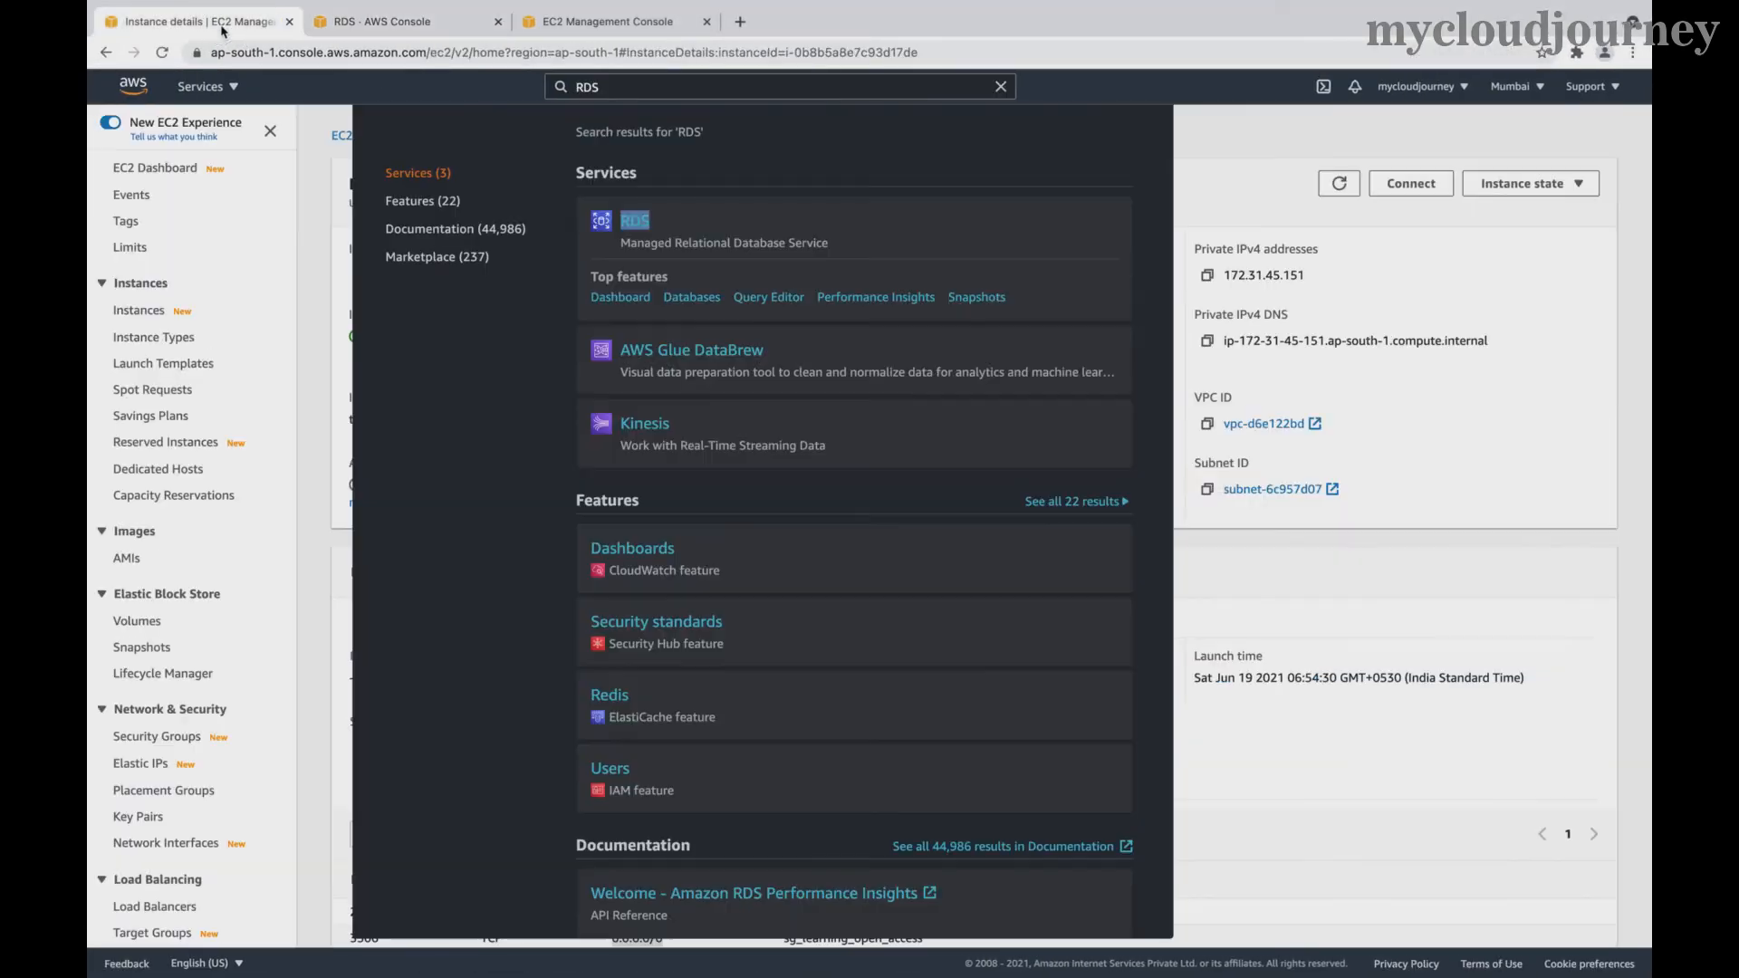
left_click(1001, 88)
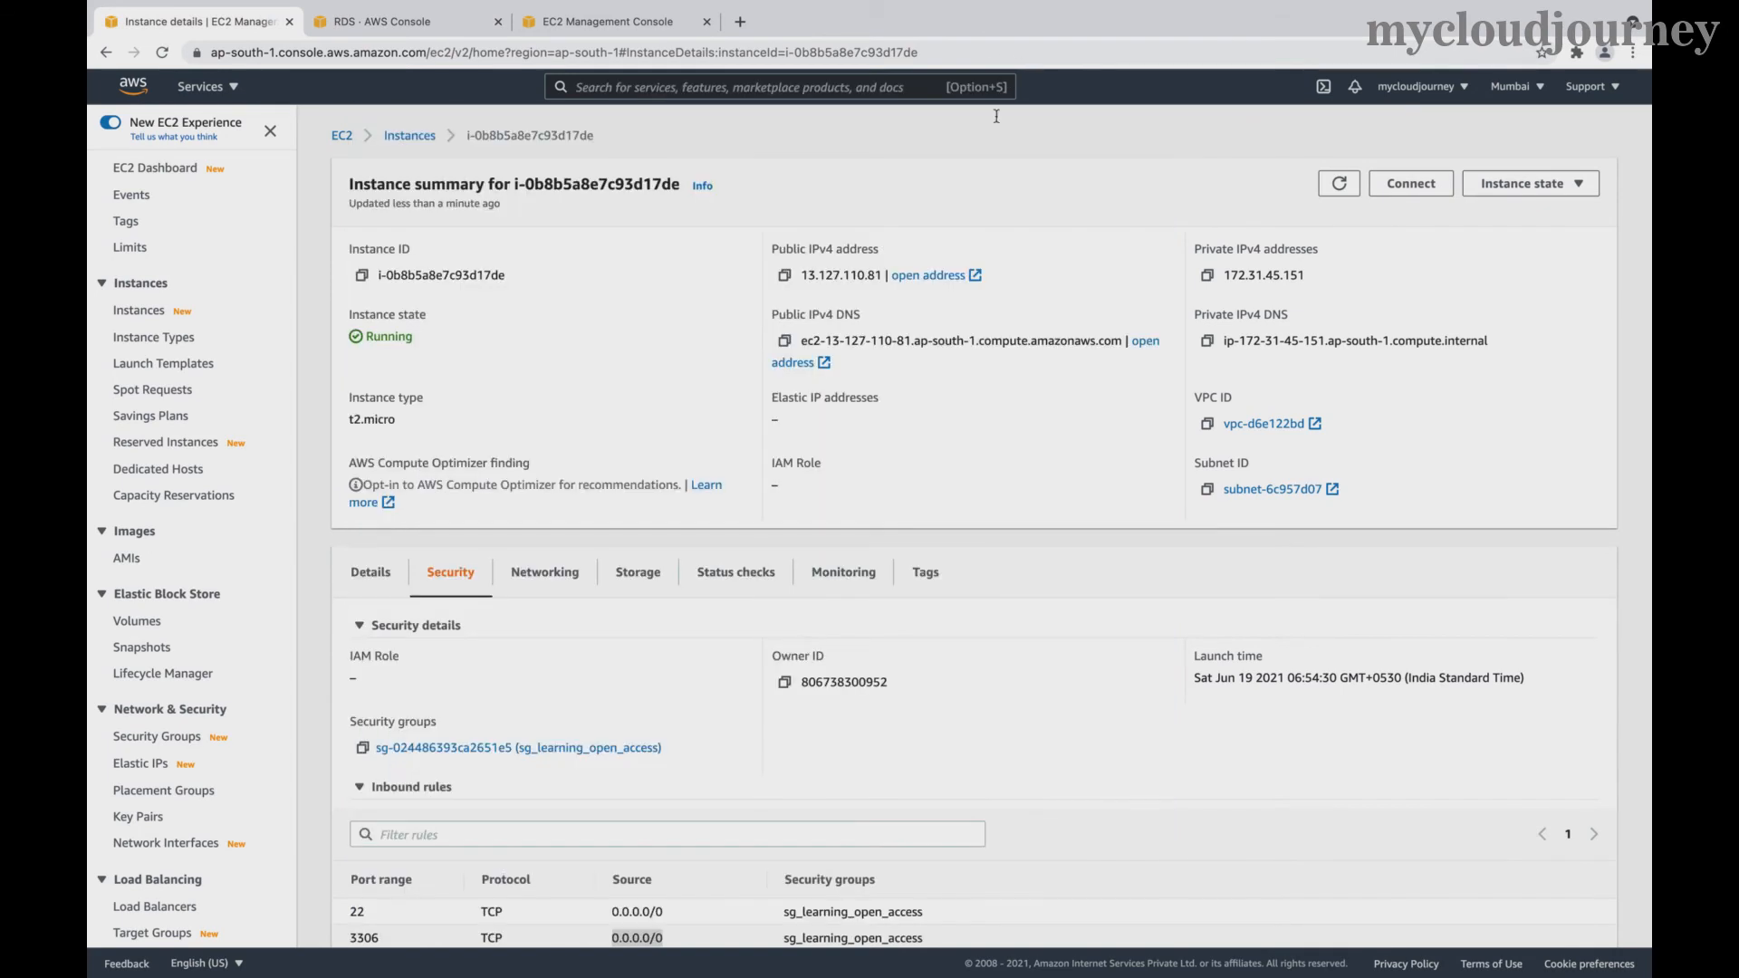
left_click(785, 340)
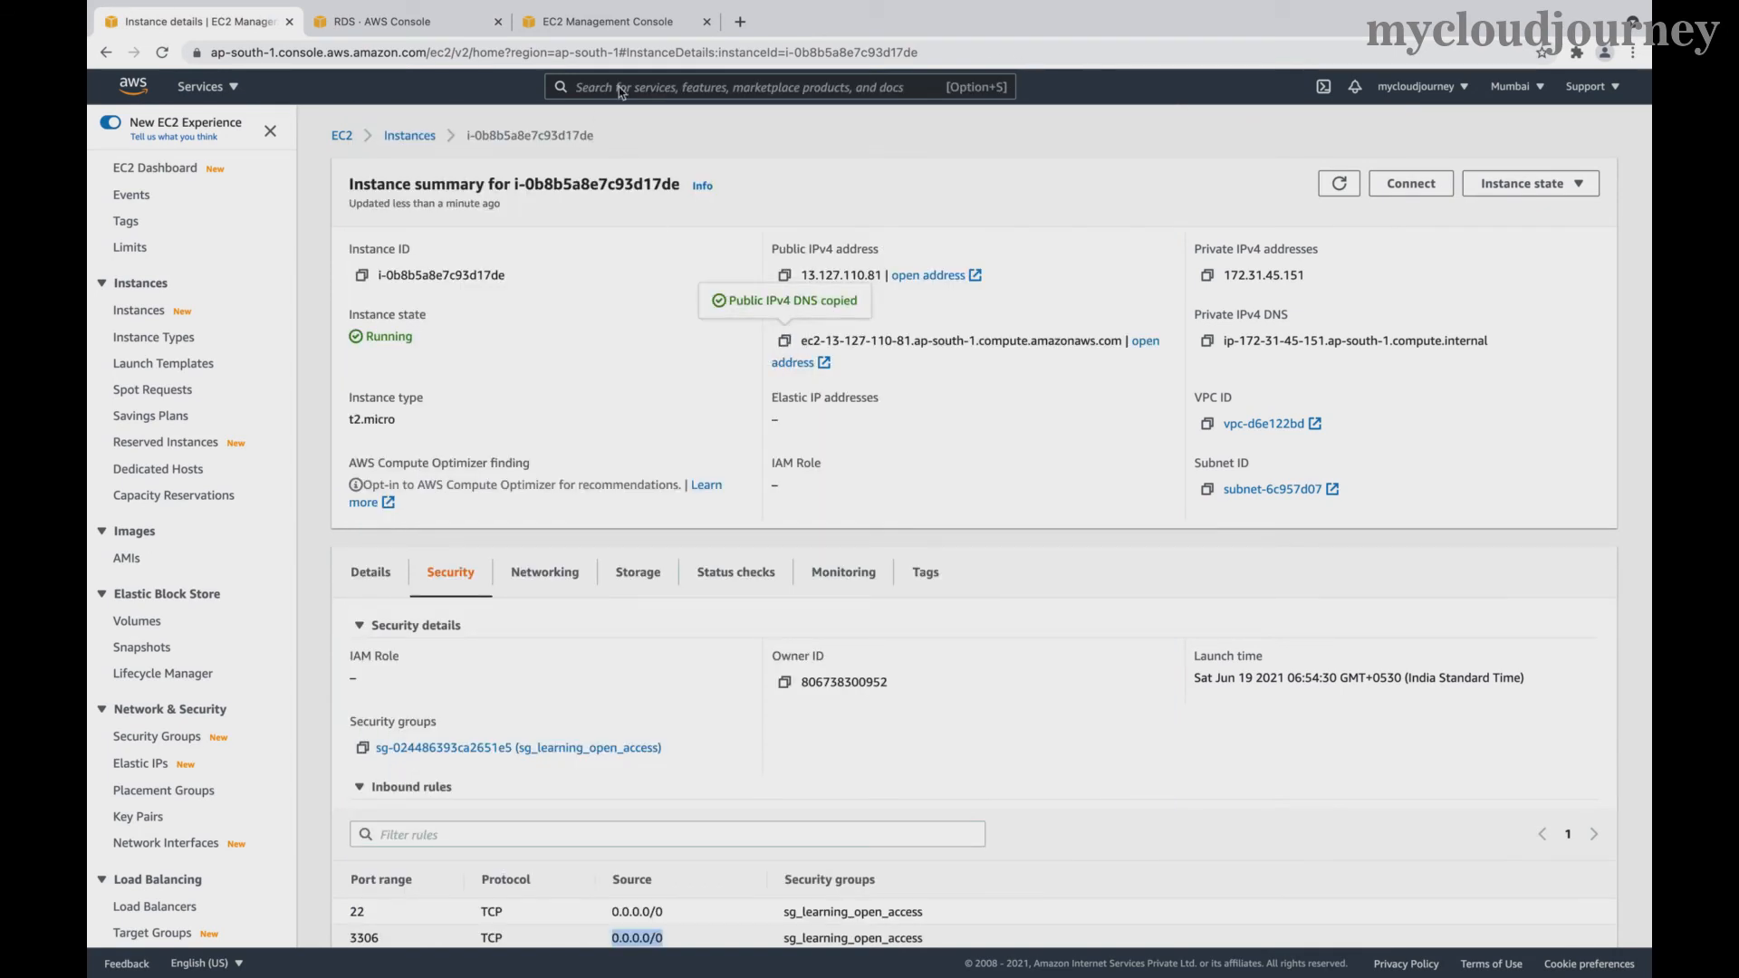
left_click(740, 21)
left_click(657, 55)
key("super+v")
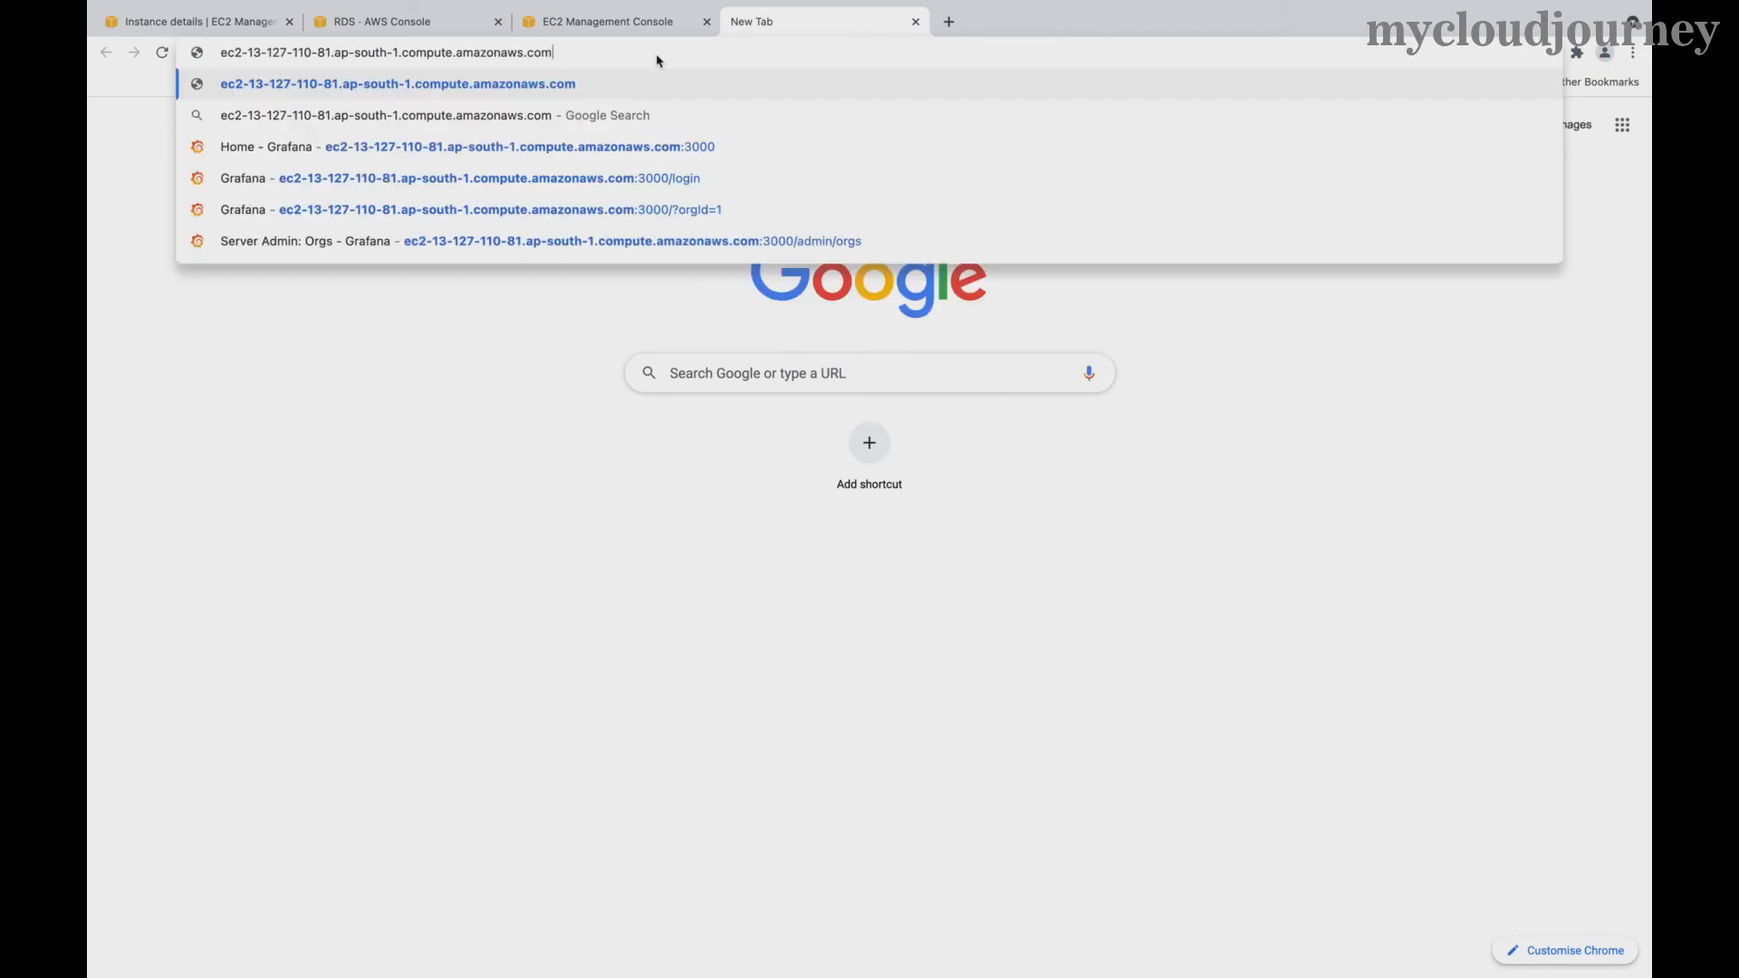
type(":3000")
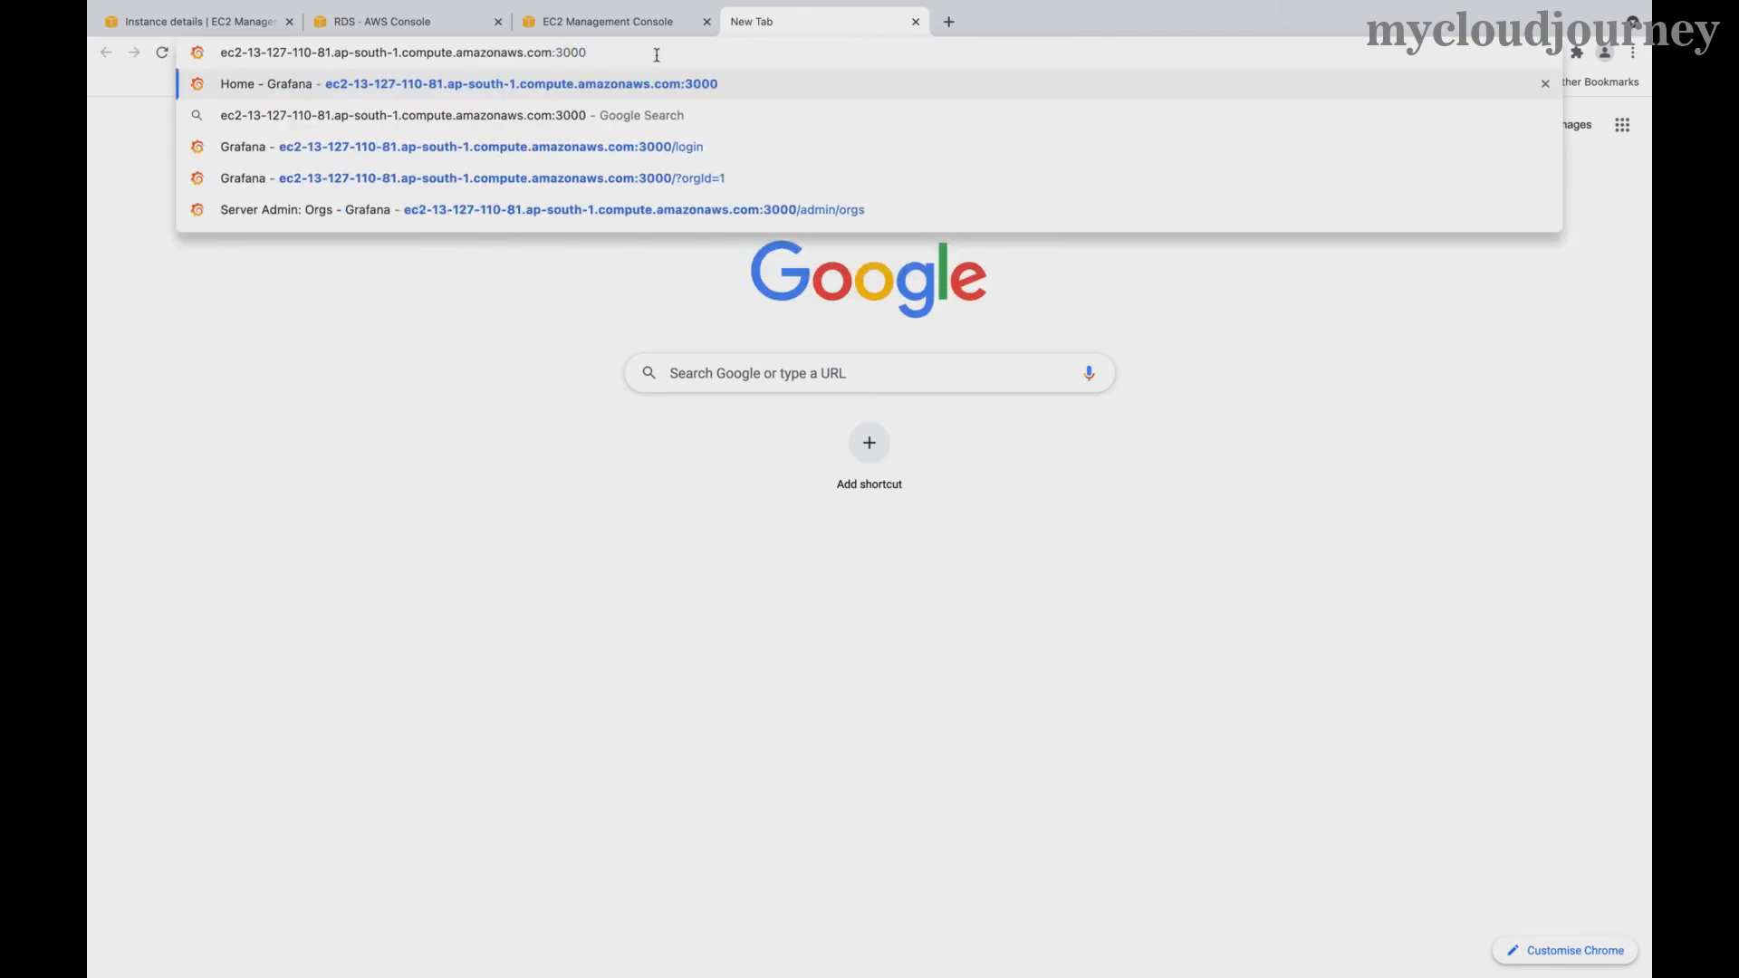
key("Return")
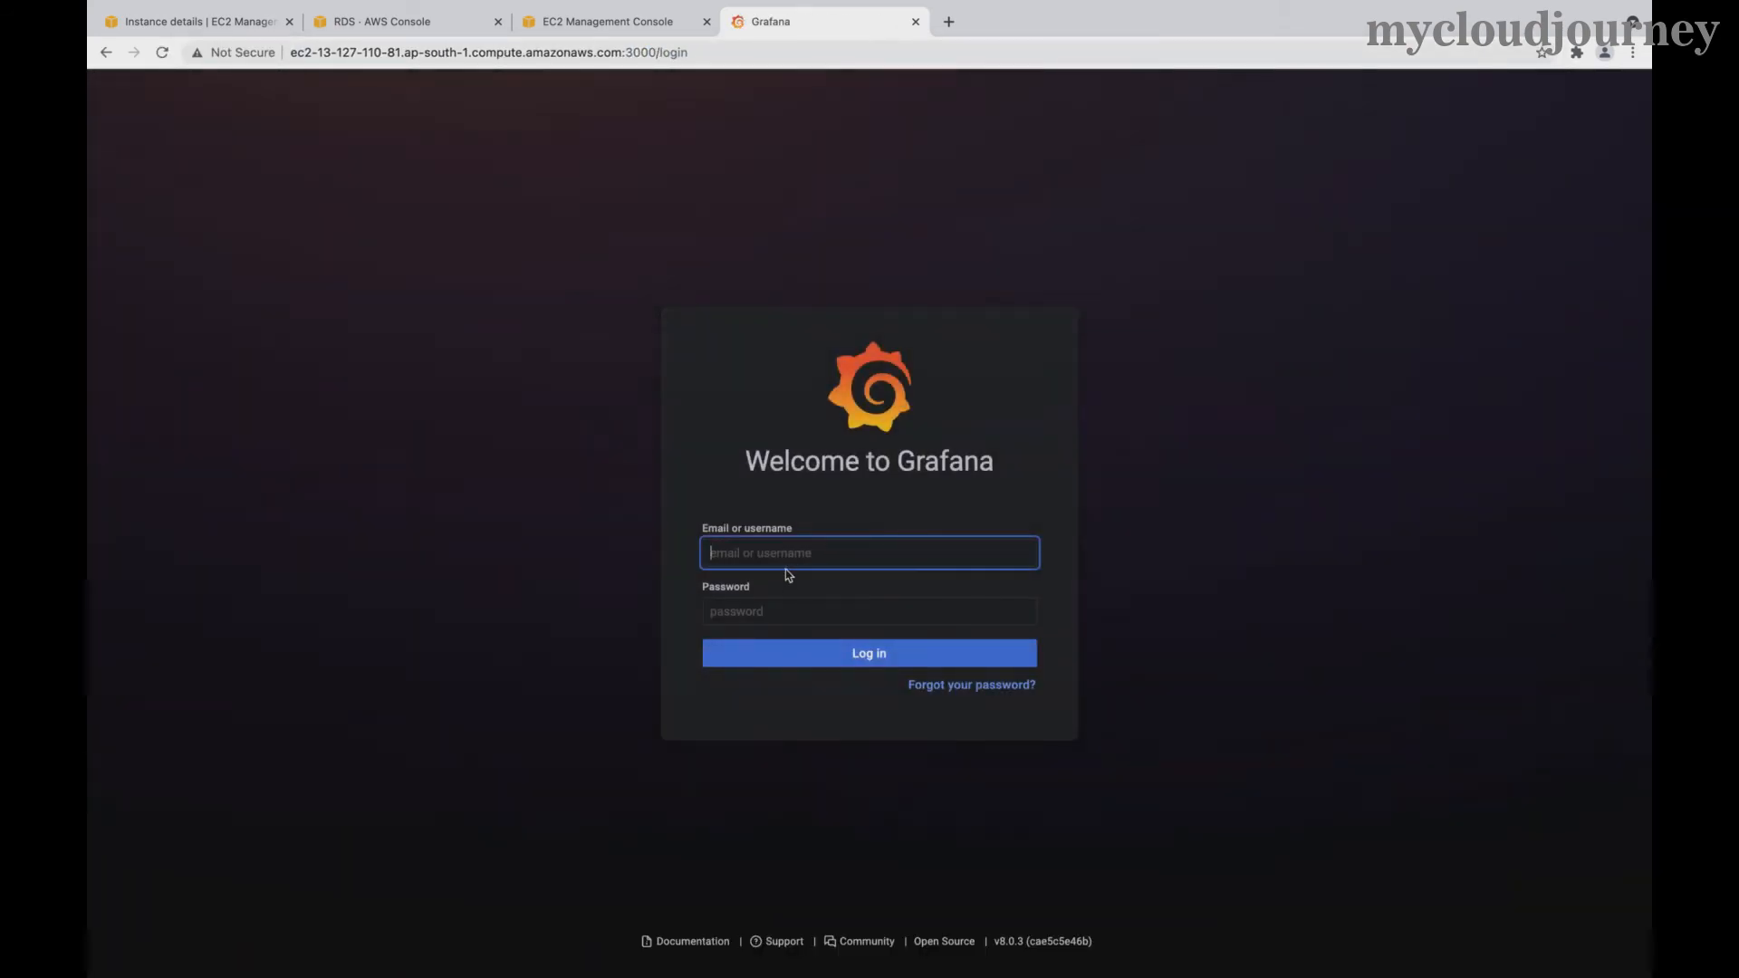
- Log in to Grafana with the admin username
type("a")
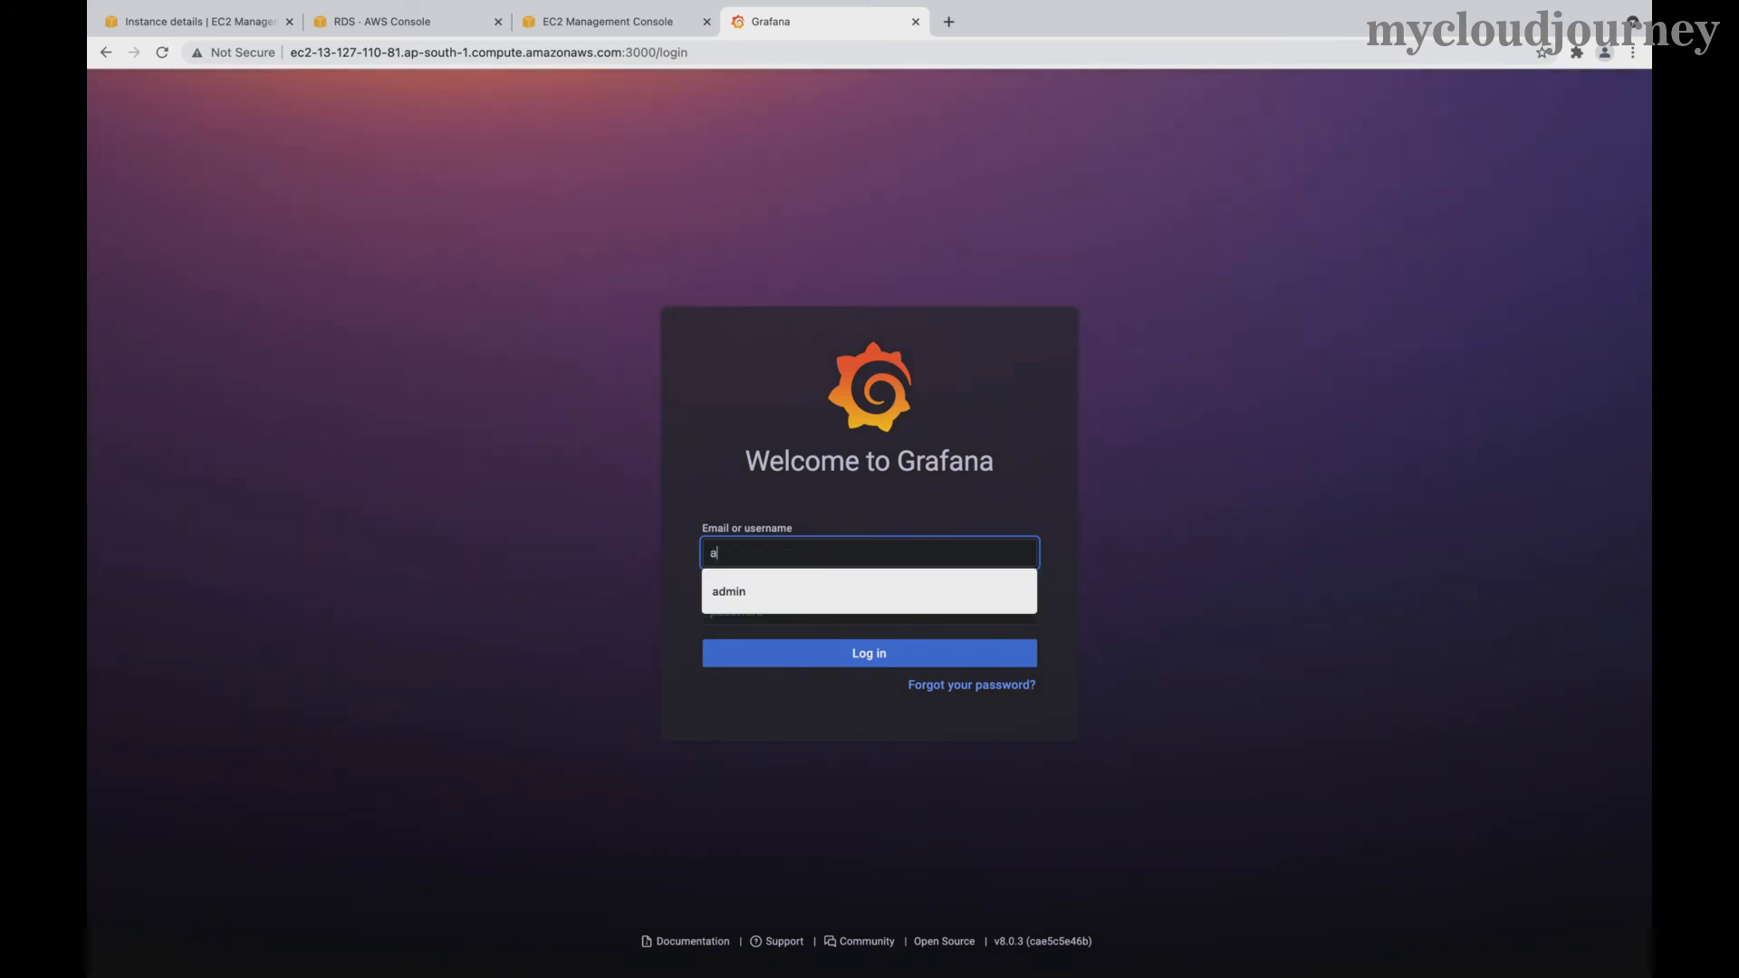
type("dmin")
key("Tab")
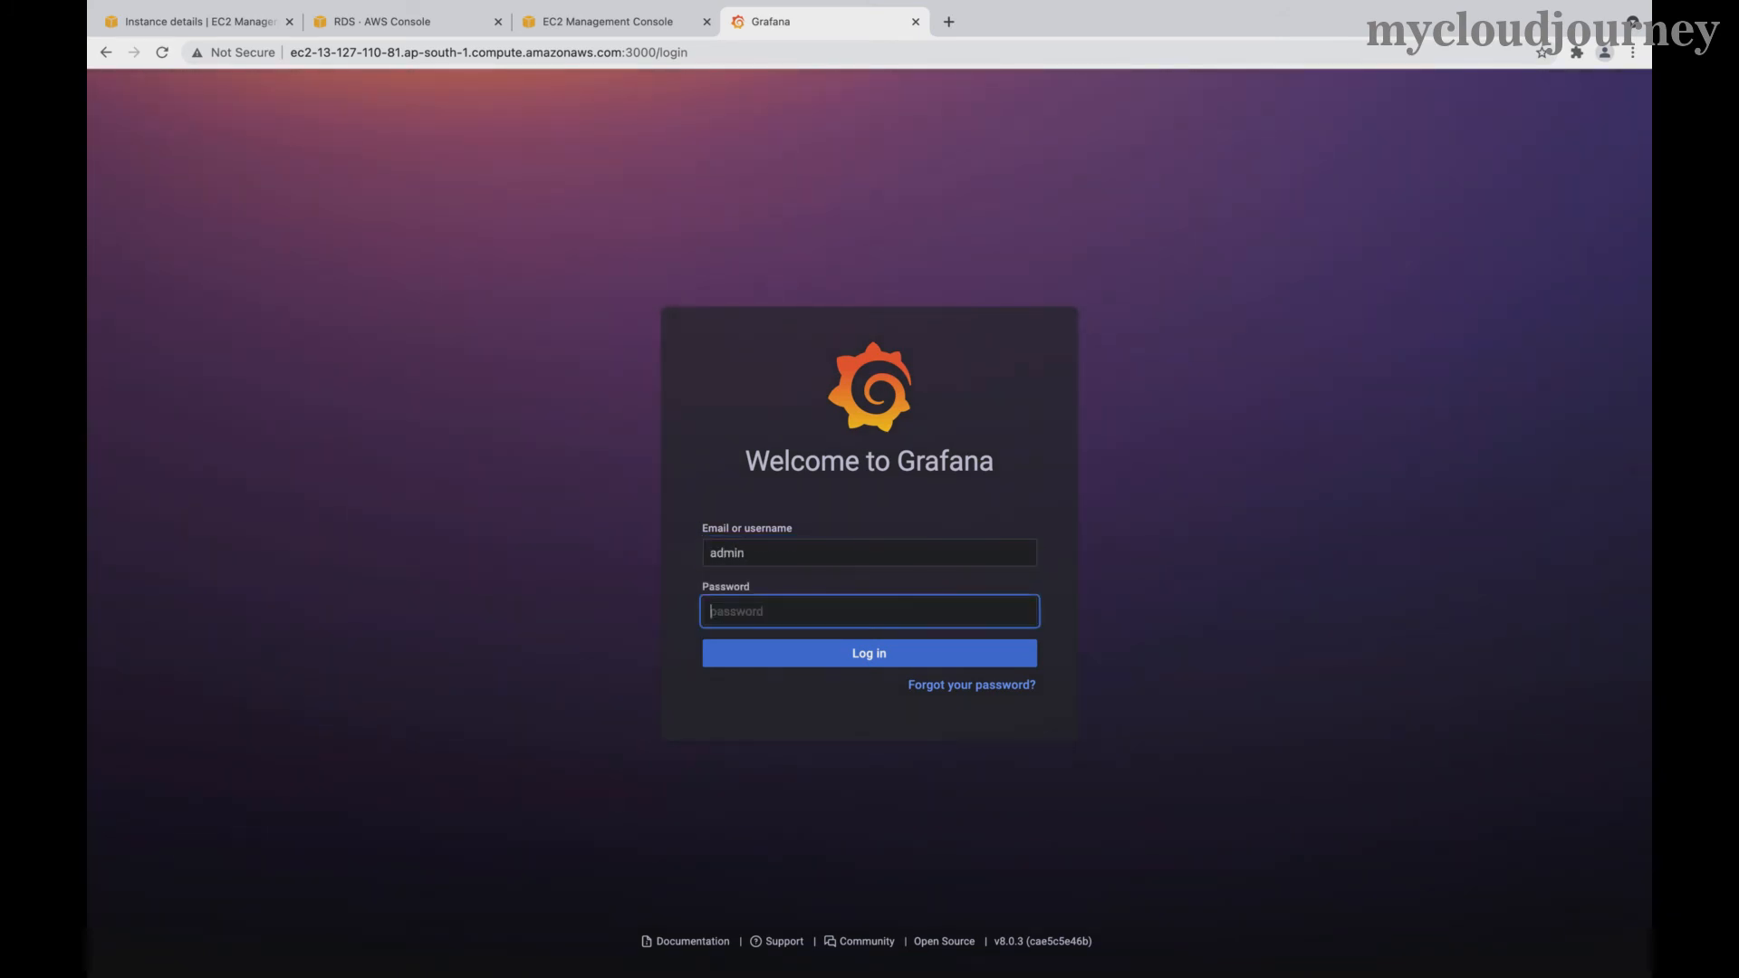
type("admin")
left_click(784, 659)
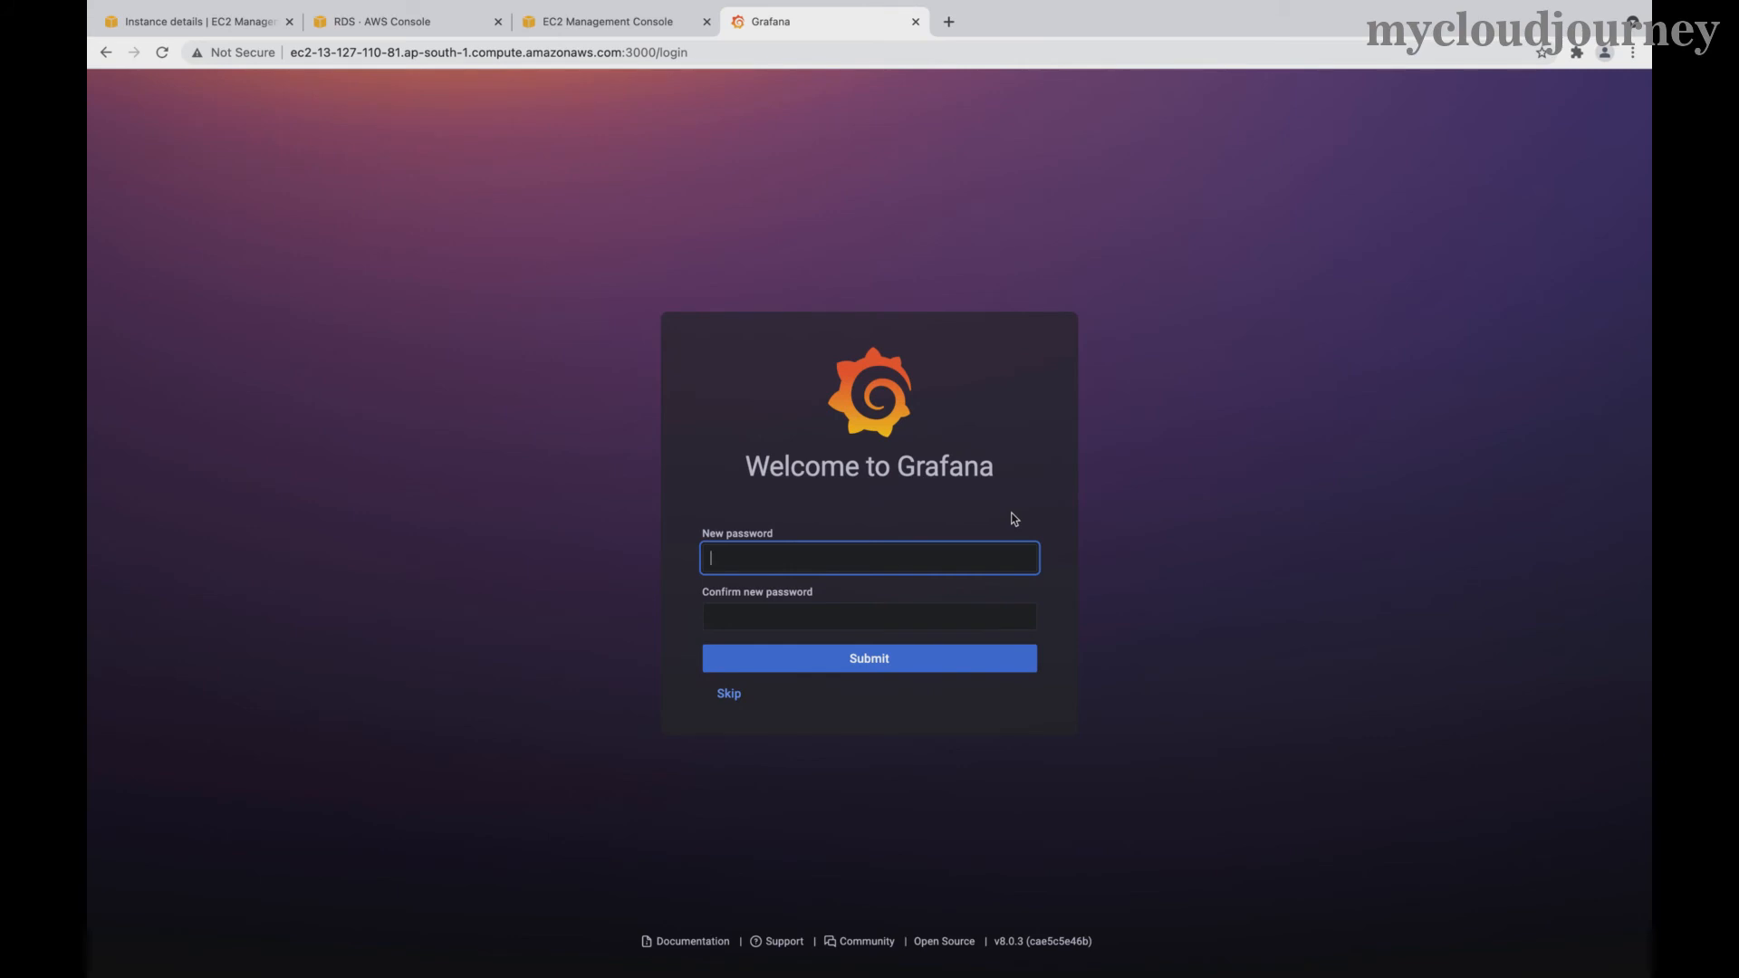
- Enter and confirm a new admin password, then submit it
type("***")
key("Tab")
type("*****")
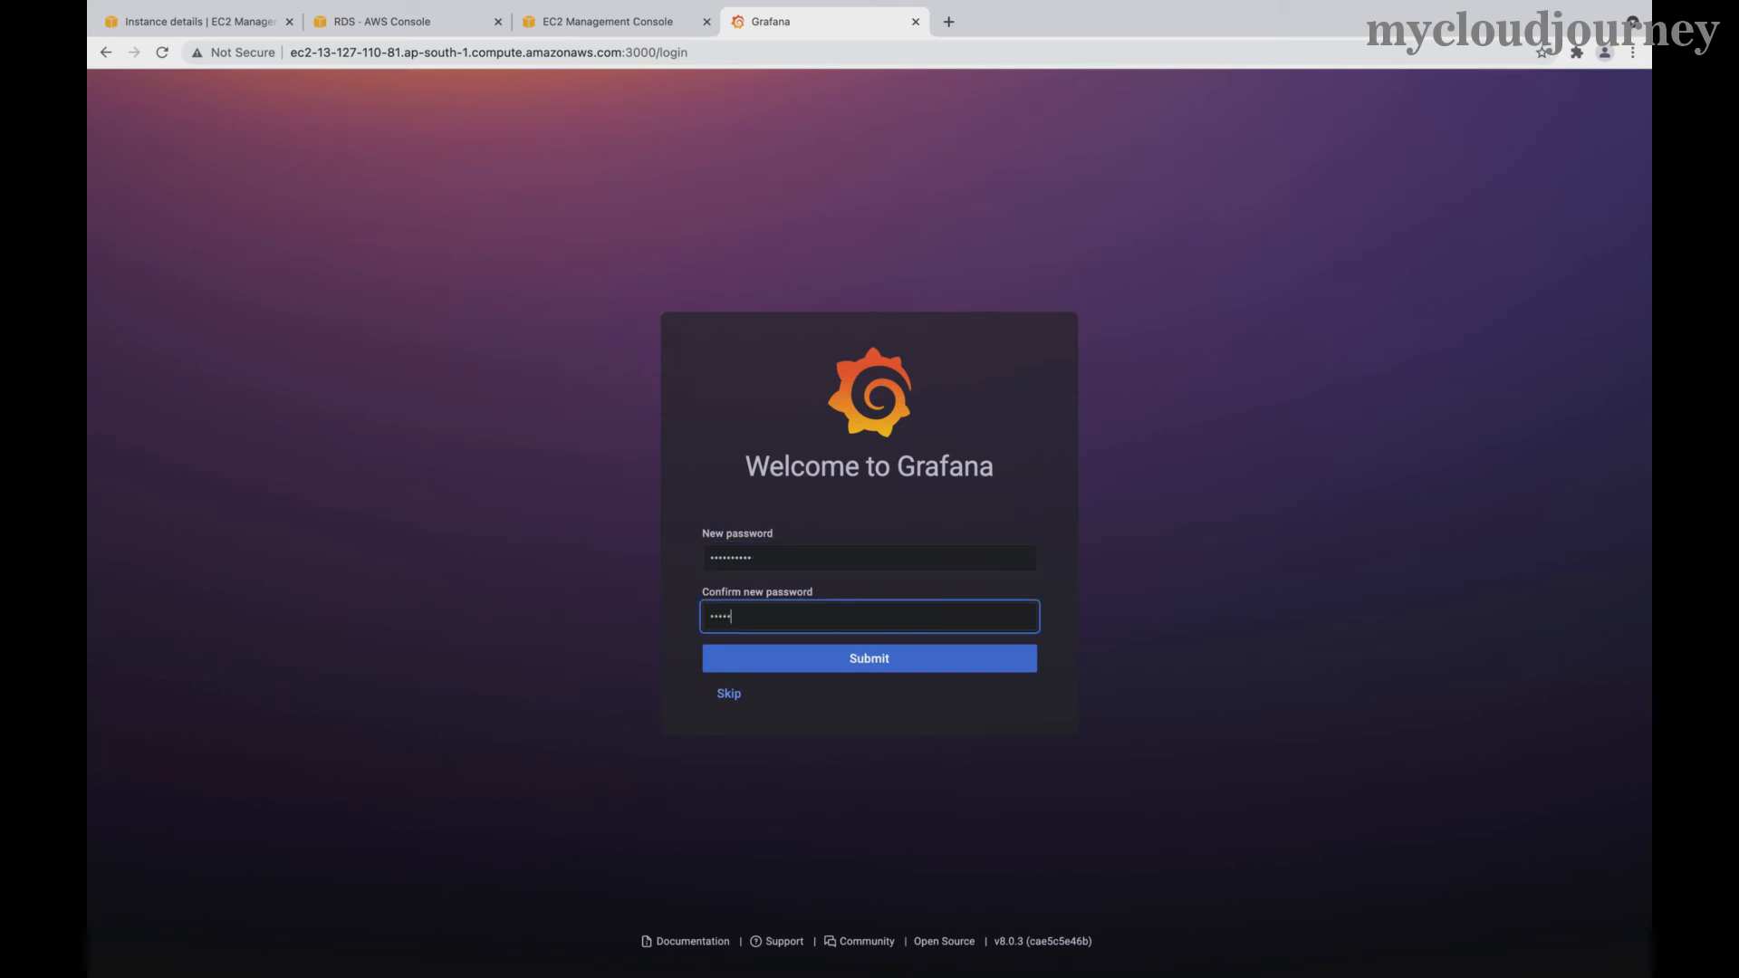
type("*")
left_click(866, 555)
key("super+a")
type("*")
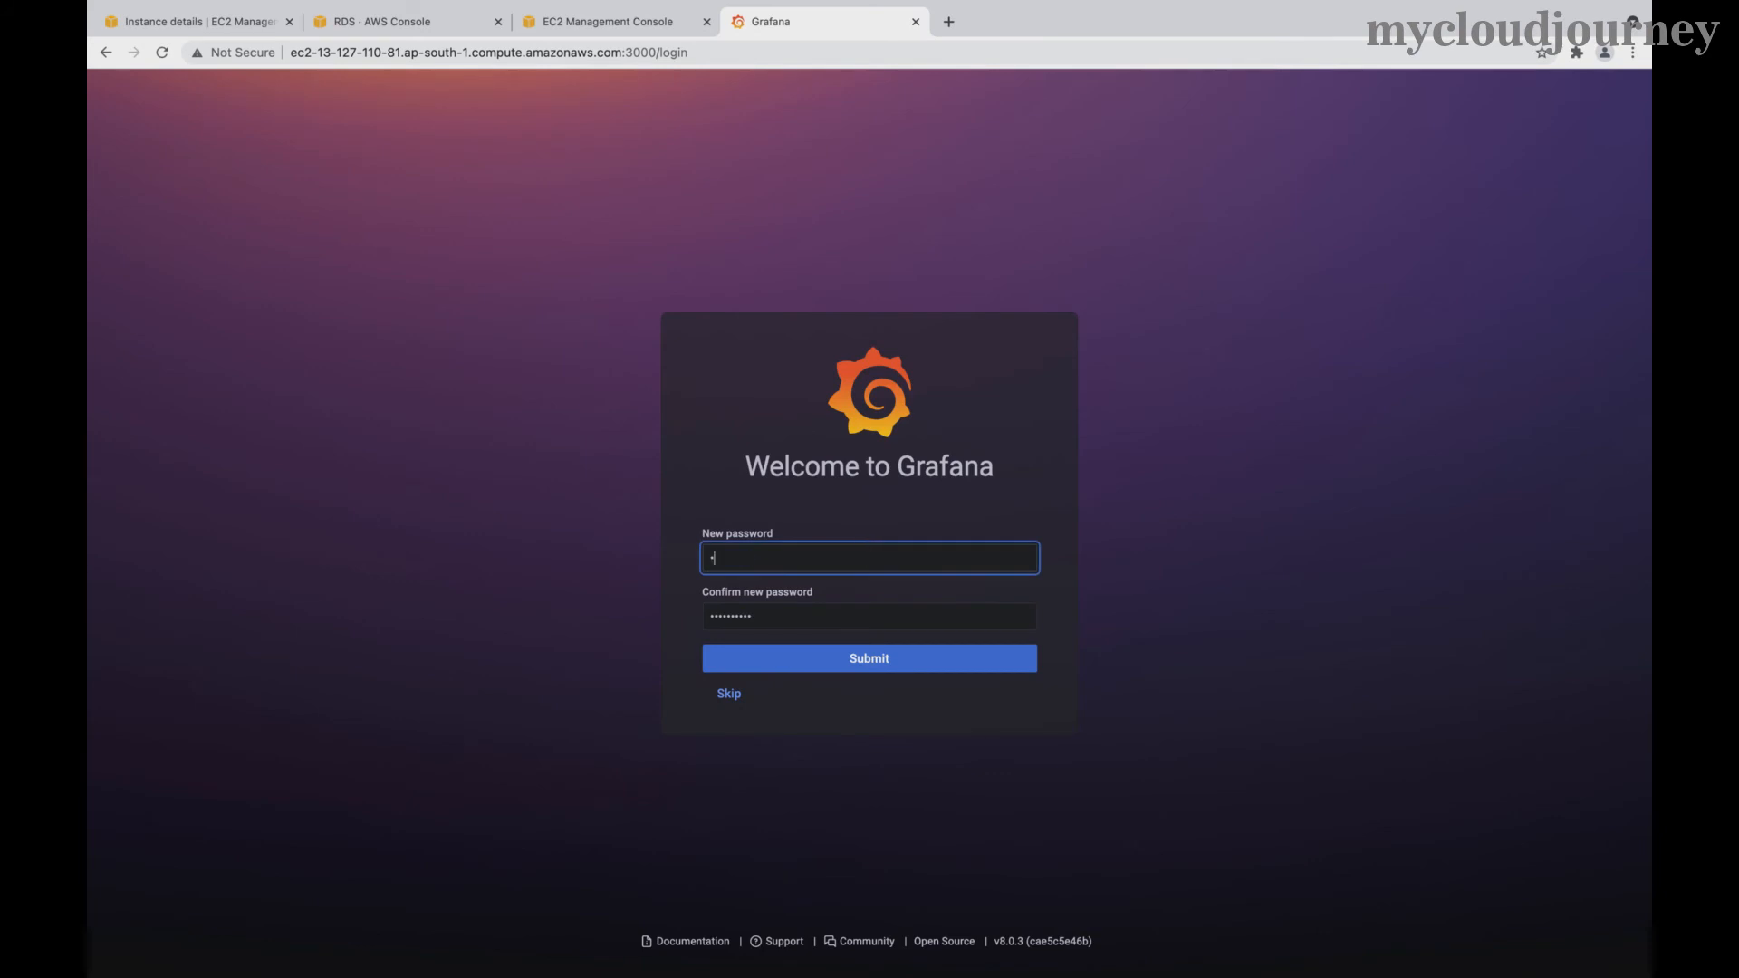
type("*********")
key("Tab")
type("******")
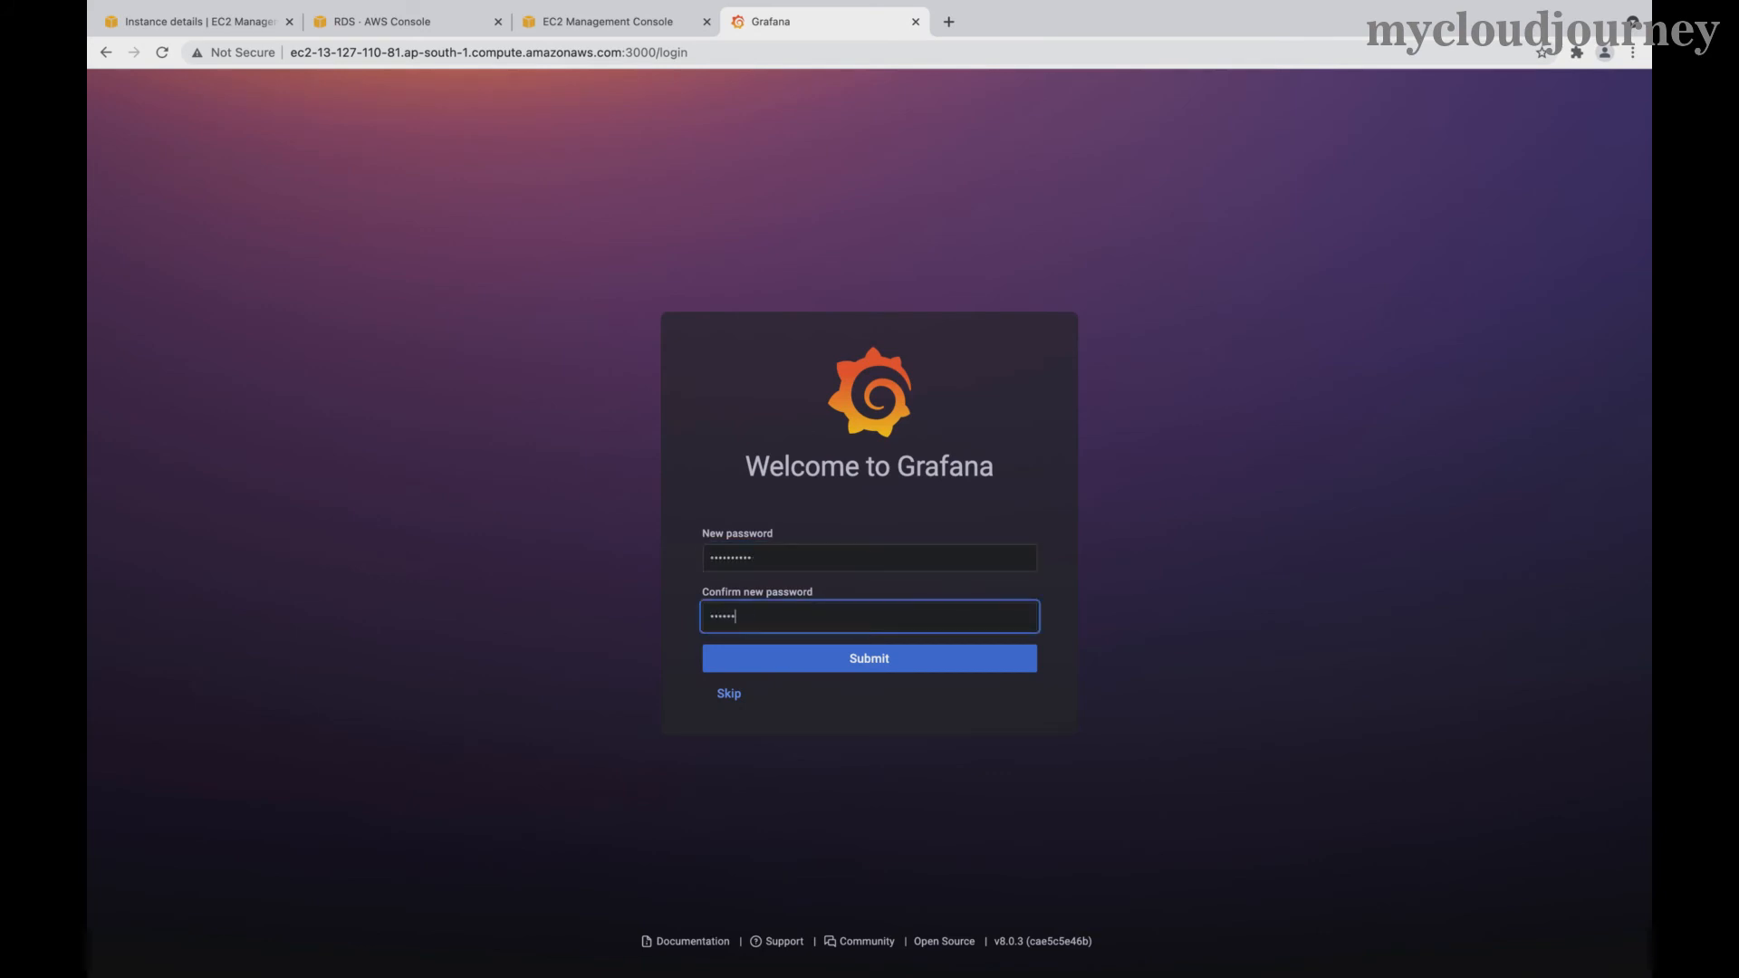
left_click(892, 665)
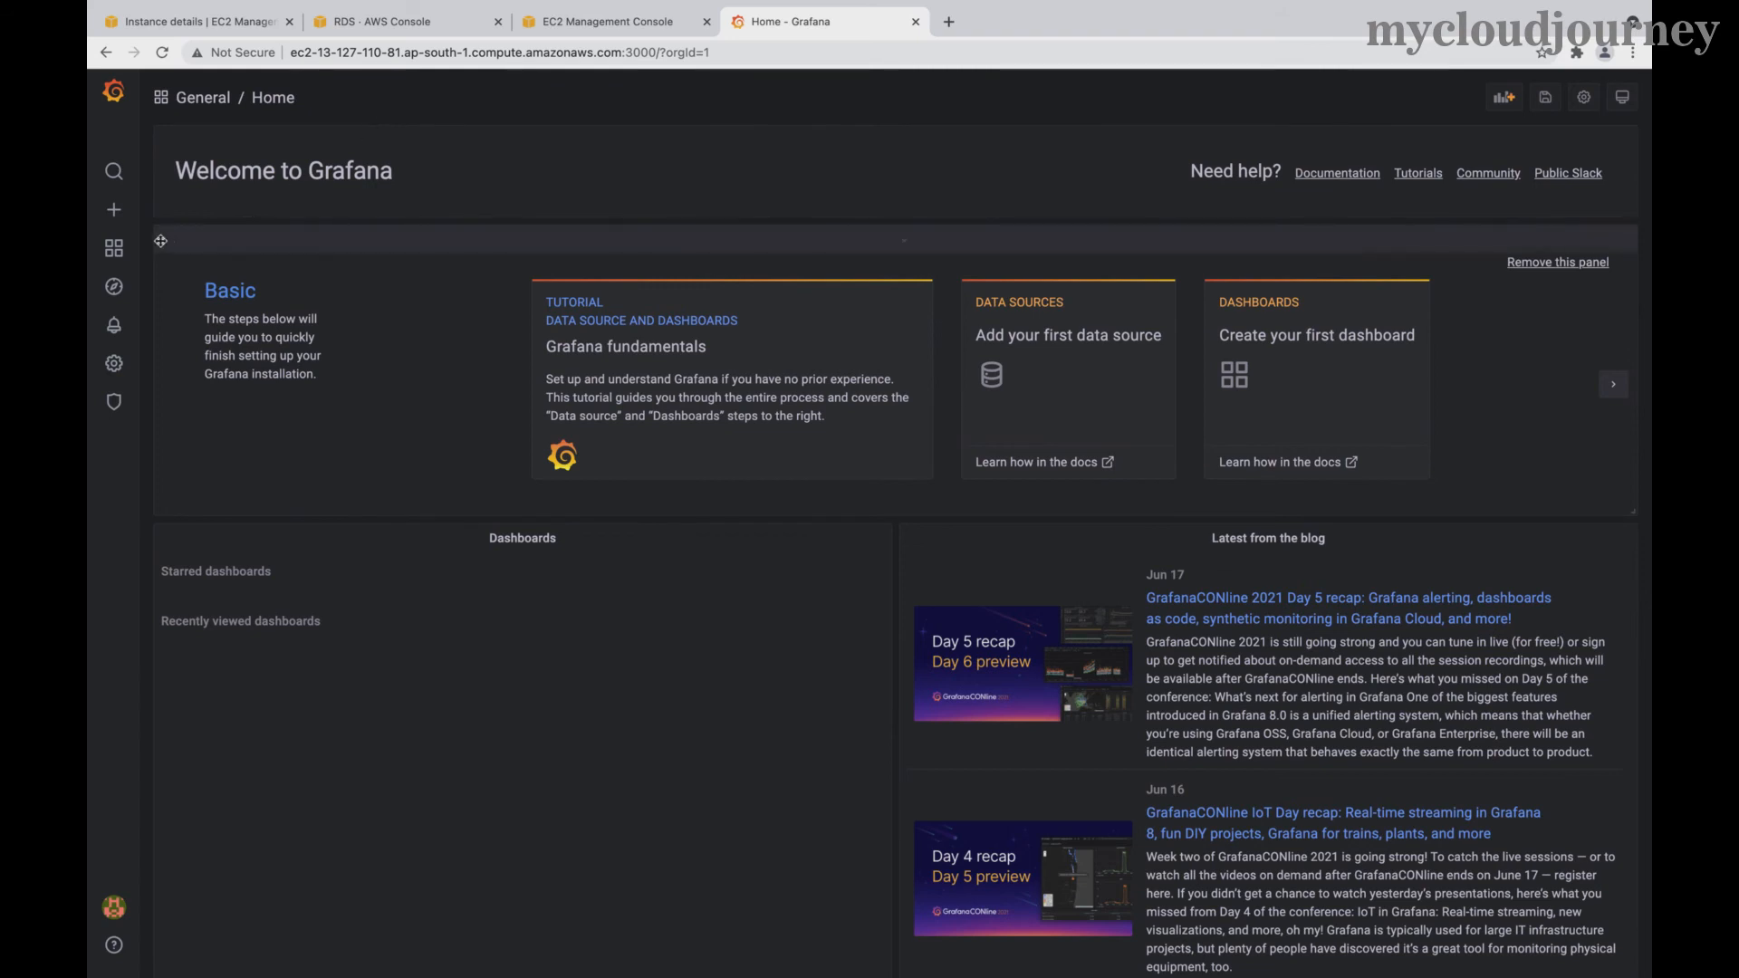
- Browse Grafana Server Admin's user list, then its organisations list
mouse_move(113, 248)
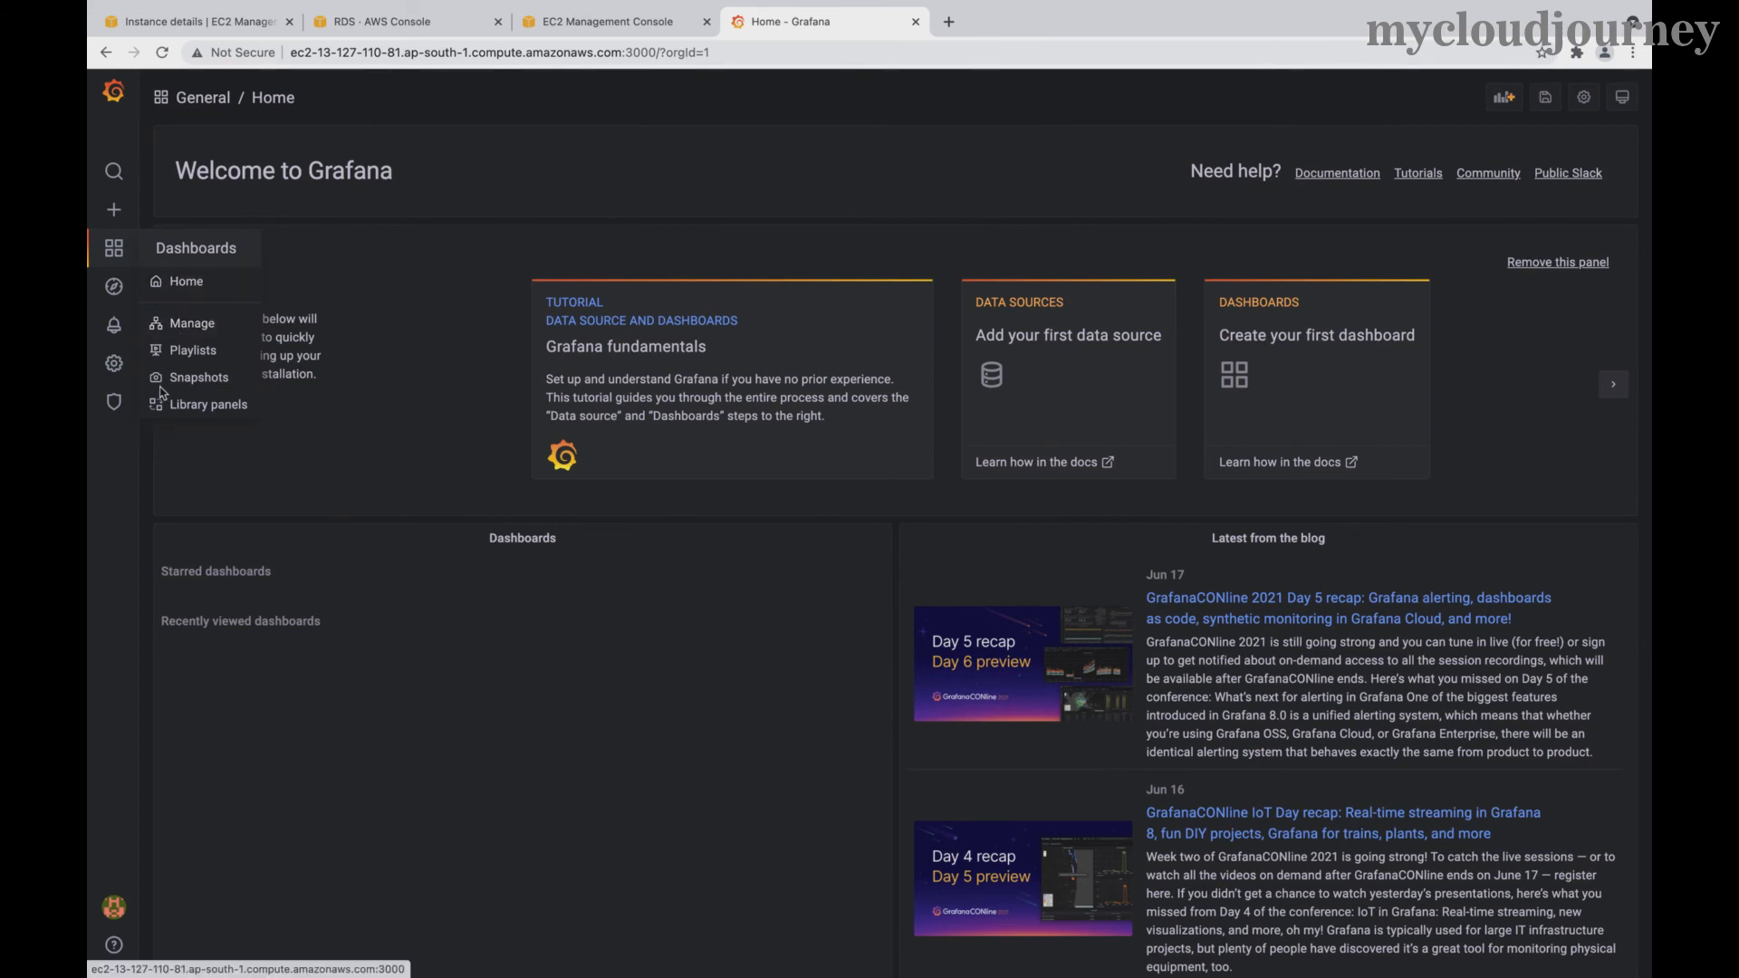
mouse_move(117, 403)
left_click(182, 435)
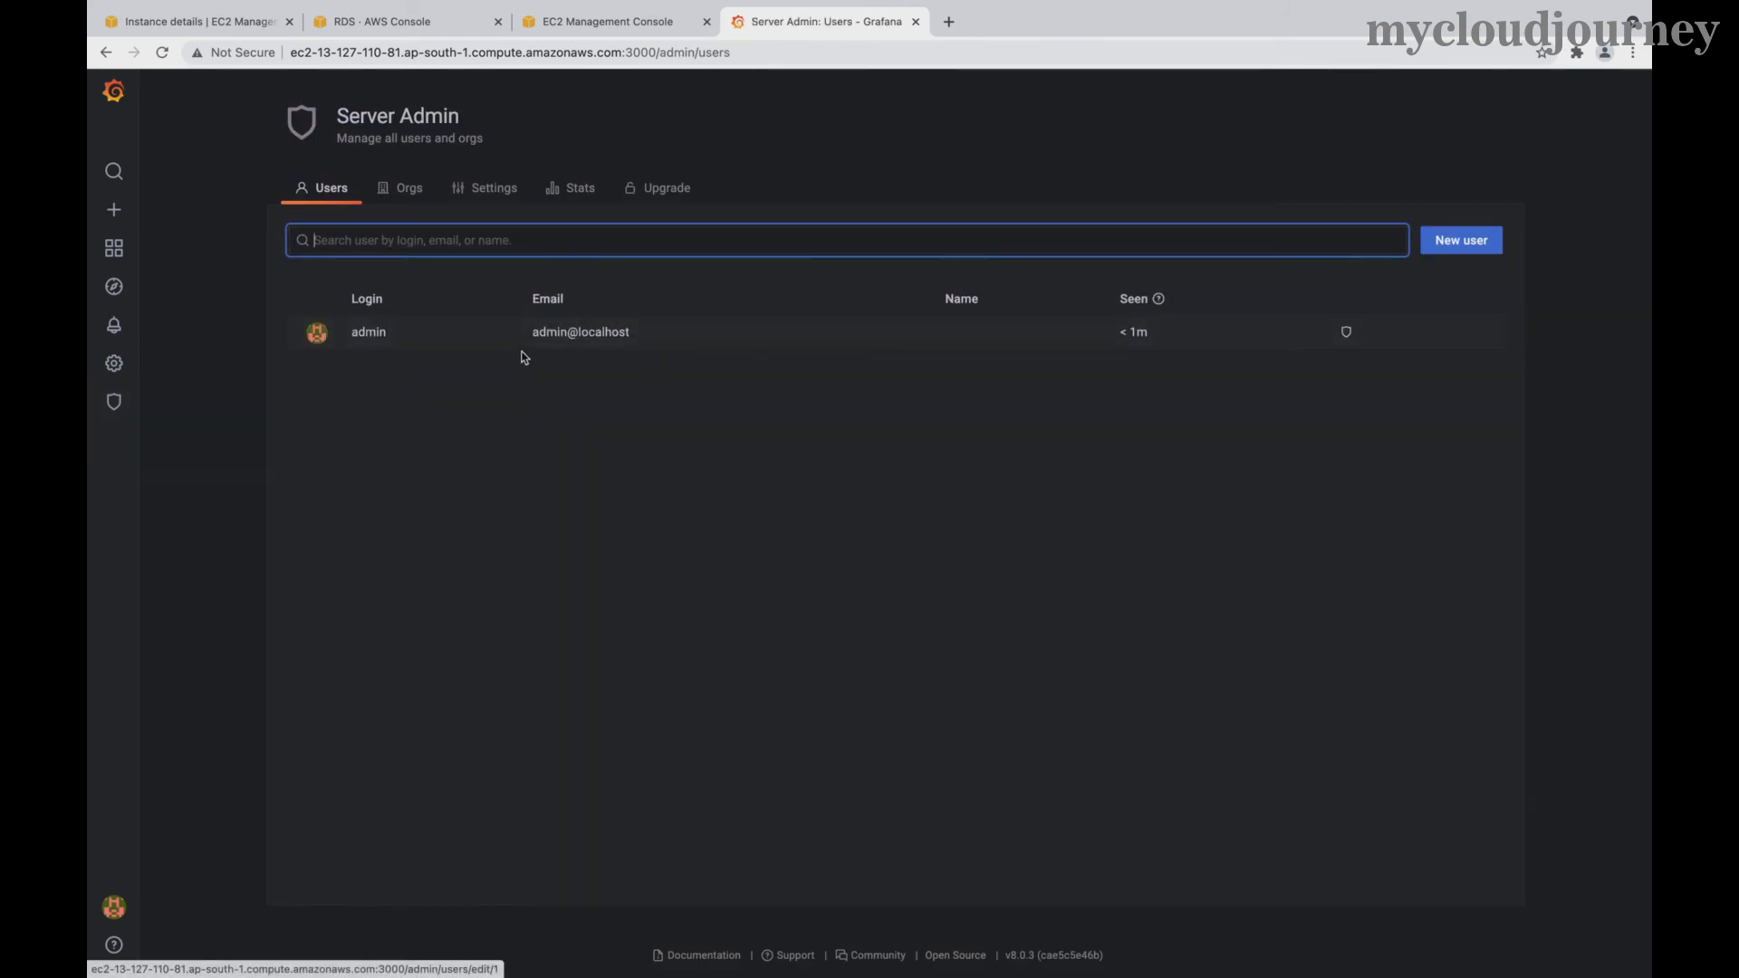
left_click(420, 197)
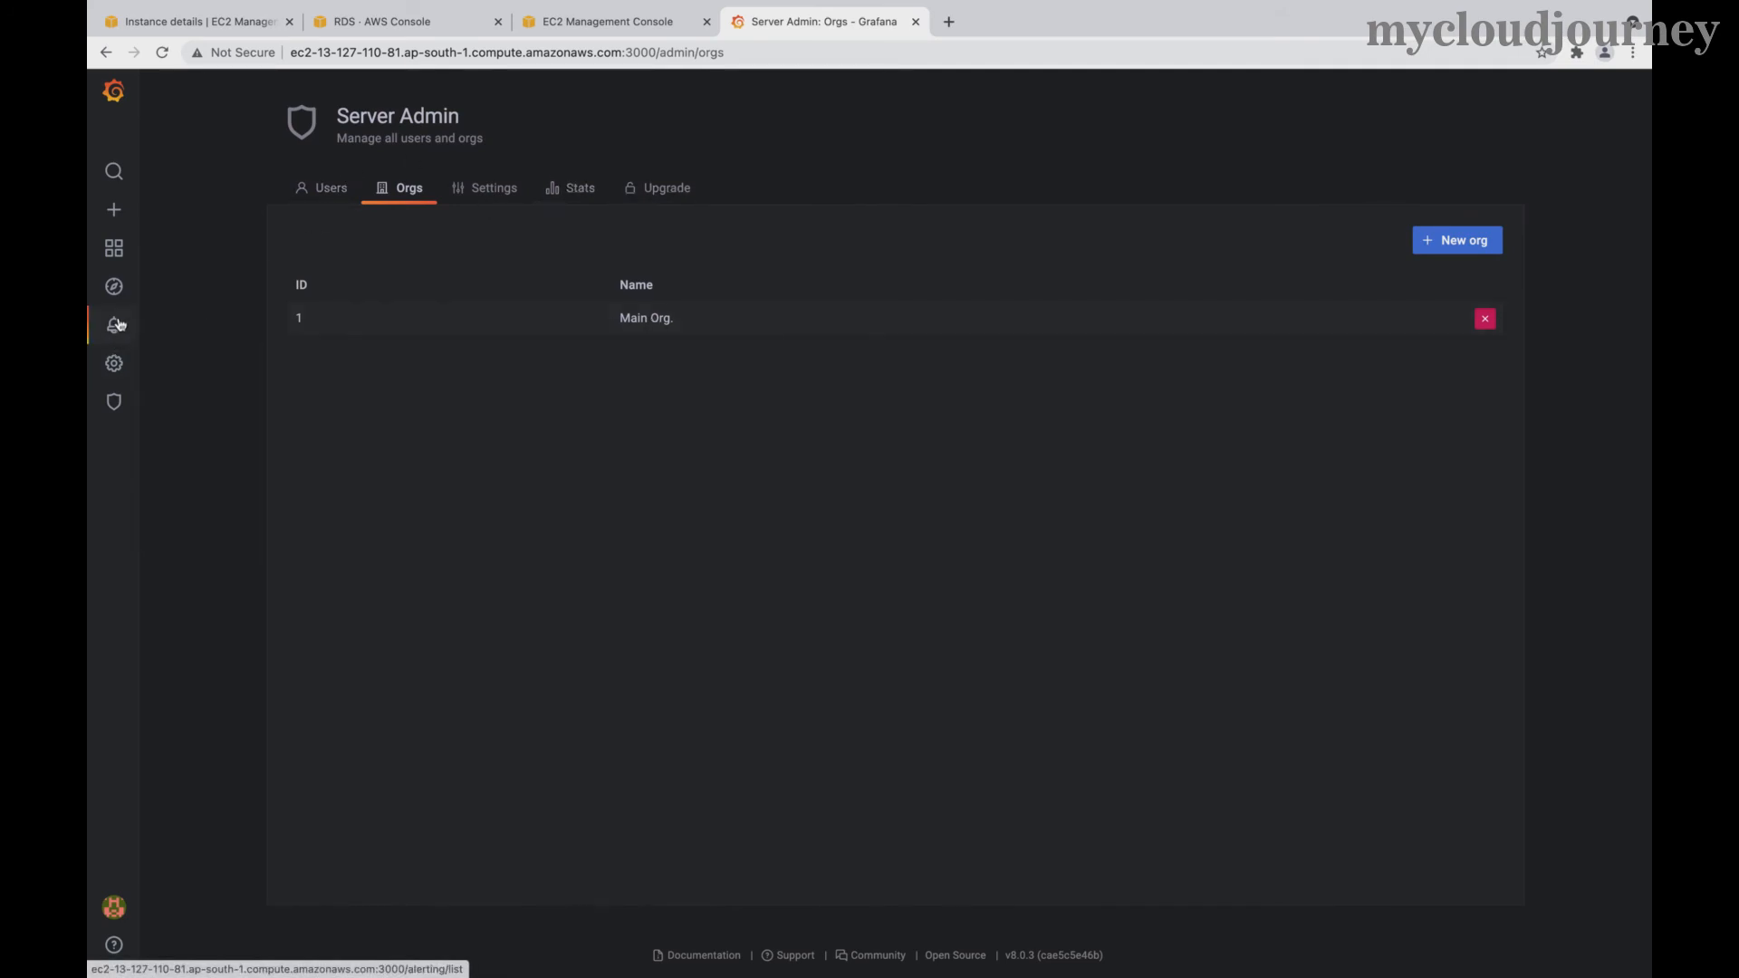
- Go to Alerting's Notification channels page, which shows no channels defined yet
left_click(199, 358)
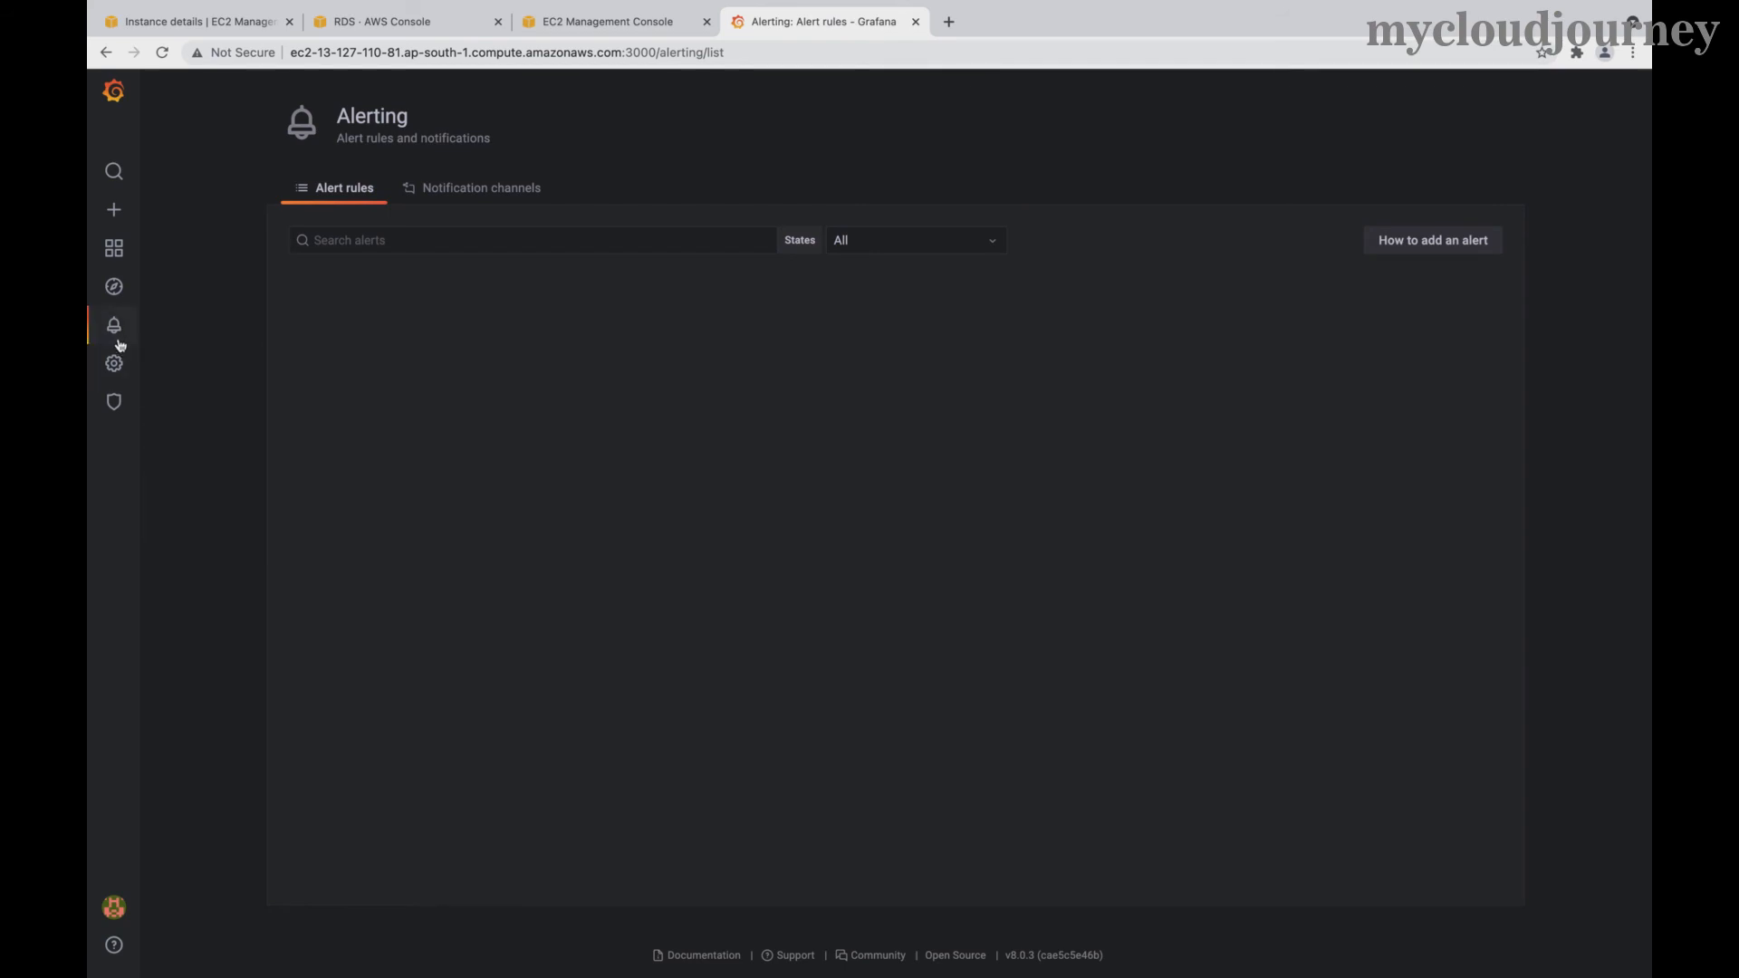
mouse_move(115, 328)
left_click(231, 387)
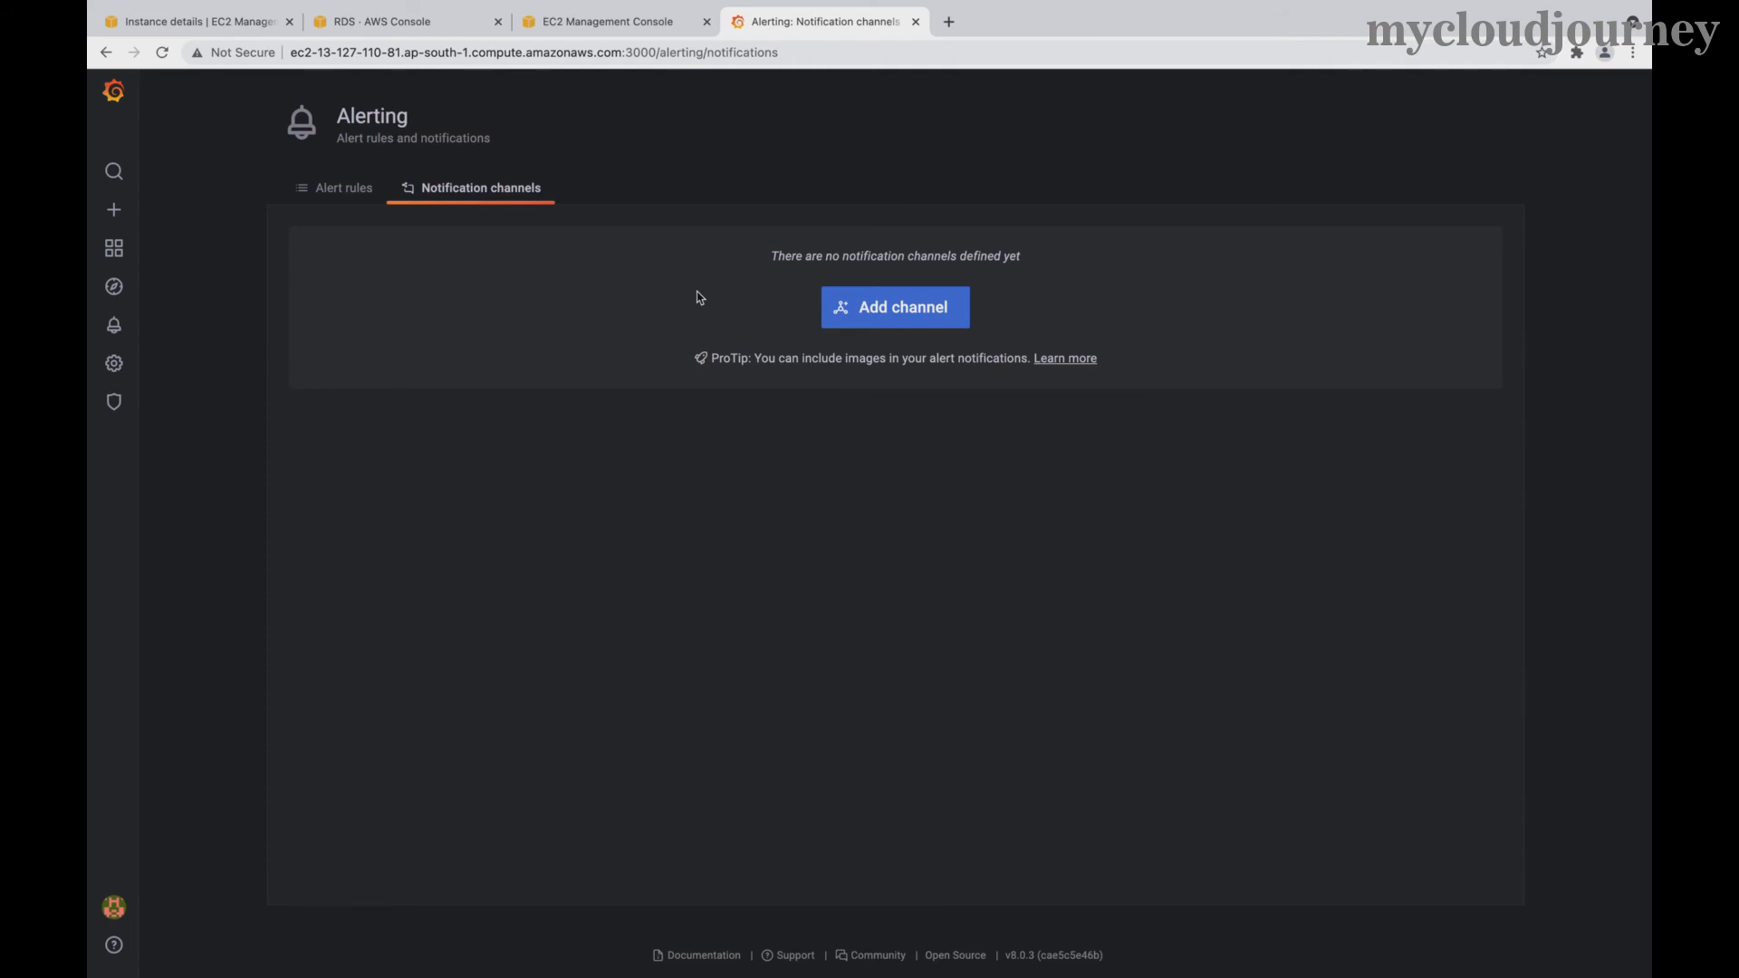
- Select and copy the grafana RDS database endpoint hostname
mouse_move(392, 7)
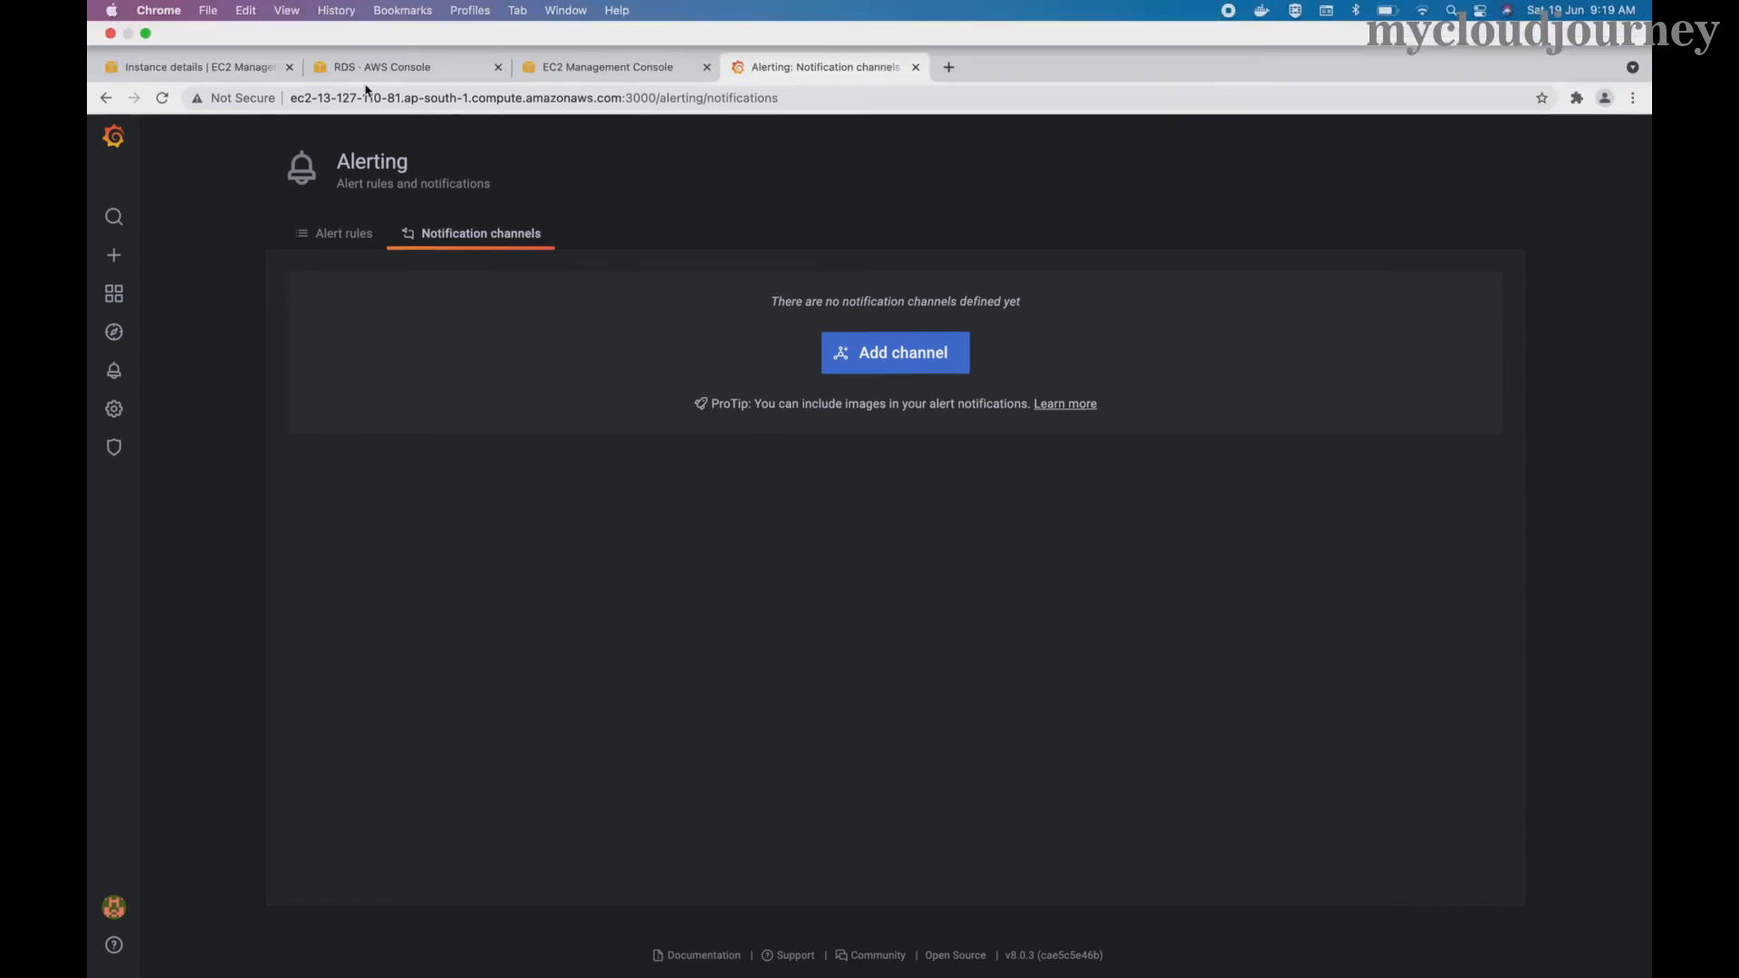
left_click(290, 77)
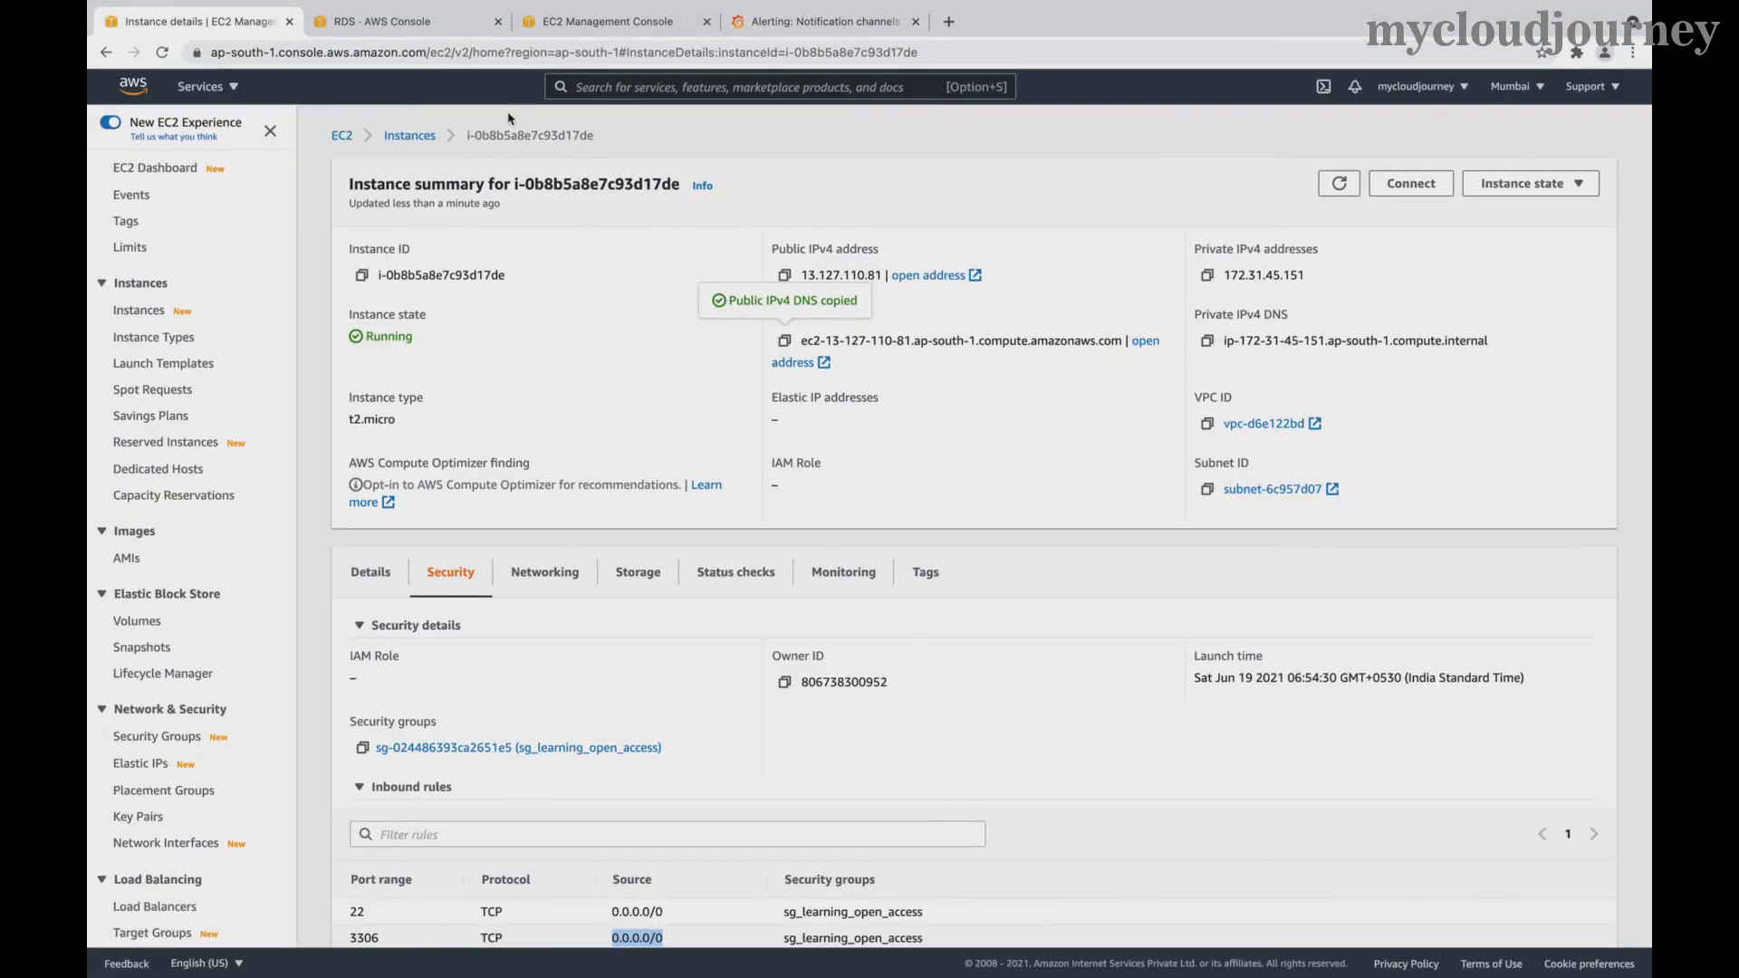
left_click(369, 18)
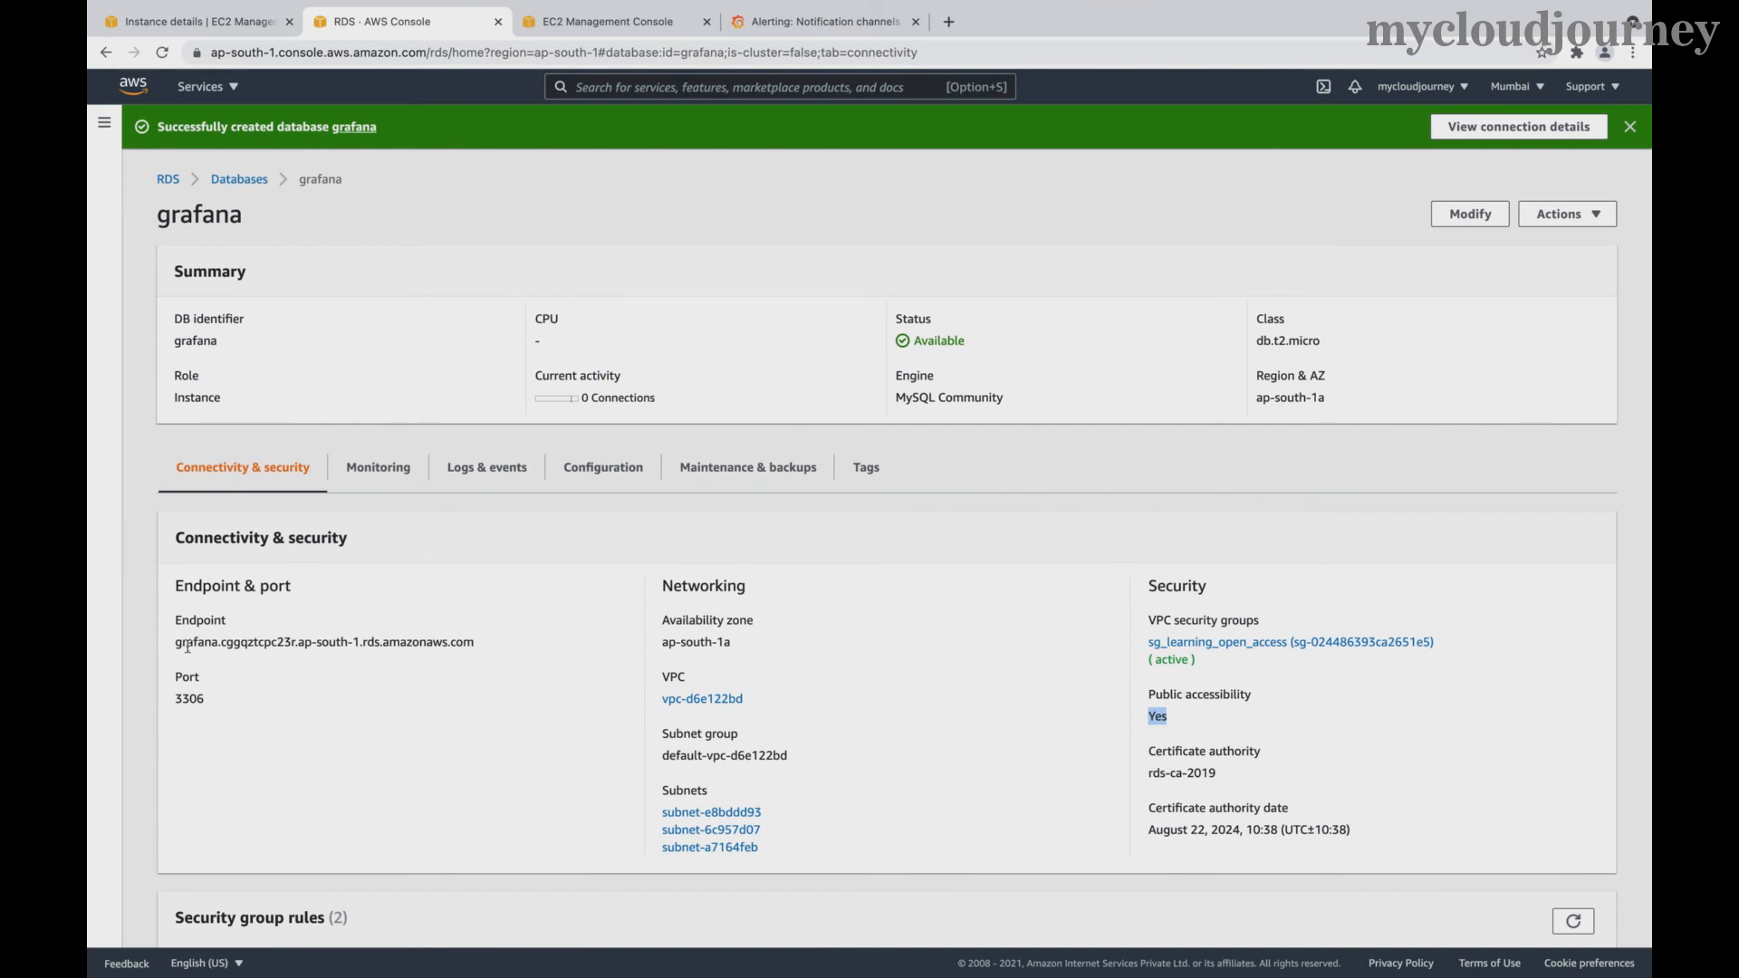
left_click_drag(177, 644, 284, 656)
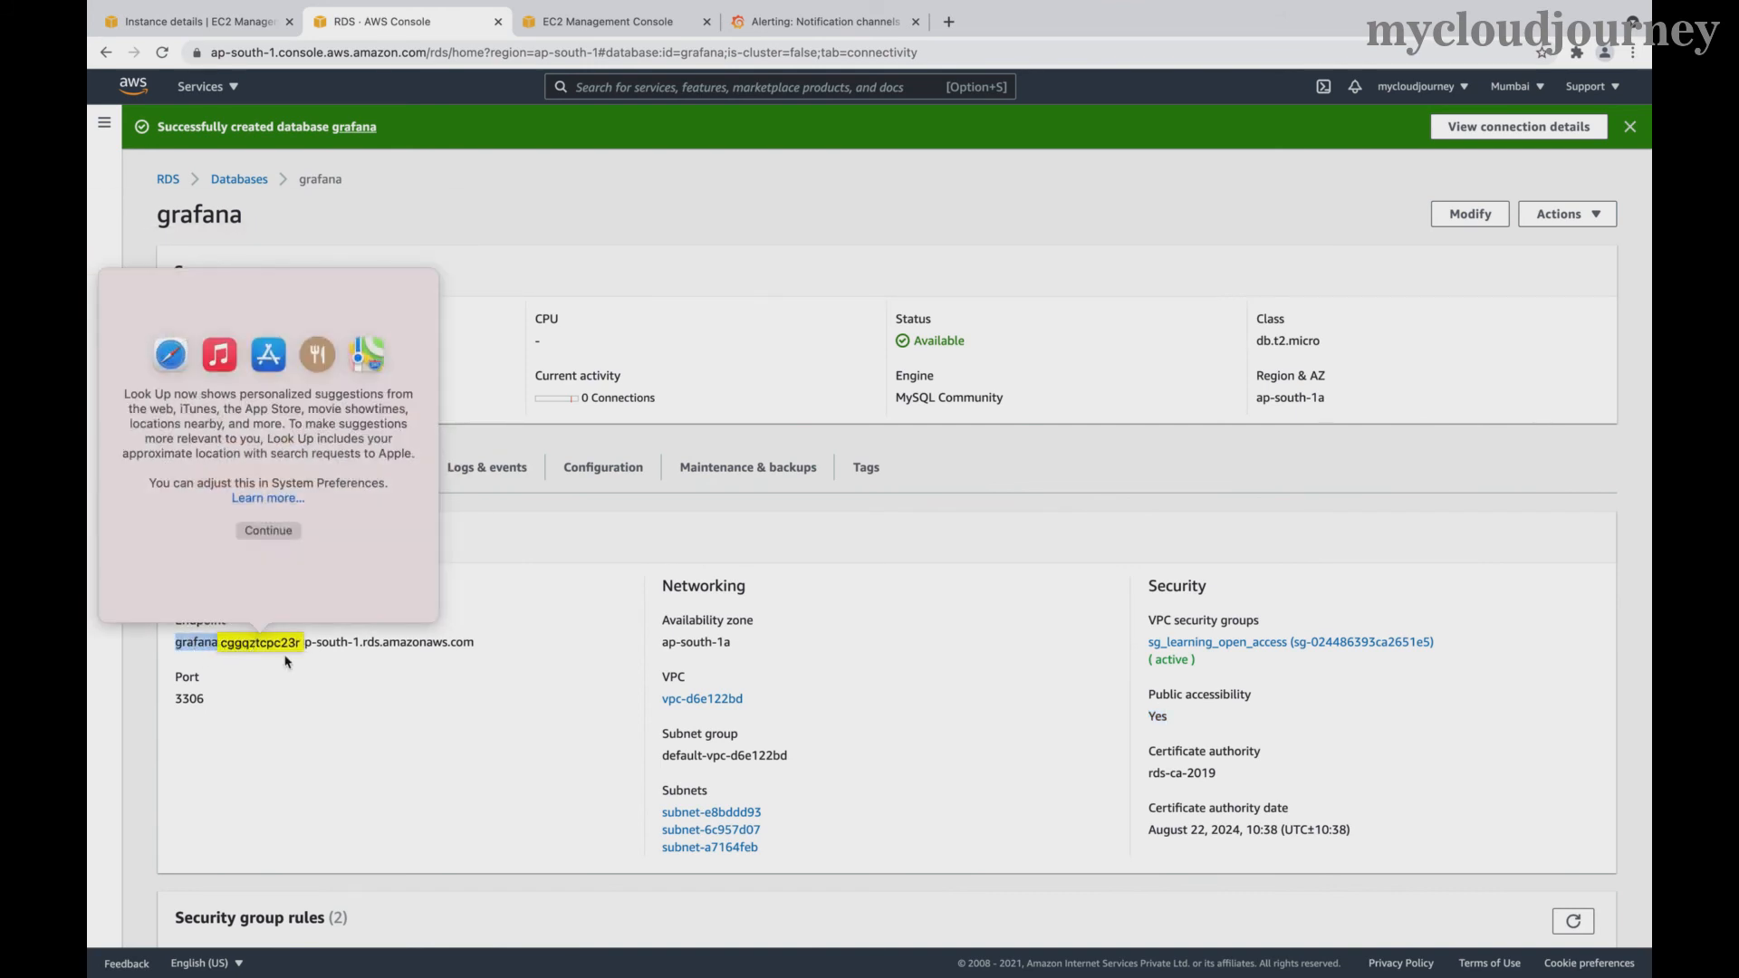
left_click(351, 691)
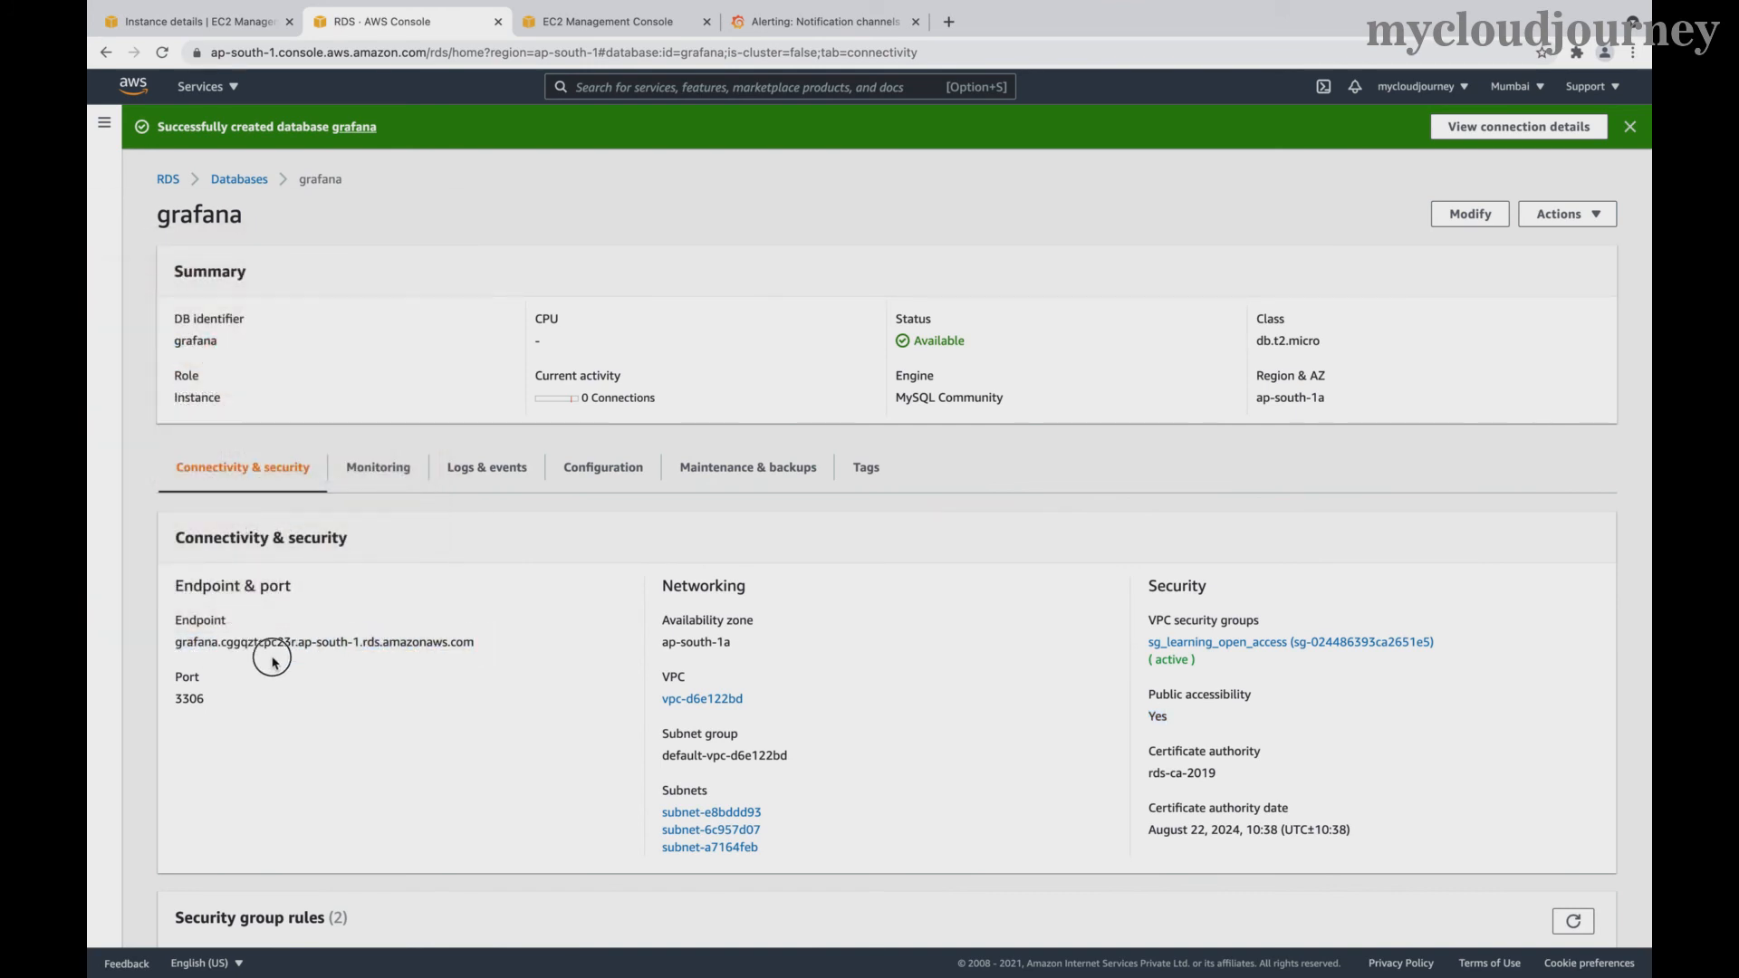
triple_click(175, 645)
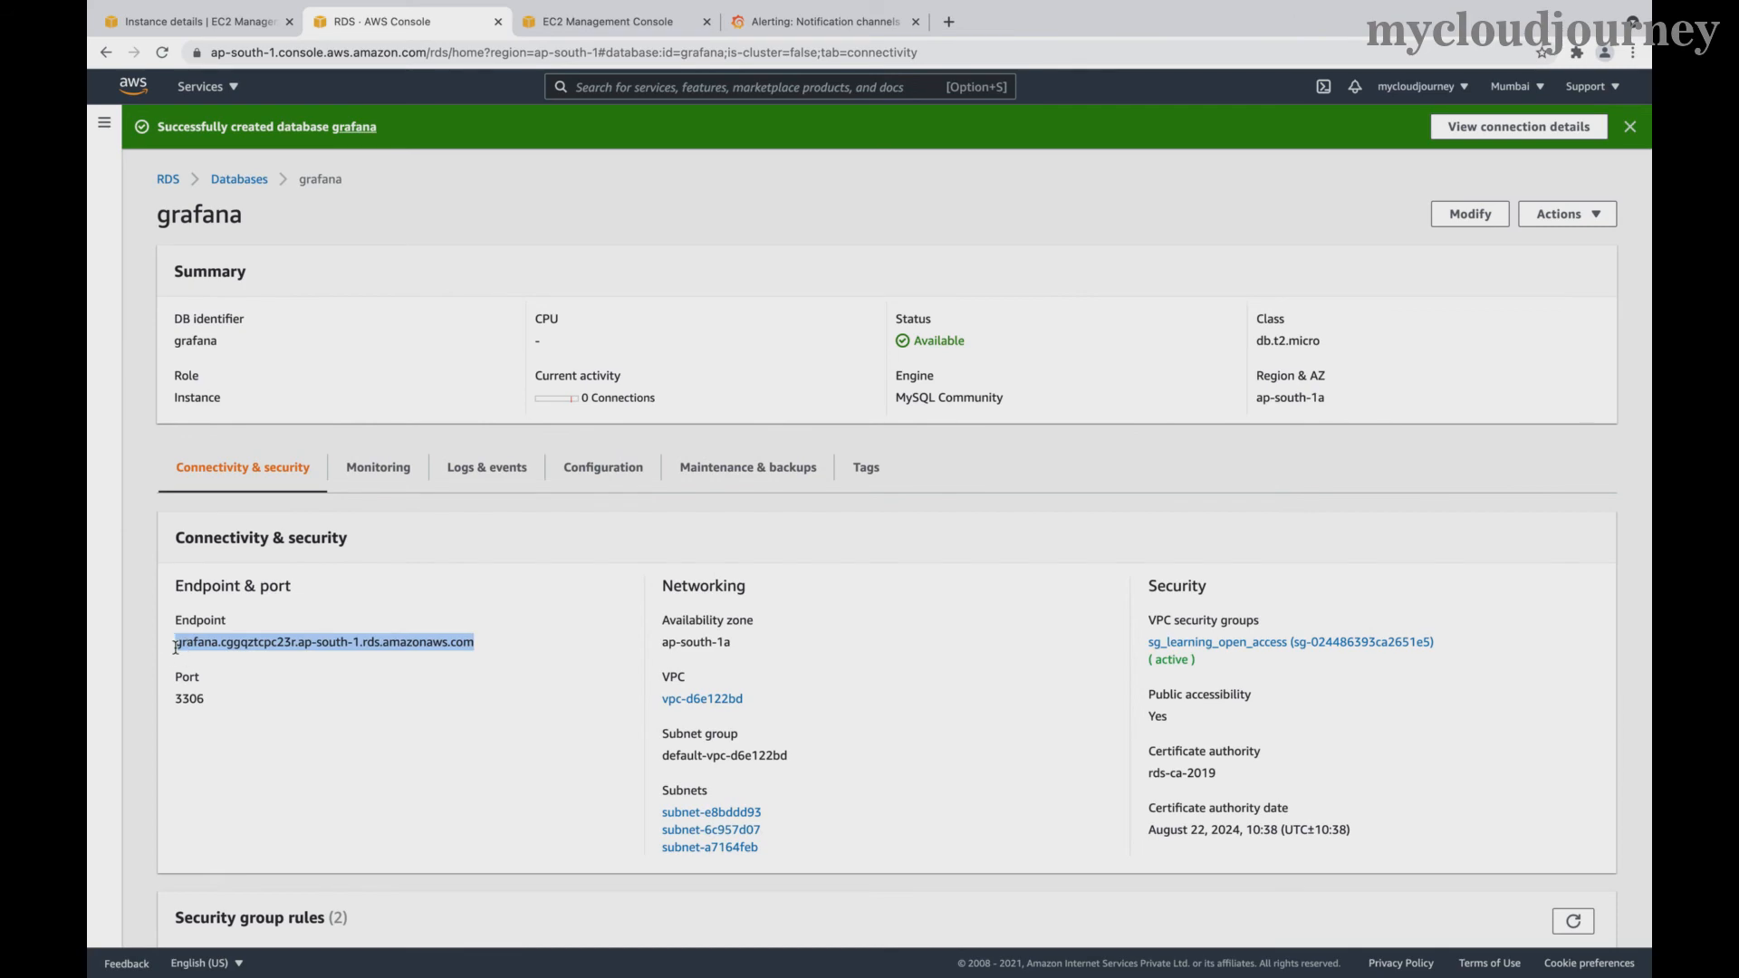
- Launch MySQL Workbench from the installed applications
key("ctrl+Left")
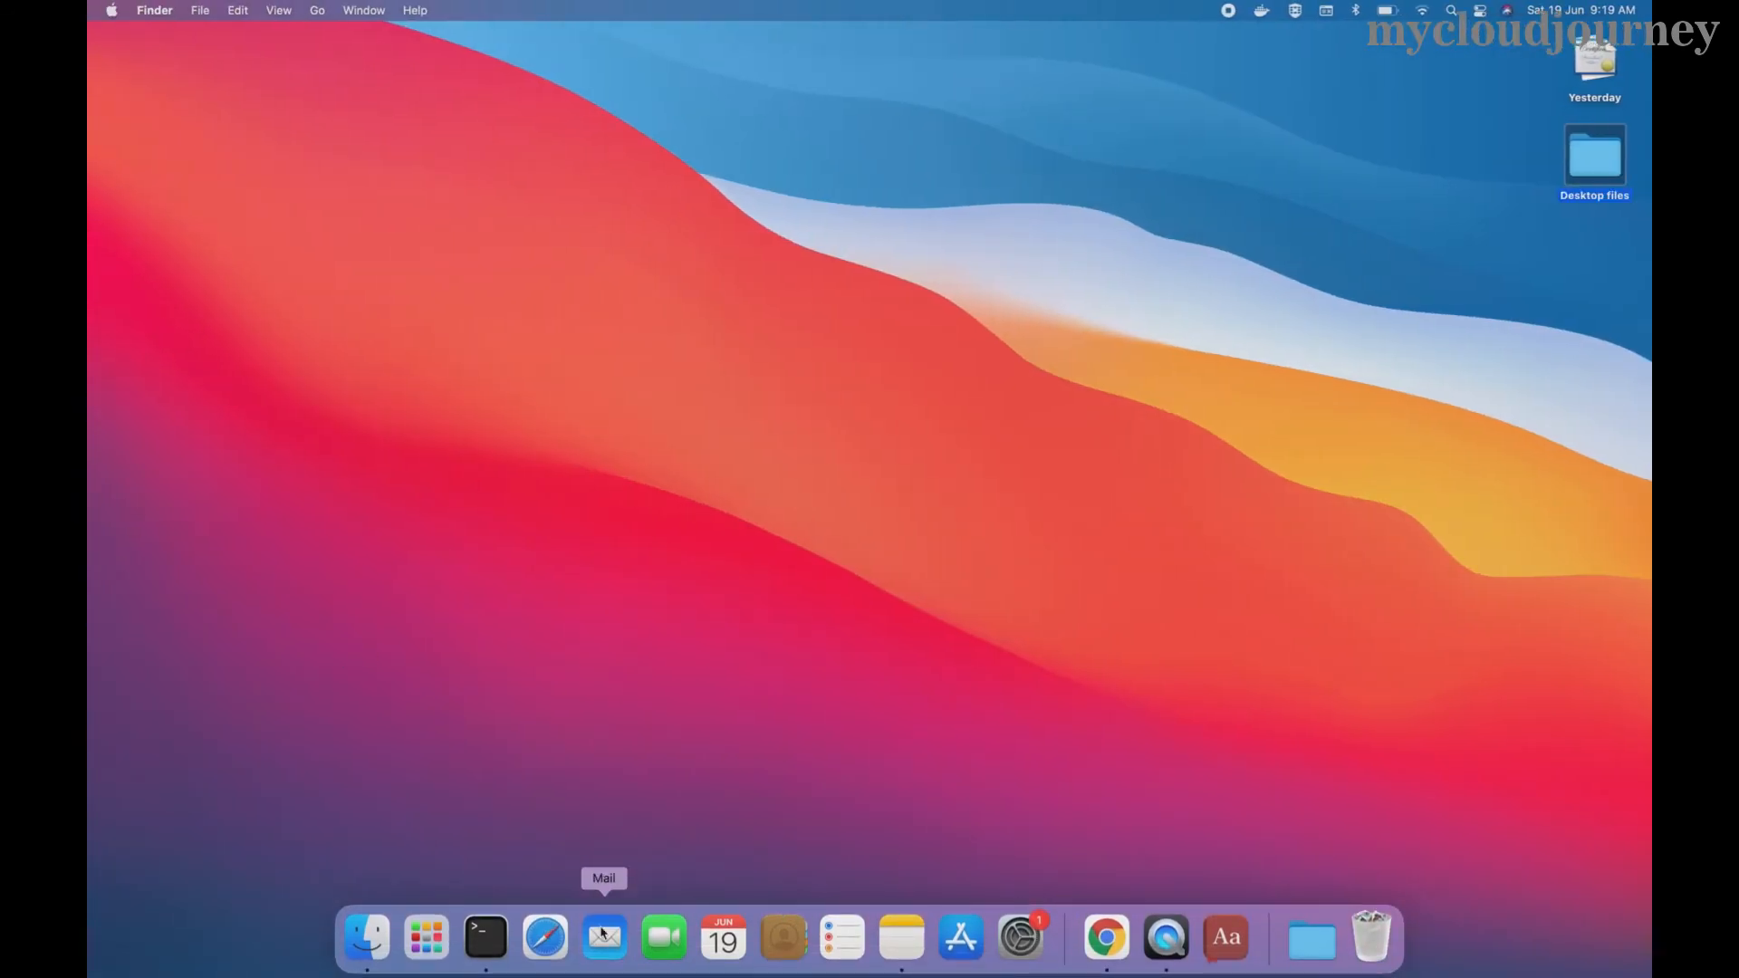
left_click(480, 937)
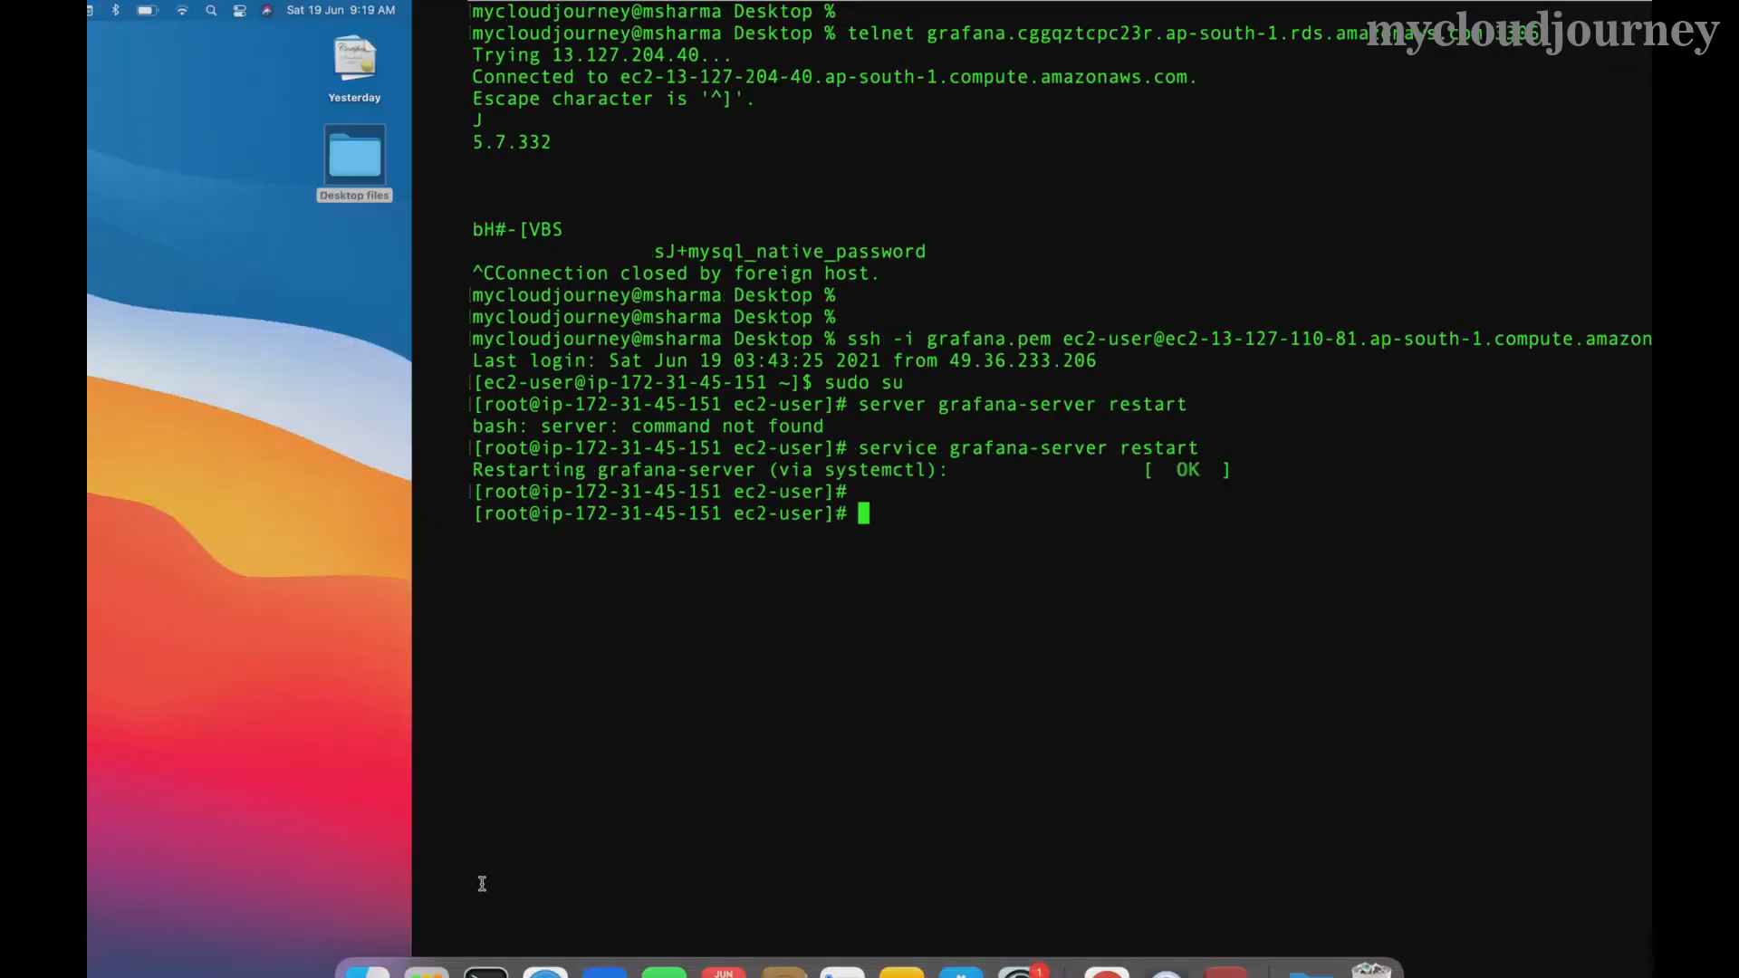
key("ctrl+Left")
left_click(427, 937)
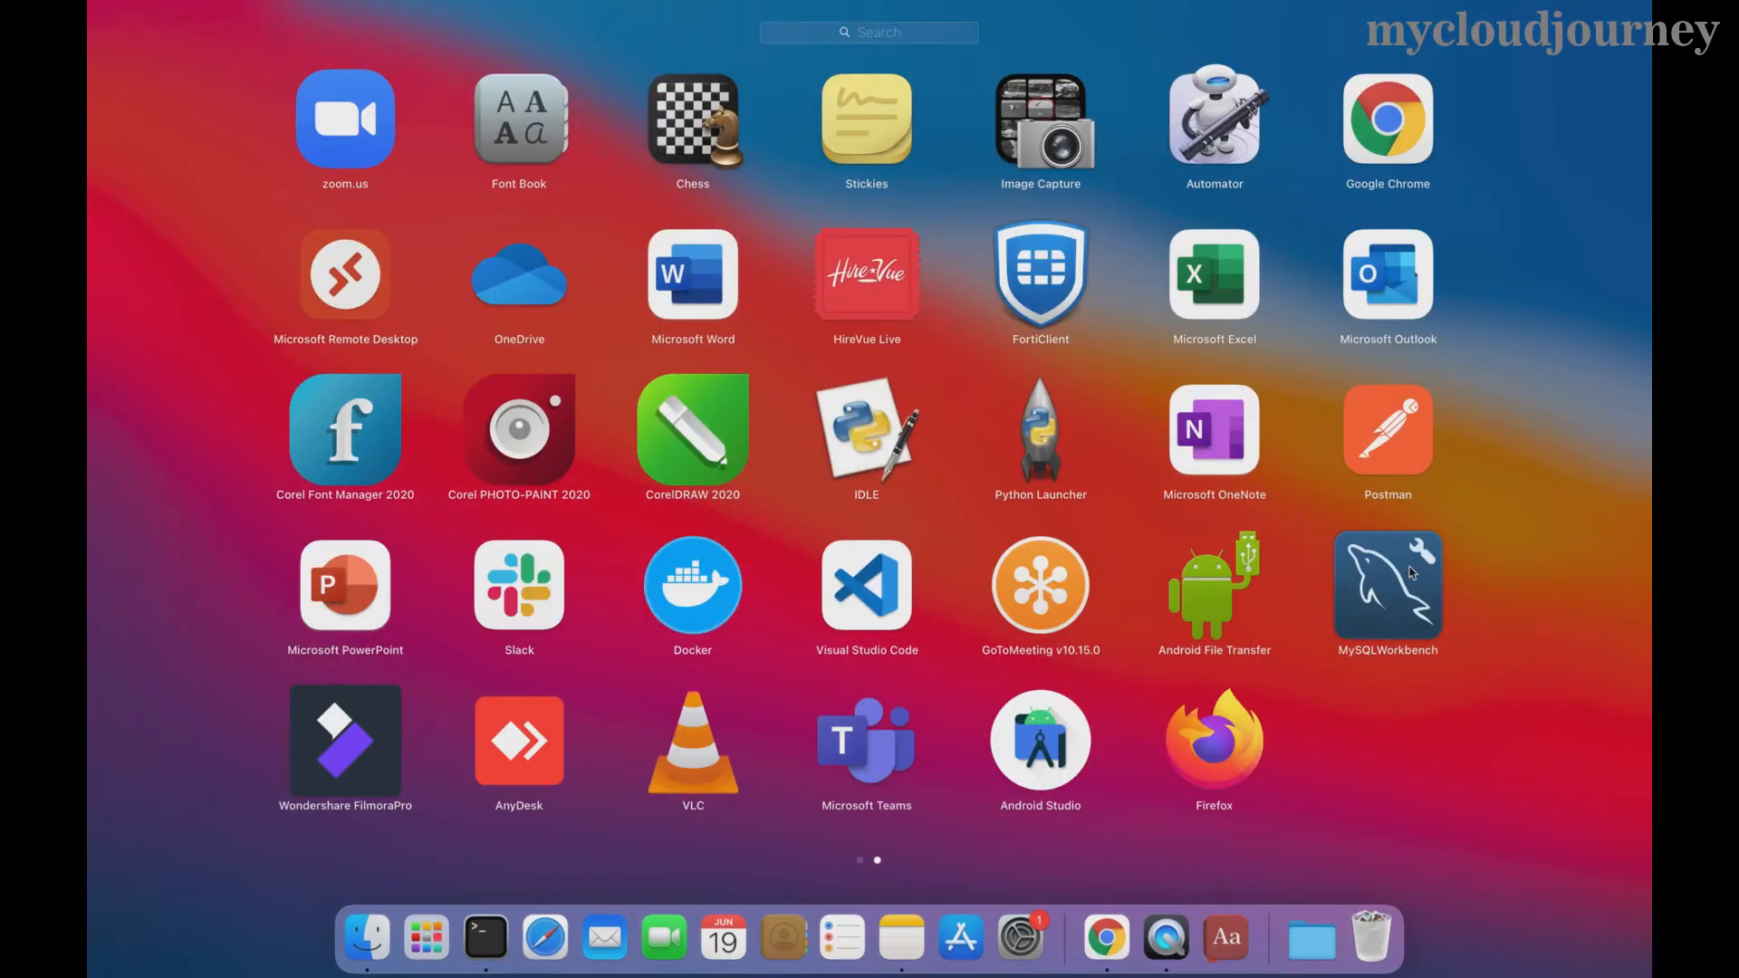
left_click(1411, 573)
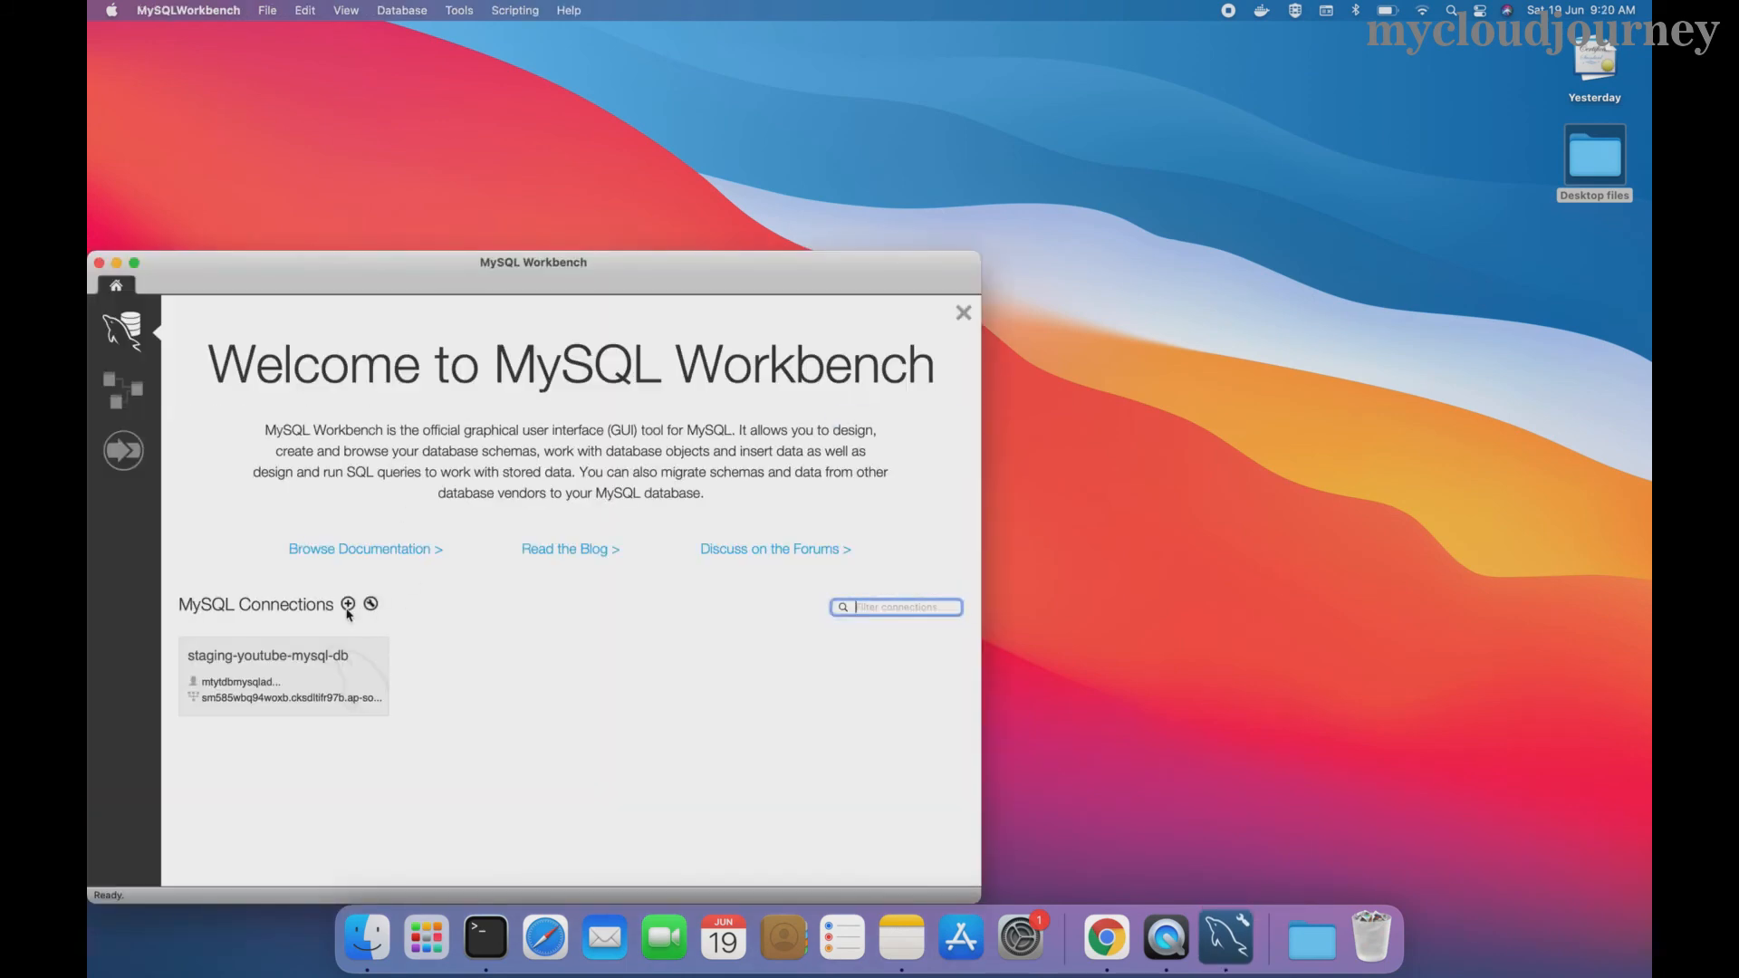
- Create a new connection named Grafana Server with the RDS endpoint as hostname
left_click(348, 605)
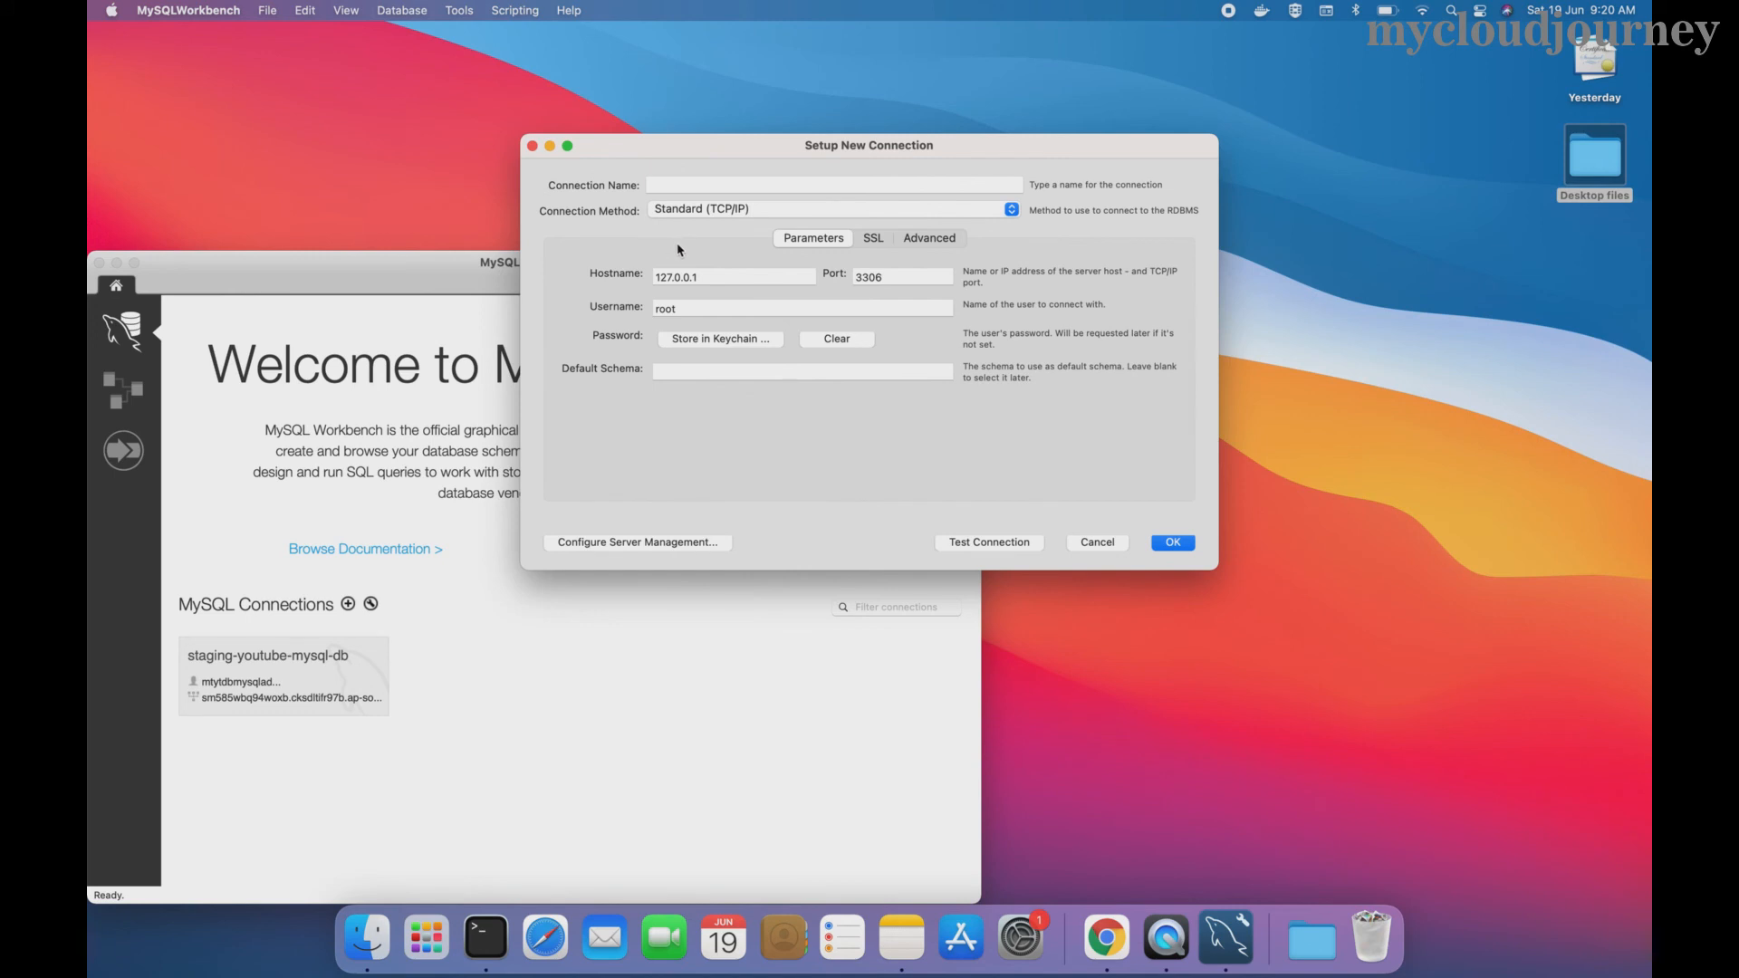
left_click(679, 186)
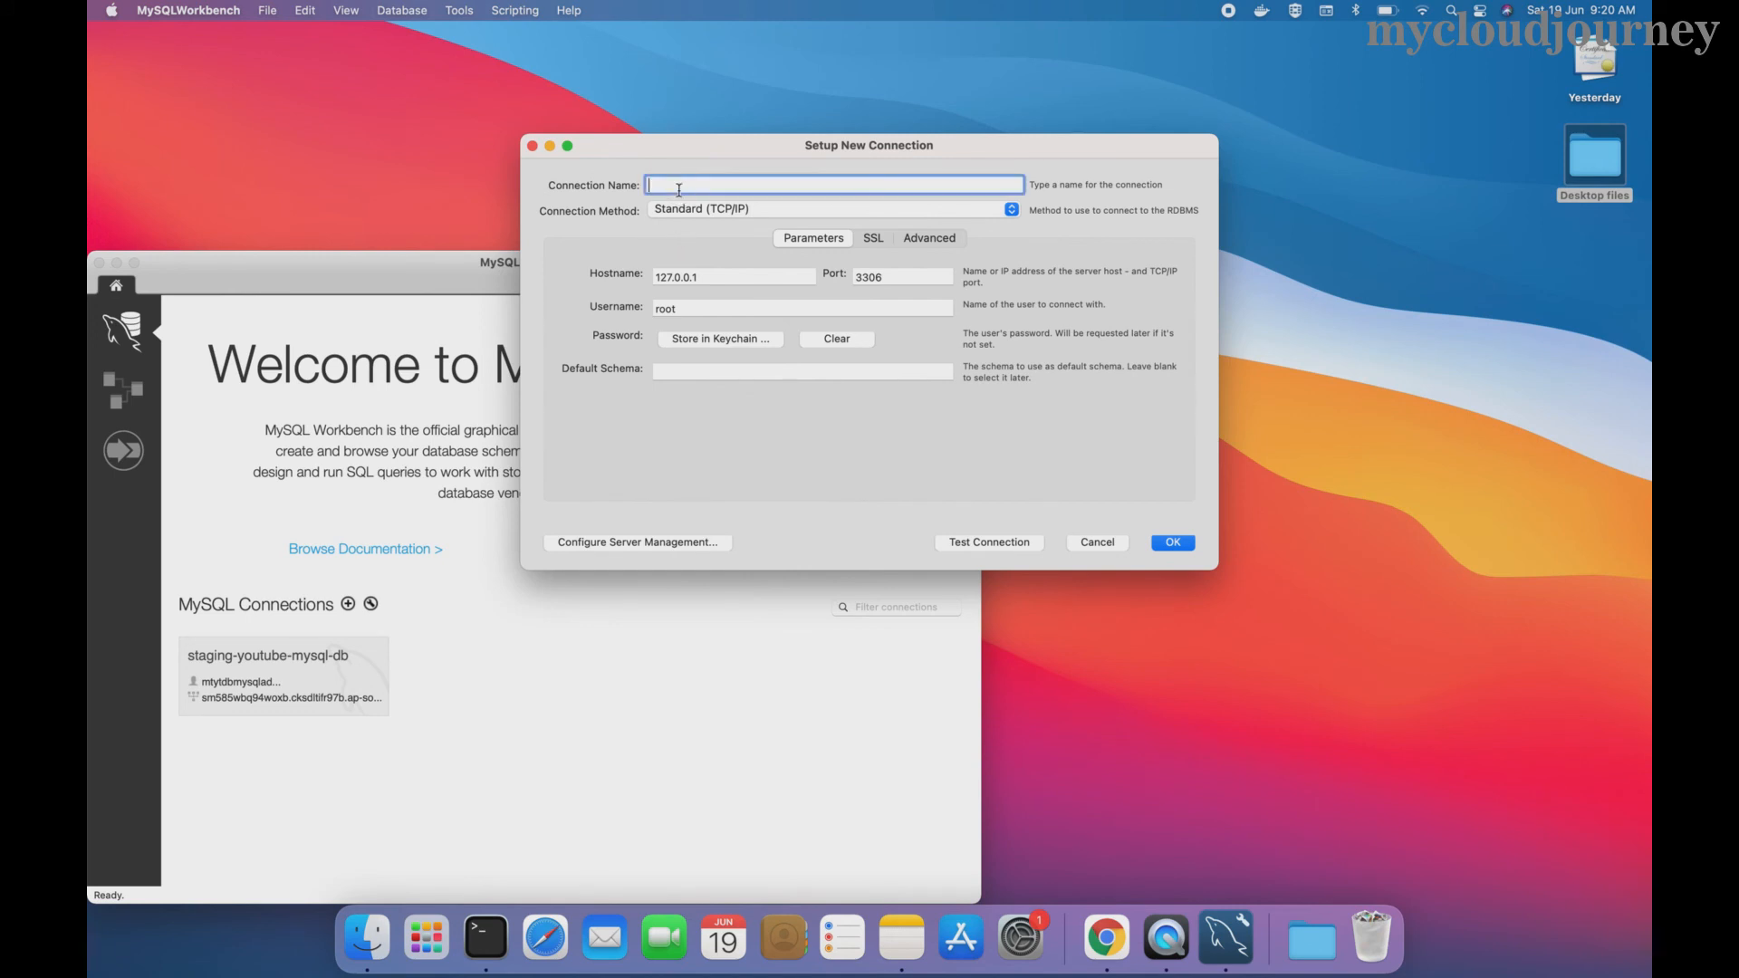
type("Grafana Serve")
left_click(717, 273)
key("BackSpace")
key("BackSpace")
key("BackSpace")
key("BackSpace")
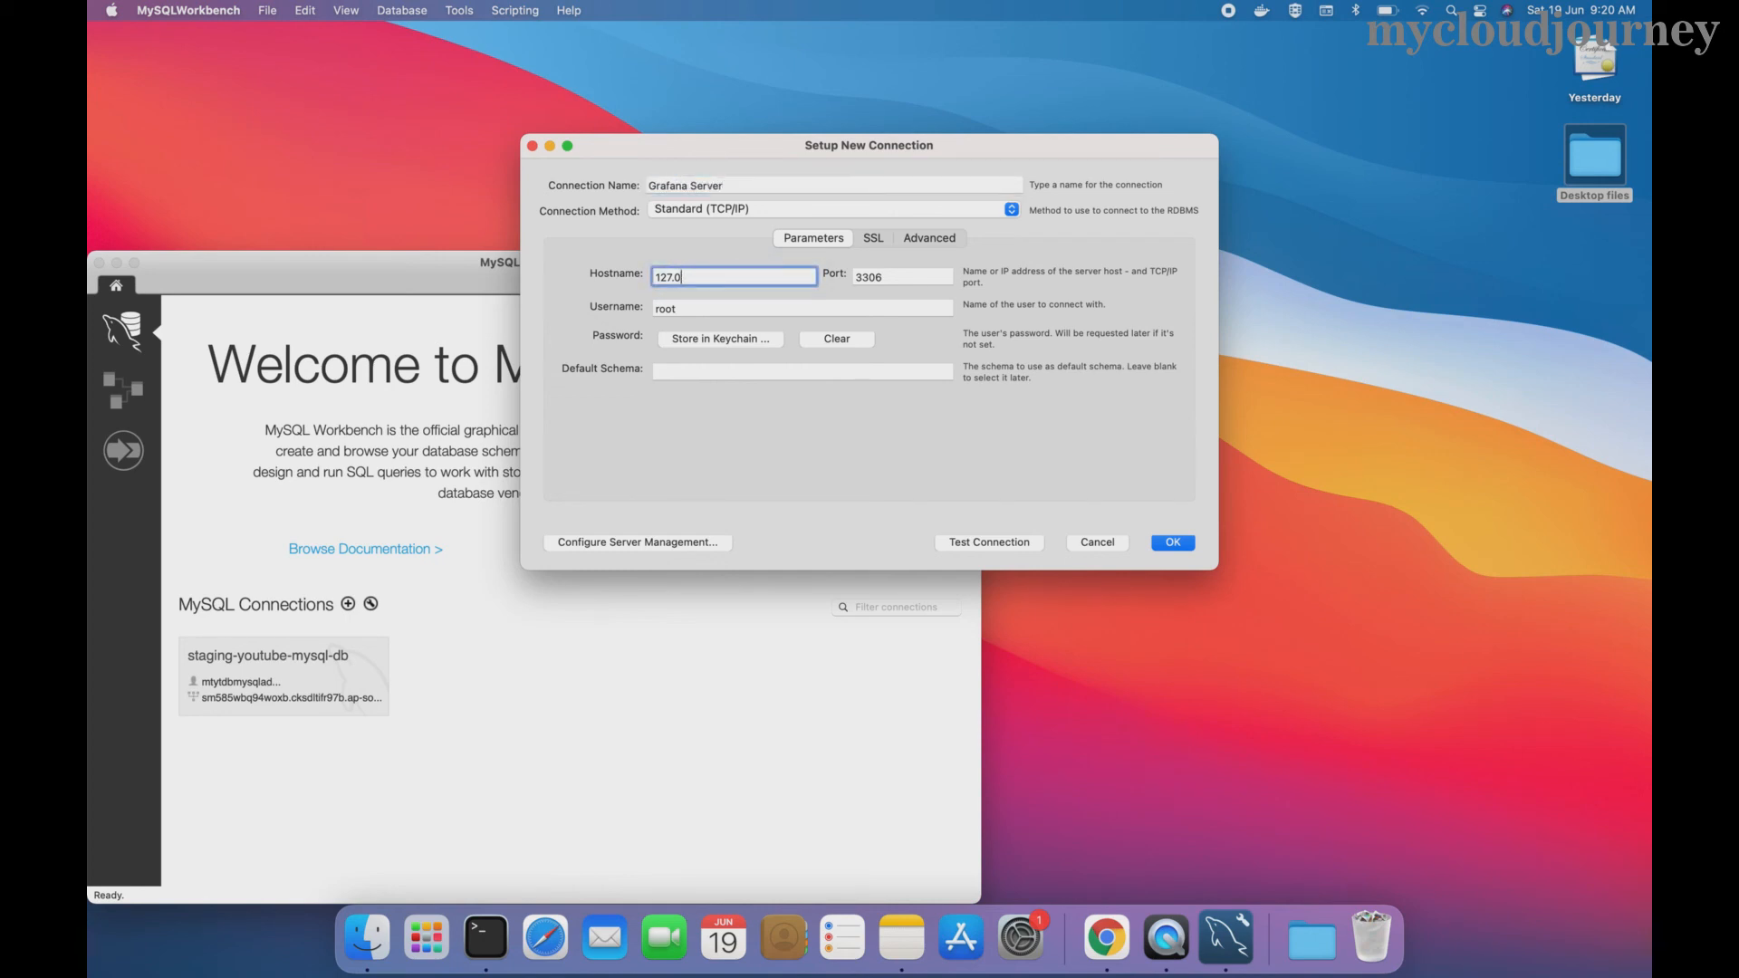
key("BackSpace")
key("BackSpace")
key("BackSpace")
key("BackSpace")
key("BackSpace")
key("super+v")
- Set username admin, store its password in the keychain, and default schema grafana_db
left_click(708, 310)
key("BackSpace")
key("BackSpace")
key("BackSpace")
key("BackSpace")
type("a")
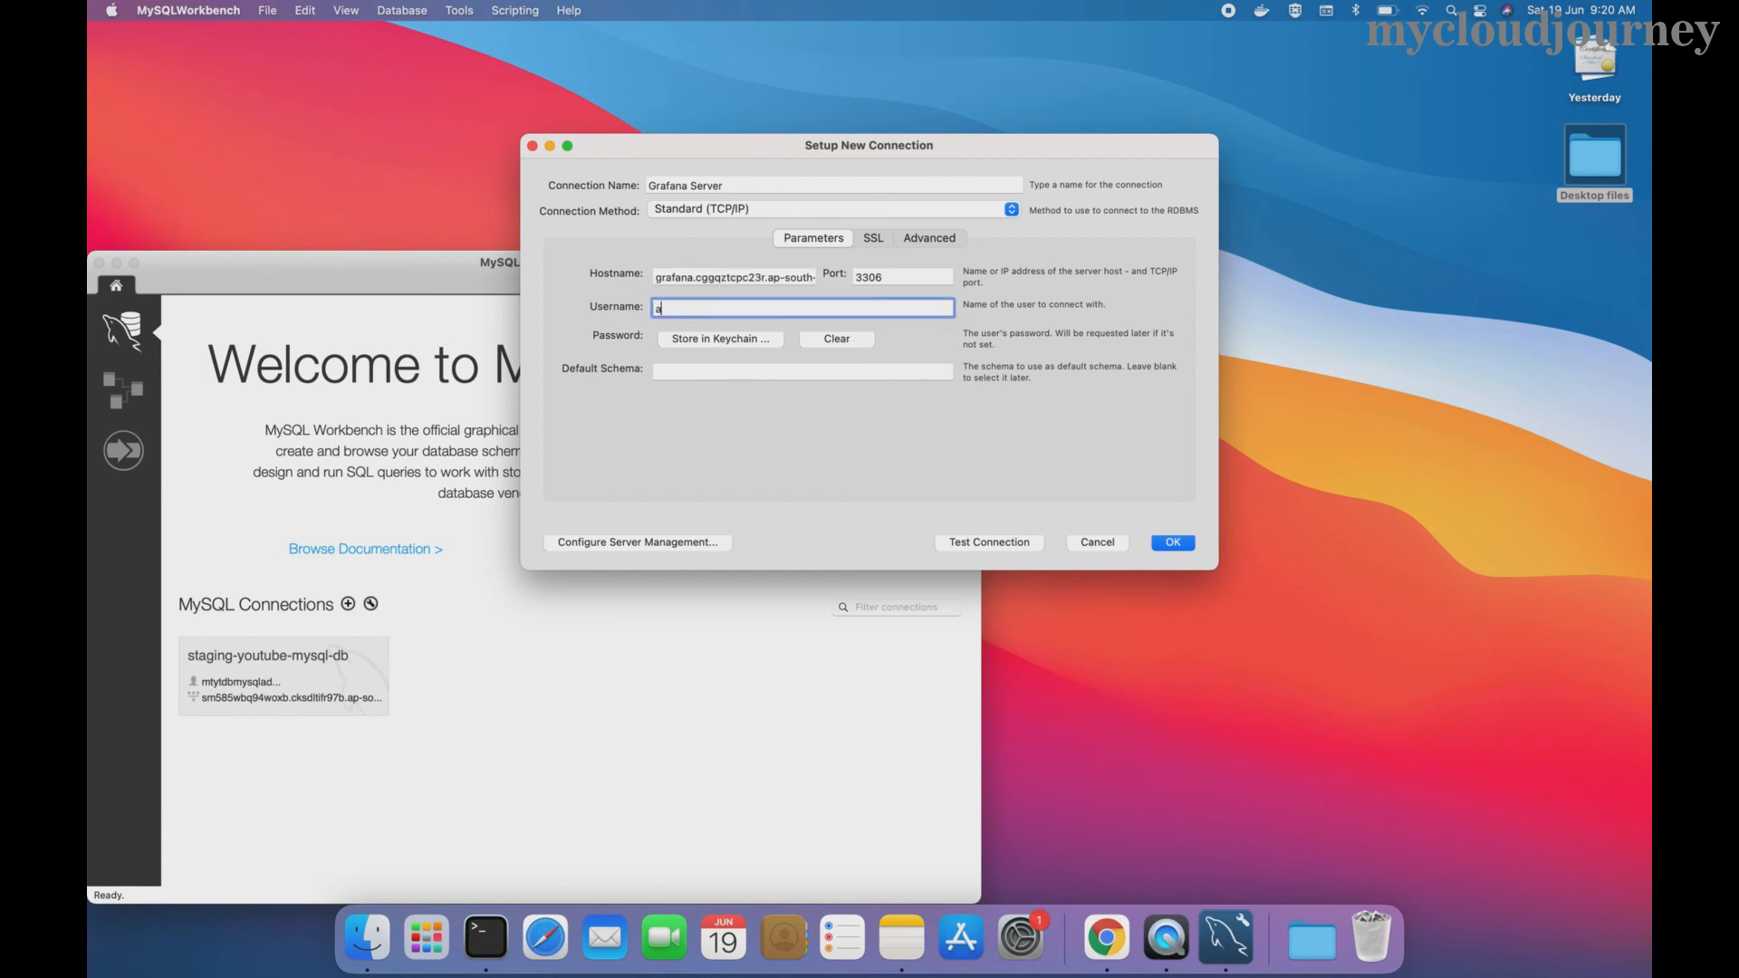
type("dmin")
left_click(713, 340)
type("*****")
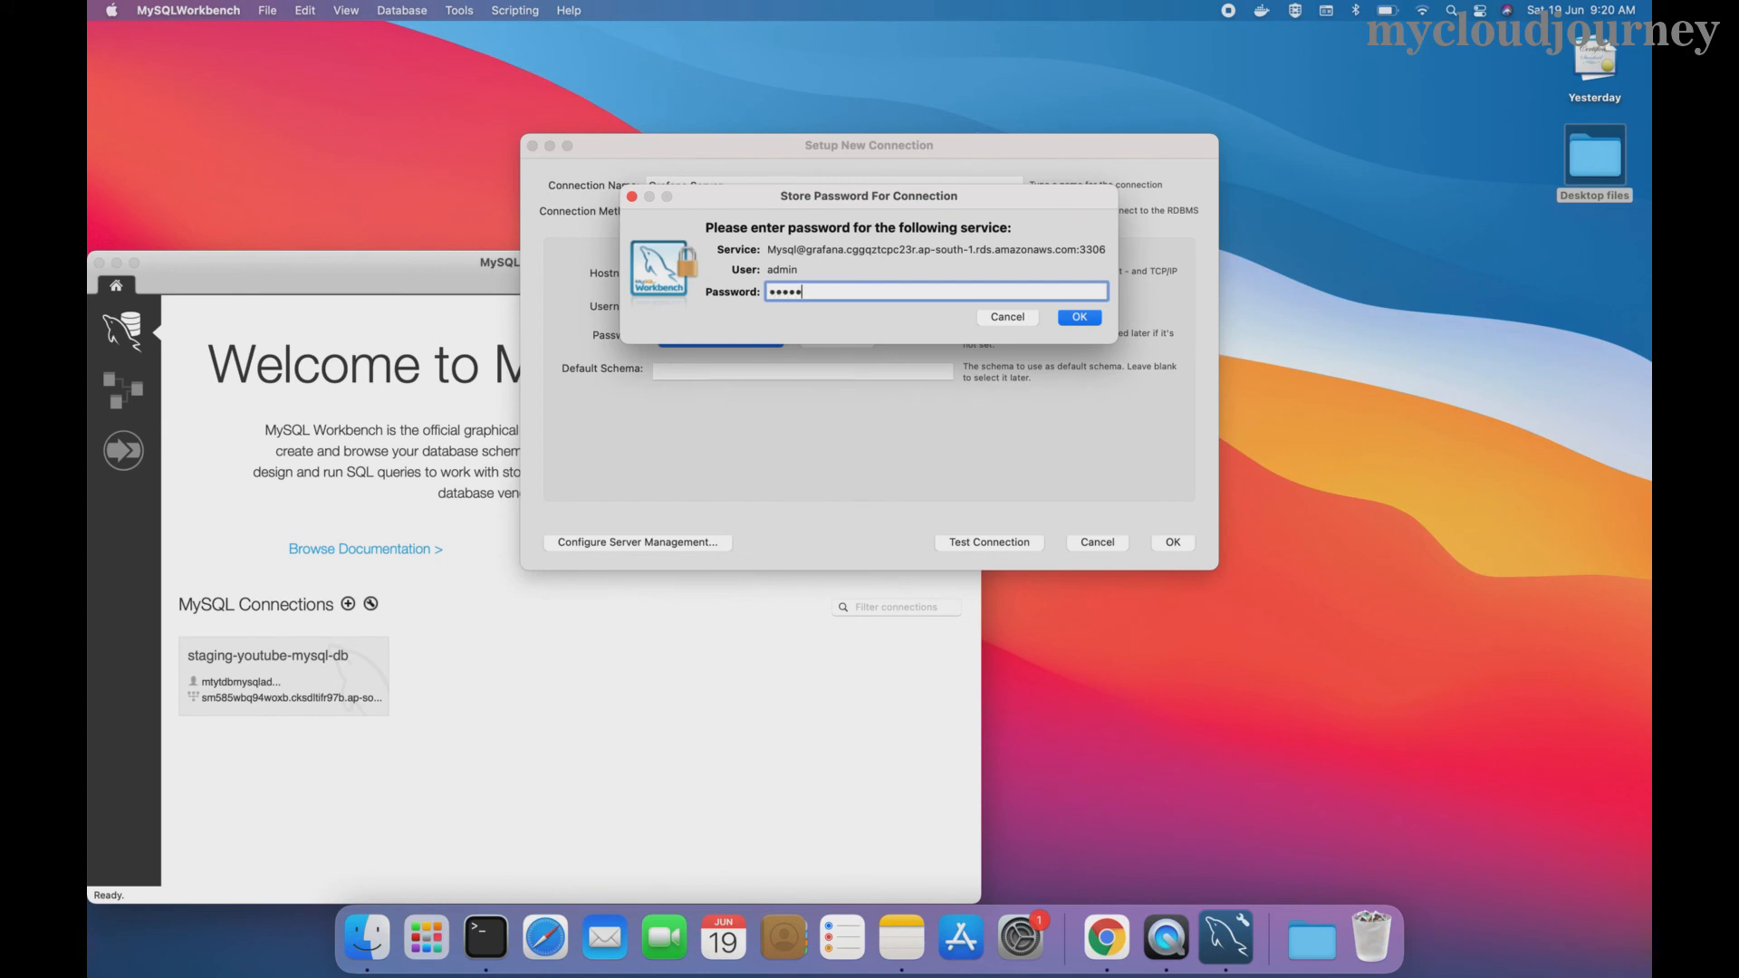
left_click(1079, 317)
left_click(661, 374)
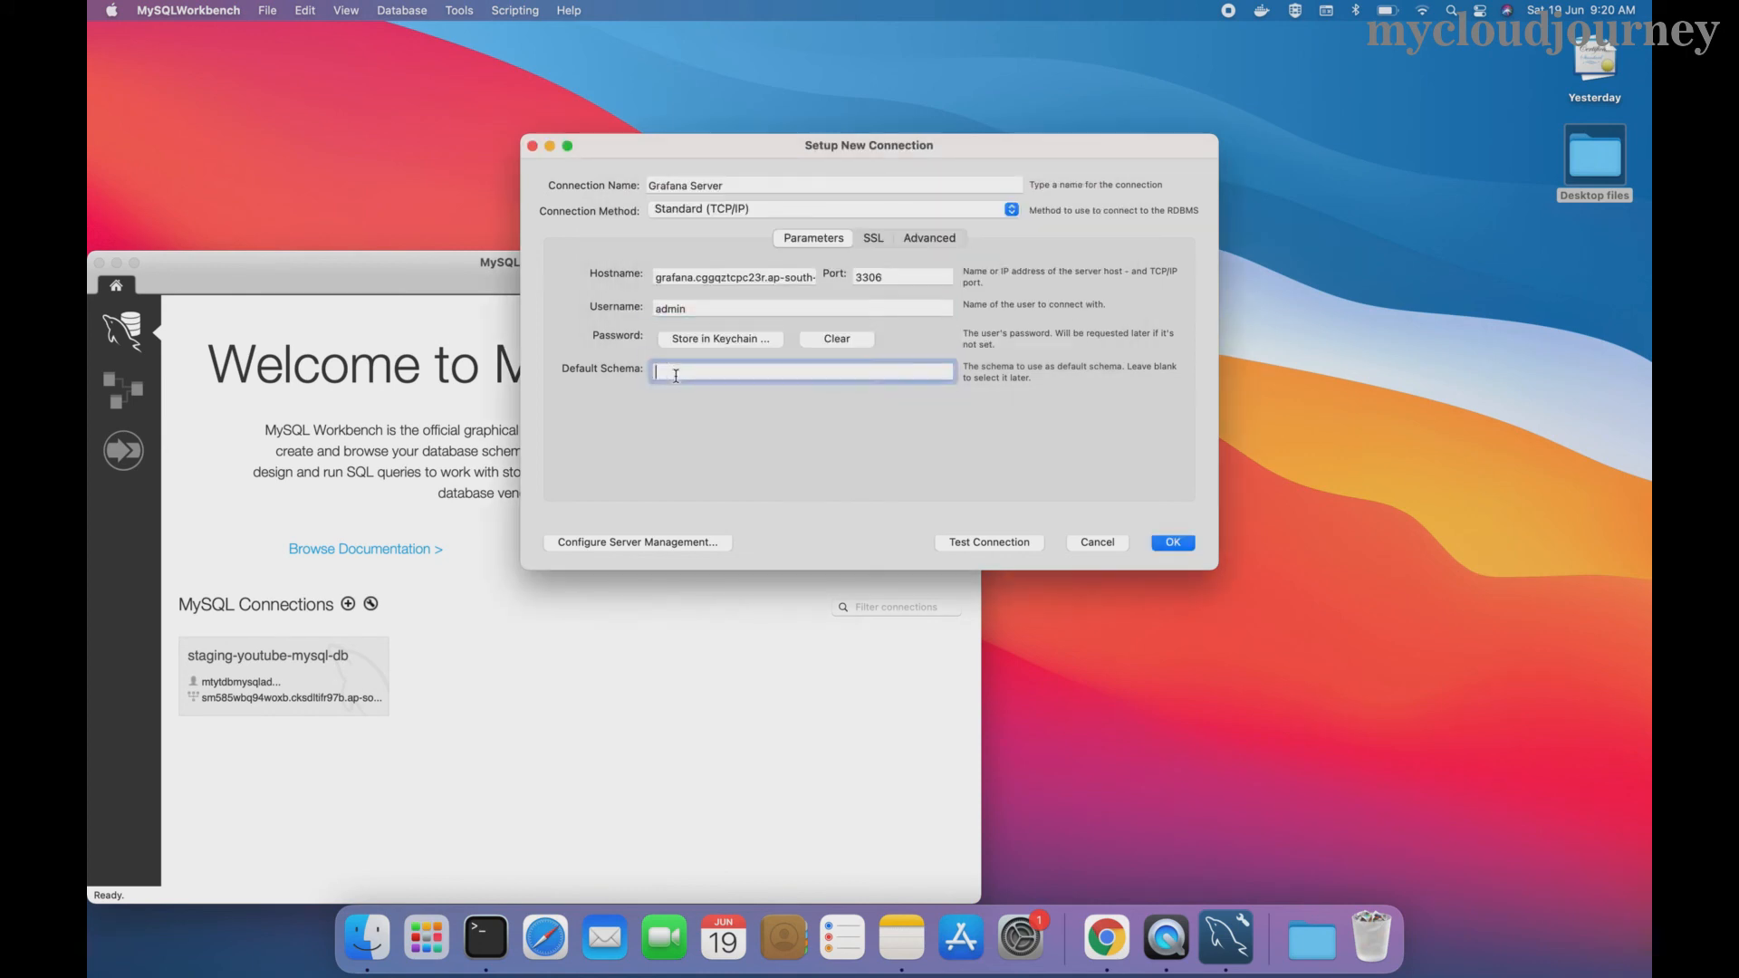
type("gr")
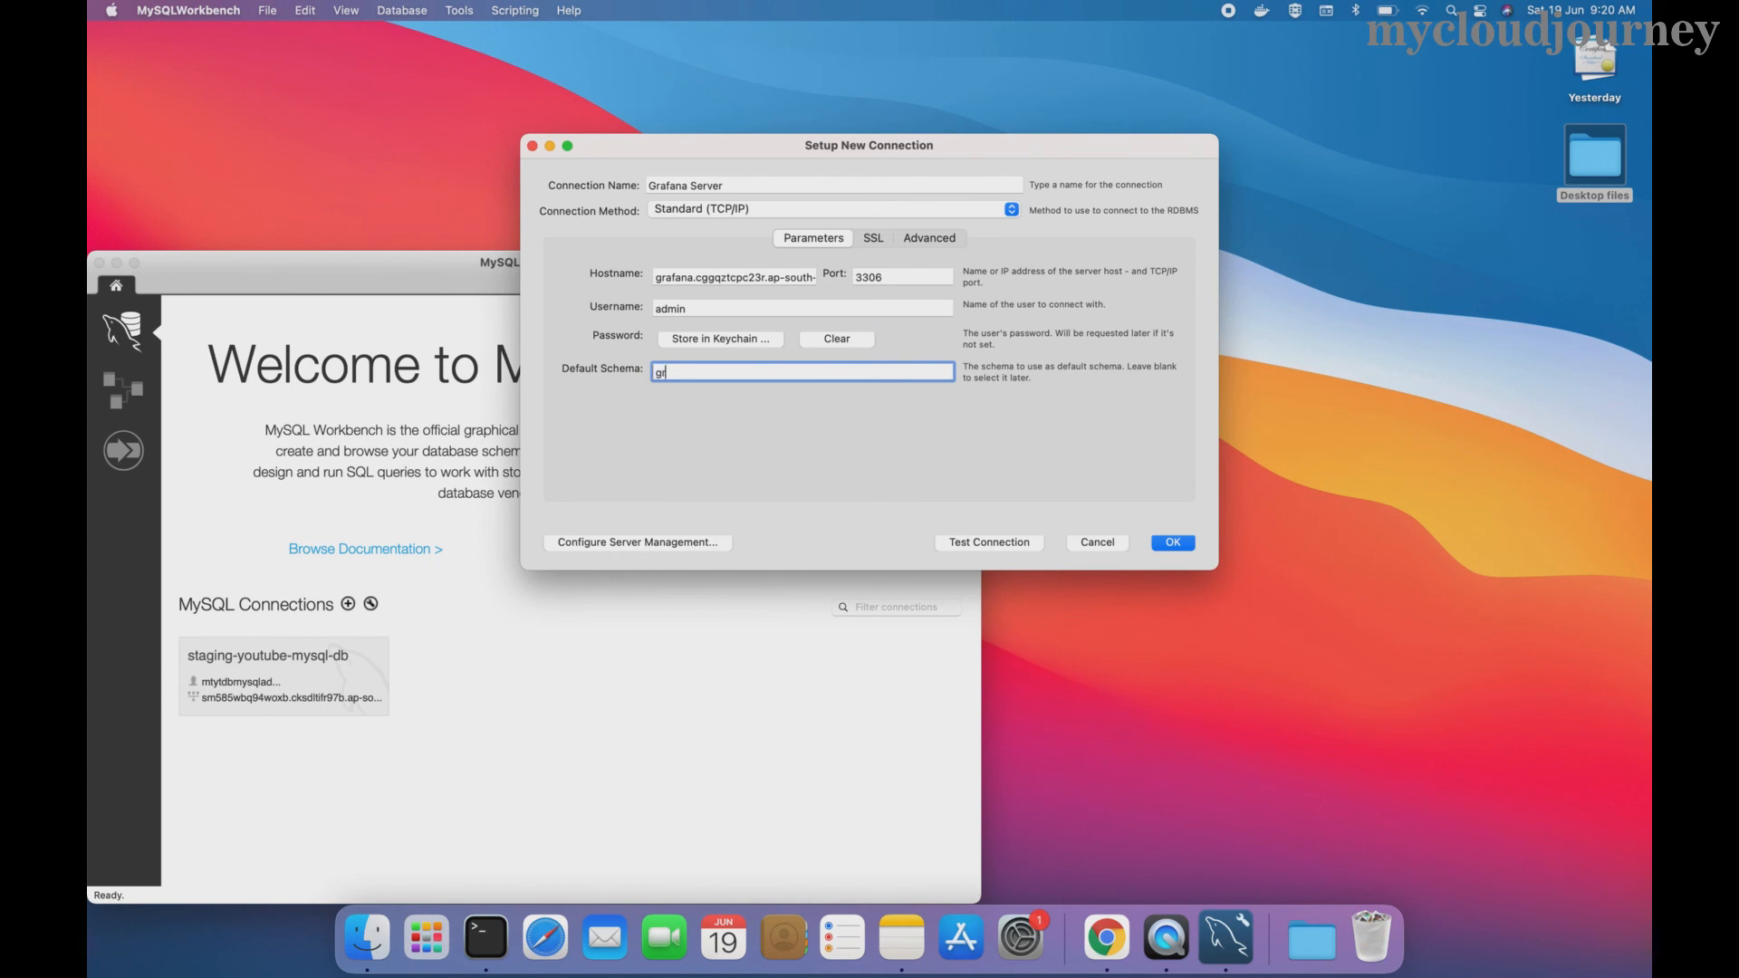
type("afana_db")
- Test the connection successfully, save it, and open the Grafana Server connection
left_click(990, 543)
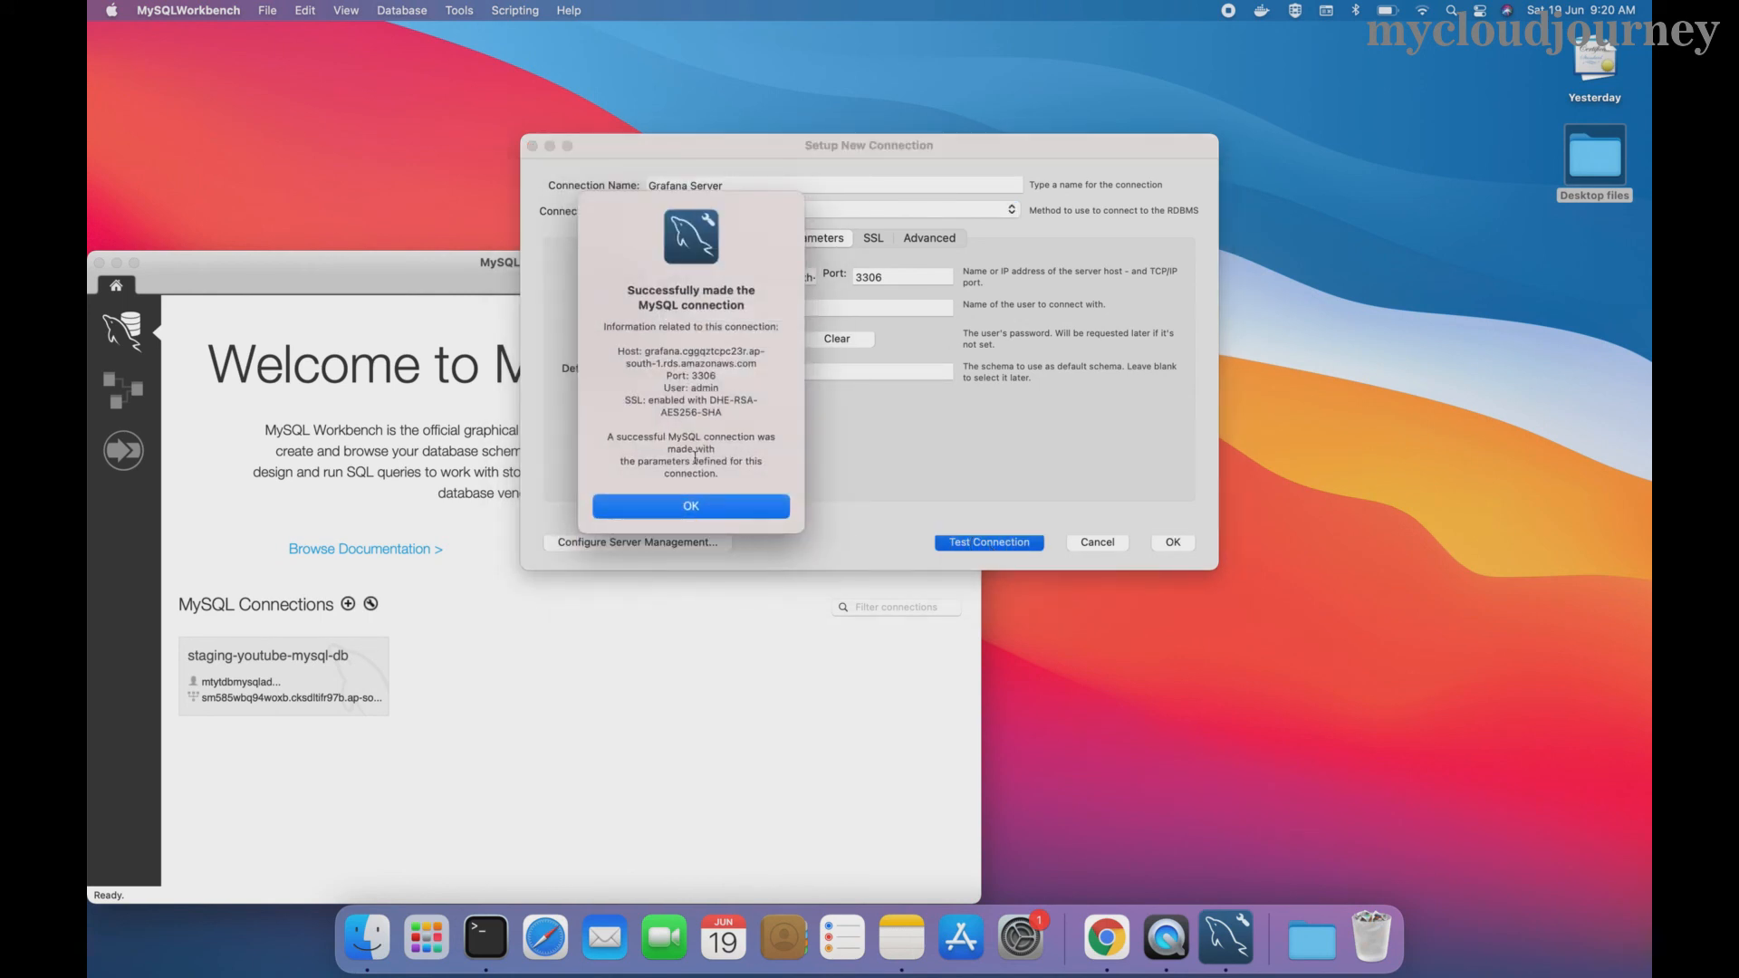
left_click(672, 505)
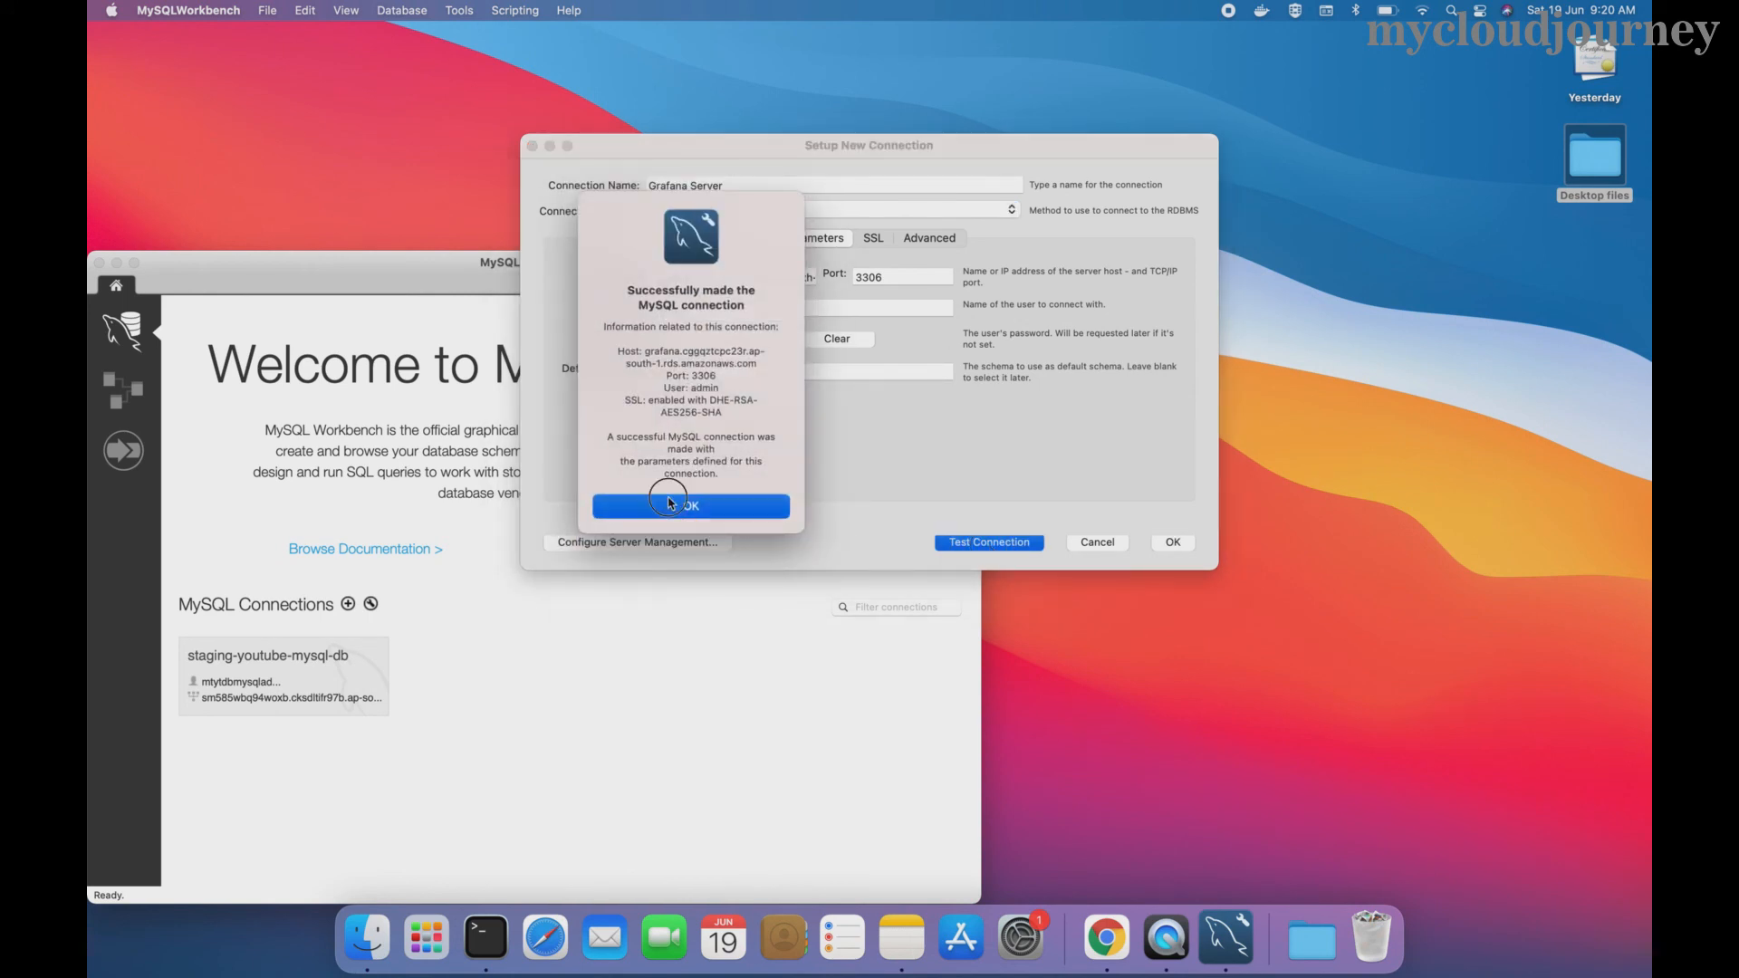
left_click(1173, 542)
left_click(535, 661)
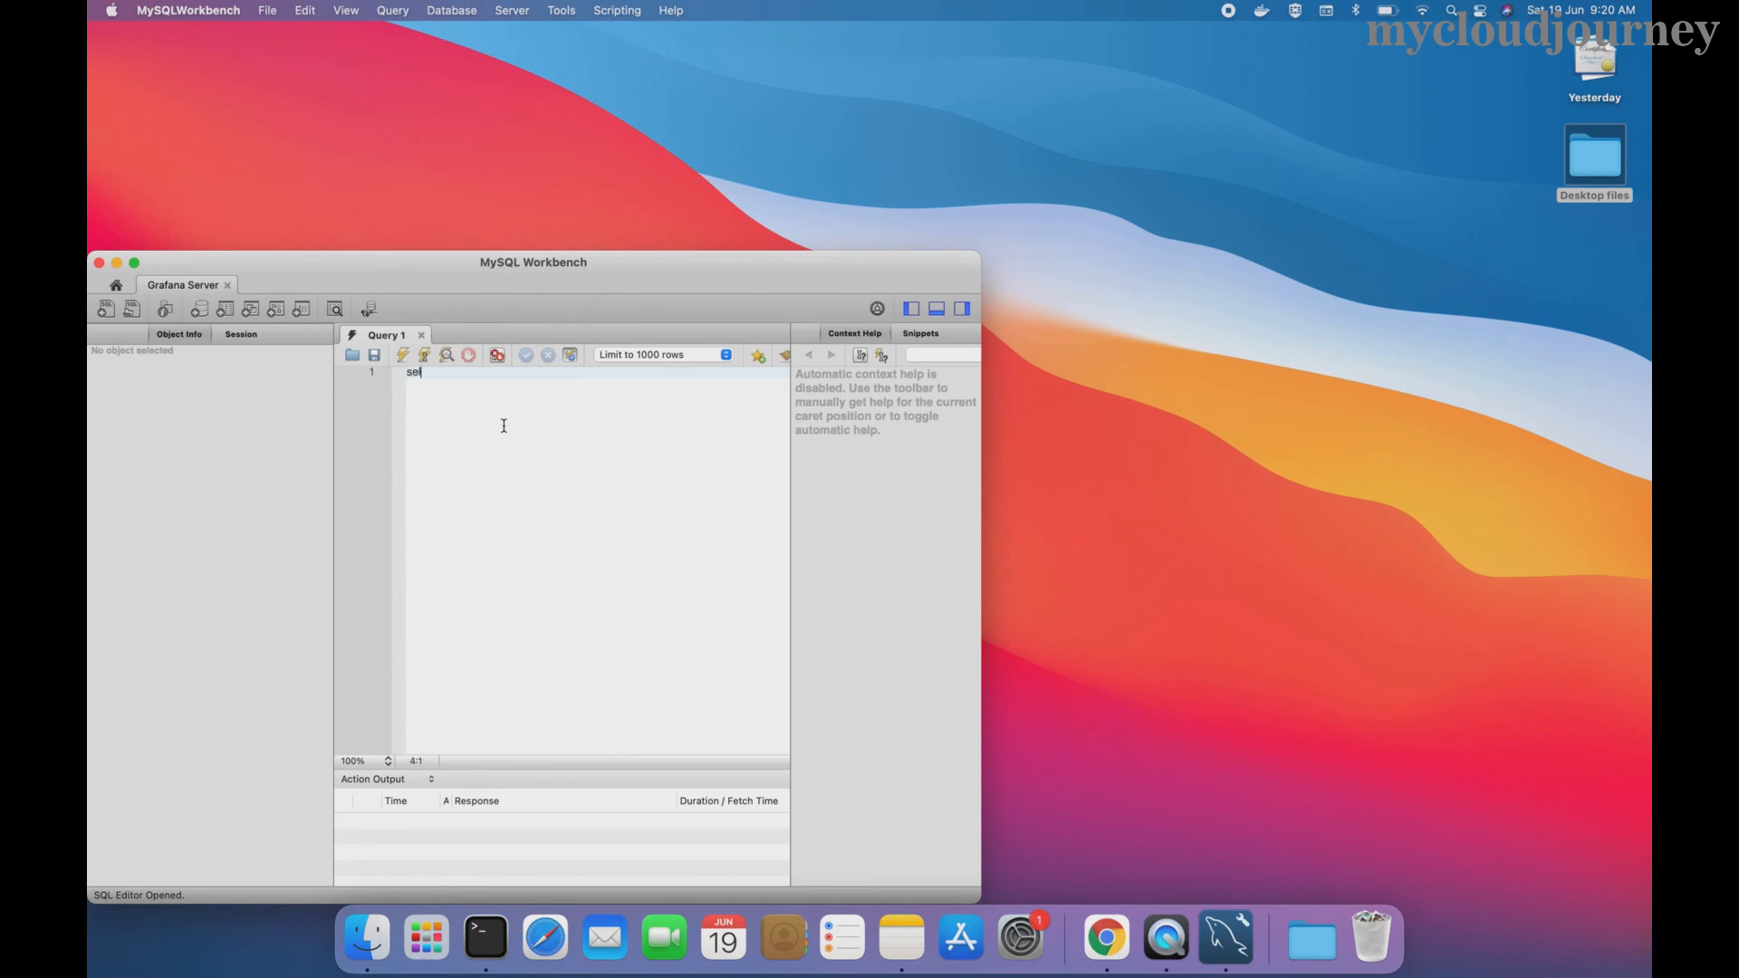
- Run show tables; on grafana_db, listing the 42 Grafana tables
type("how tanles")
left_click(134, 263)
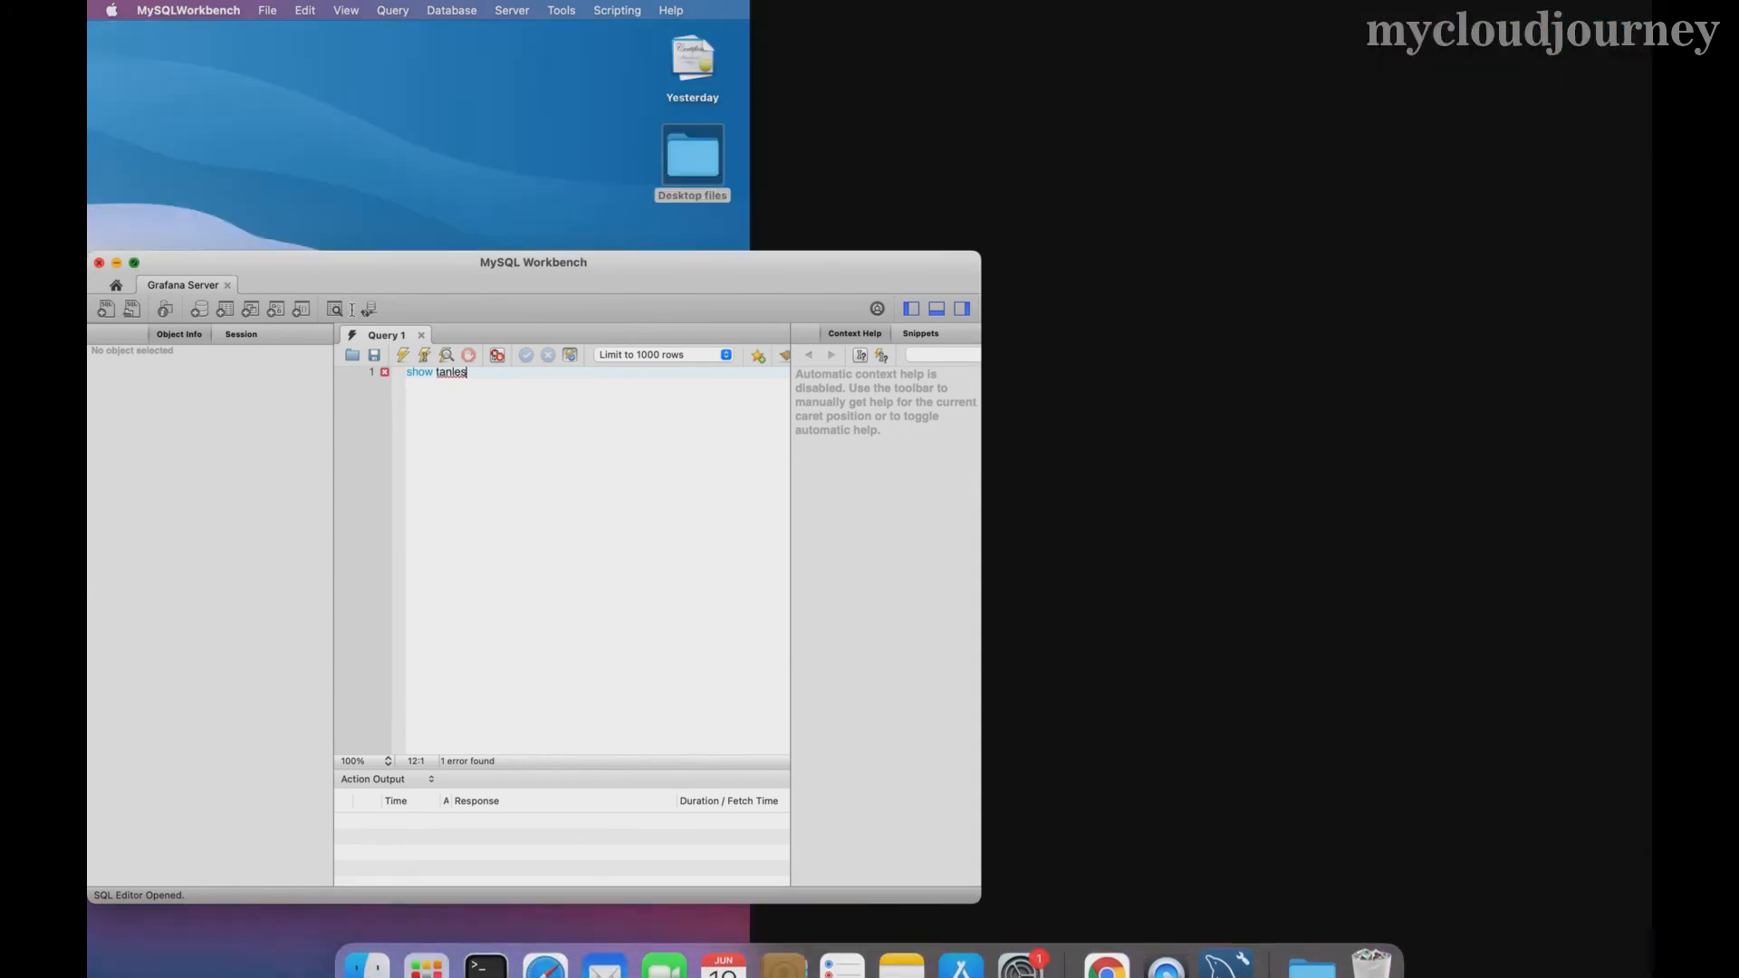
key("BackSpace")
key("BackSpace")
key("BackSpace")
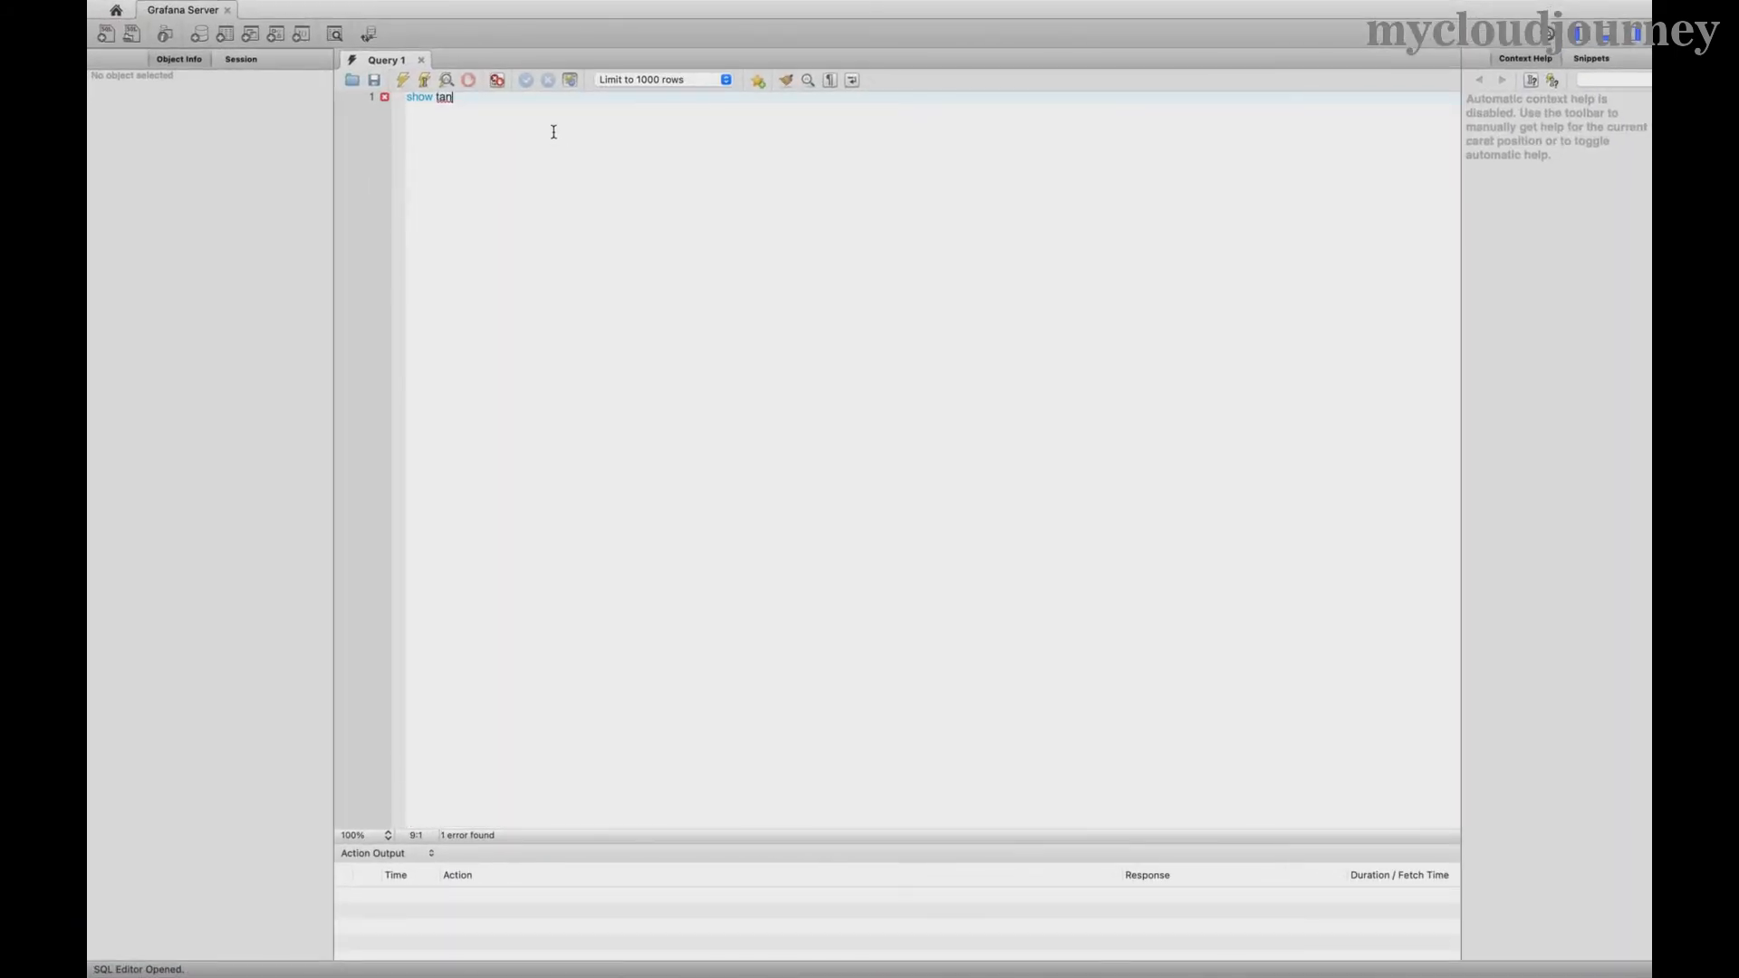
type("le")
key("BackSpace")
left_click(403, 80)
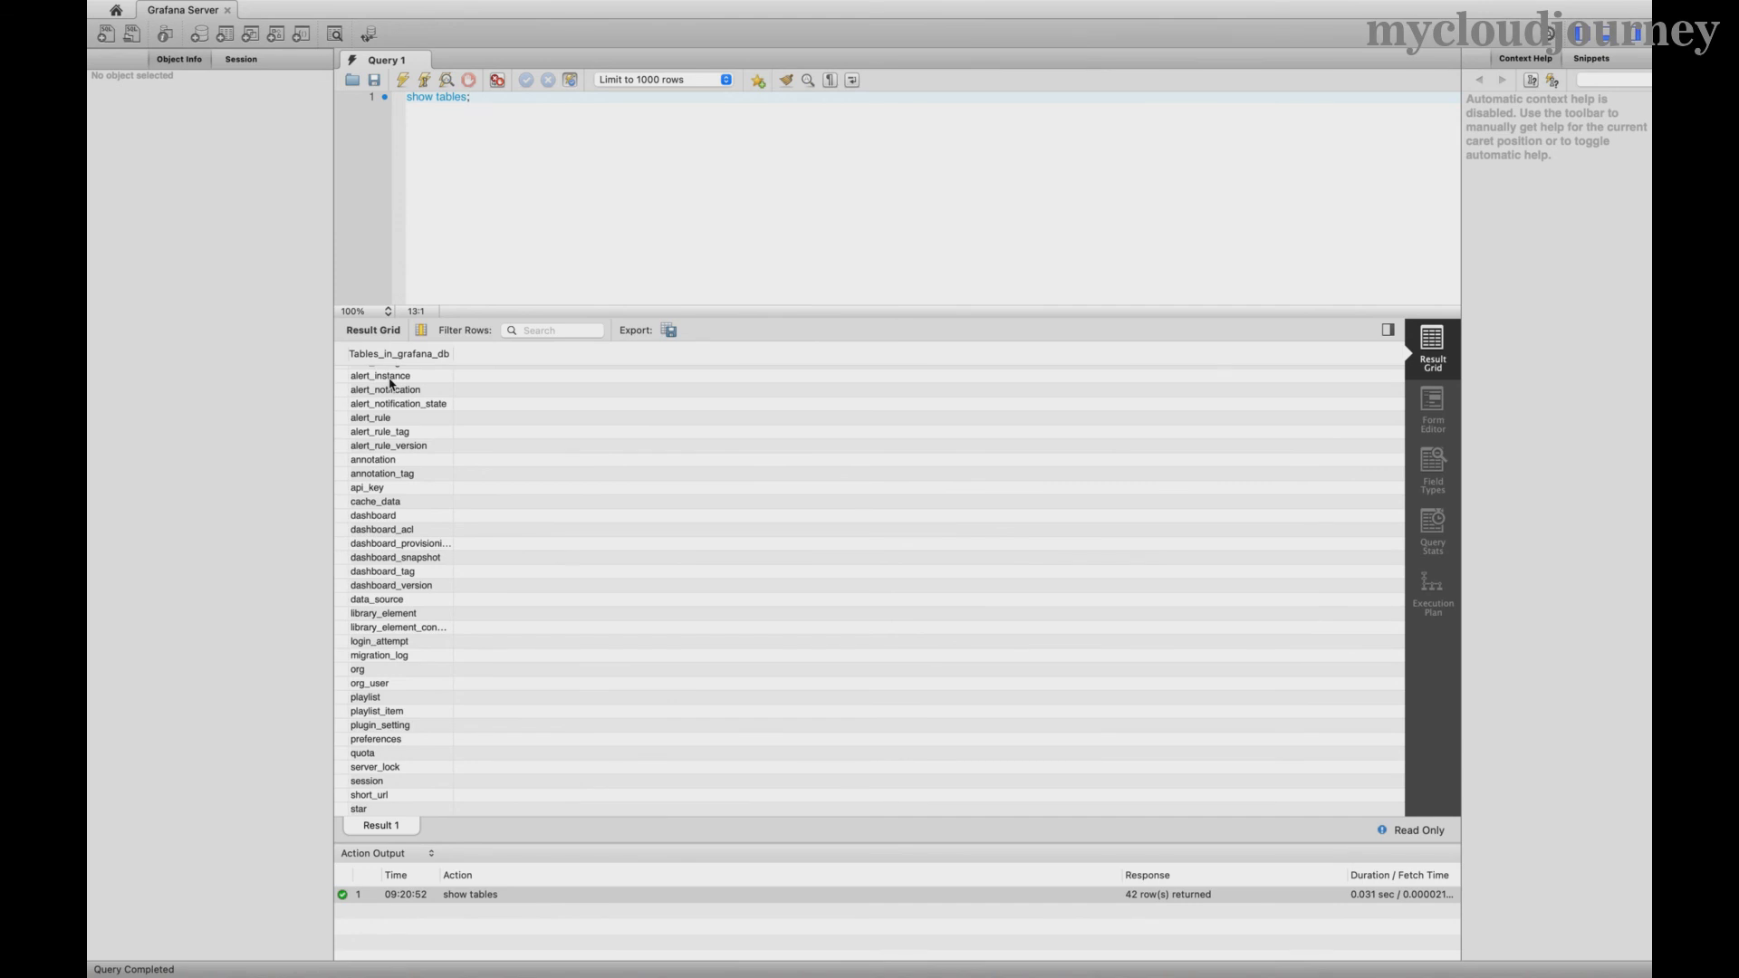
scroll(399, 525, "down", 4)
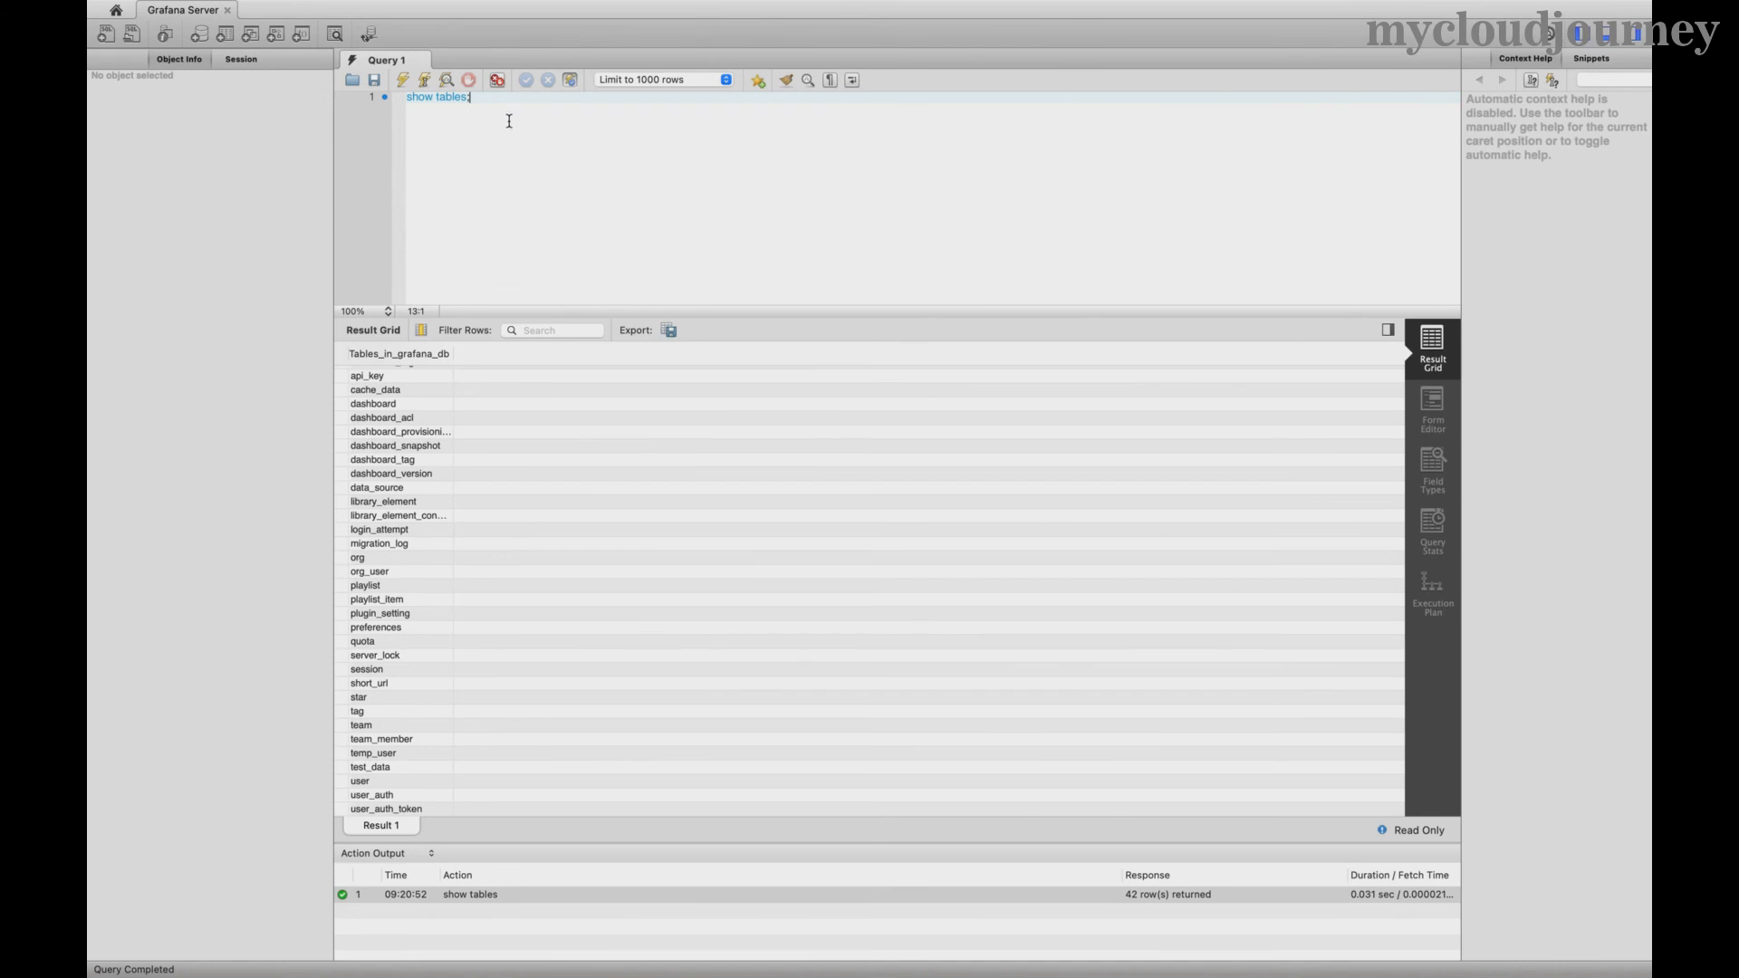
- Run select * from user; and inspect the single admin row
type("lect * from user;")
key("shift+super+Left")
left_click(406, 82)
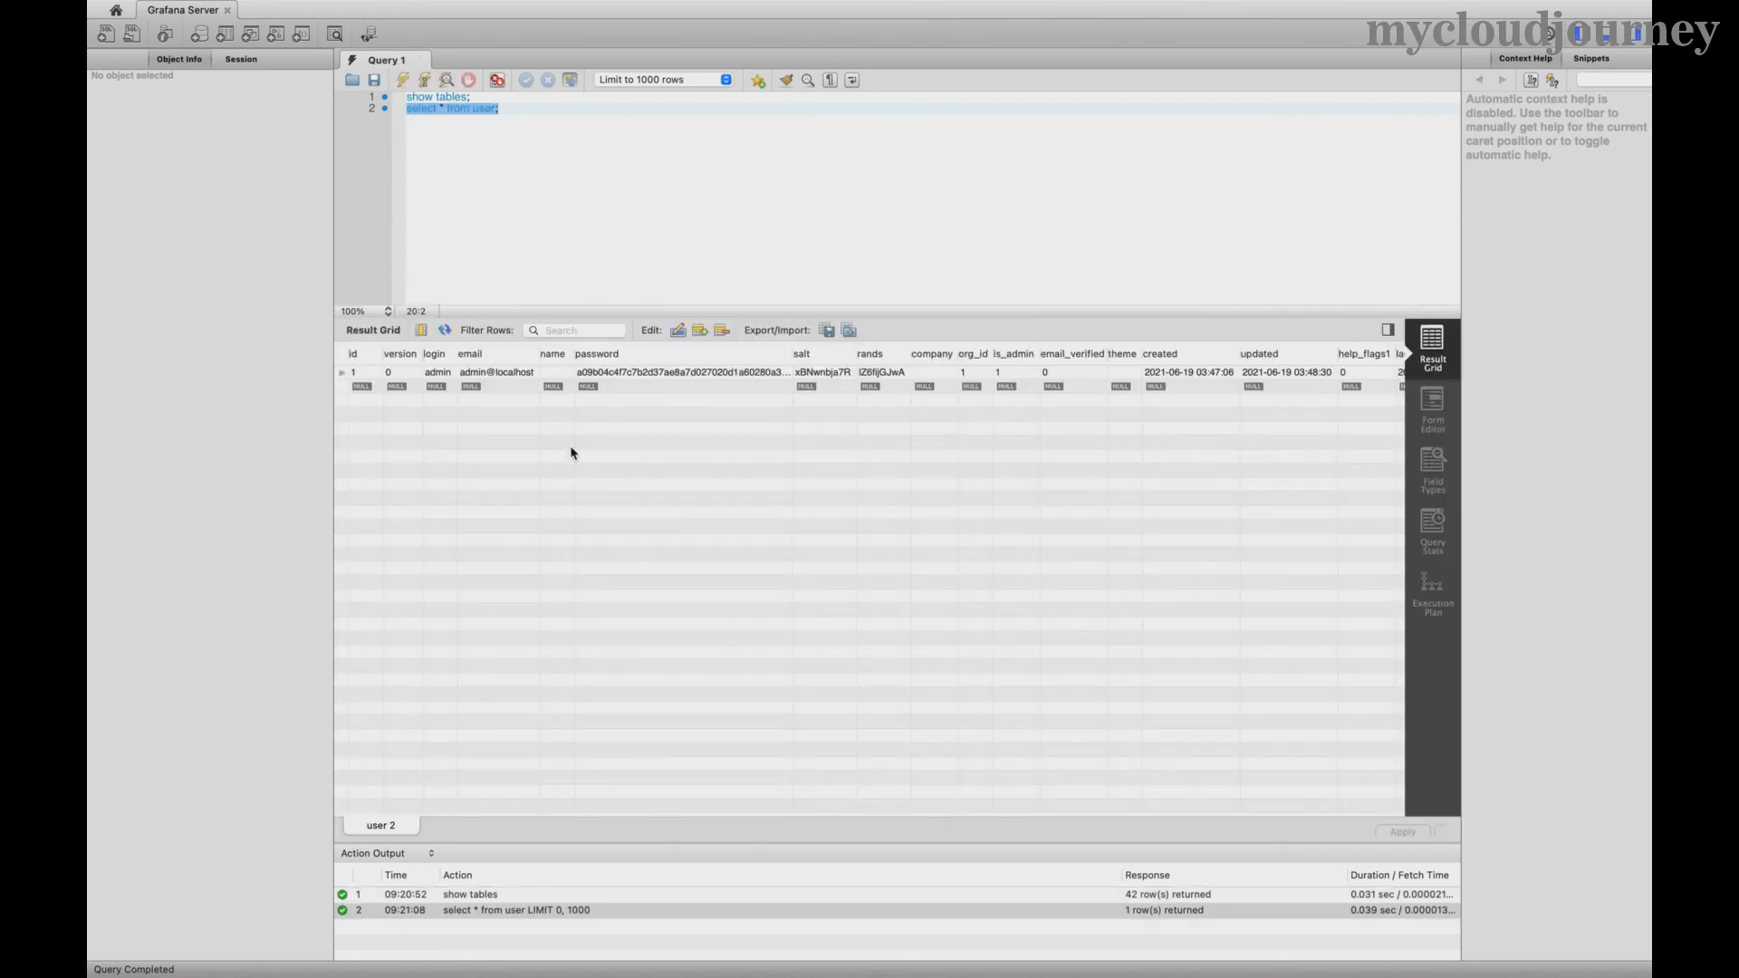
left_click(436, 375)
scroll(901, 399, "right", 3)
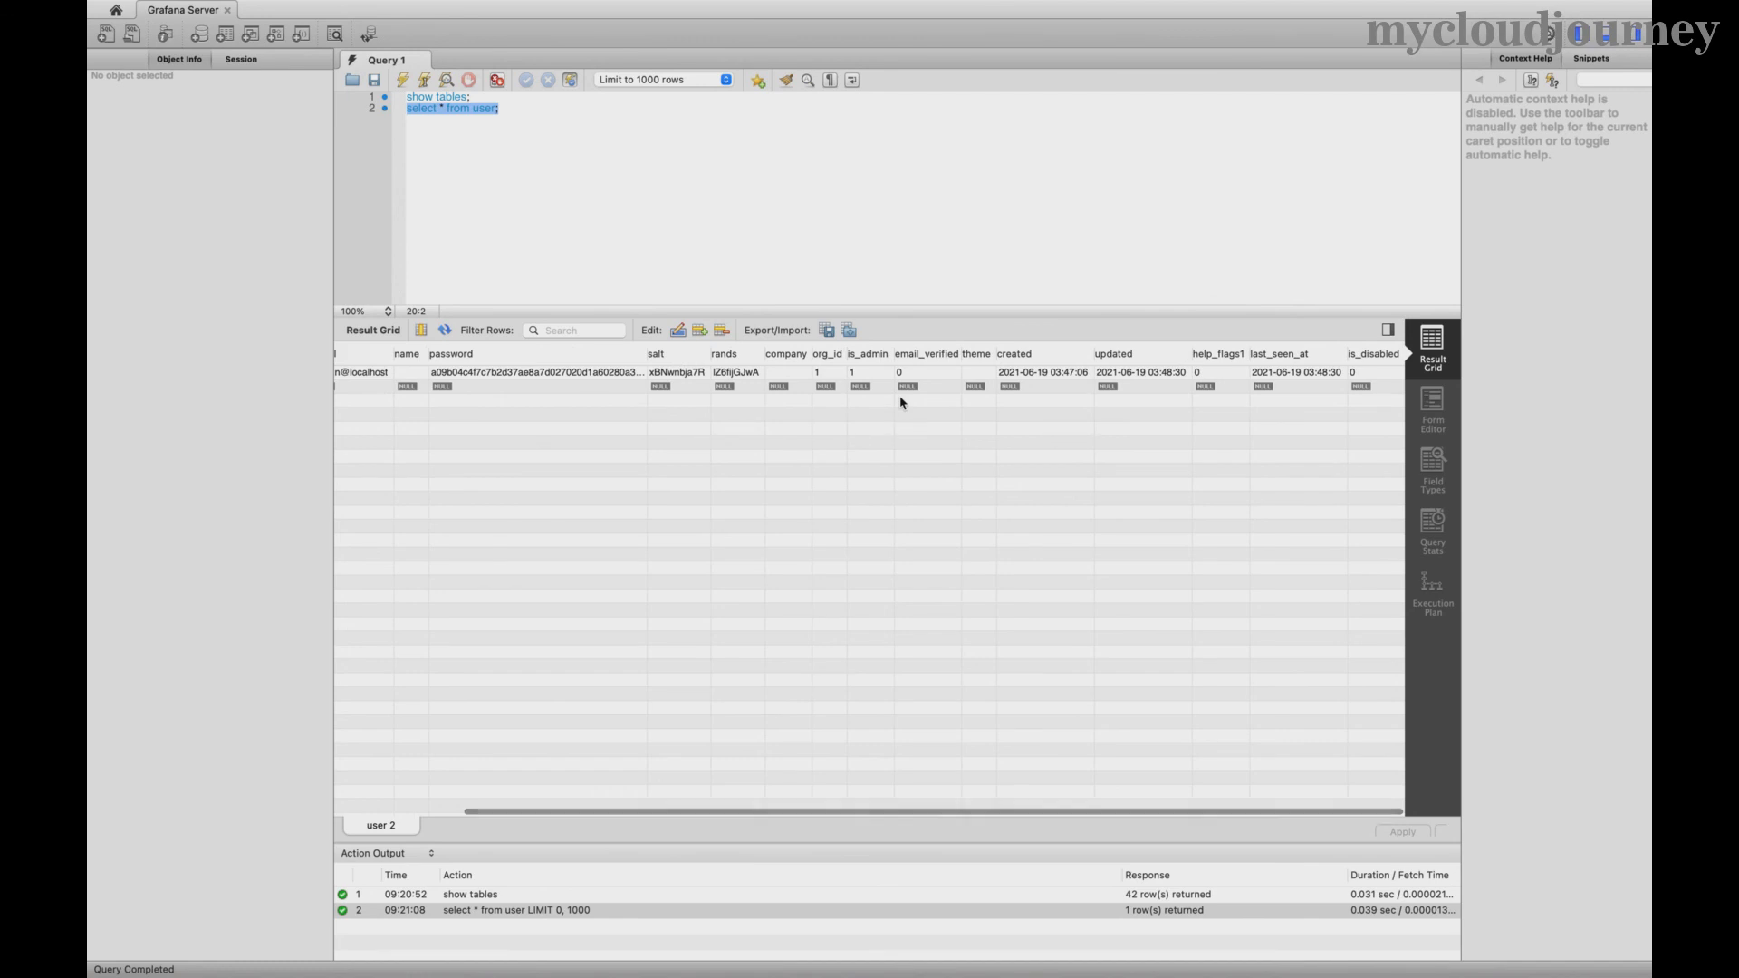
left_click(595, 182)
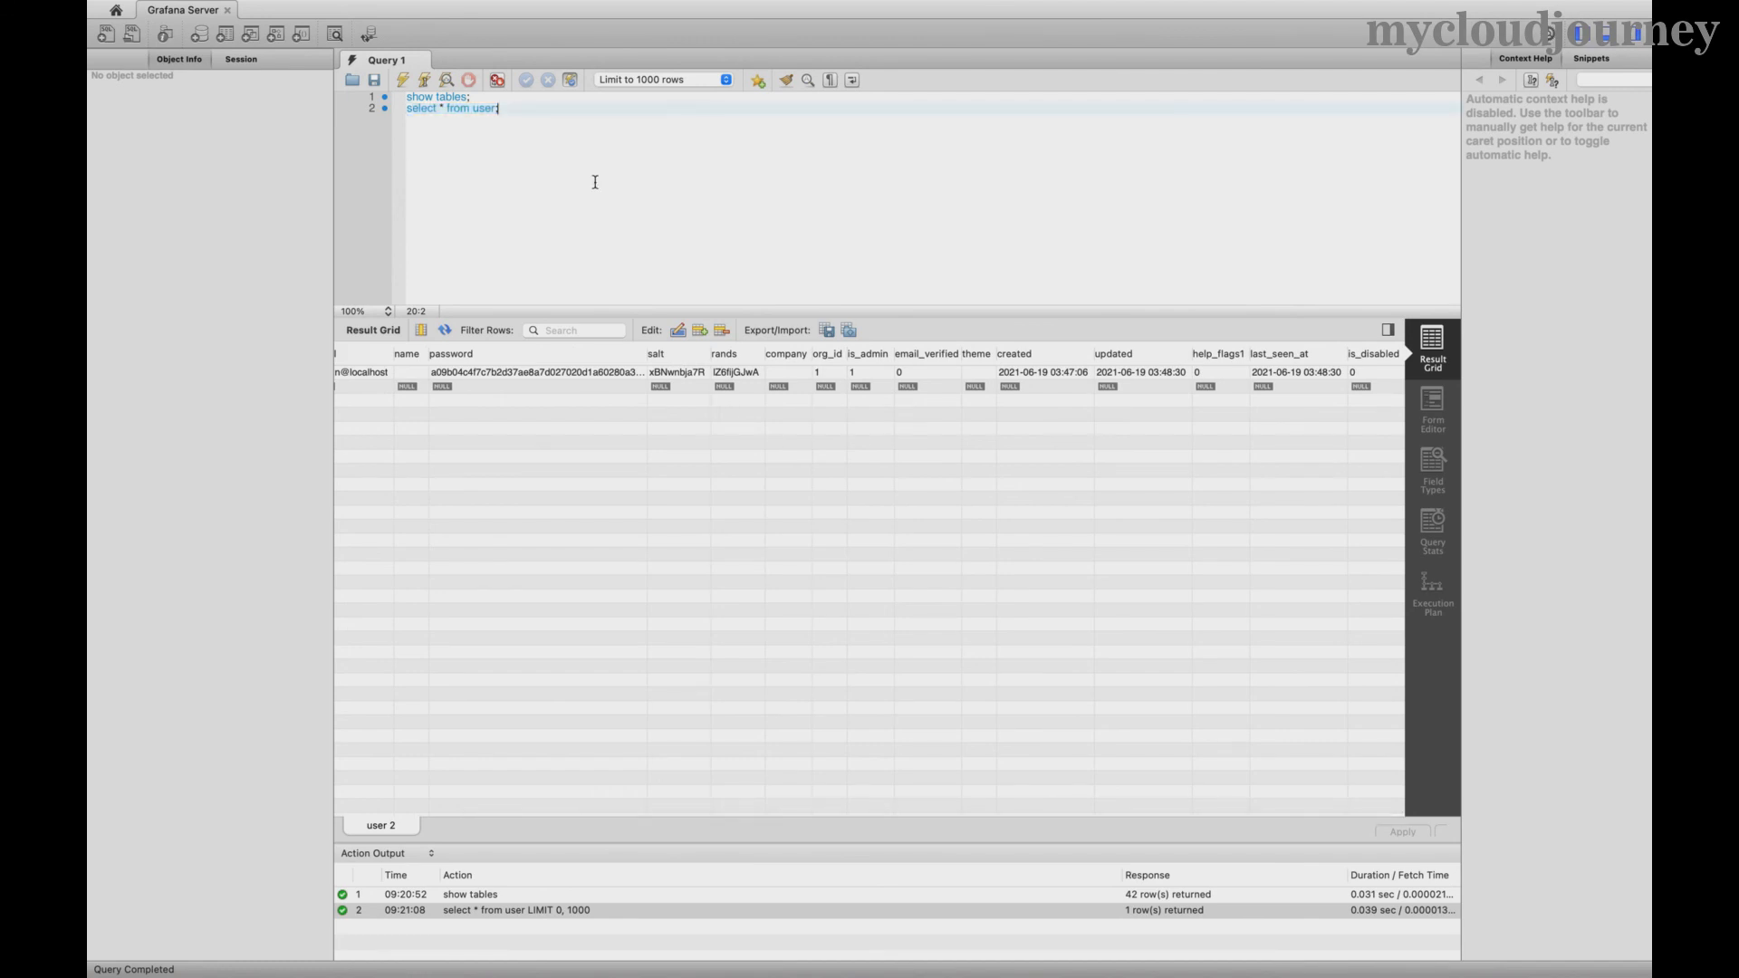